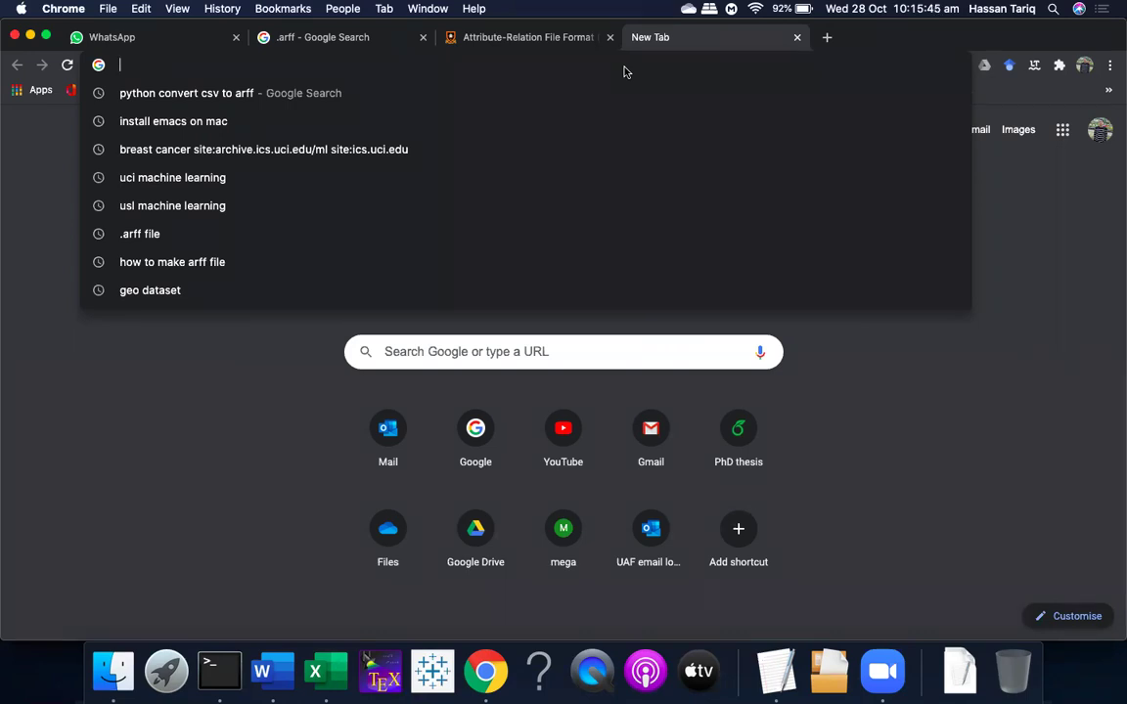
Search the web for "uci machine learning" and open the UCI Machine Learning Repository site
type("uci")
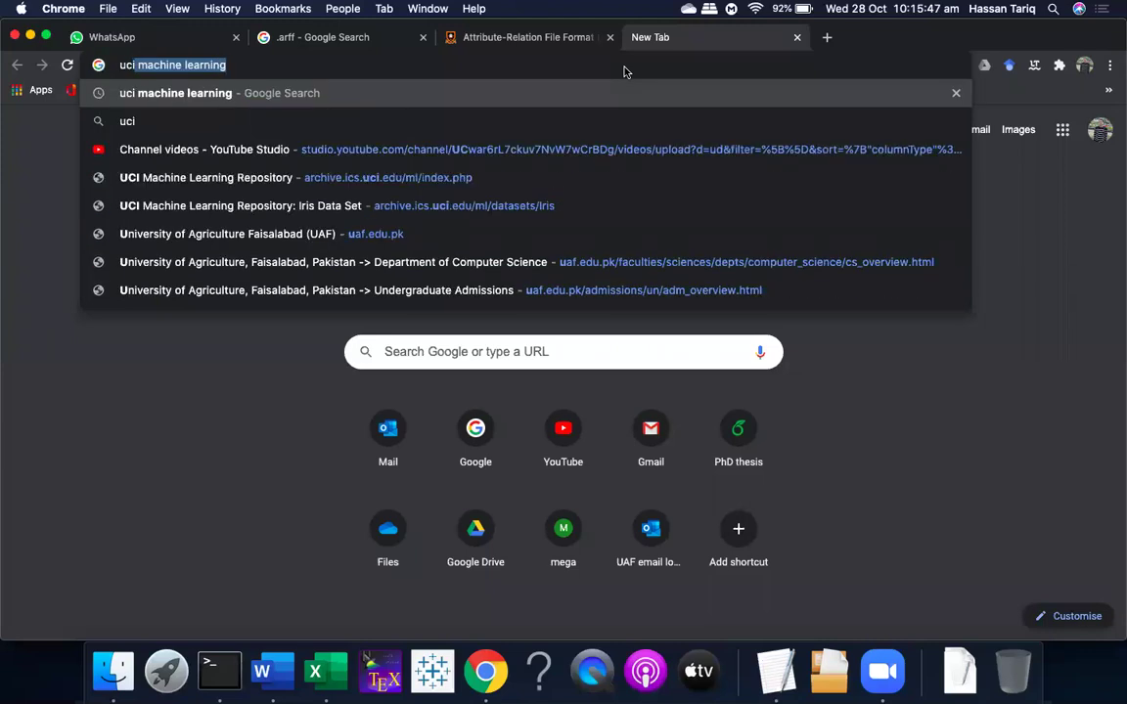
key("Return")
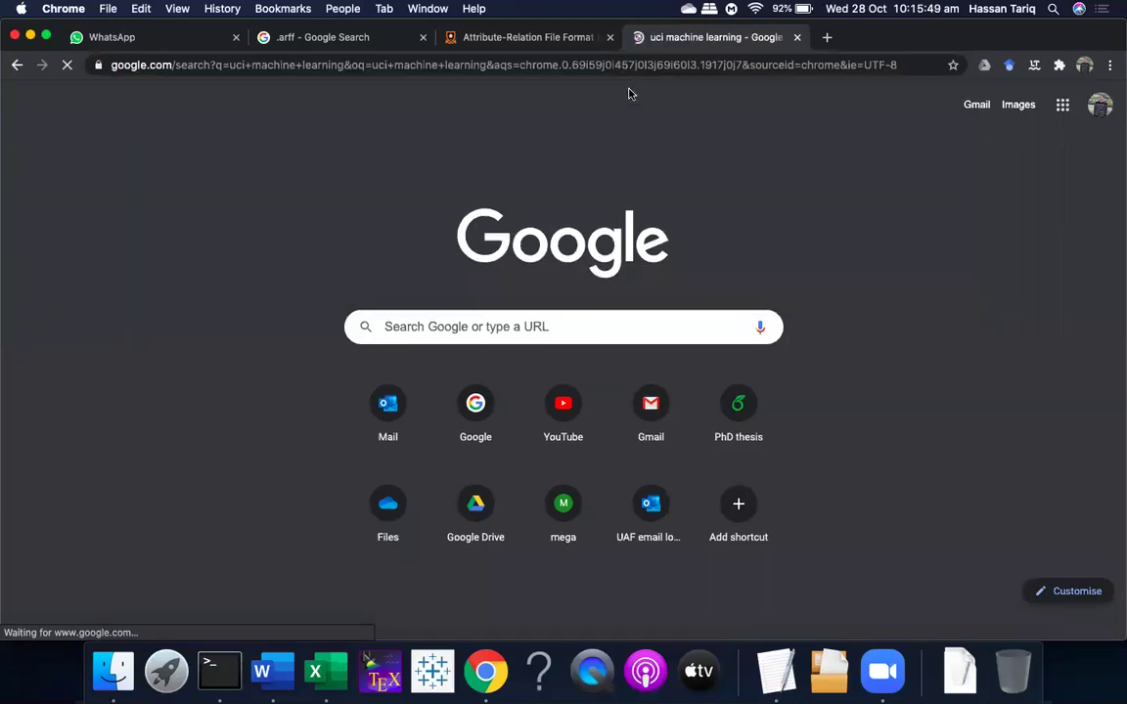
left_click(215, 245)
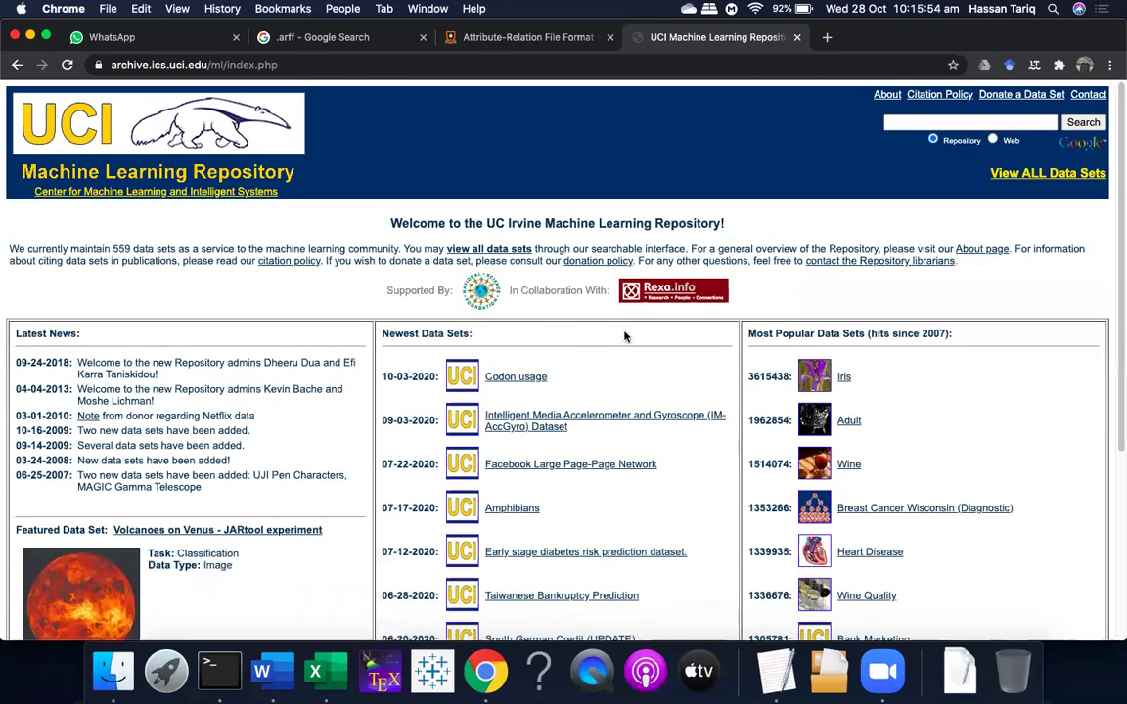
Open the Iris data set from the most popular data sets and go to its data folder
scroll(624, 337, "down", 2)
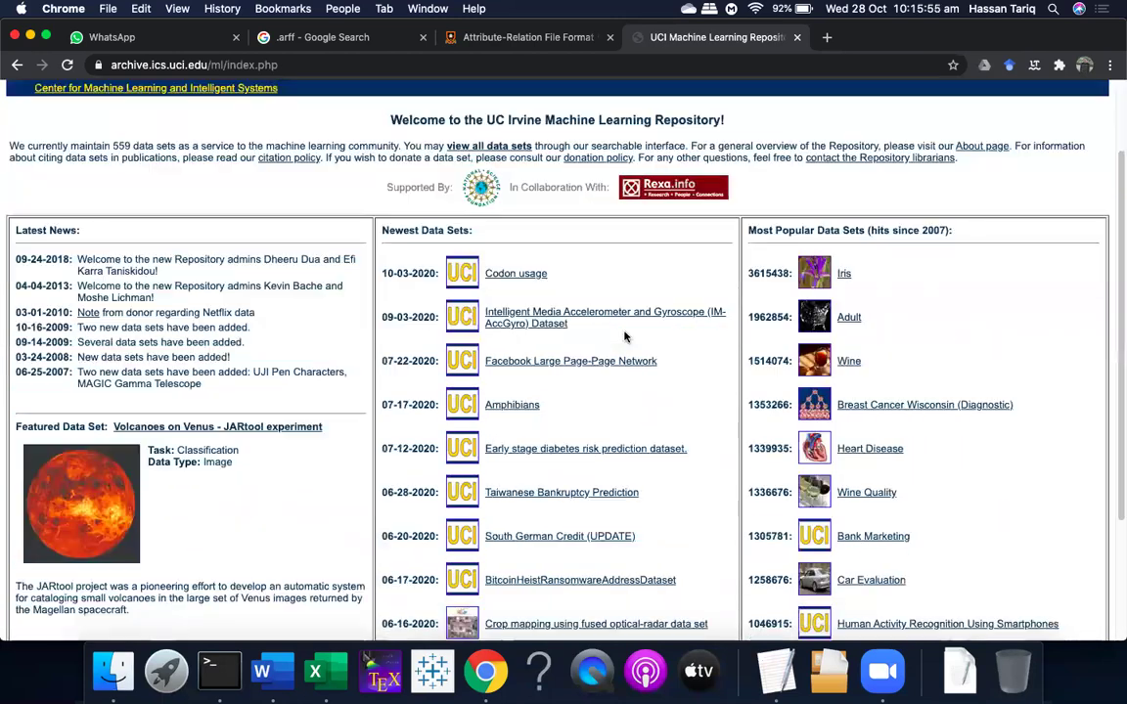
left_click(845, 277)
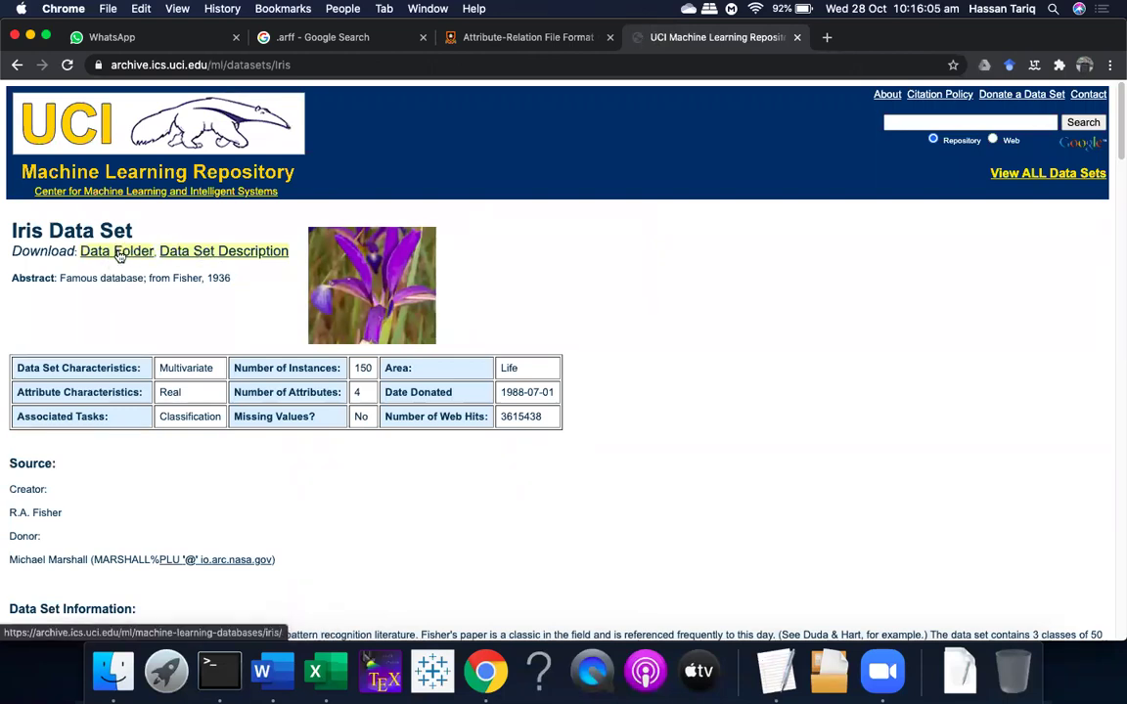
left_click(117, 252)
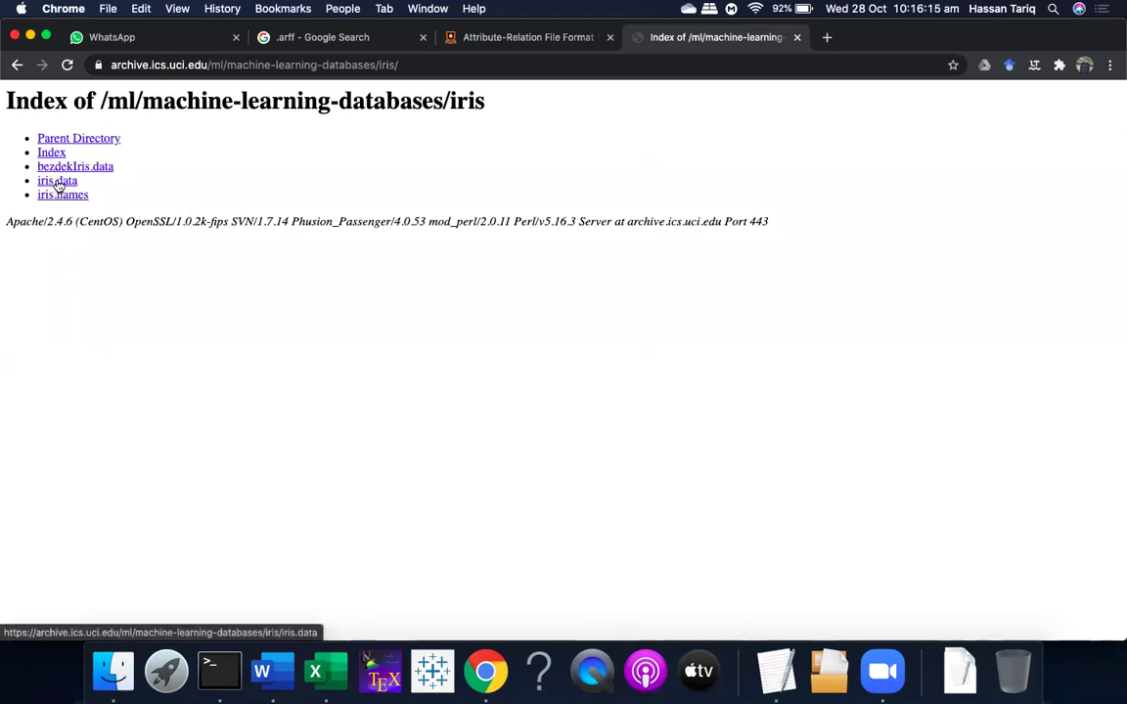
Switch to Finder and check the Downloads folder for existing iris files
left_click(113, 672)
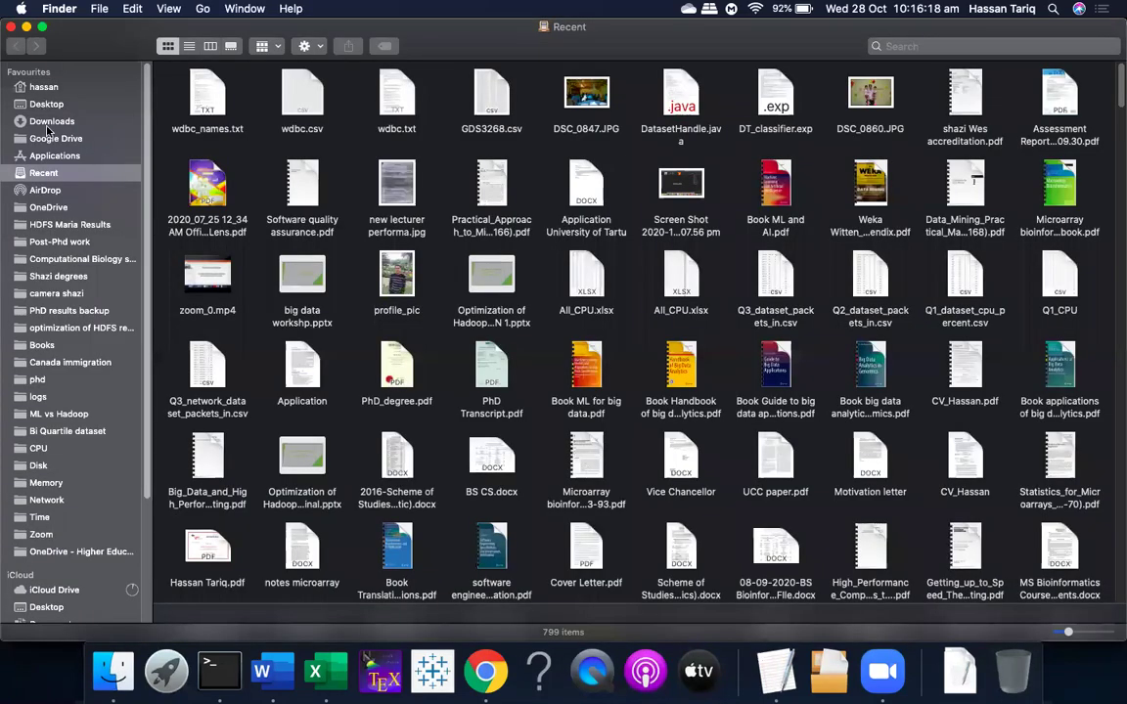
left_click(46, 128)
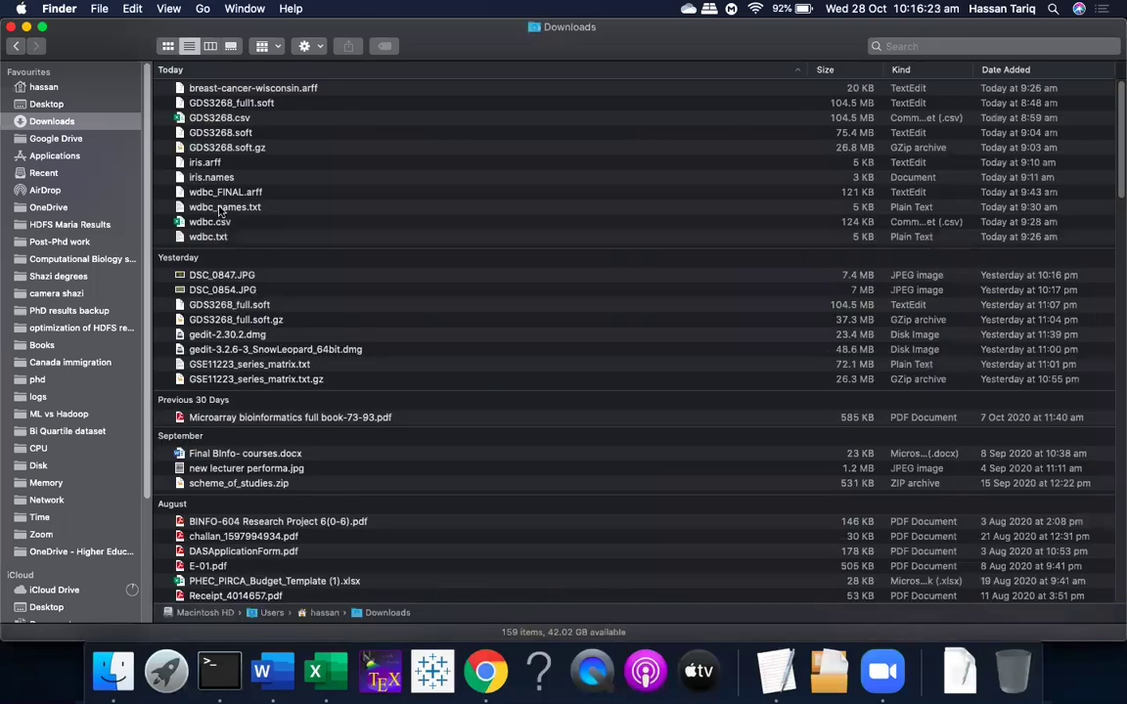
left_click(195, 161)
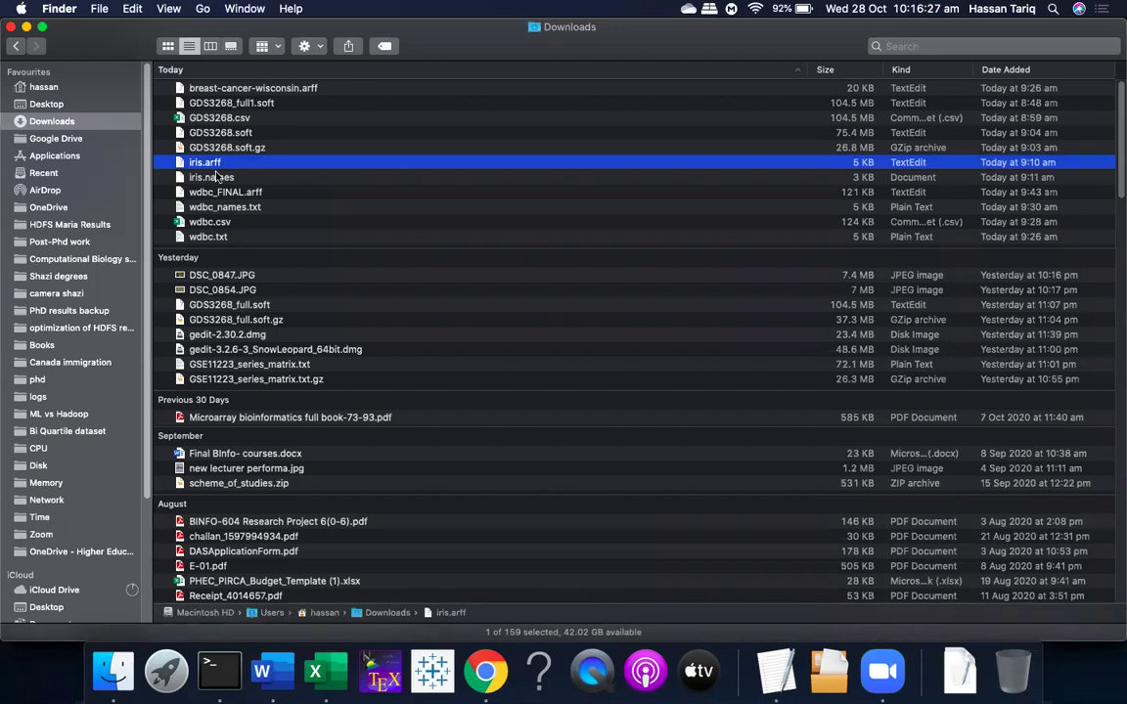
Return to Chrome and download iris.data from the Iris data folder
left_click(485, 672)
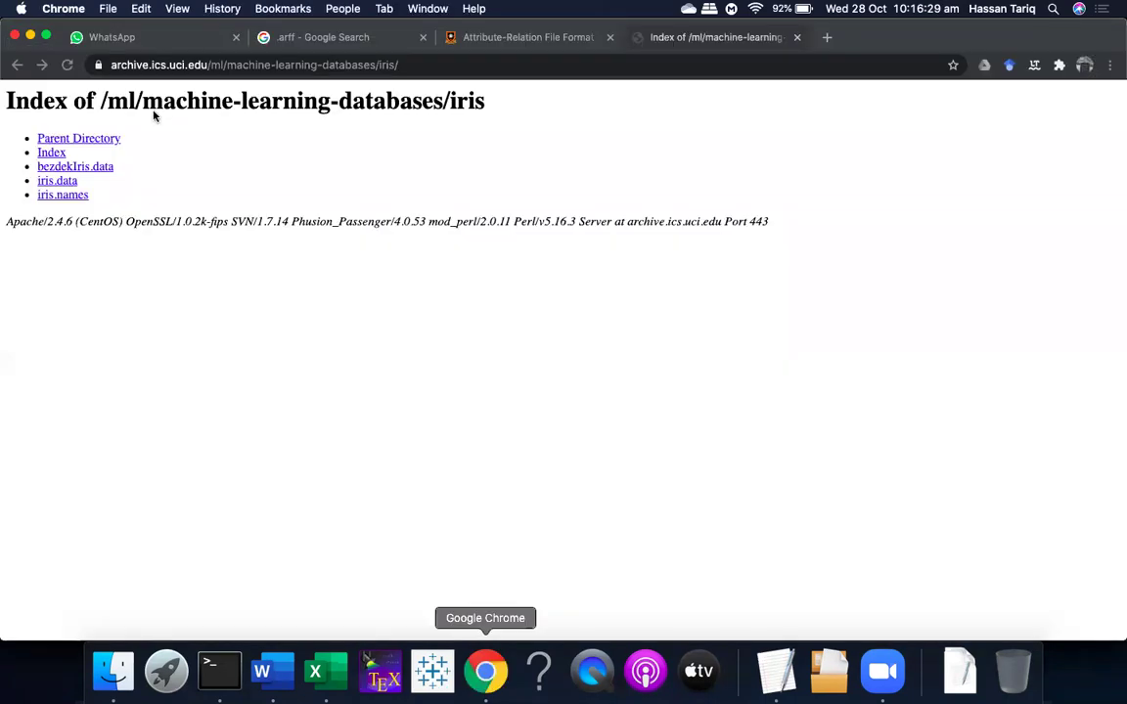
left_click(64, 181)
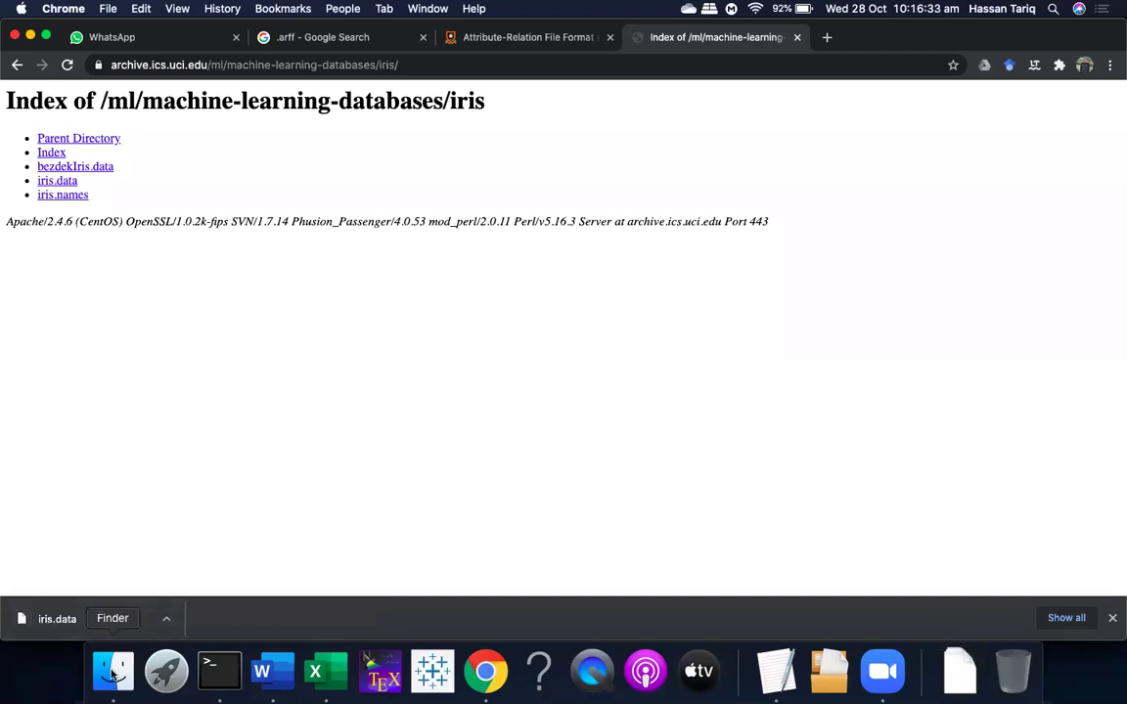
left_click(960, 671)
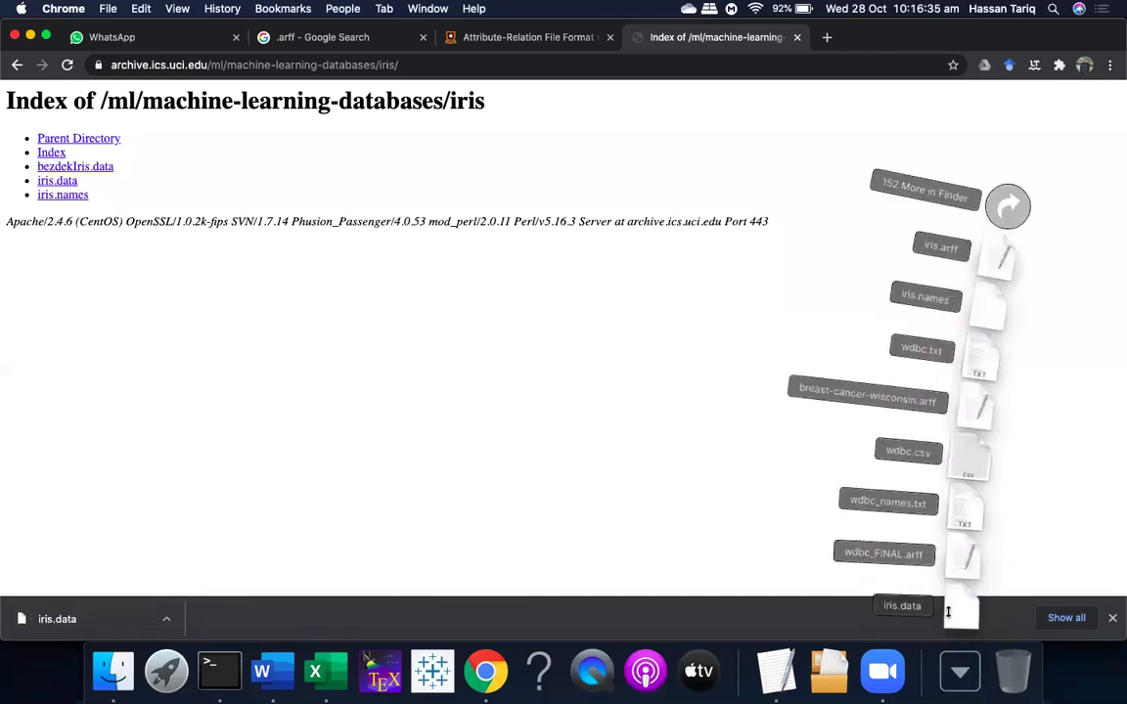
left_click(952, 606)
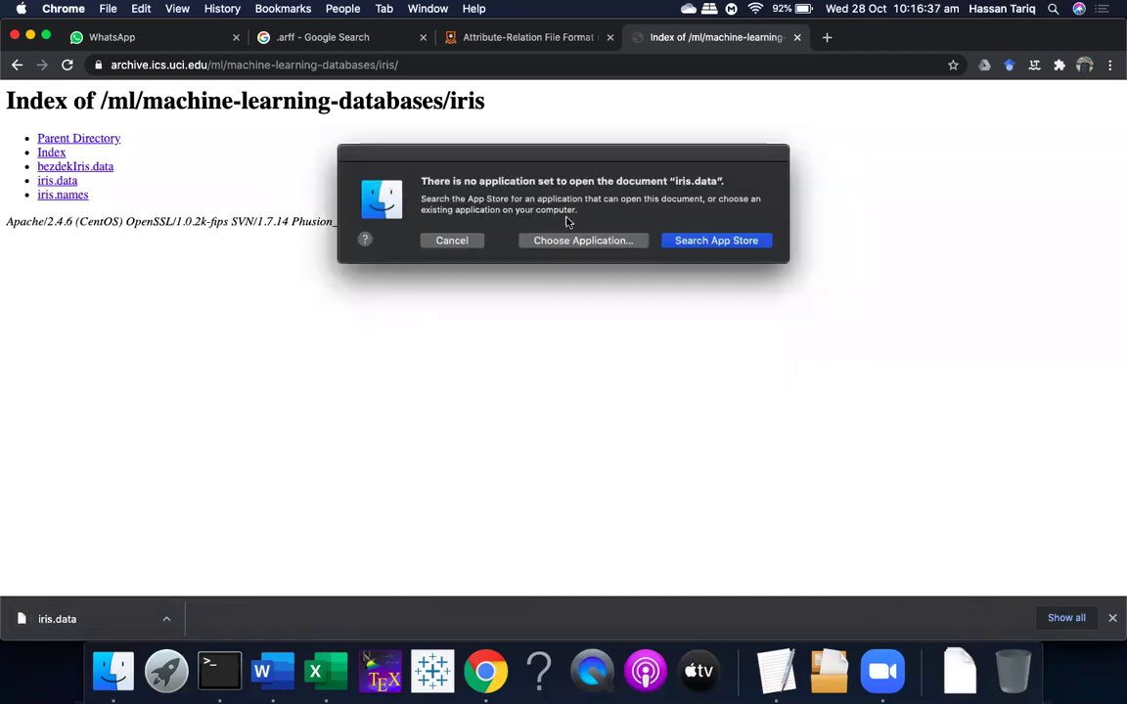
left_click(453, 240)
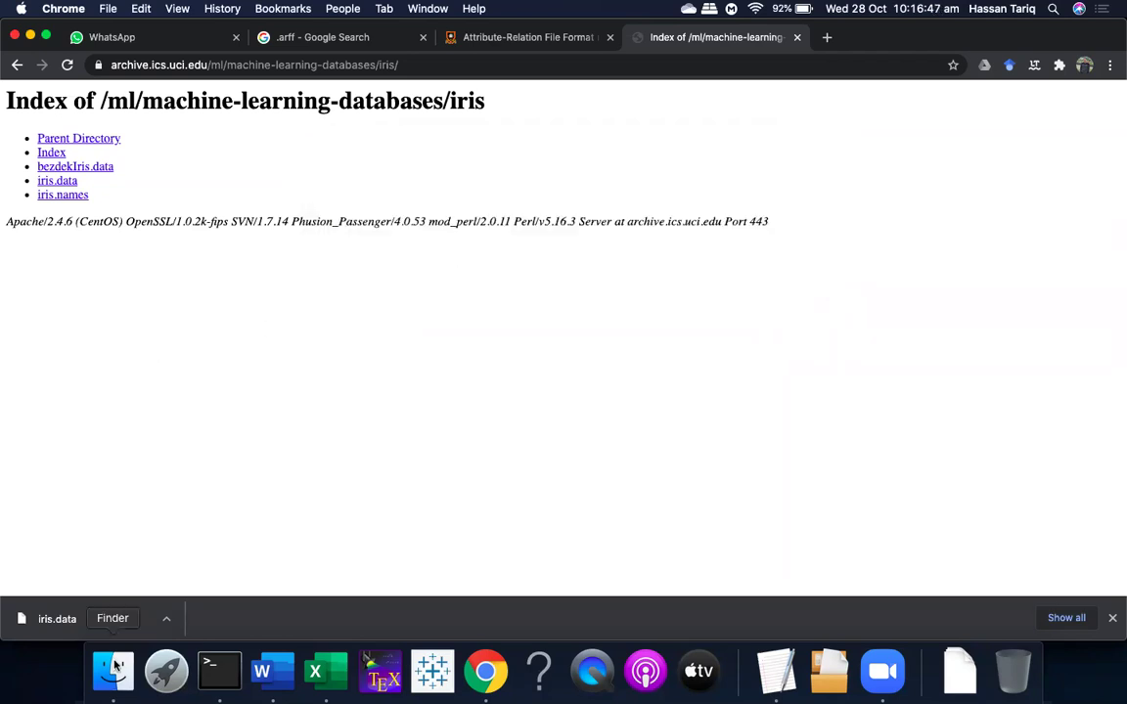
In Finder, rename the downloaded iris.data file as iris.csv and accept the .csv extension
left_click(115, 666)
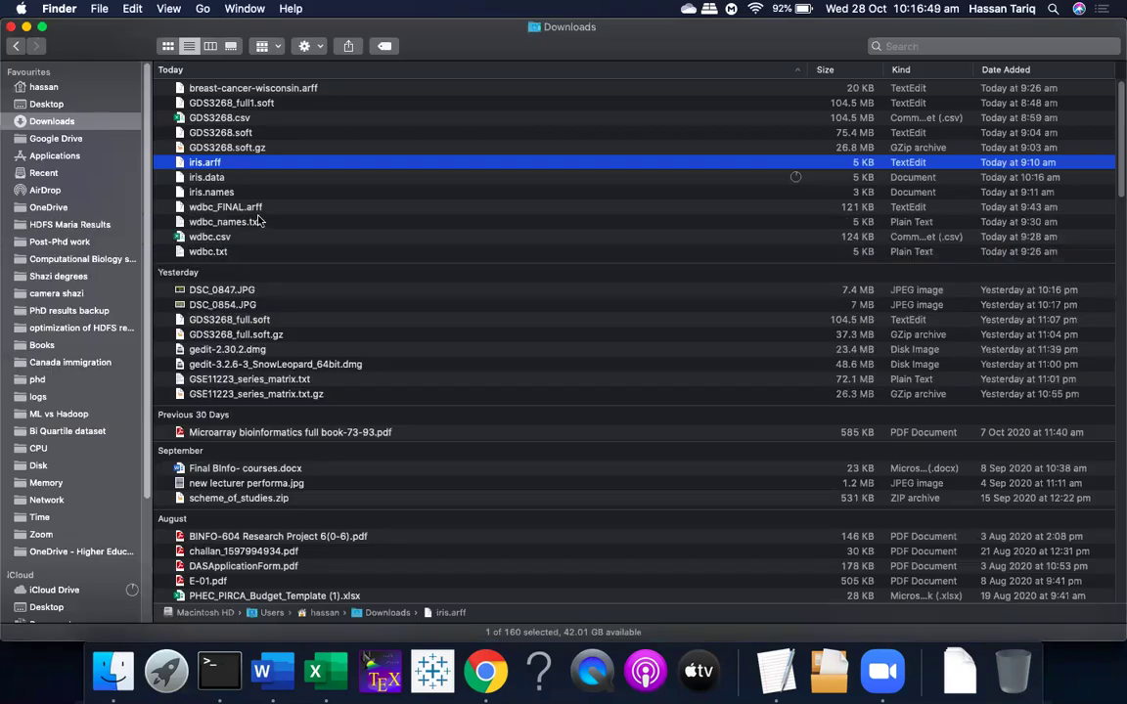
left_click(207, 180)
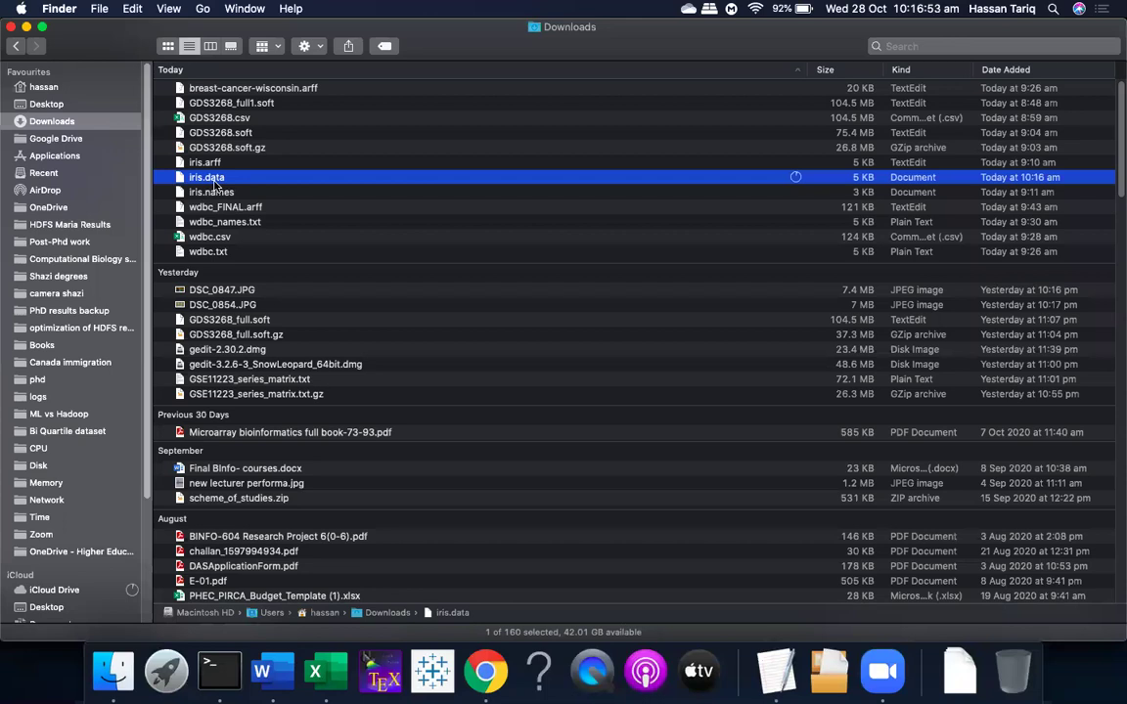
left_click(215, 182)
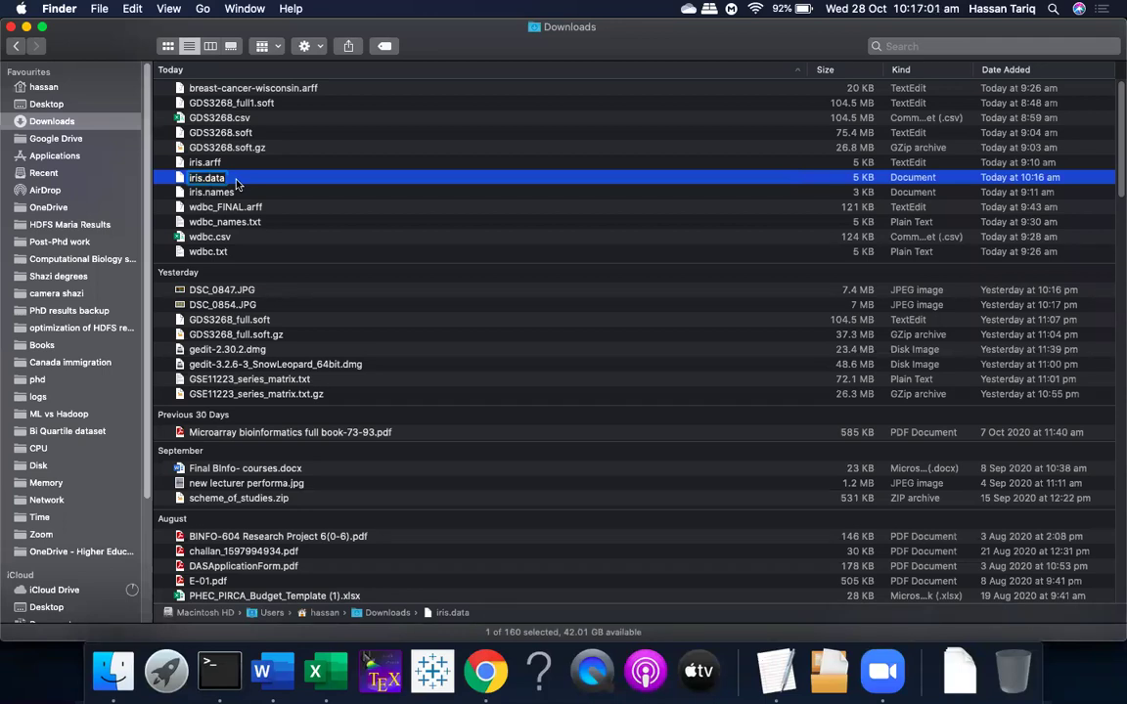
key("XF86AudioRaiseVolume")
key("XF86AudioRaiseVolume")
key("XF86AudioRaiseVolume")
key("BackSpace")
key("BackSpace")
key("BackSpace")
key("BackSpace")
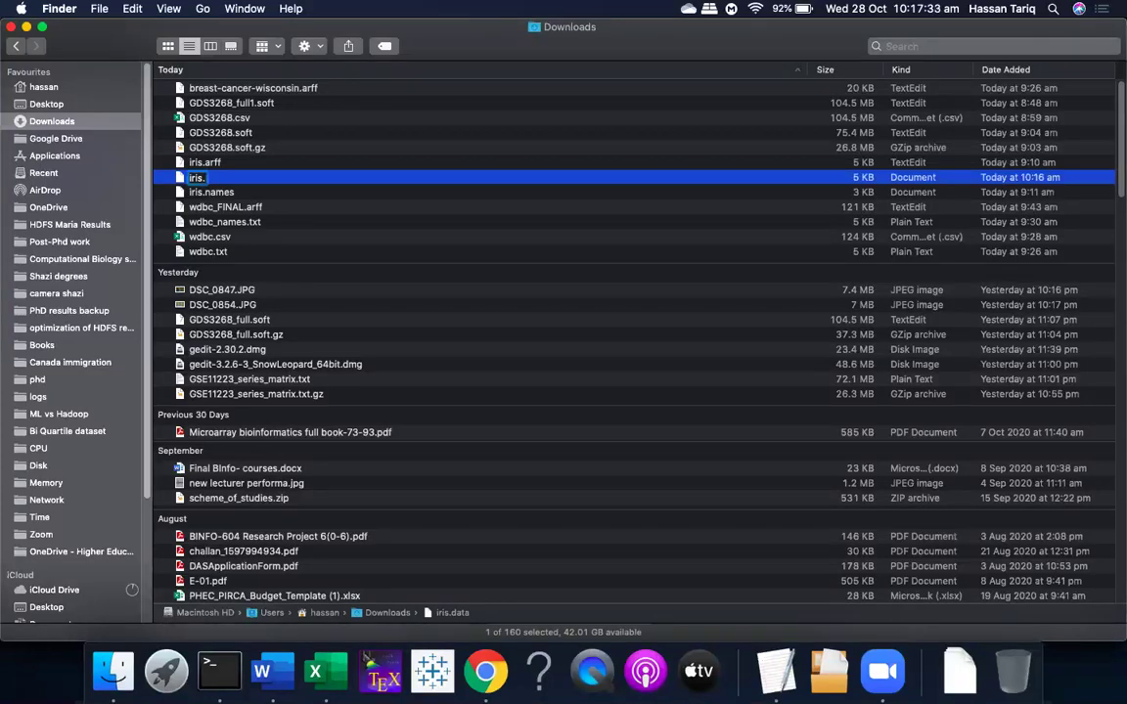
type("csv")
key("Return")
left_click(674, 243)
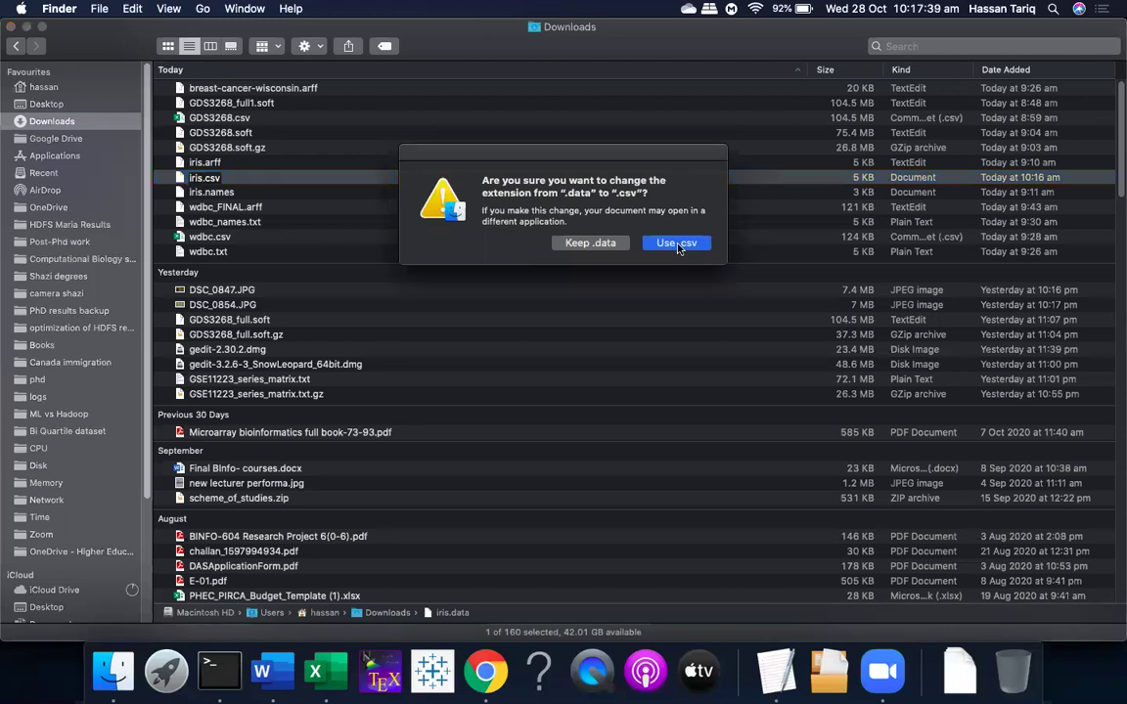
Open iris.csv in Microsoft Excel, look through its data rows down to the last species, and close the workbook
right_click(199, 179)
mouse_move(371, 203)
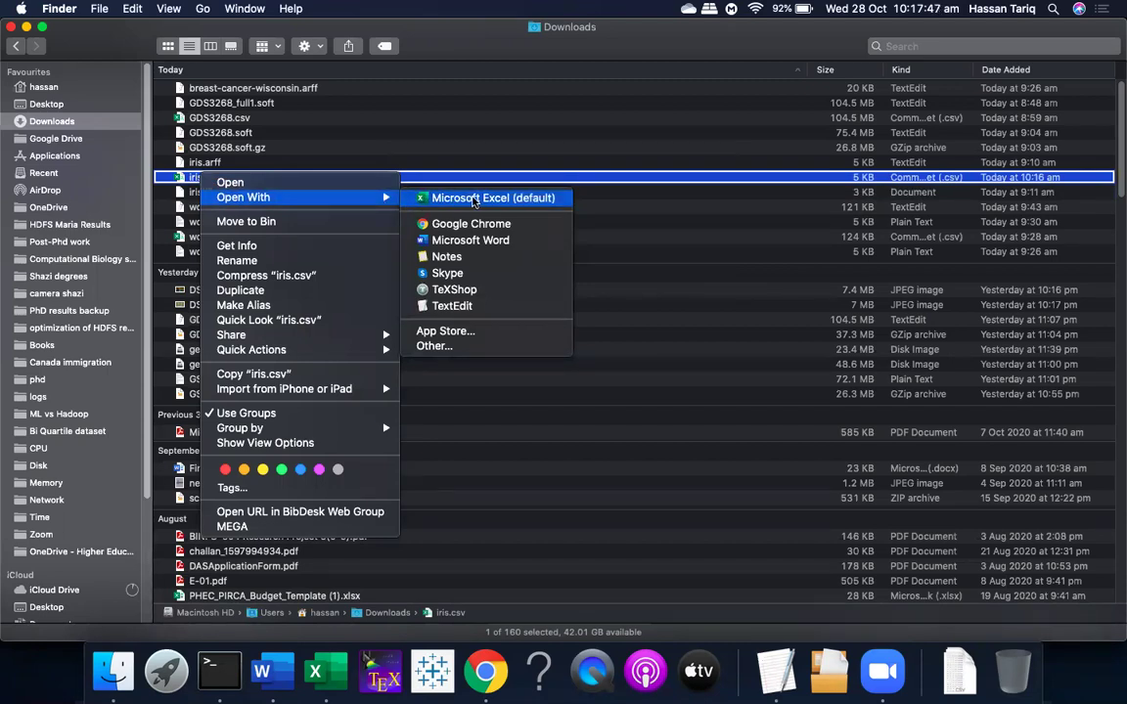
left_click(473, 198)
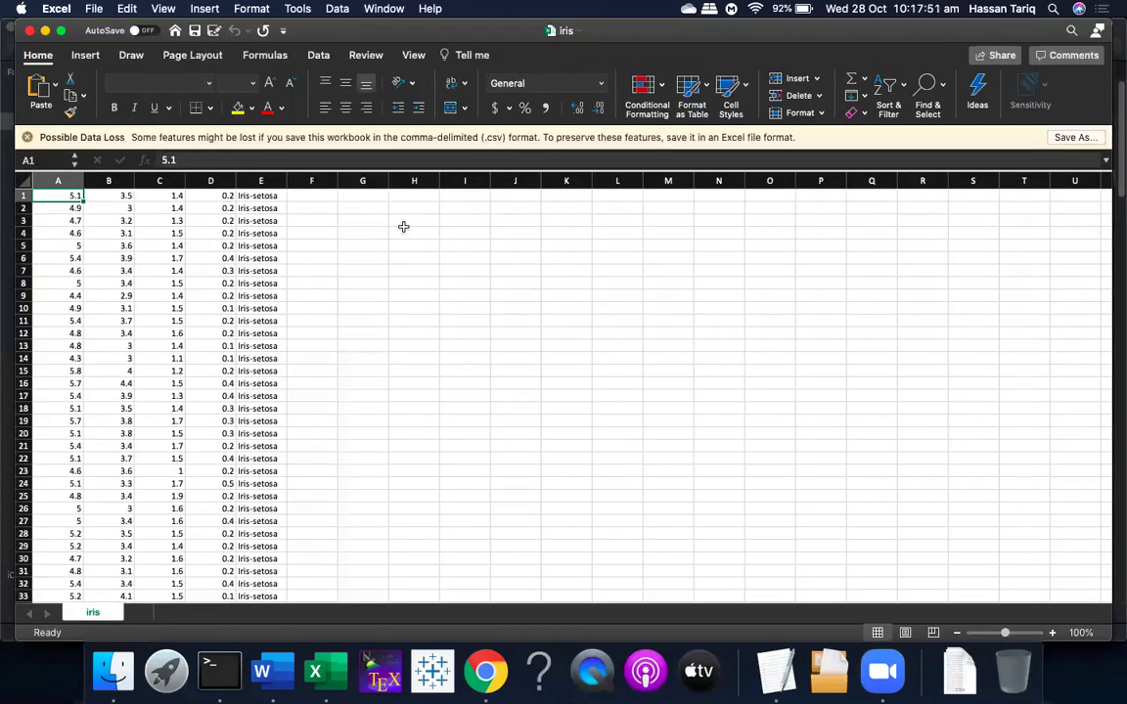
scroll(264, 468, "down", 5)
scroll(263, 471, "up", 5)
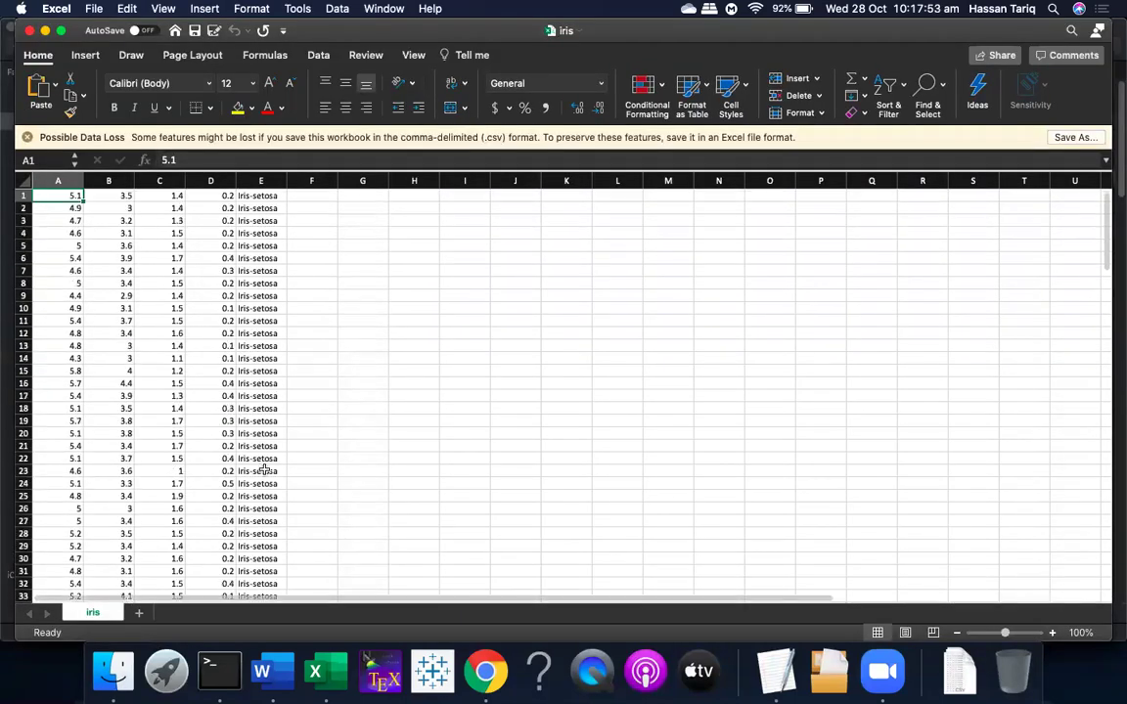
scroll(264, 471, "down", 20)
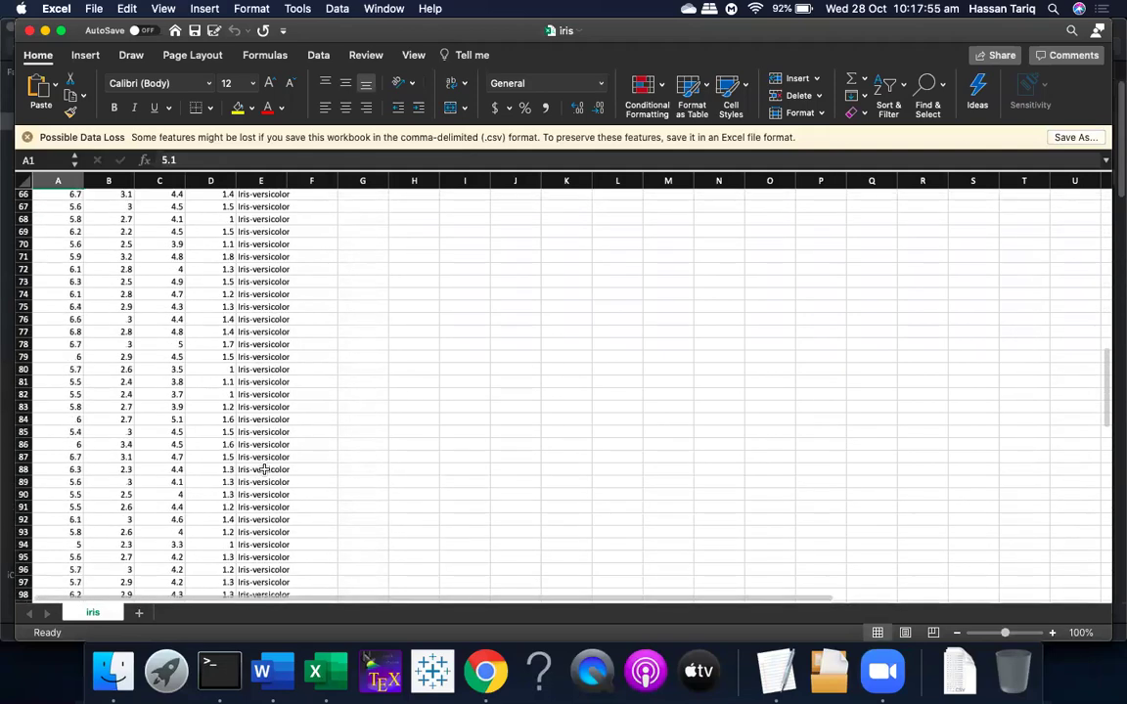
scroll(265, 470, "down", 15)
scroll(264, 470, "up", 20)
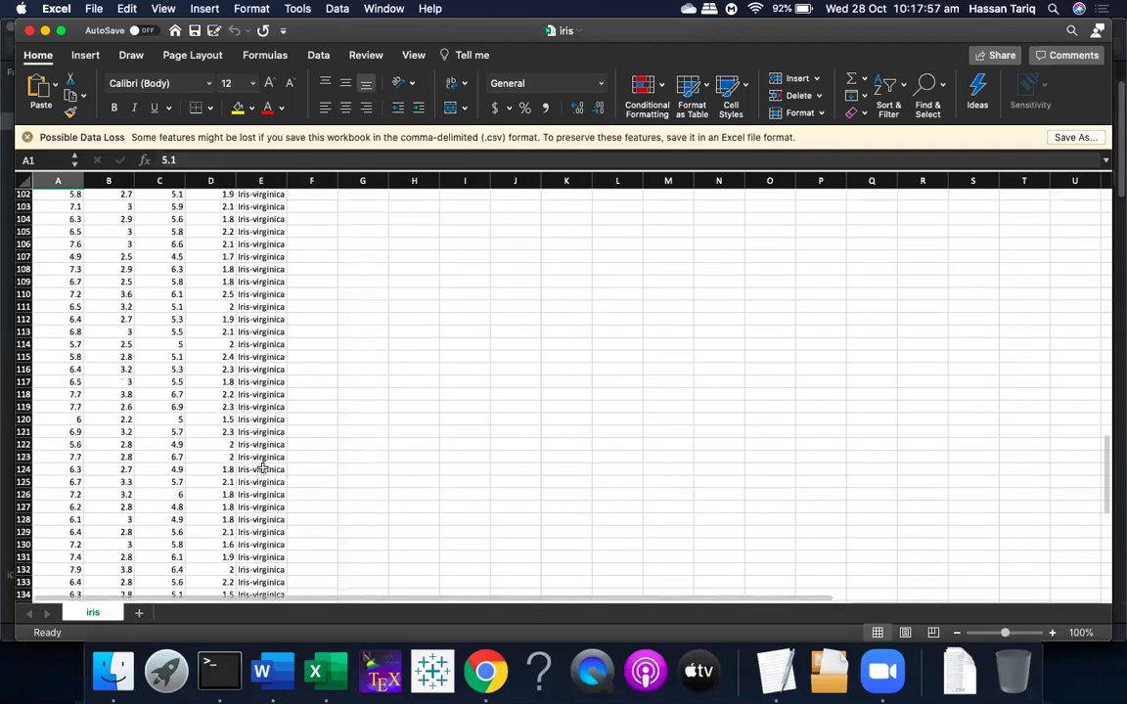
scroll(264, 468, "up", 17)
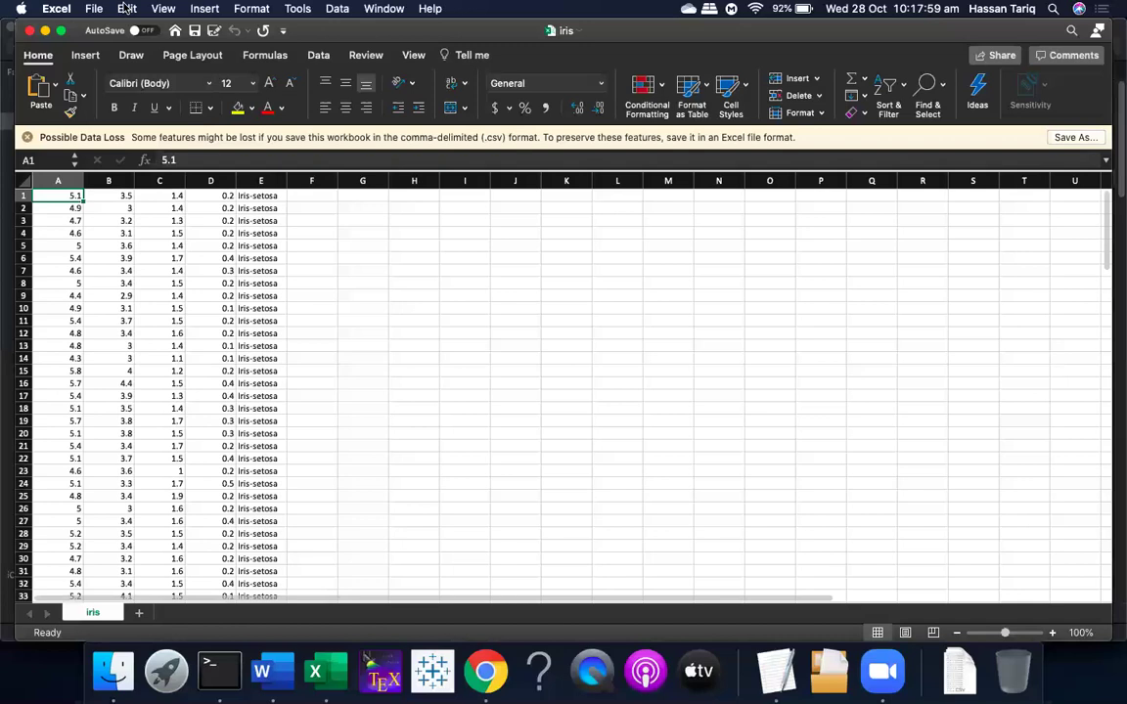
left_click(28, 30)
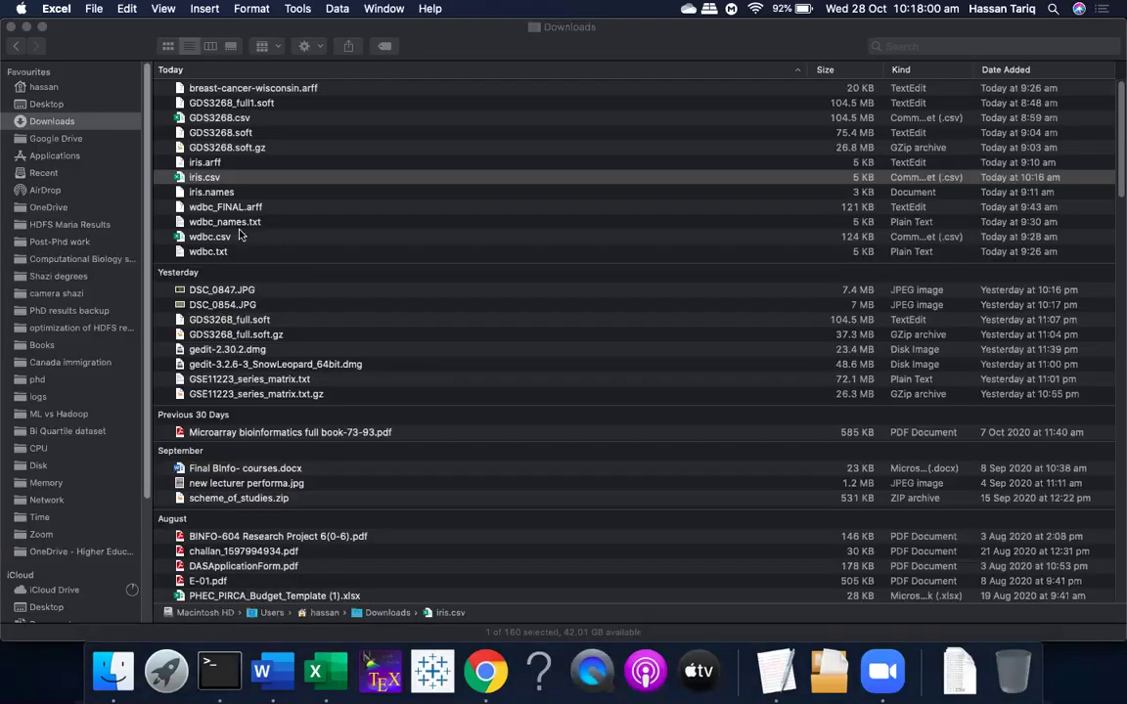
Open iris.csv in TextEdit, enlarge its window, and look through the comma-separated rows
right_click(217, 179)
mouse_move(323, 199)
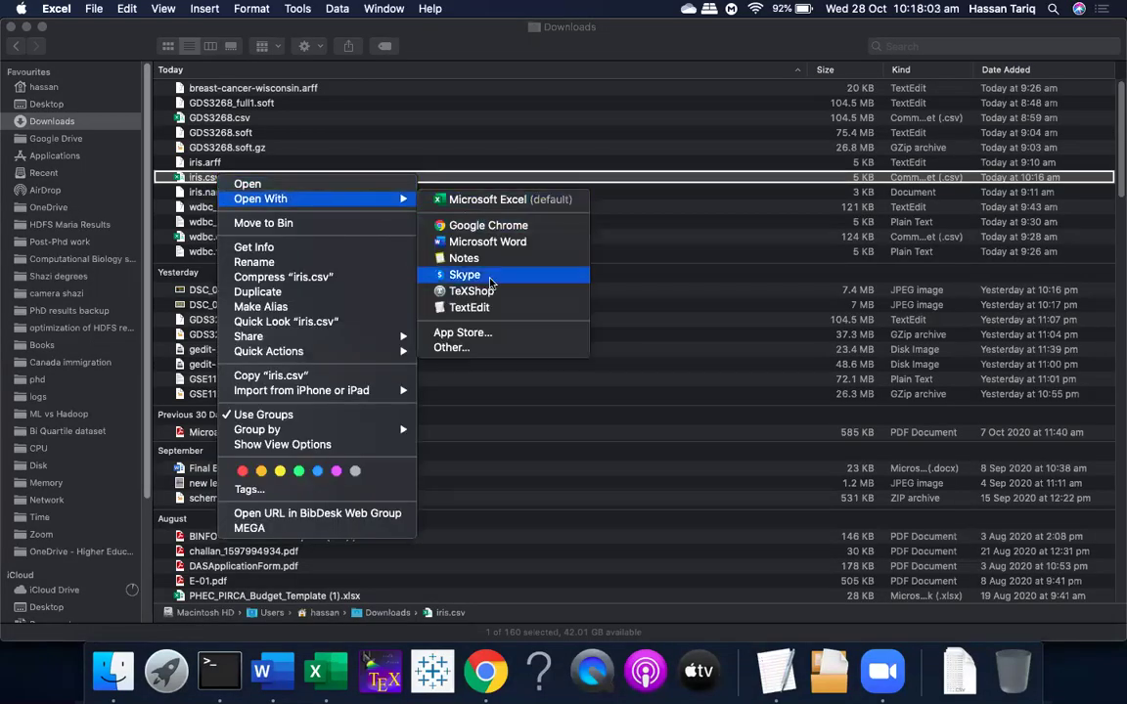
left_click(486, 307)
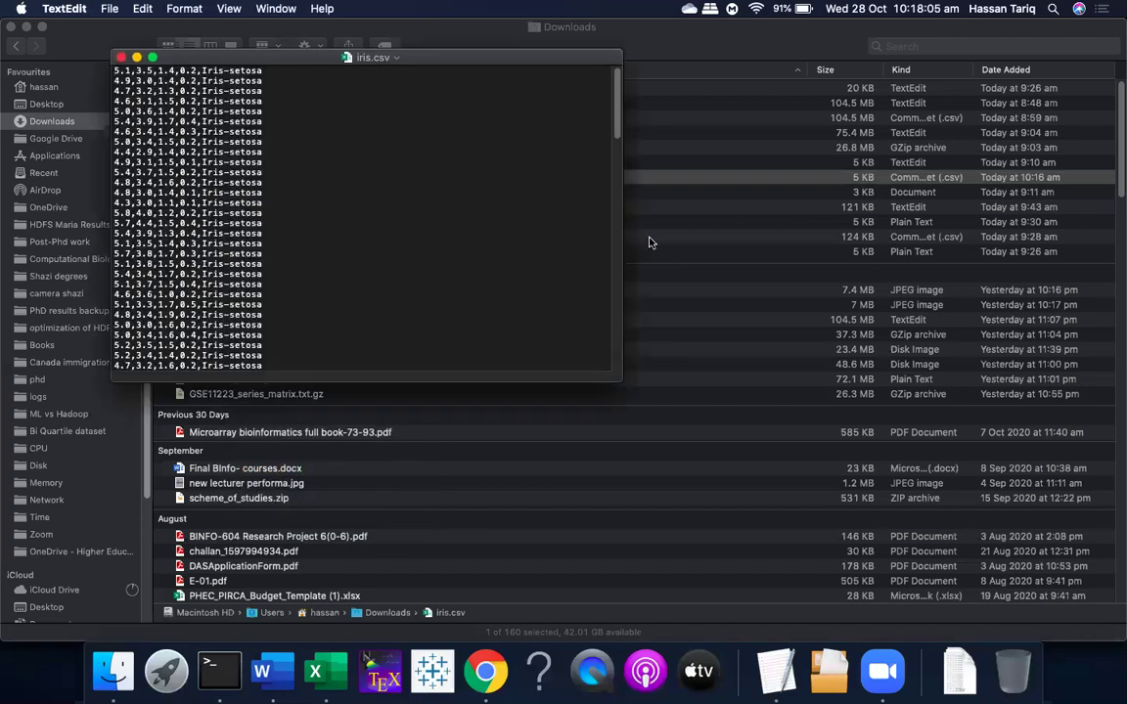
left_click_drag(620, 378, 1062, 536)
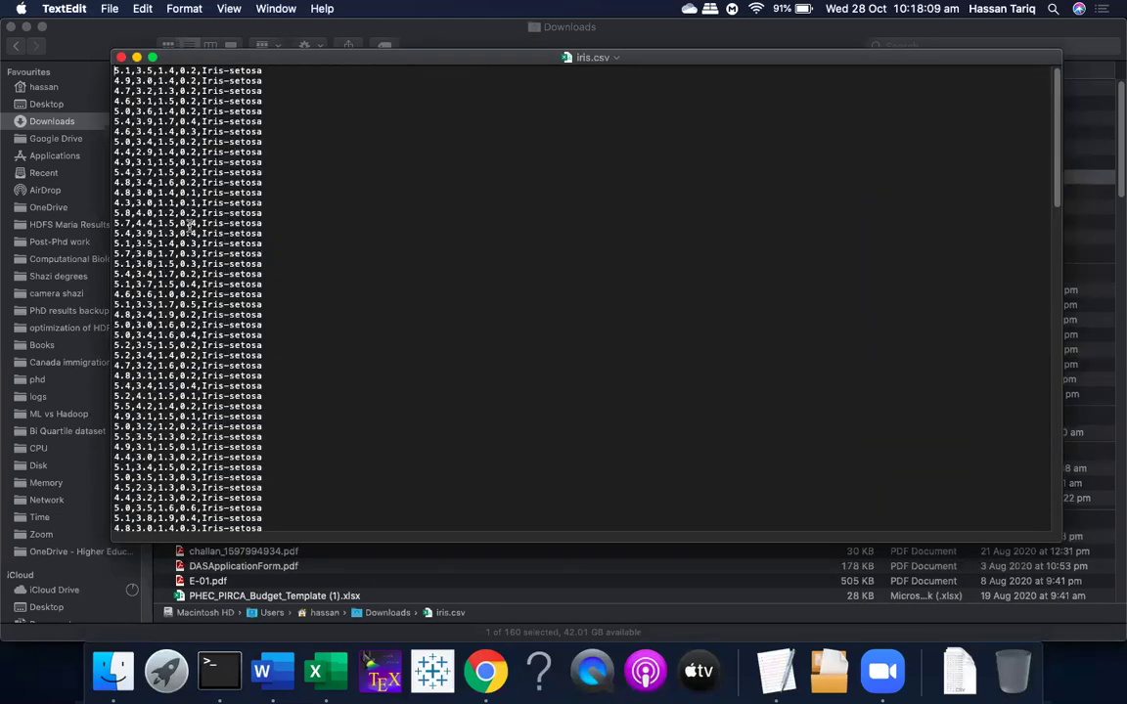
scroll(189, 227, "down", 5)
scroll(189, 227, "down", 20)
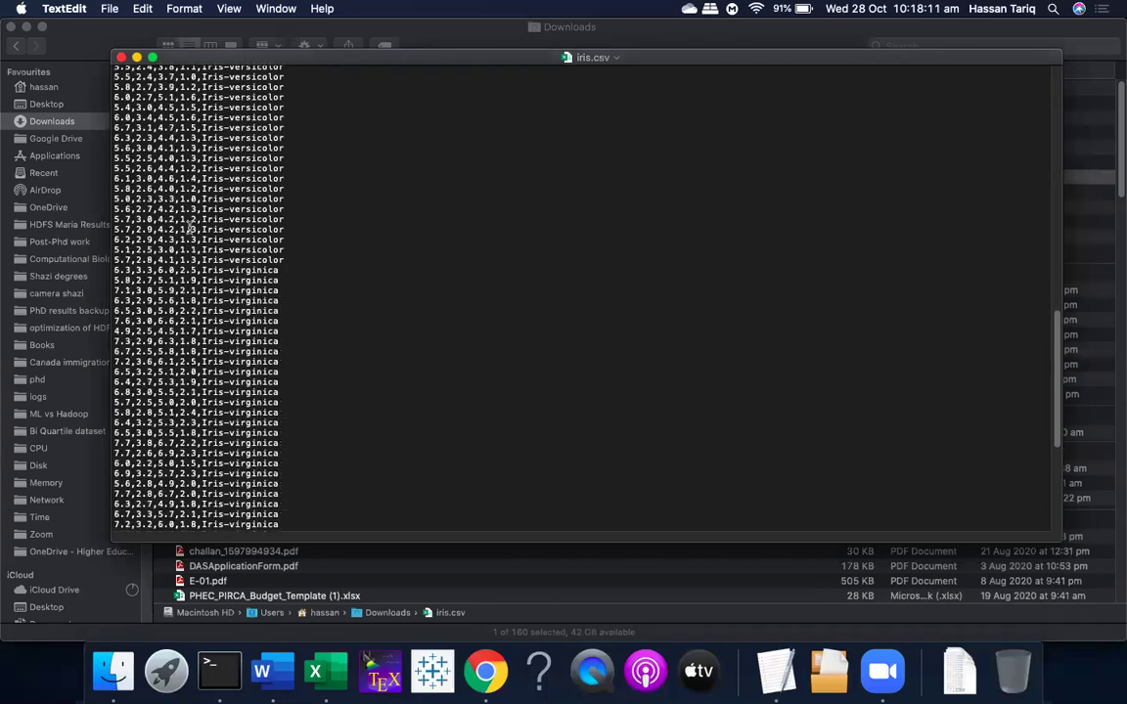
scroll(188, 226, "up", 20)
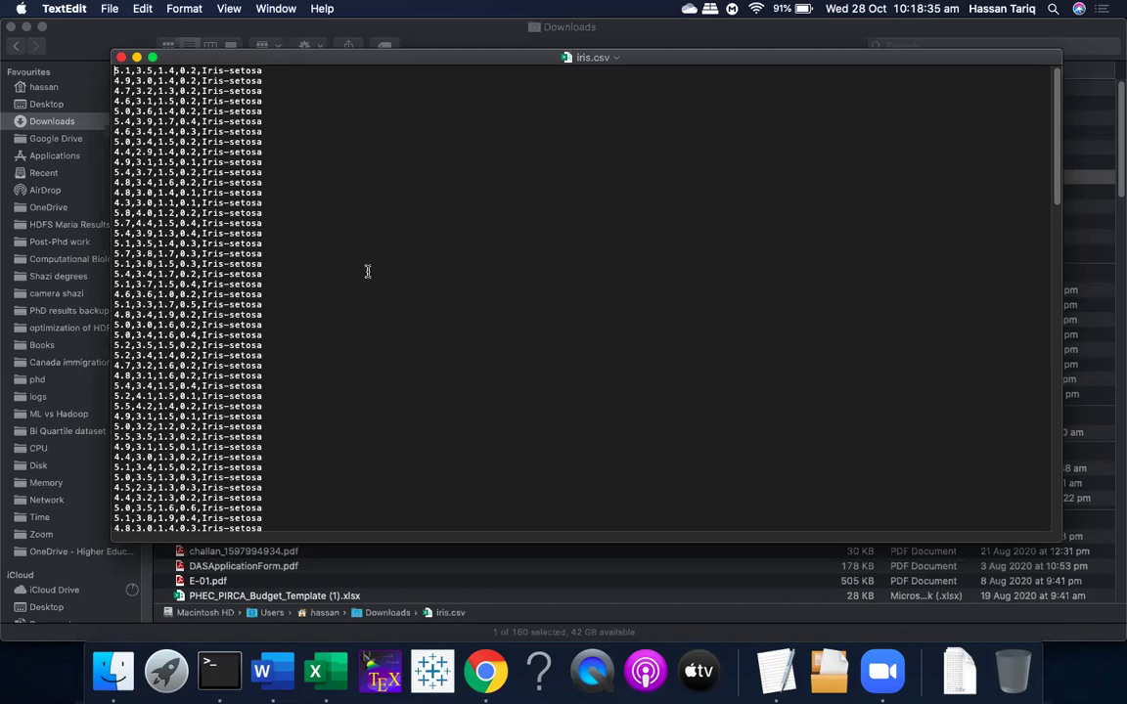
key("Return")
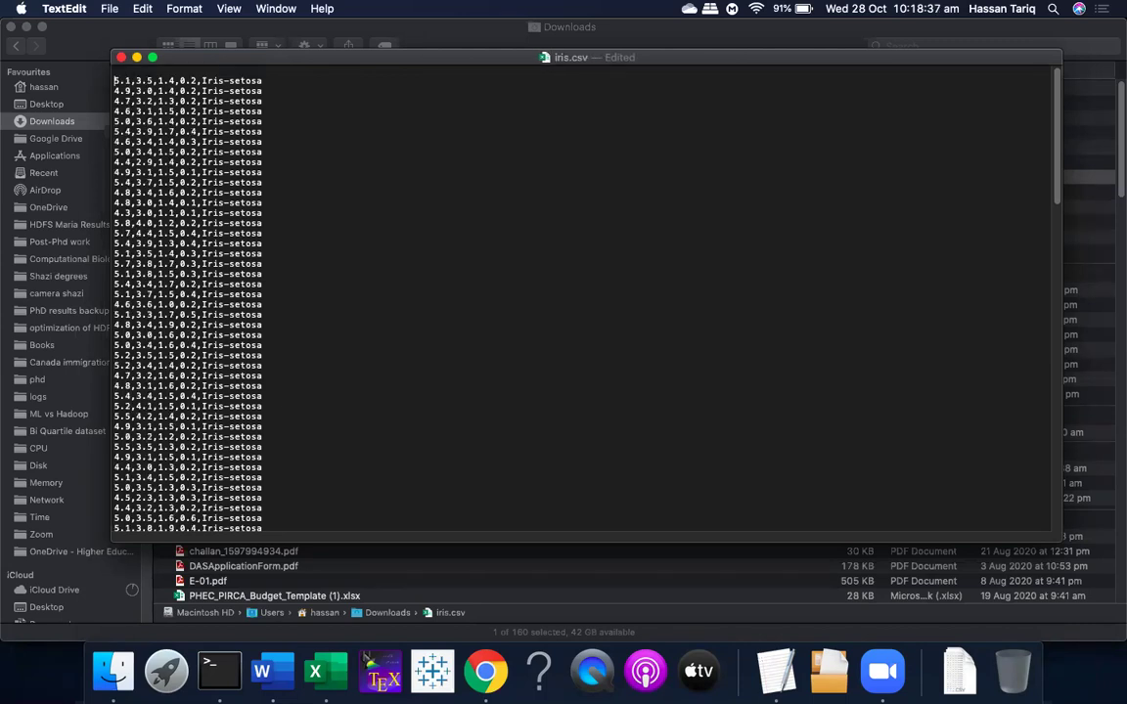
key("Return")
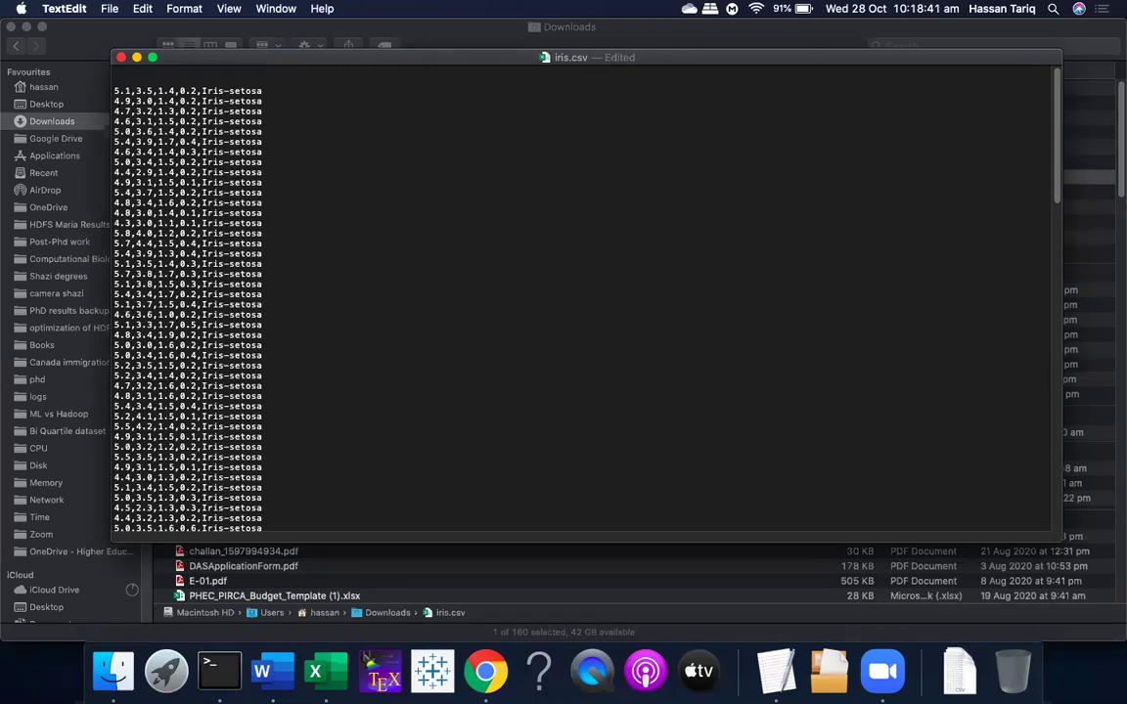
type("s")
left_click(146, 78)
left_click(138, 73)
type("relatio")
left_click_drag(964, 60, 961, 159)
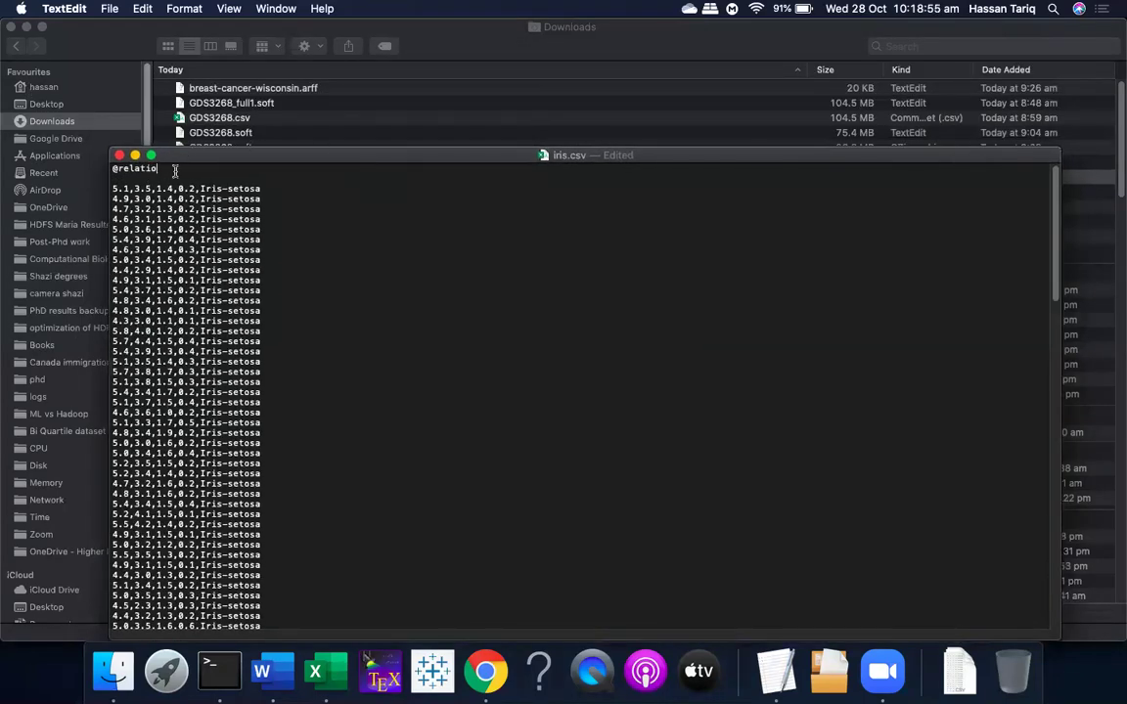
type("n iris")
key("Return")
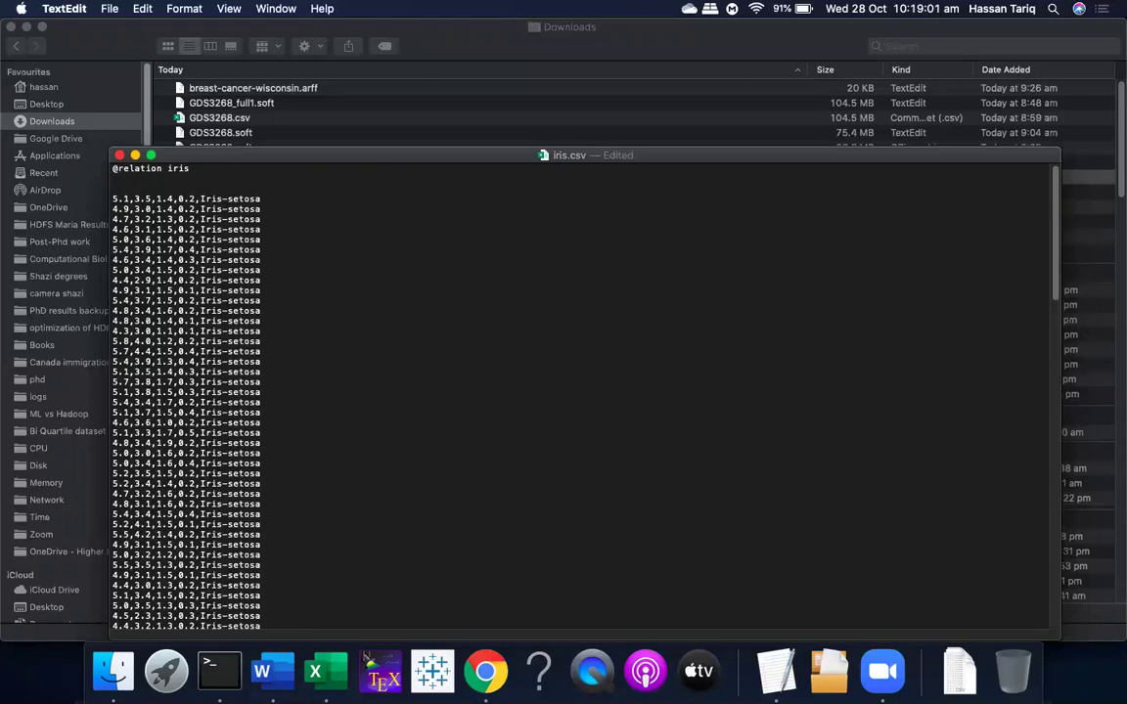
key("Return")
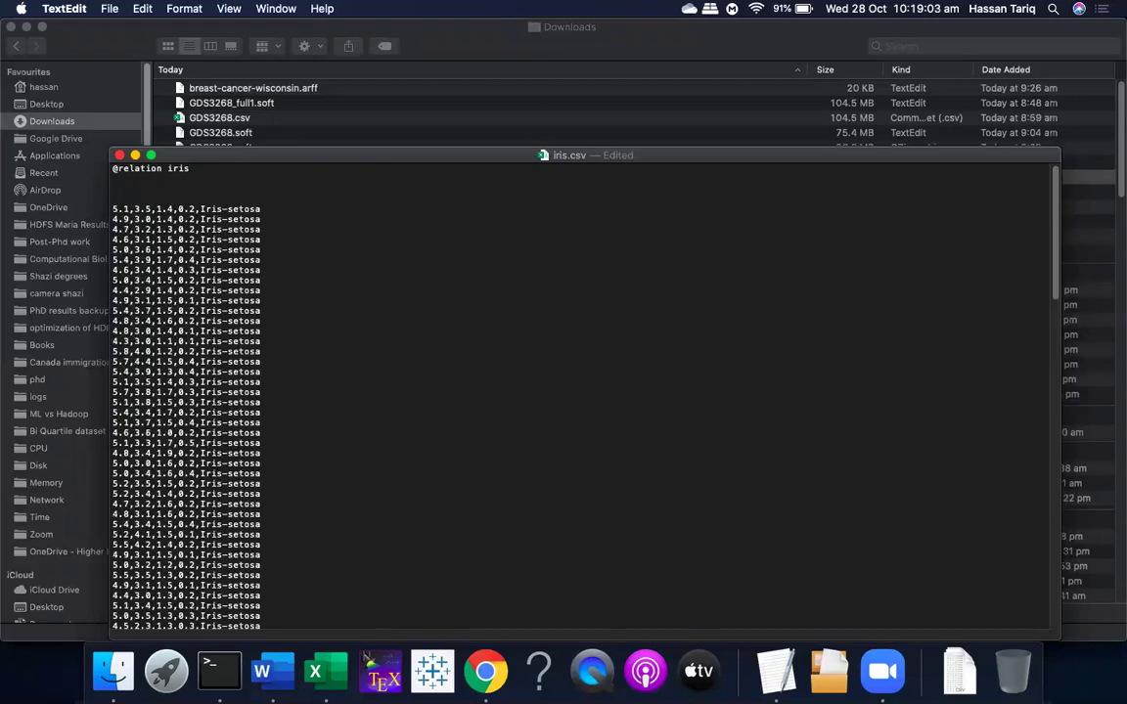
type("@at")
type("tribute f1 numeric")
key("Return")
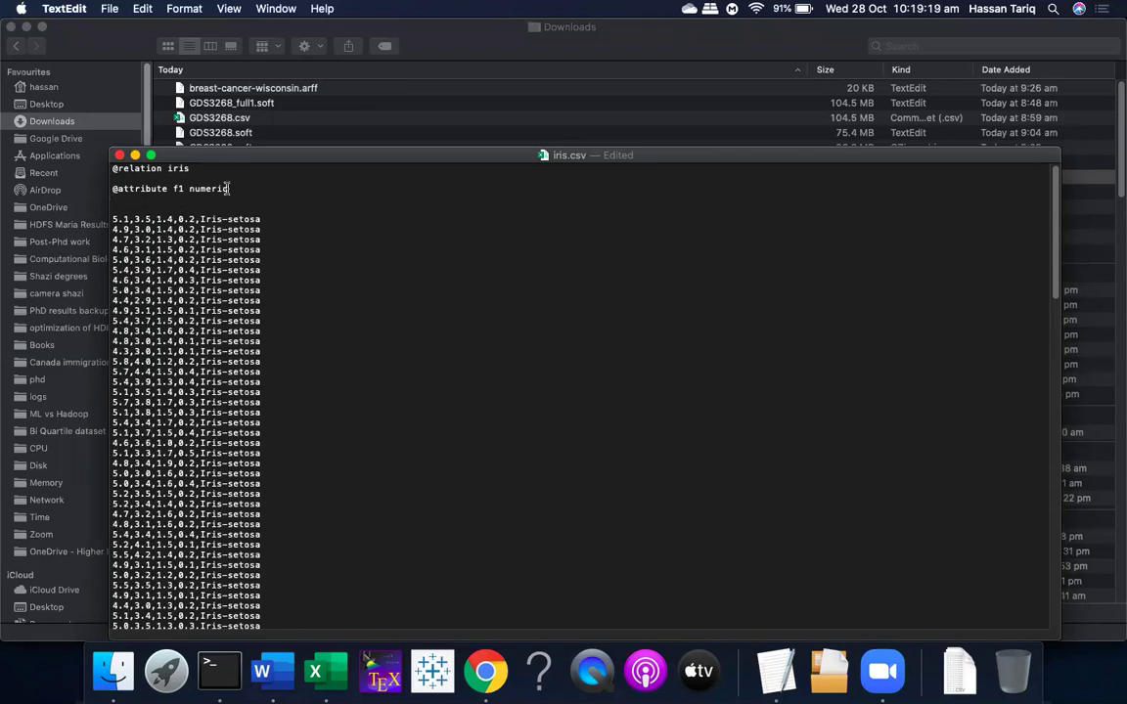
left_click_drag(229, 188, 109, 186)
key("super+c")
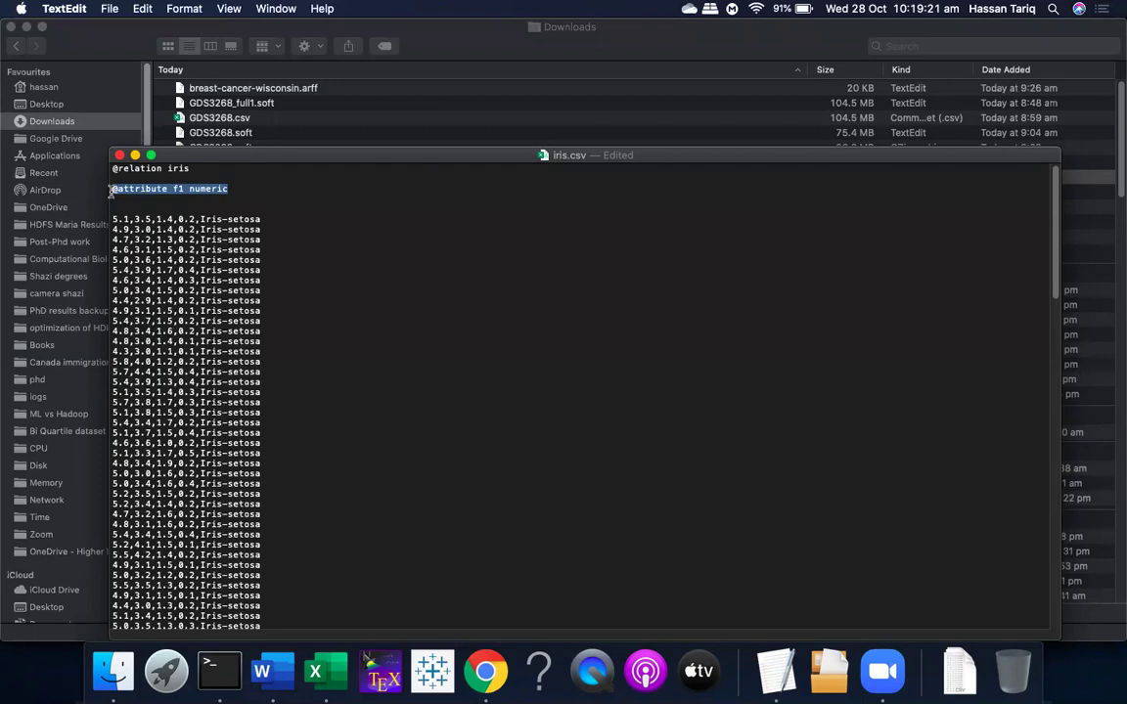
left_click(235, 189)
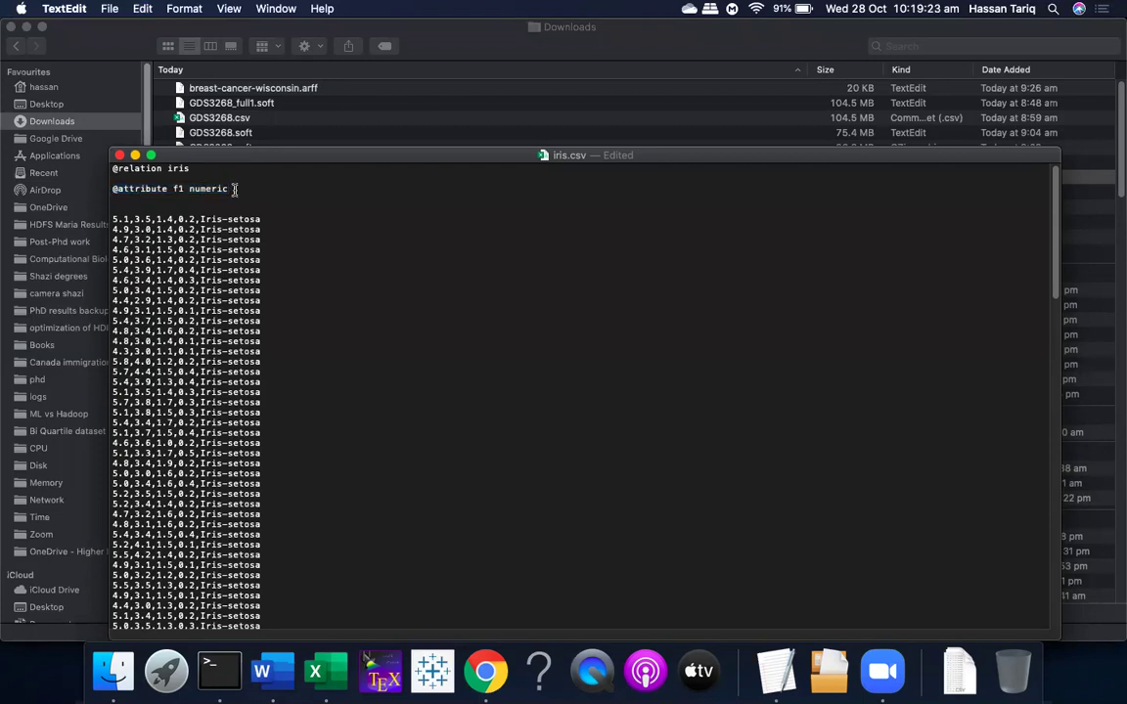
key("Return")
key("super+v")
key("Return")
key("super+v")
key("Return")
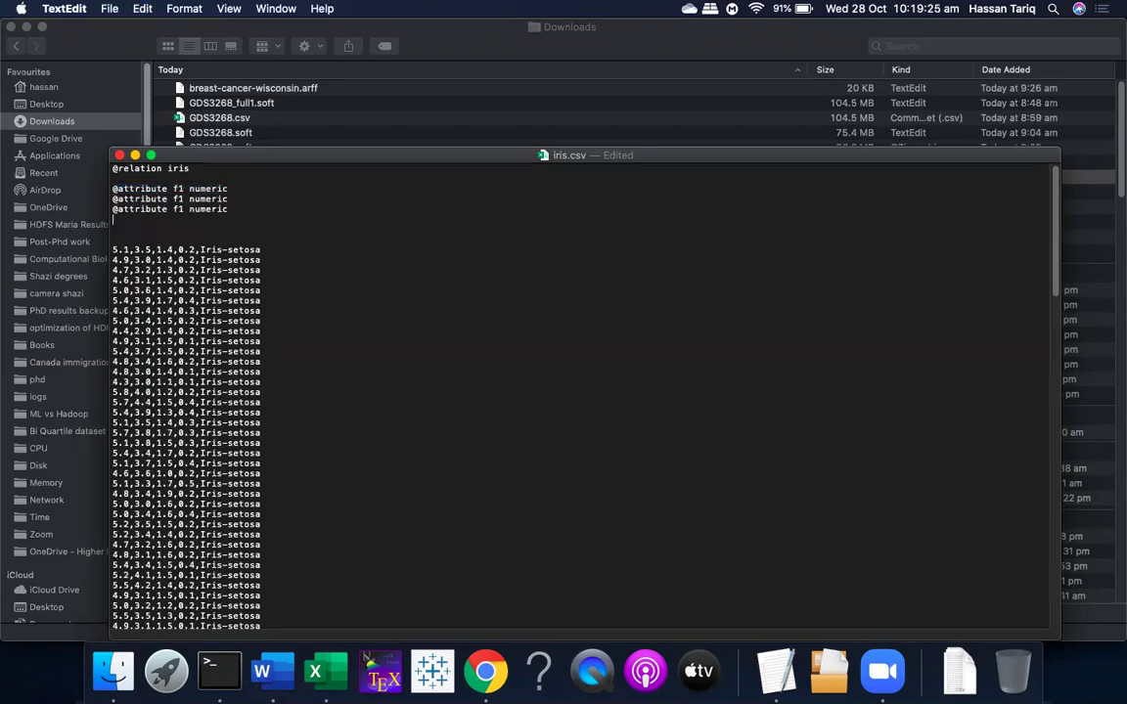
key("super+v")
key("Return")
key("super+v")
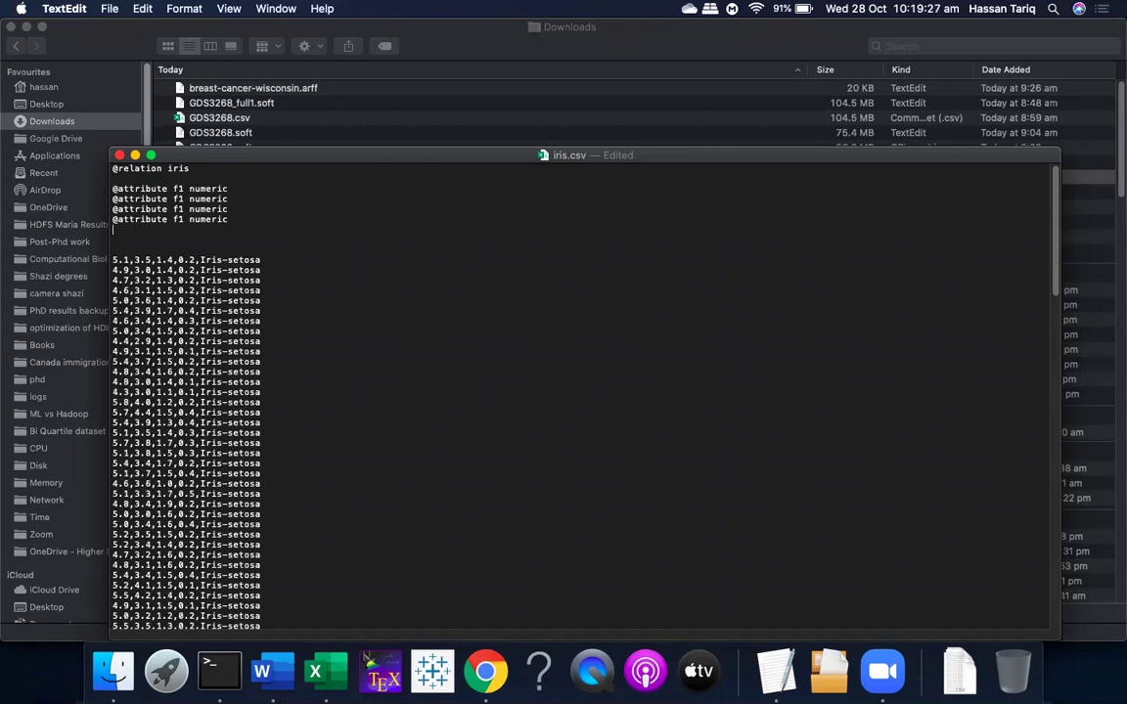
left_click(185, 189)
left_click(186, 199)
key("BackSpace")
type("2")
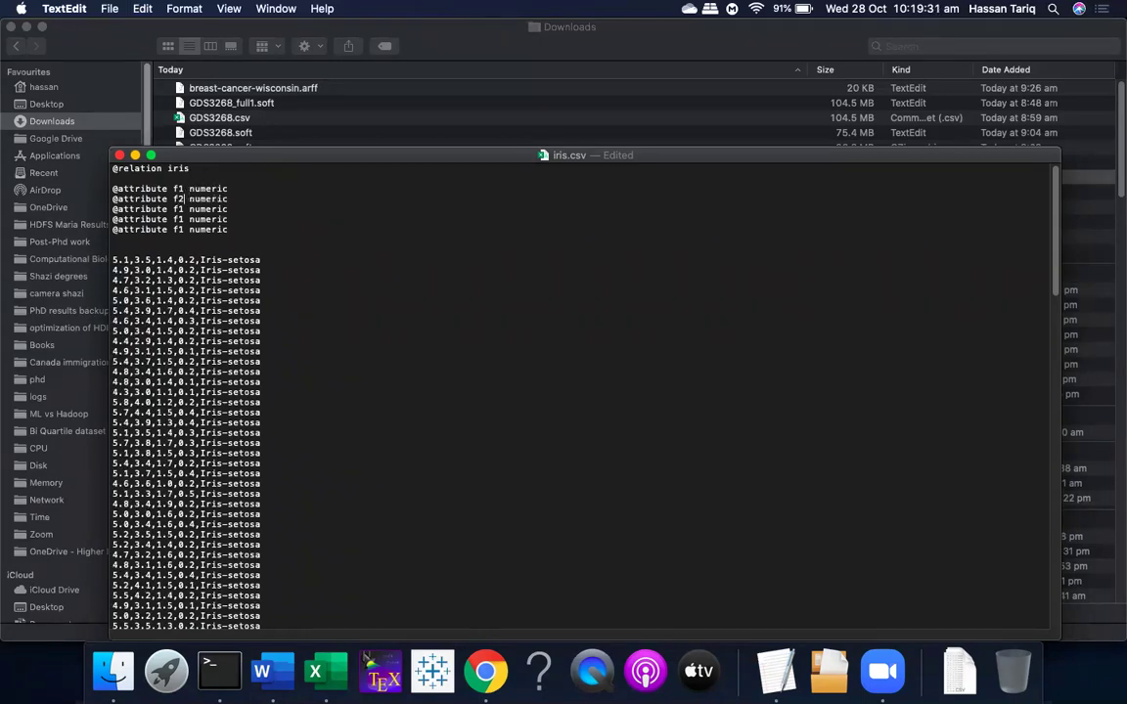
left_click(185, 208)
key("BackSpace")
type("3")
left_click(185, 219)
key("BackSpace")
type("4")
left_click(185, 229)
key("BackSpace")
key("BackSpace")
type("class")
key("BackSpace")
key("BackSpace")
key("BackSpace")
key("BackSpace")
type("{}iris-")
key("BackSpace")
key("BackSpace")
key("BackSpace")
key("BackSpace")
key("BackSpace")
Copy the species name Iris-setosa from the first data row into the braces of the class attribute
left_click_drag(200, 259, 258, 255)
key("super+c")
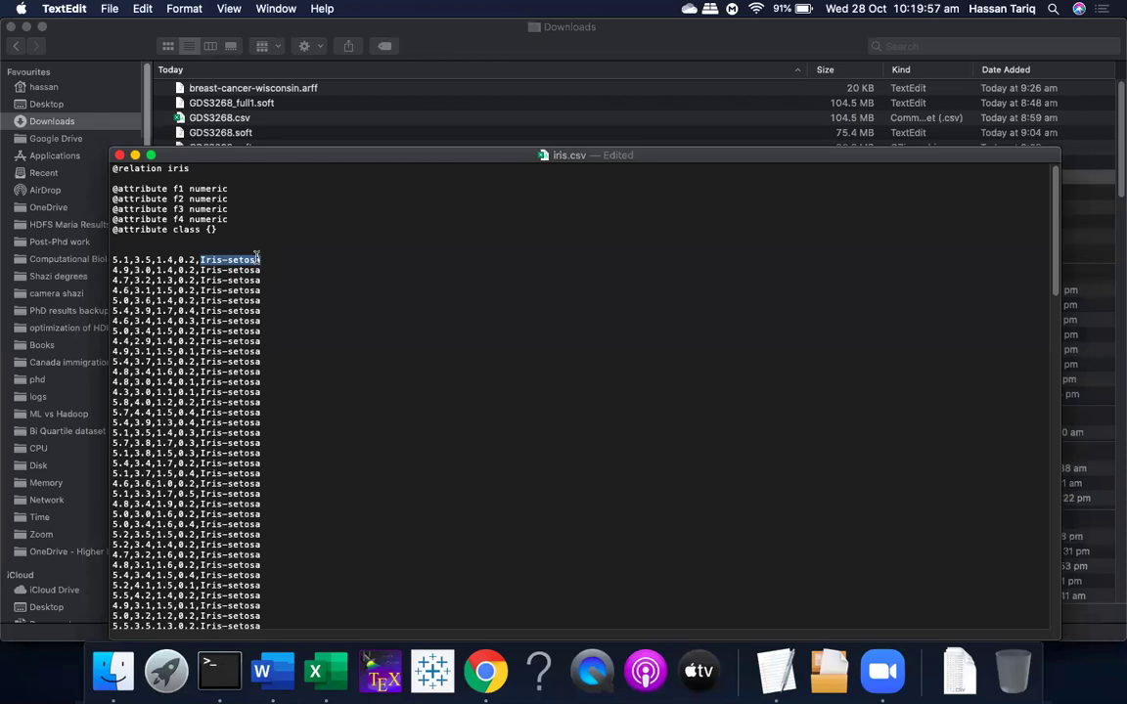
left_click(208, 229)
key("super+v")
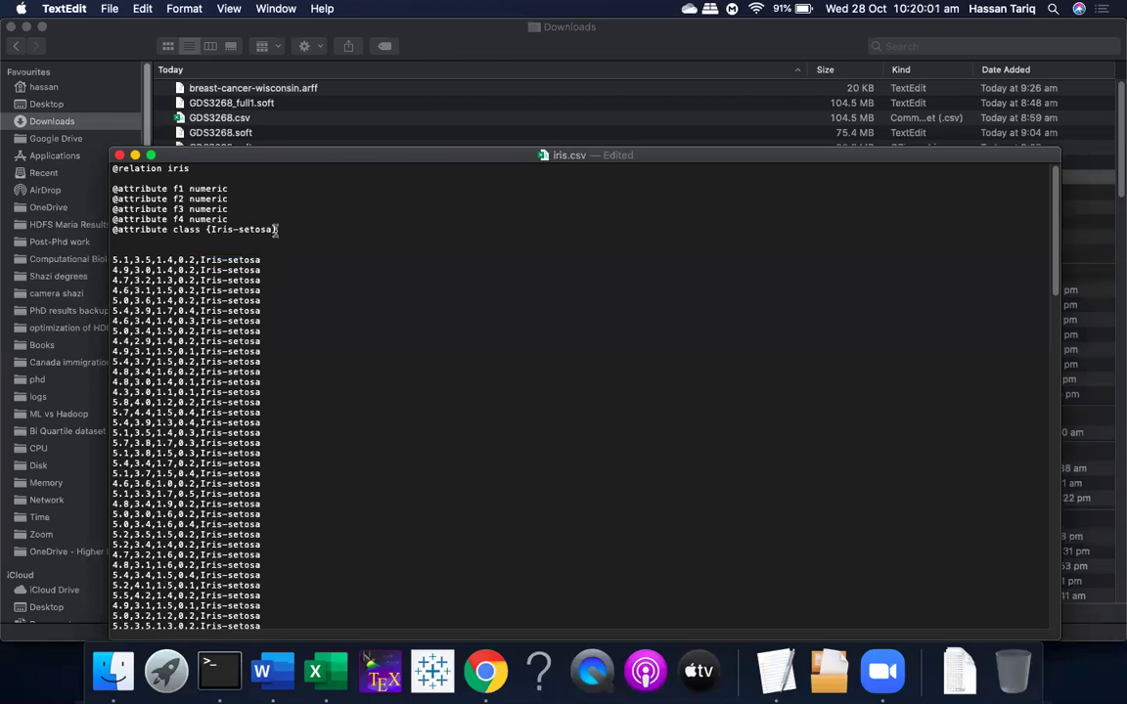
Copy Iris-versicolor from the data rows and add it after Iris-setosa in the class braces, separated by a comma
scroll(226, 320, "down", 5)
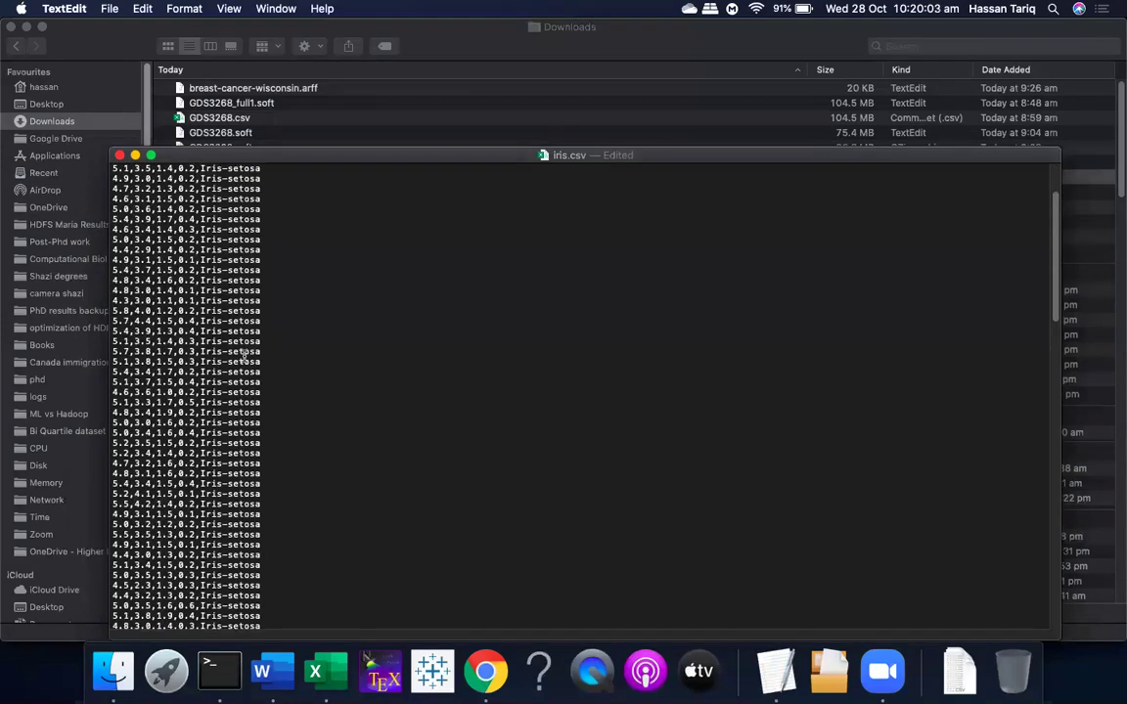
scroll(242, 358, "down", 7)
left_click_drag(298, 543, 200, 548)
key("super+c")
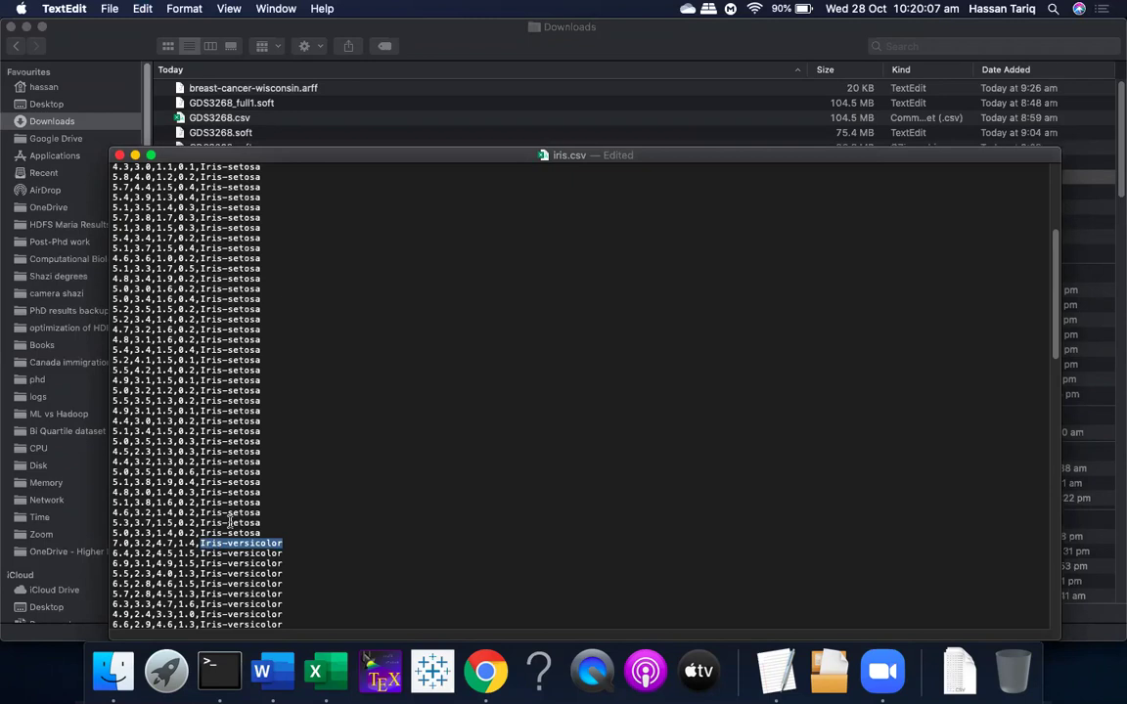
scroll(245, 489, "up", 10)
left_click(277, 230)
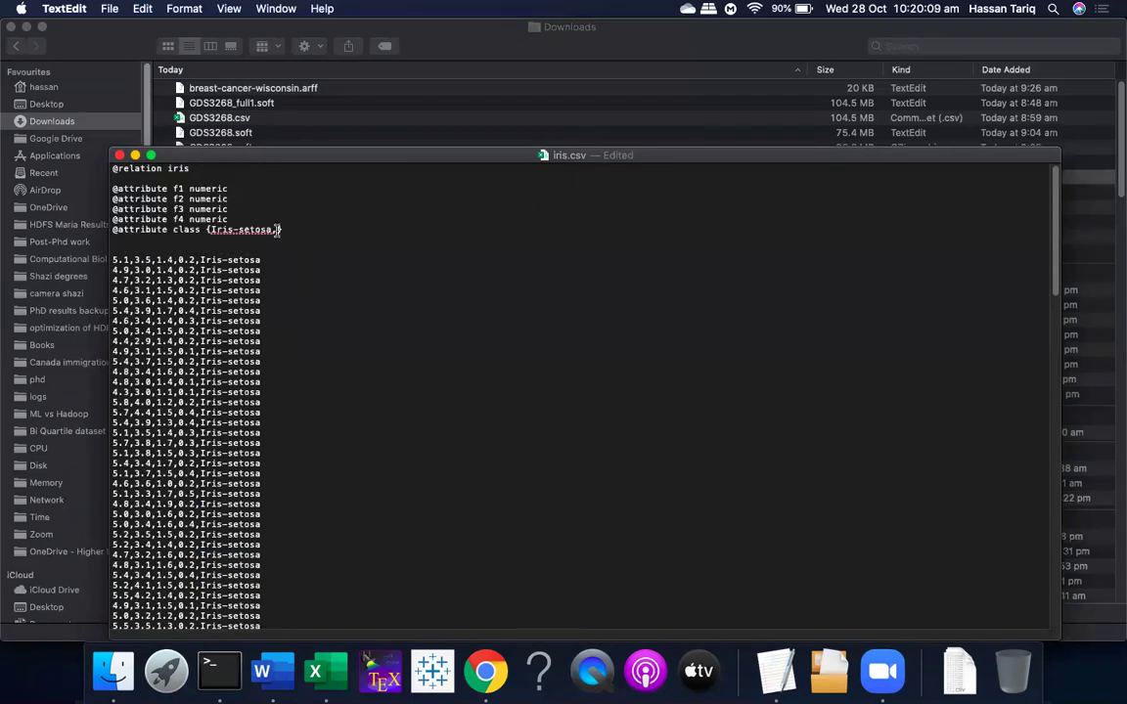
type(",")
key("super+v")
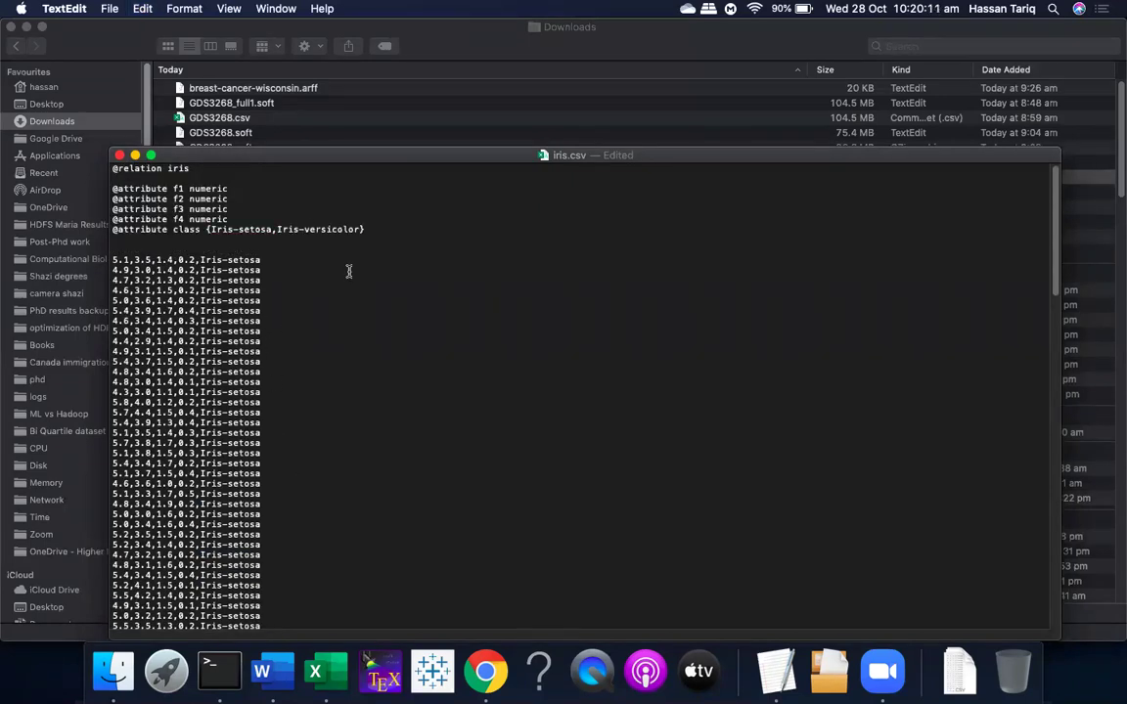
Copy Iris-virginica from the data rows and add it as the third class value, after a comma without a space
scroll(277, 413, "down", 15)
scroll(277, 450, "down", 5)
left_click_drag(277, 448, 201, 449)
key("super+c")
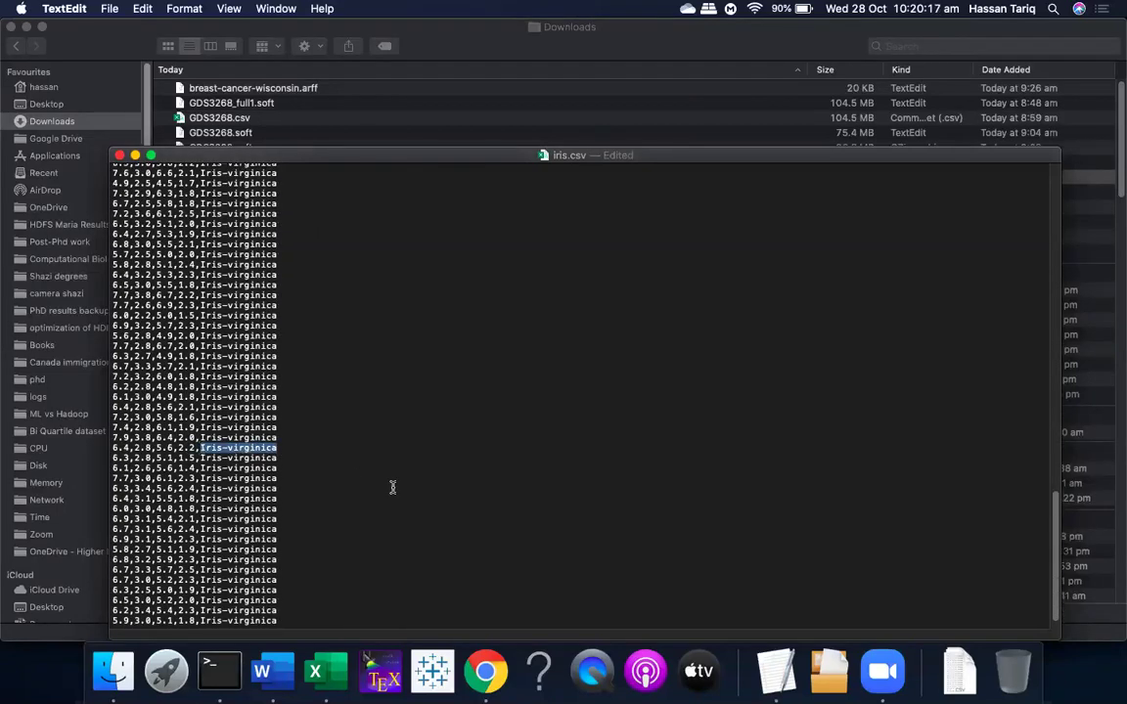
scroll(388, 482, "up", 10)
scroll(381, 469, "up", 10)
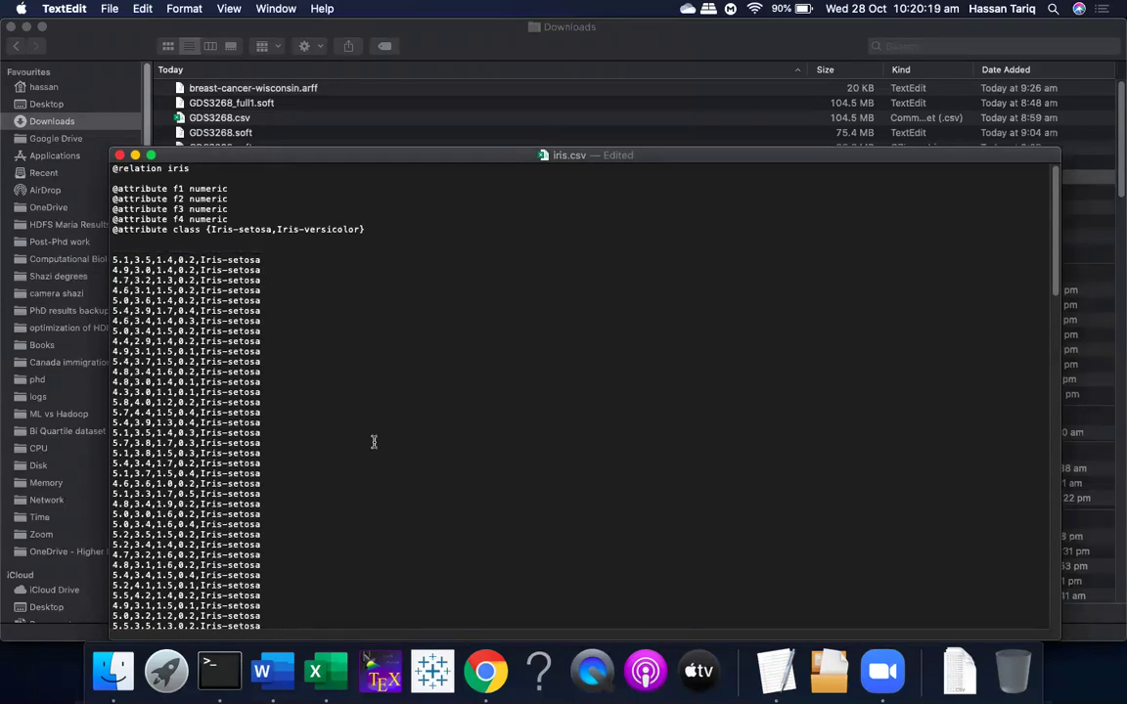
left_click(361, 229)
type(",")
key("super+v")
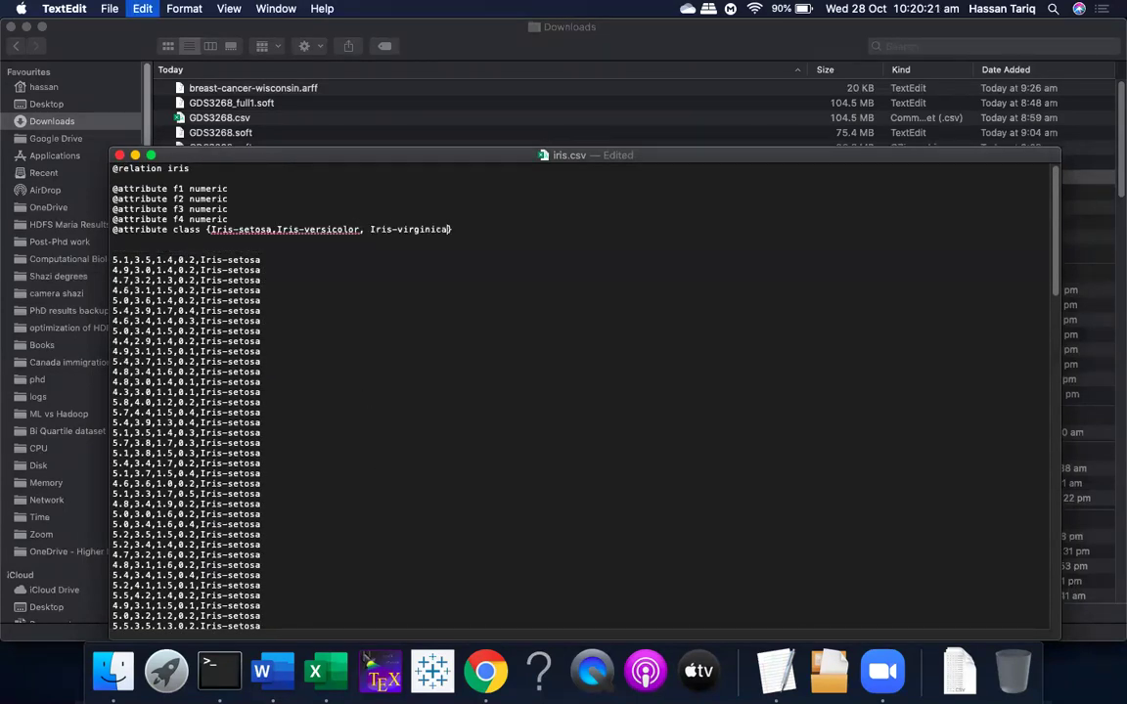
left_click(370, 229)
key("BackSpace")
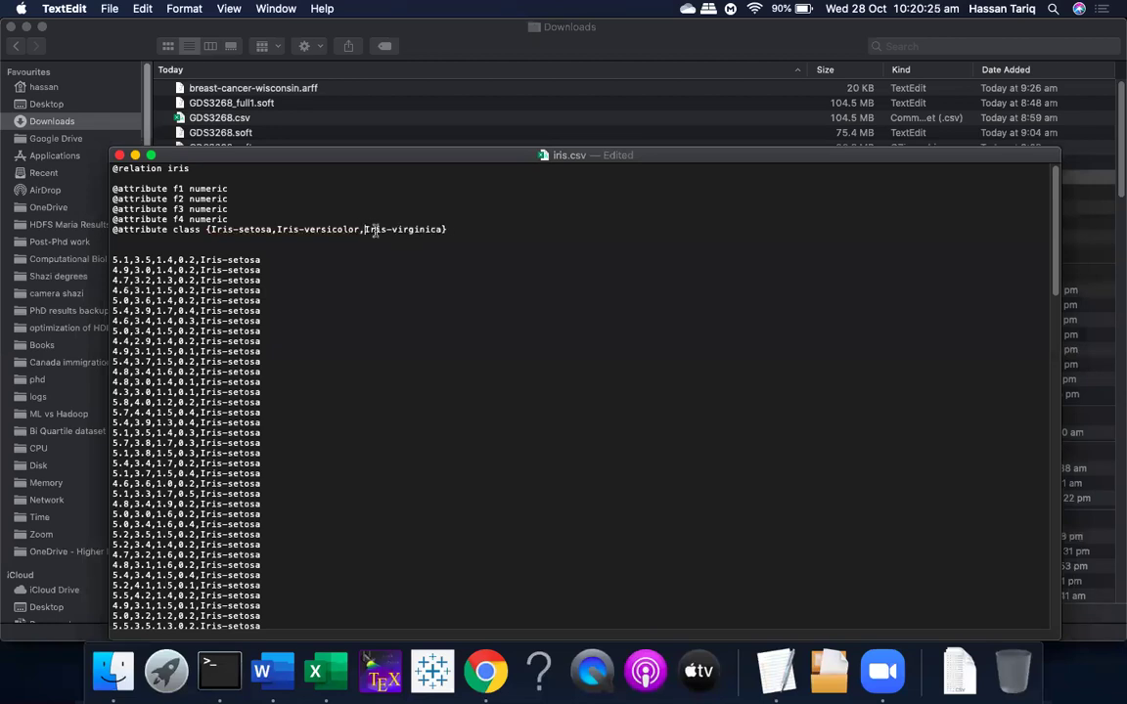
key("Down")
type("@data")
left_click(361, 291)
left_click(110, 10)
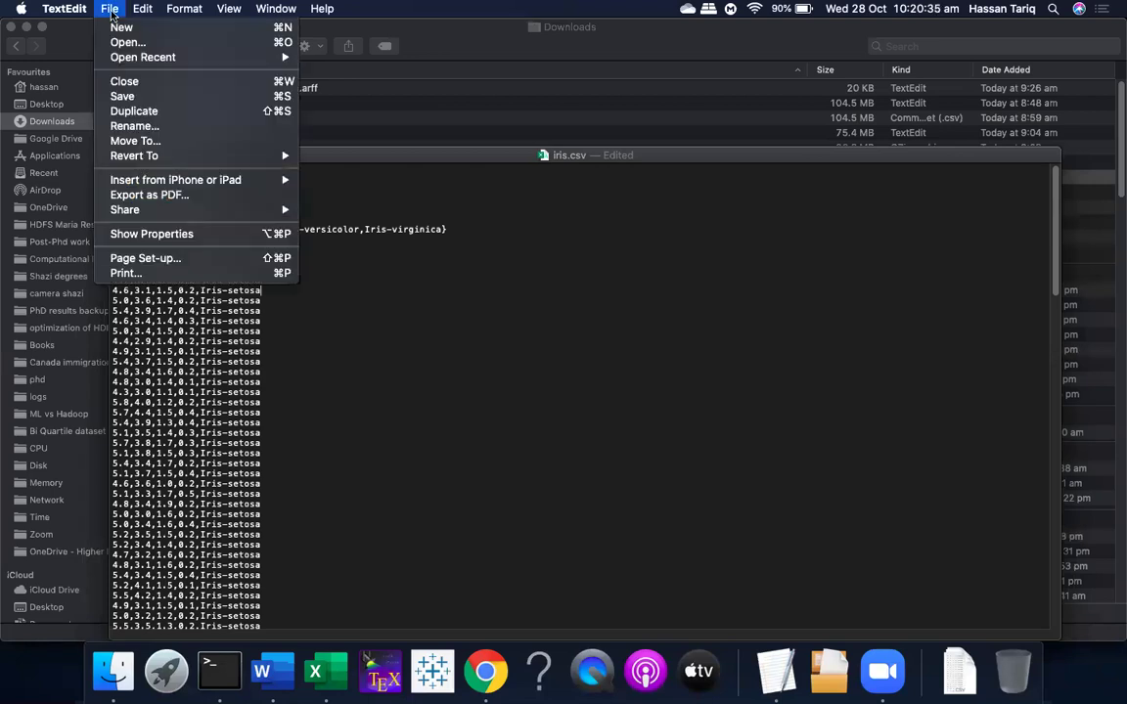
left_click(140, 98)
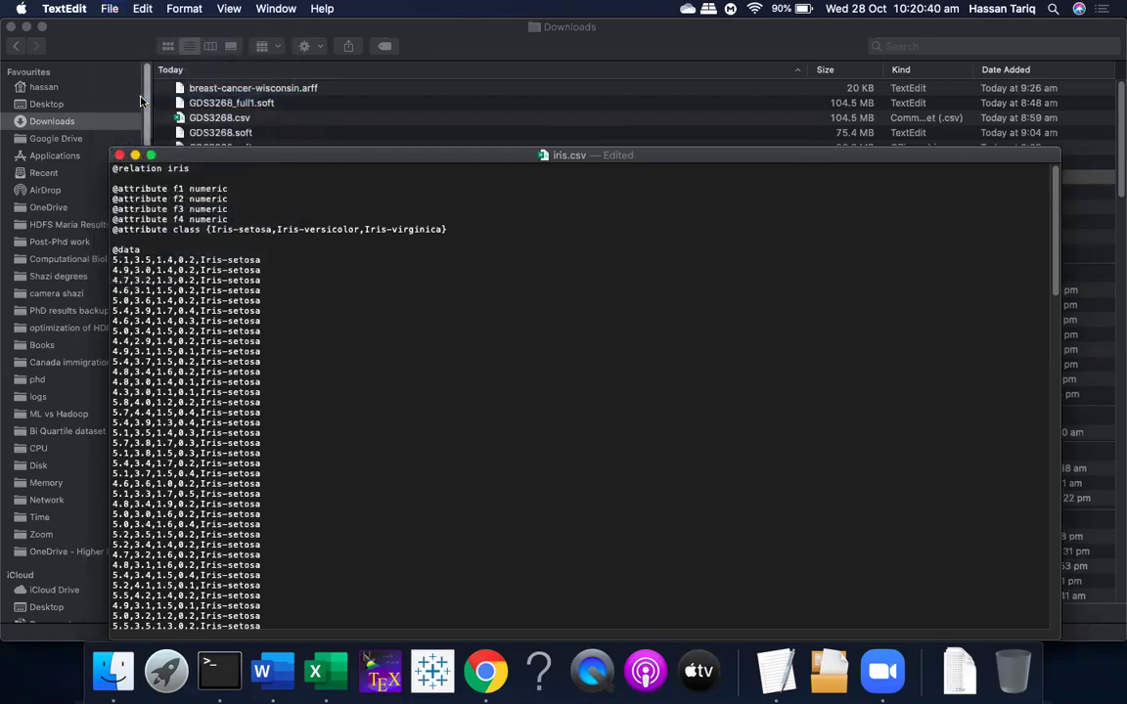
left_click(120, 156)
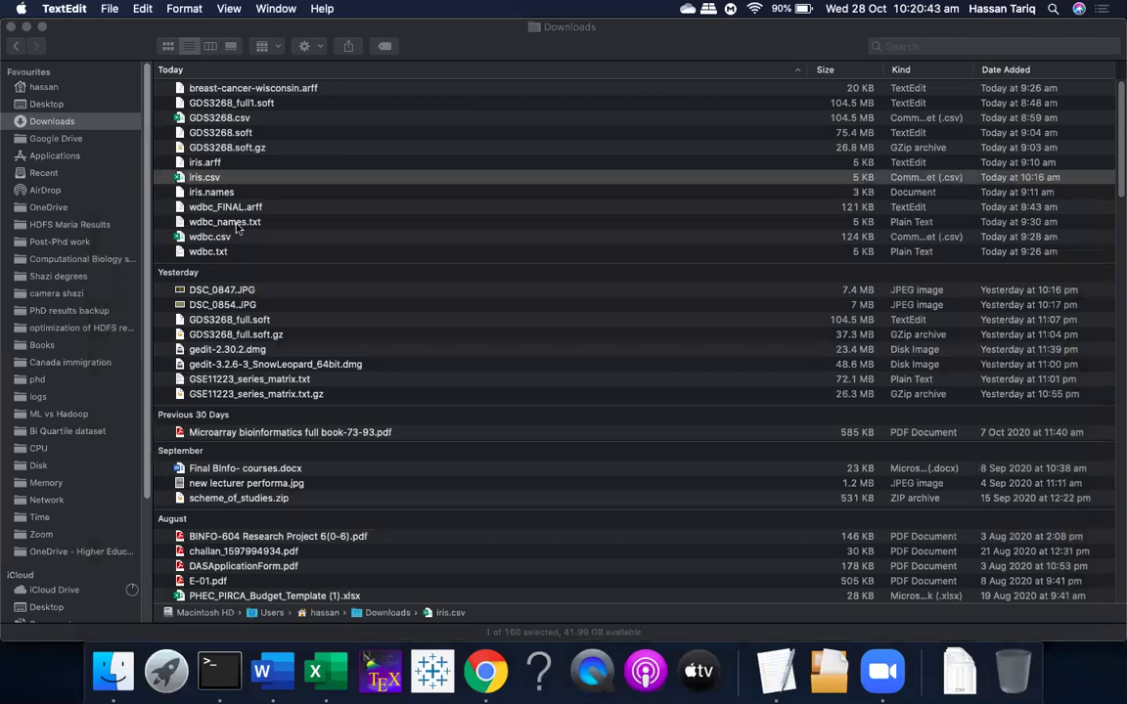
In Finder, rename iris.csv as iris_new.arff, accept the new extension, and open the file briefly to check its contents
right_click(219, 181)
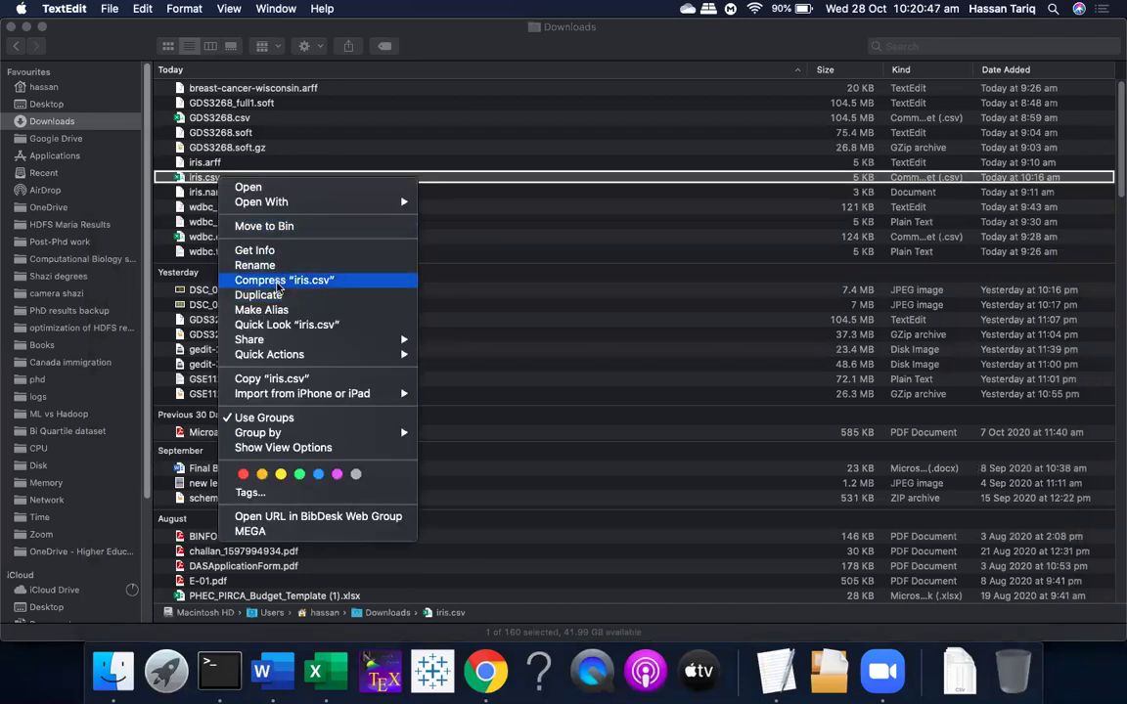
key("Escape")
left_click(208, 179)
left_click(207, 179)
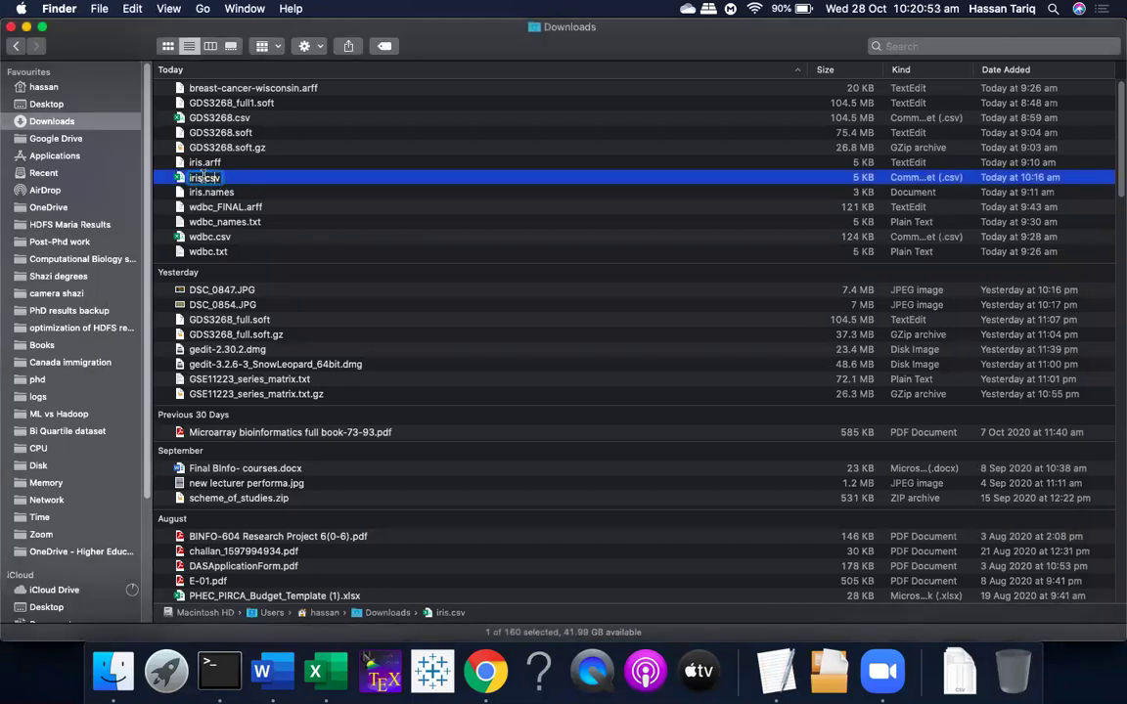
key("BackSpace")
key("BackSpace")
key("BackSpace")
key("BackSpace")
type("_new.arff")
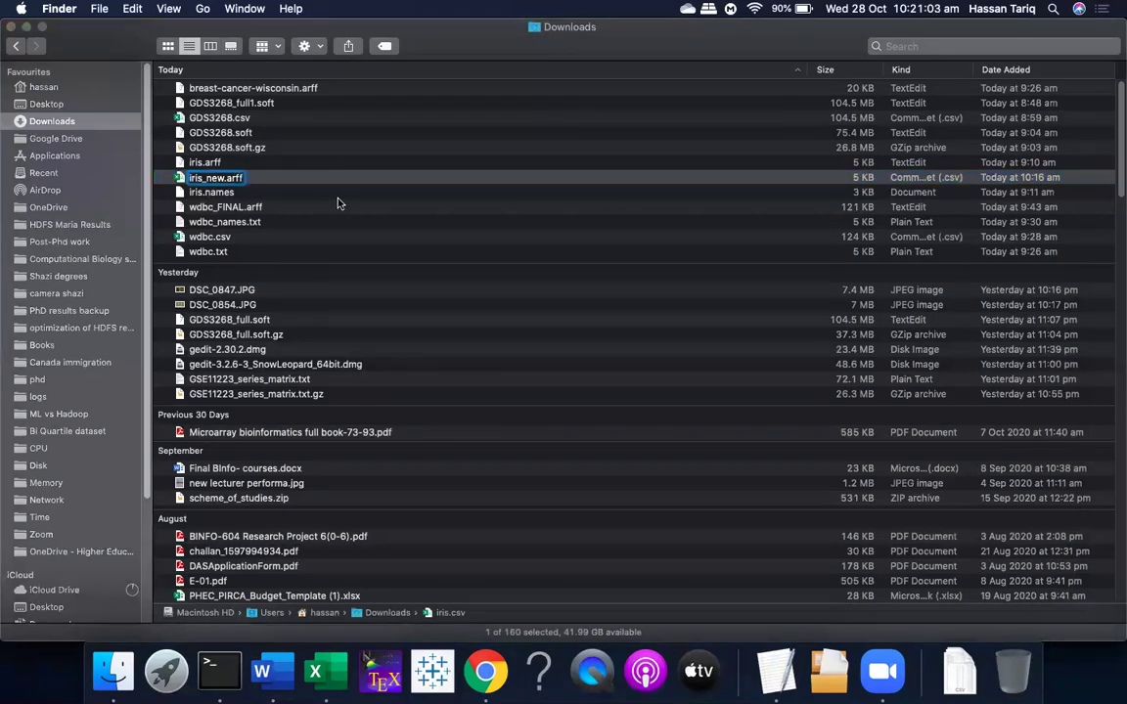
key("Return")
left_click(689, 243)
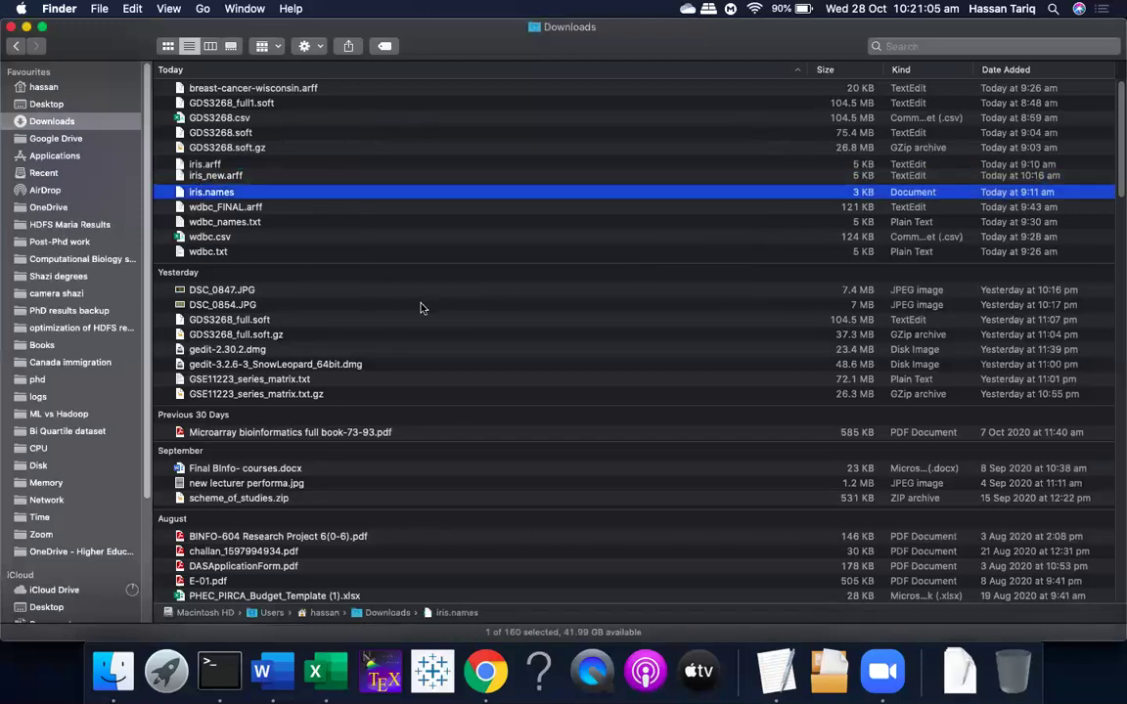
double_click(208, 166)
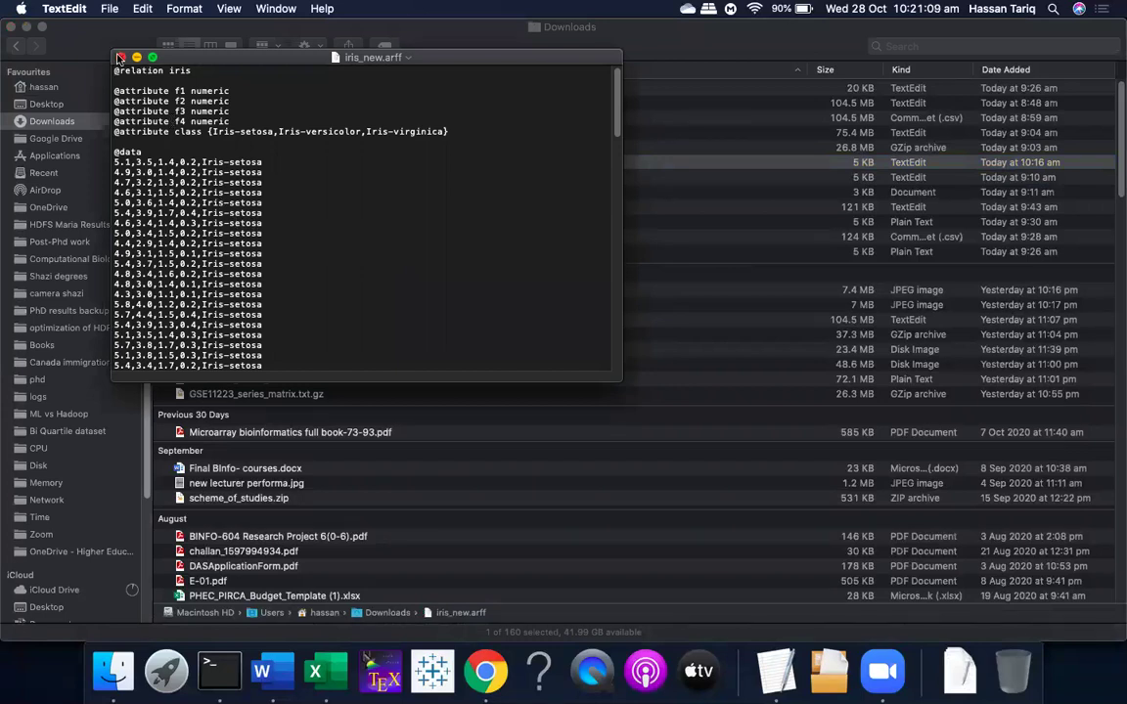
left_click(121, 57)
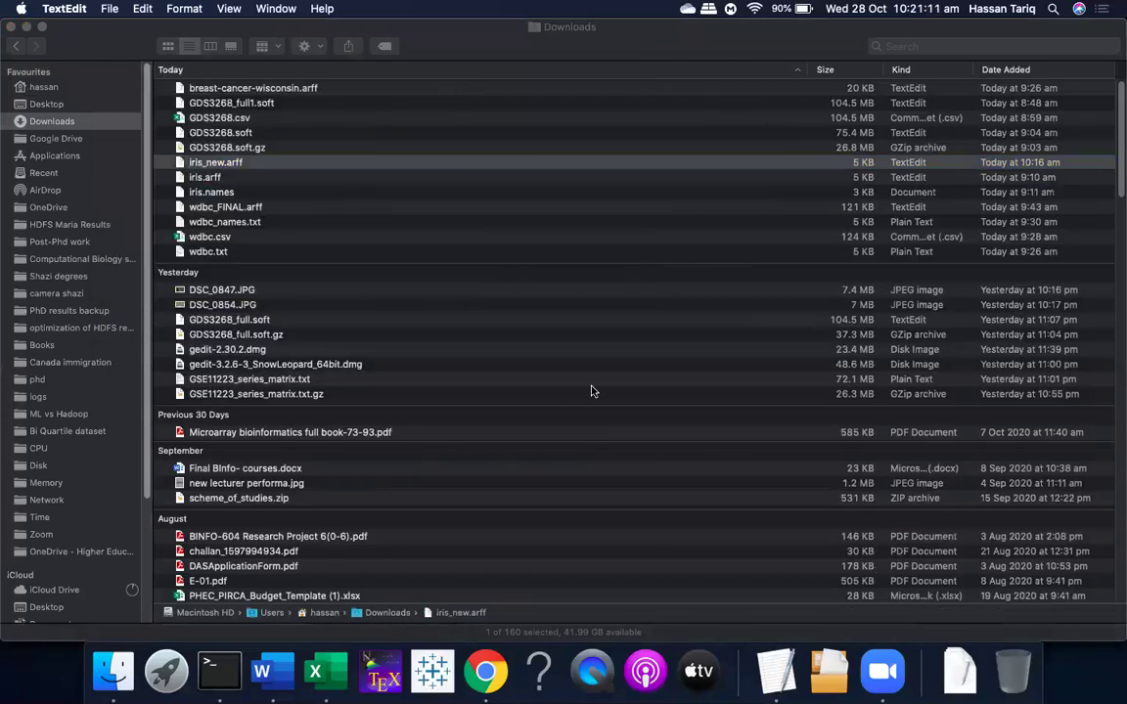
Launch Weka 3.9.2 from the desktop and open its Explorer application
key("F11")
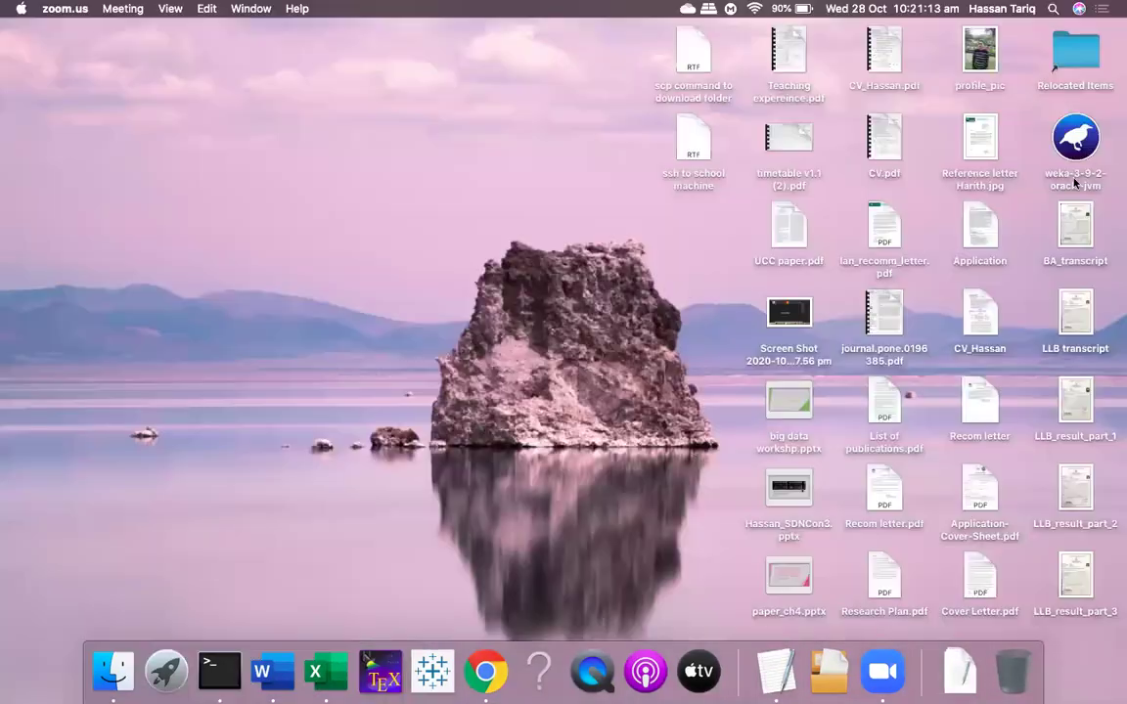
left_click(1084, 142)
double_click(1086, 142)
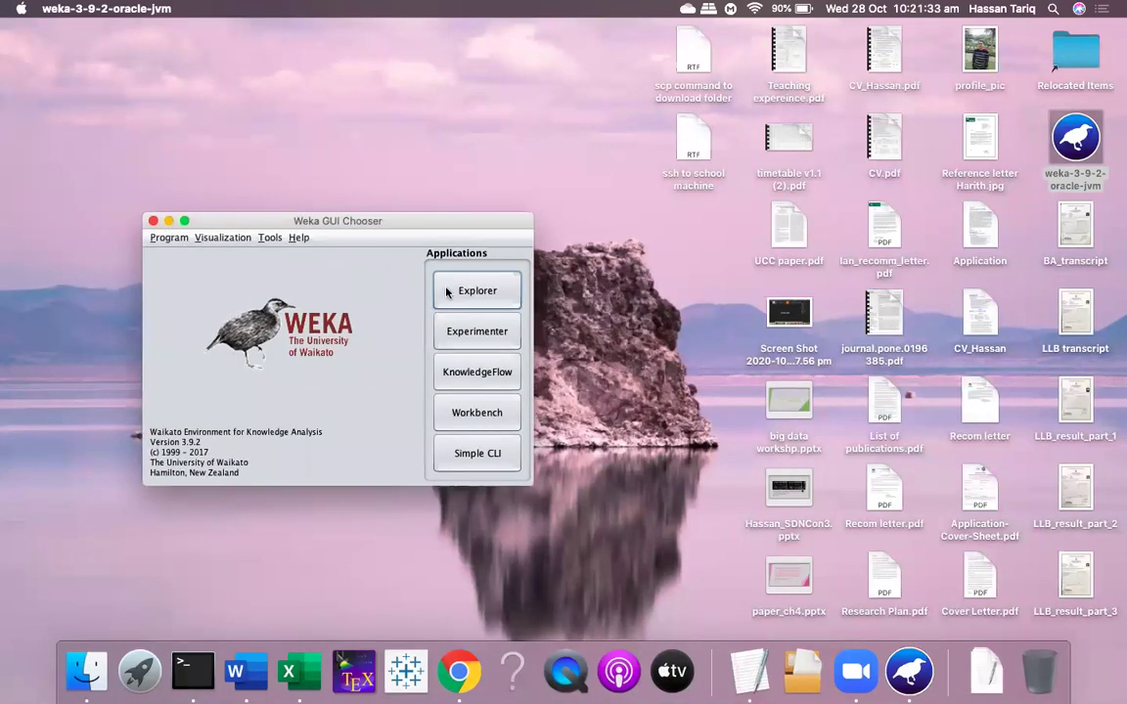
left_click(479, 293)
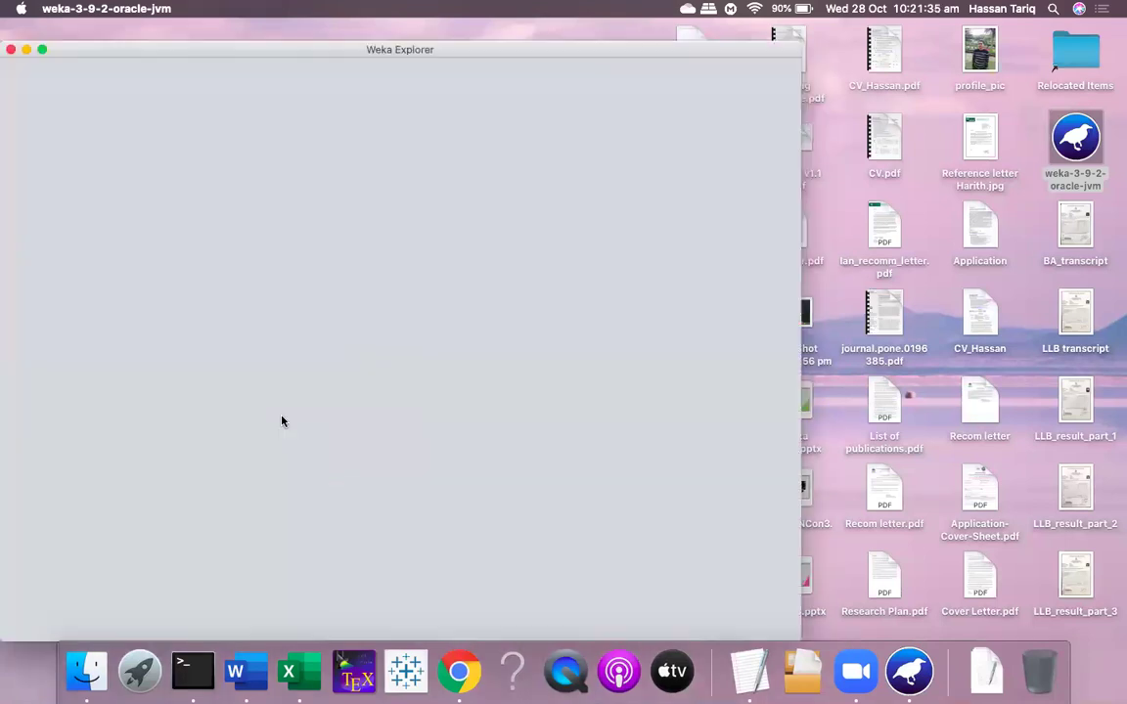
Load iris_new.arff from the Downloads folder into the Weka Explorer
left_click(72, 95)
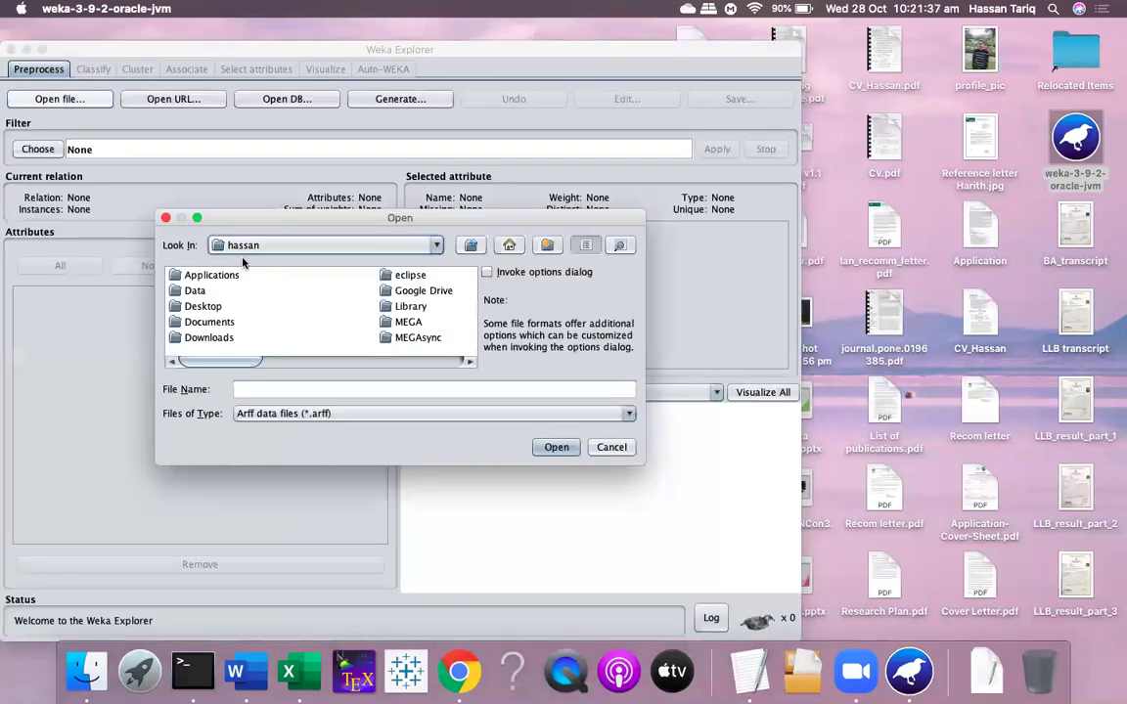
left_click(202, 338)
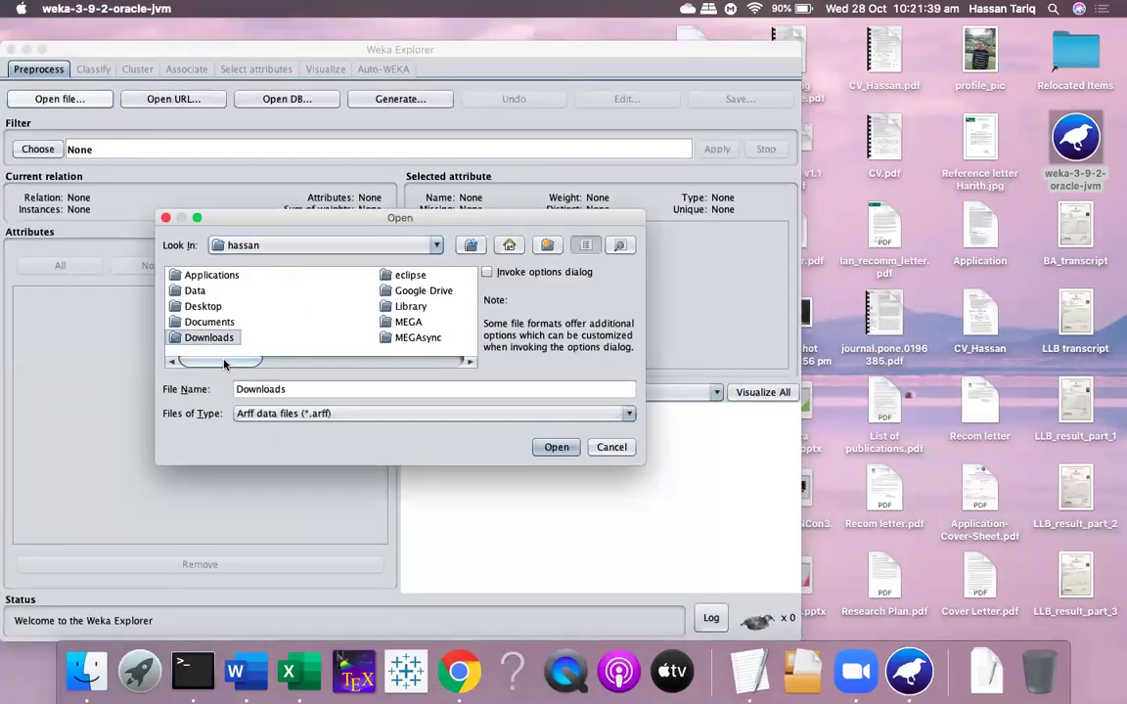
left_click_drag(246, 364, 191, 373)
left_click(208, 338)
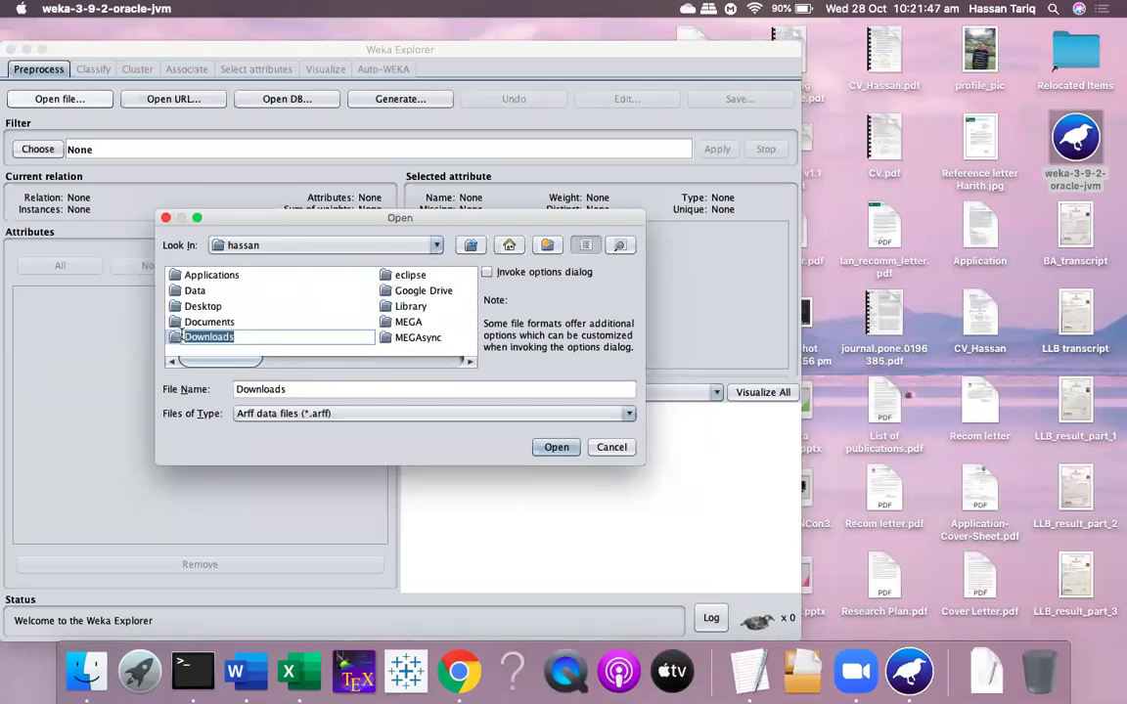
double_click(208, 338)
scroll(294, 323, "right", 5)
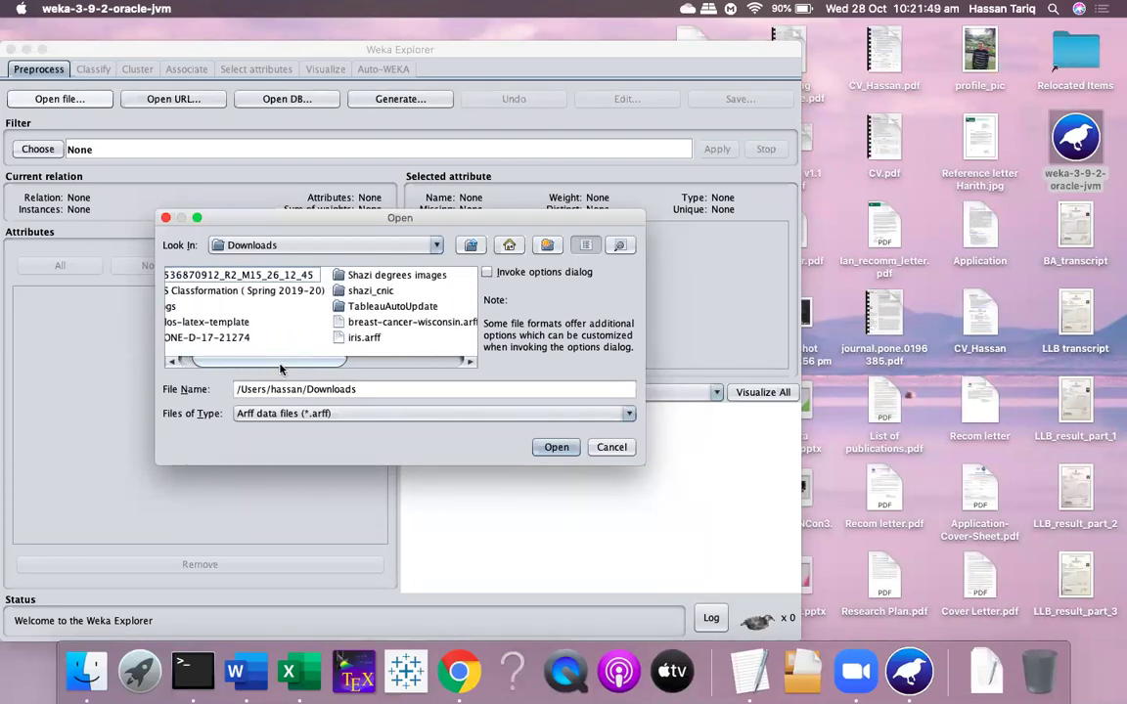
left_click(386, 275)
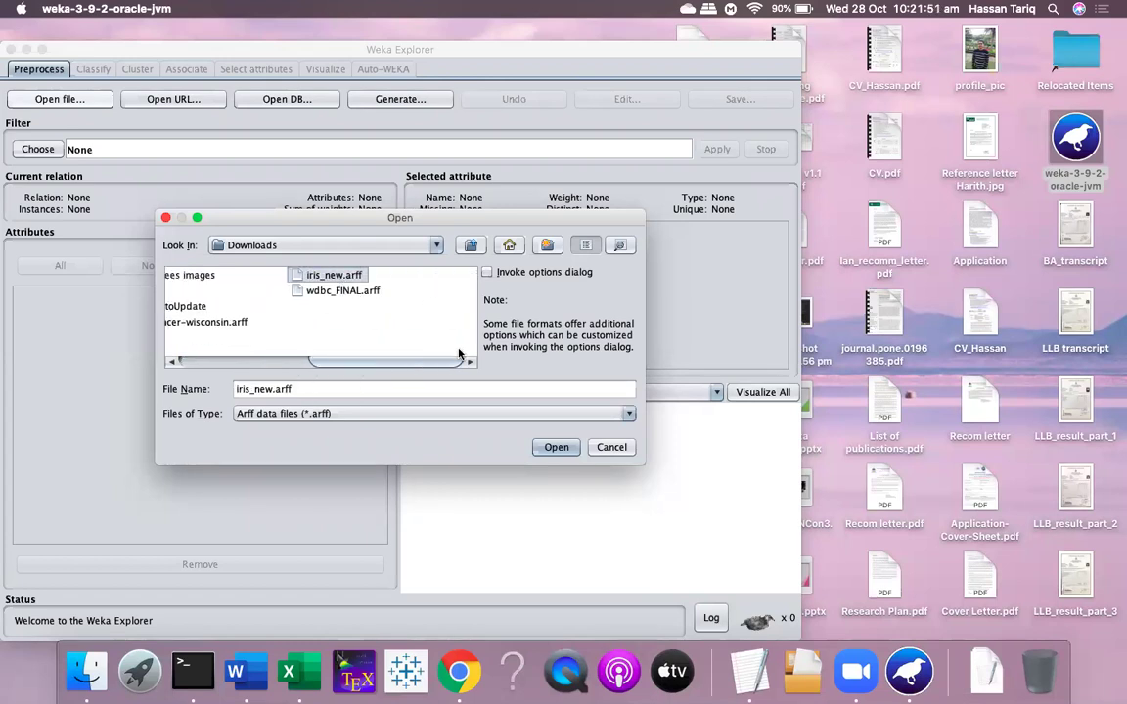
left_click(548, 447)
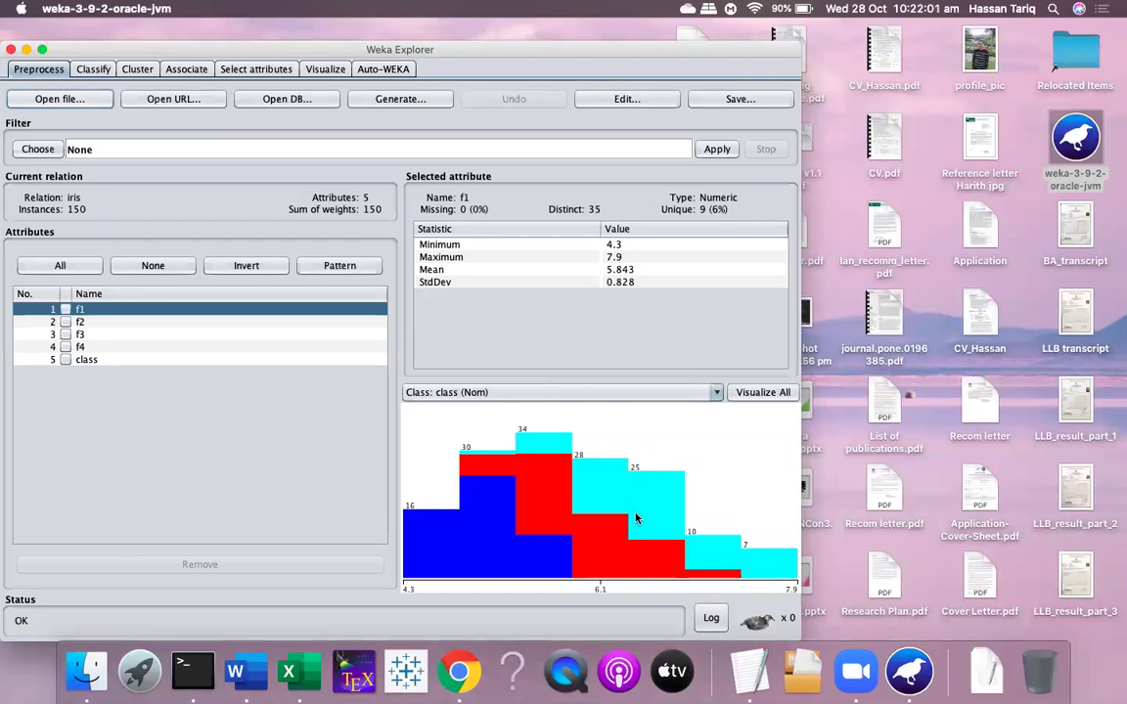
Show the statistics and distribution of the class attribute in Weka Explorer
left_click(88, 359)
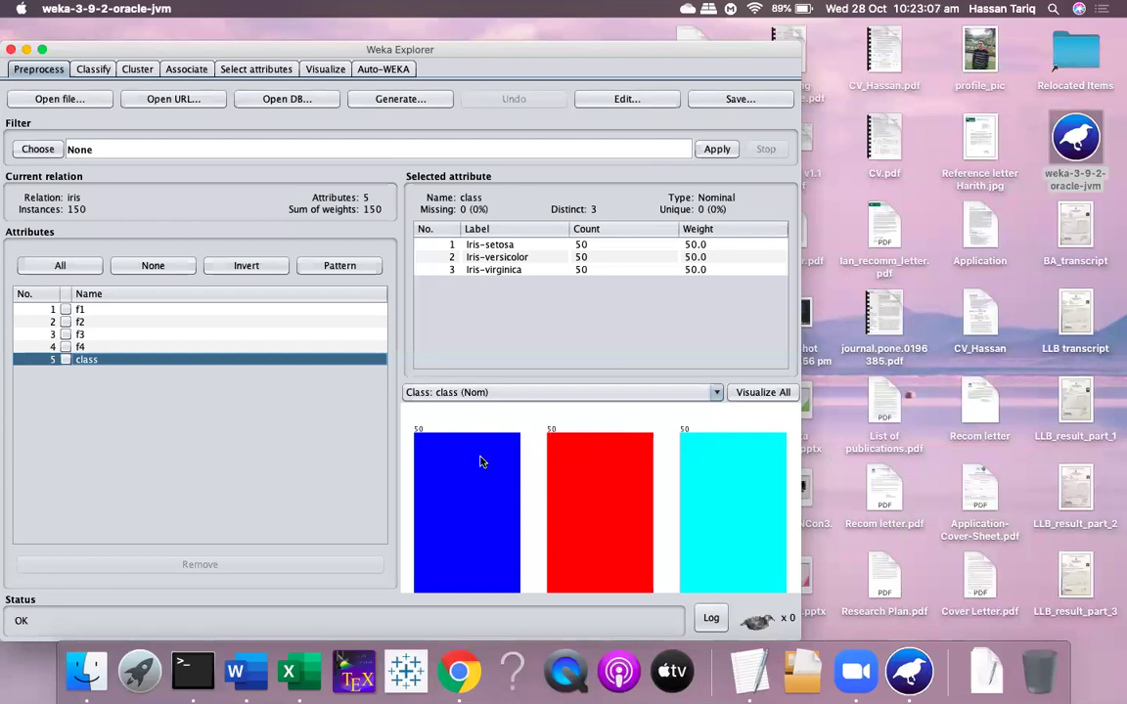
mouse_move(481, 462)
Switch to Chrome and go back from the Iris file index to the UCI Machine Learning Repository home page
left_click(459, 671)
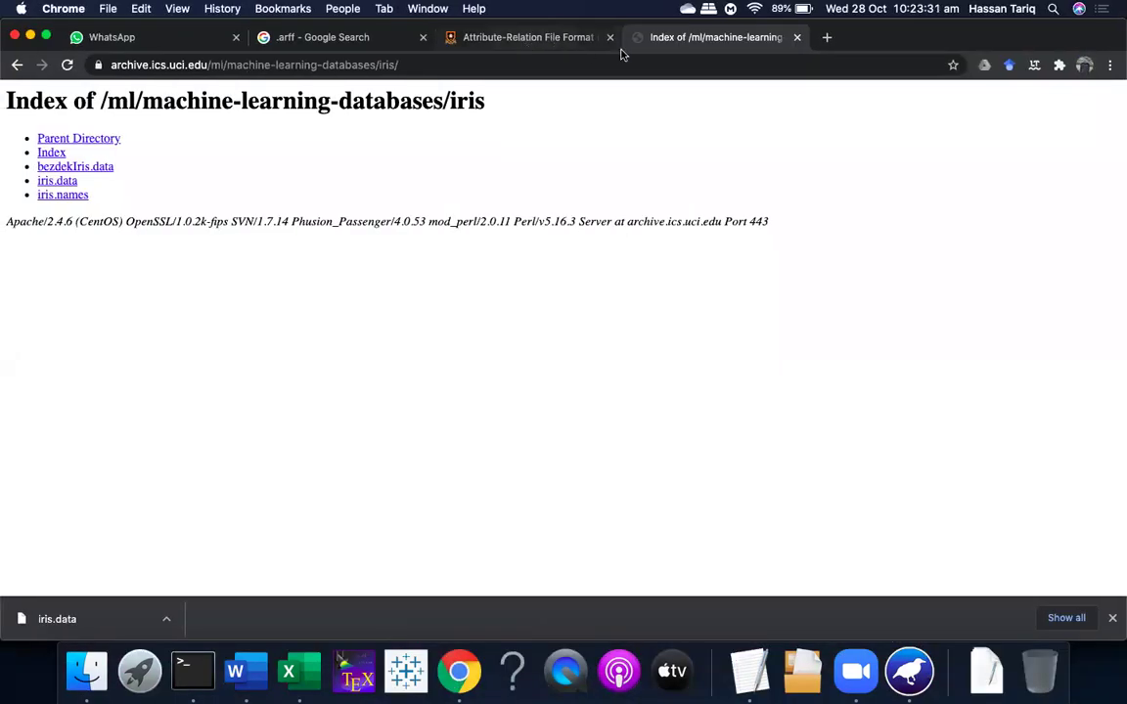
left_click(562, 41)
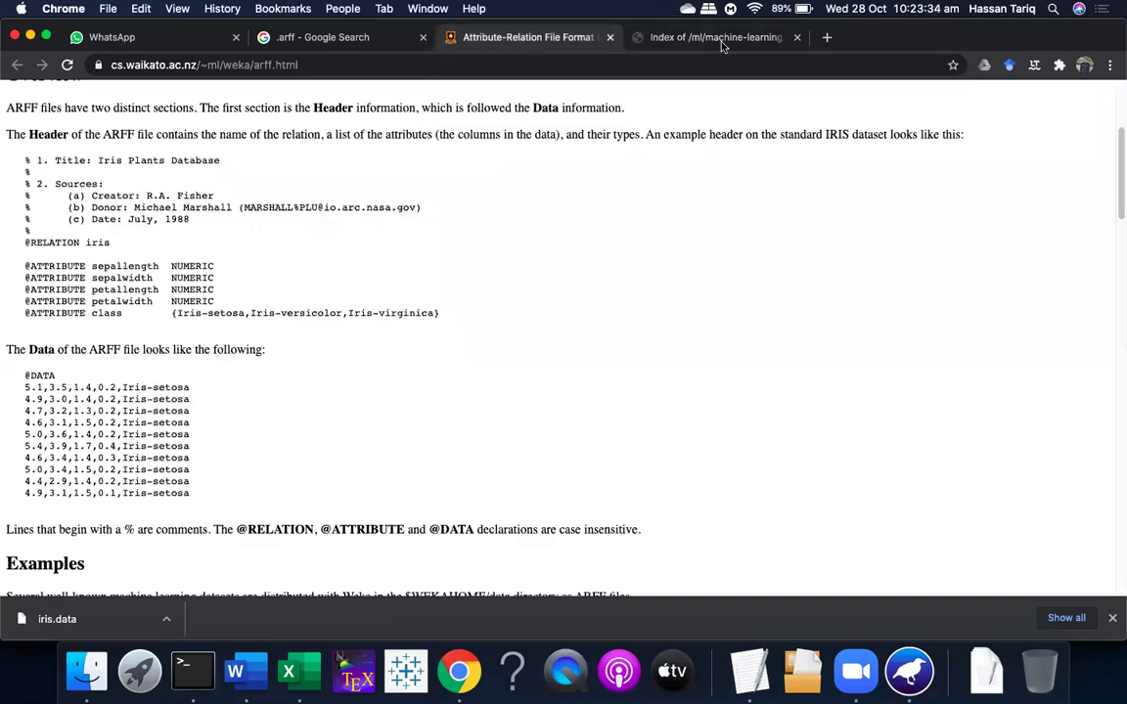
left_click(648, 37)
left_click(15, 64)
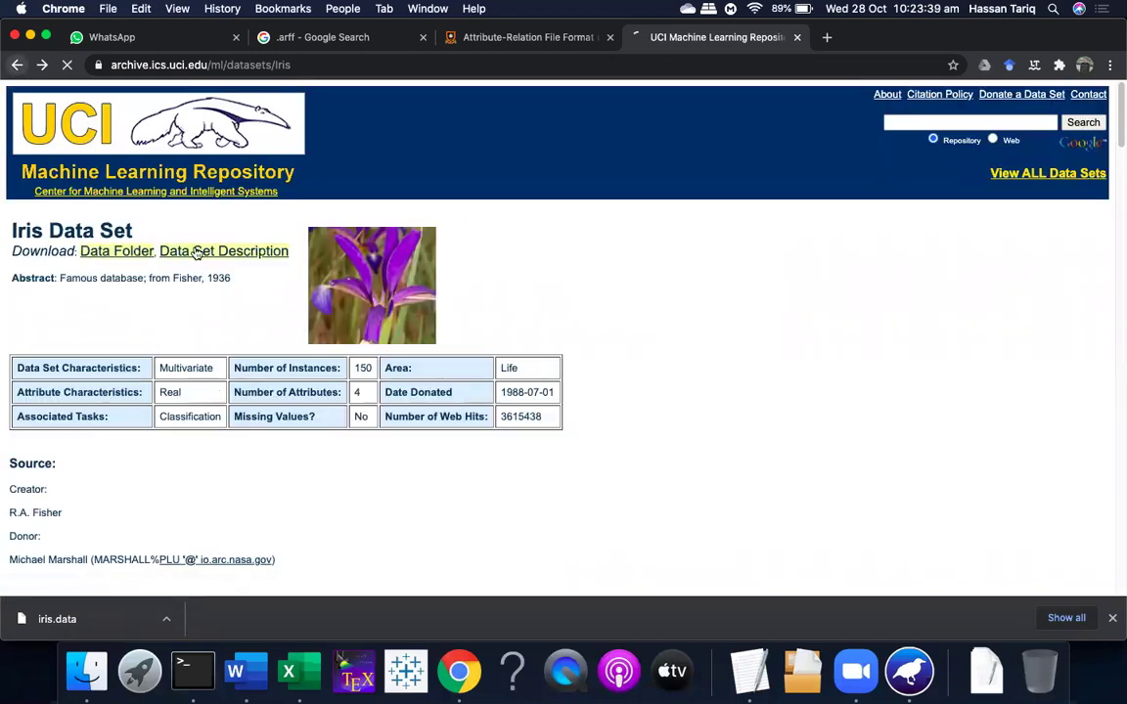
left_click(16, 64)
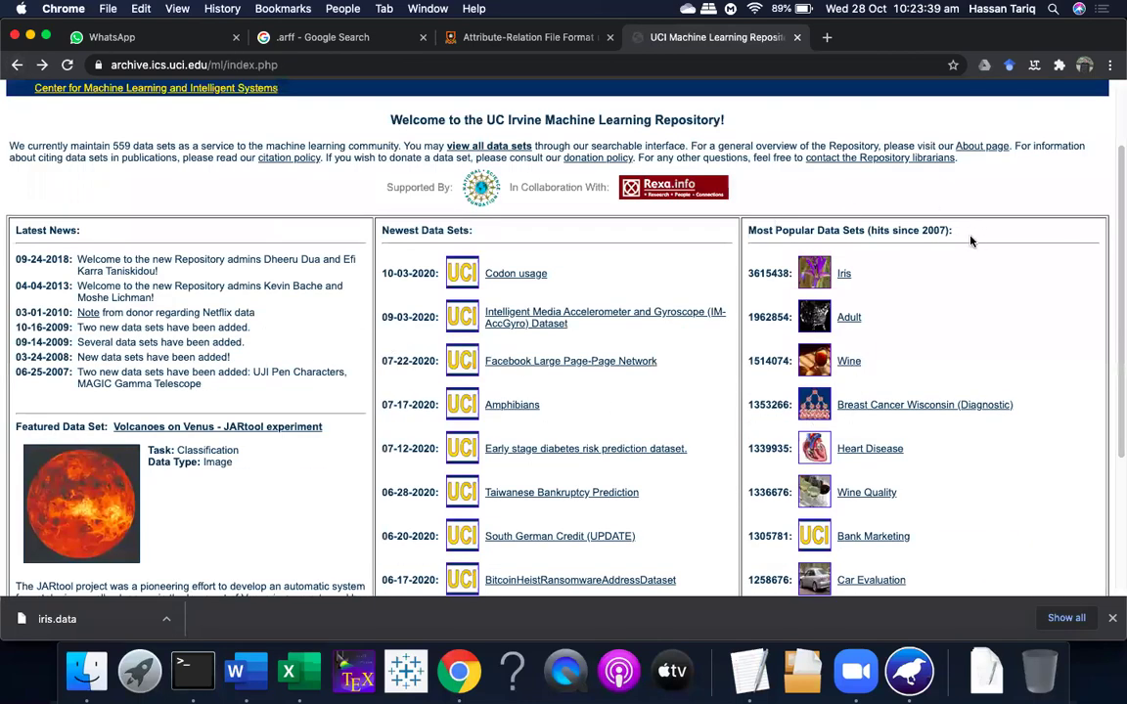
Search the UCI repository for "breast cancer"
scroll(970, 240, "up", 3)
left_click(945, 123)
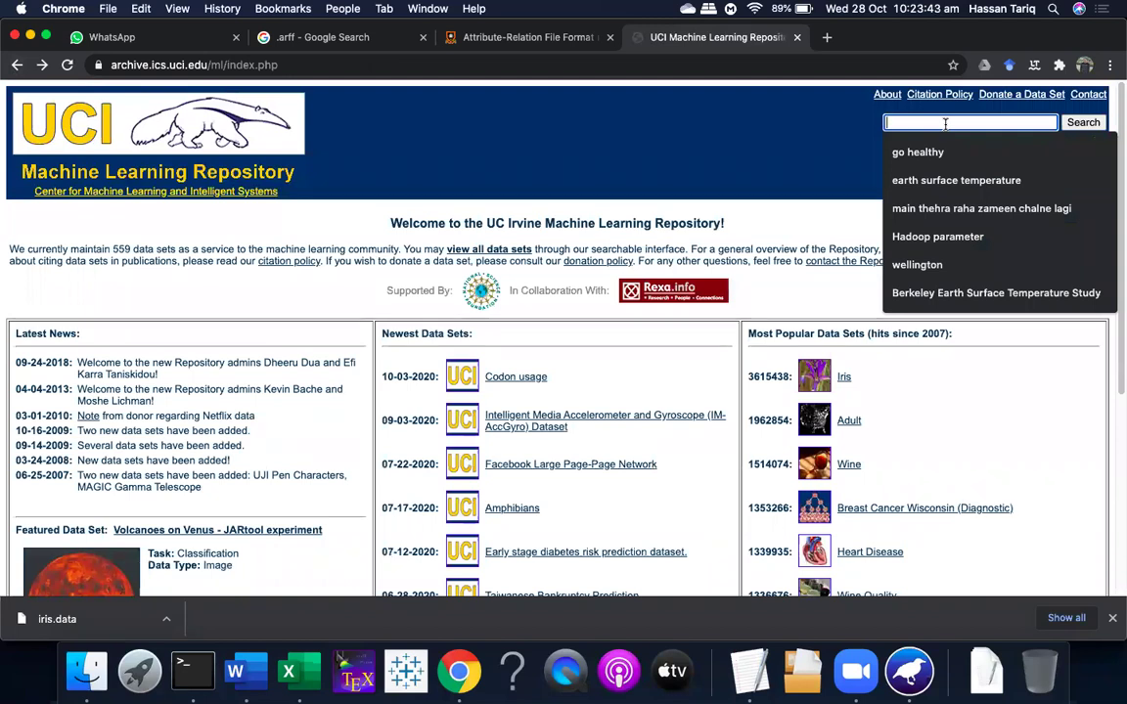
type("brea")
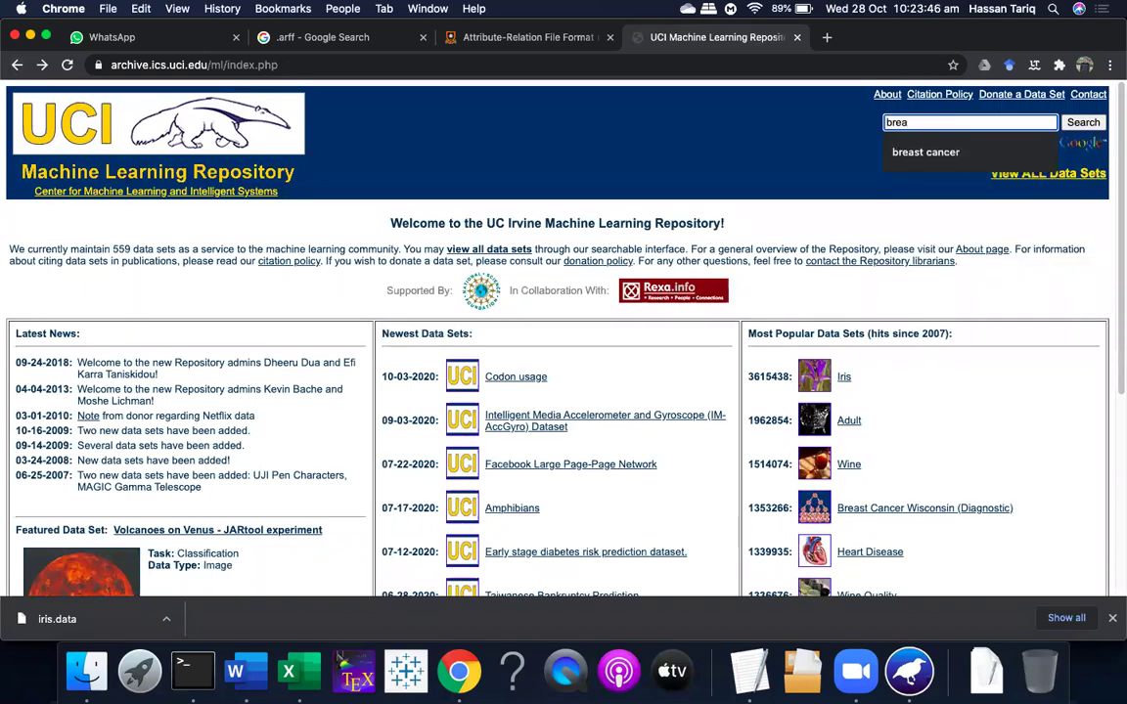
key("Down")
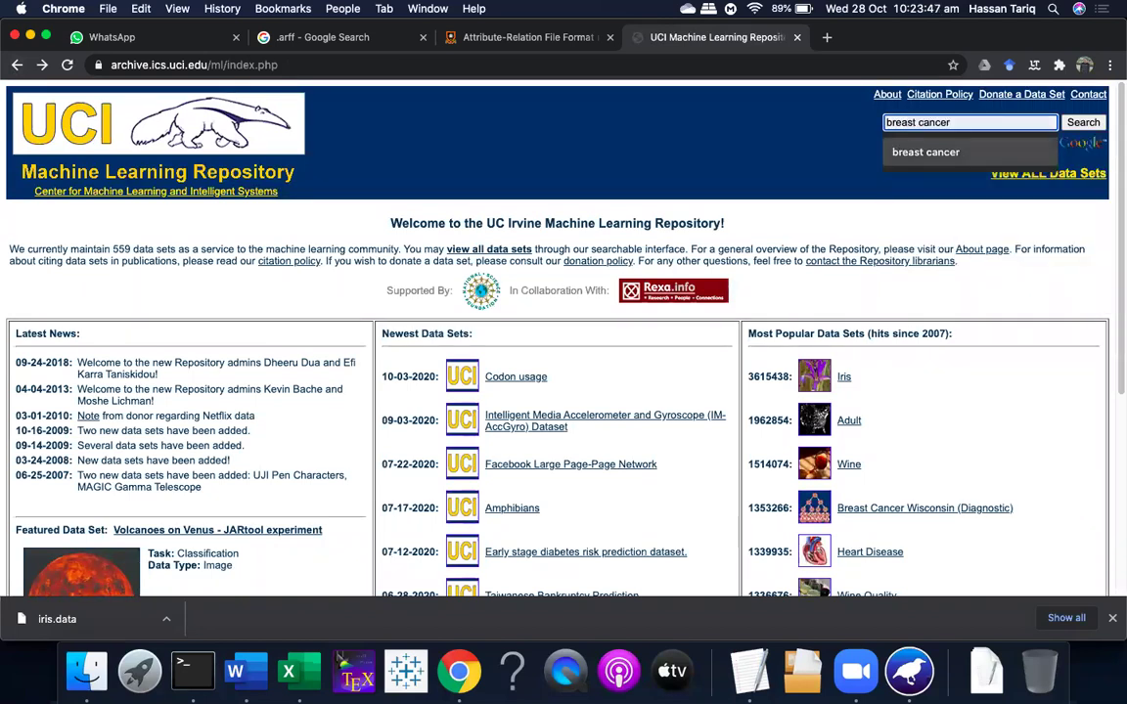
key("Return")
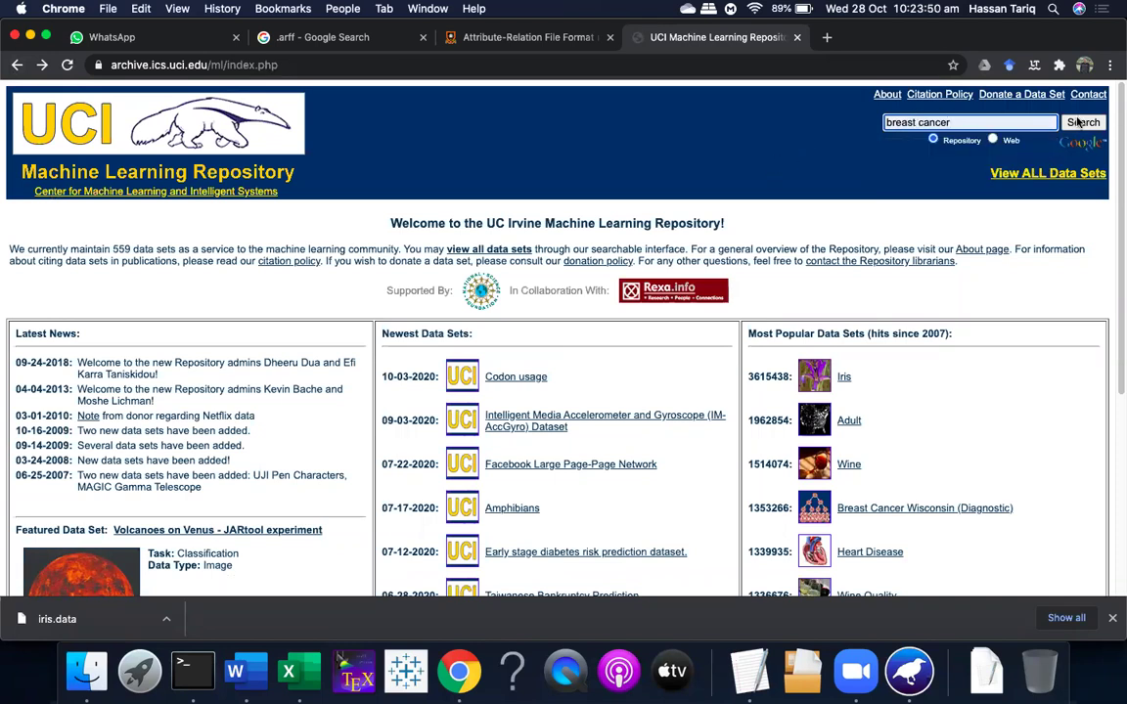
key("Return")
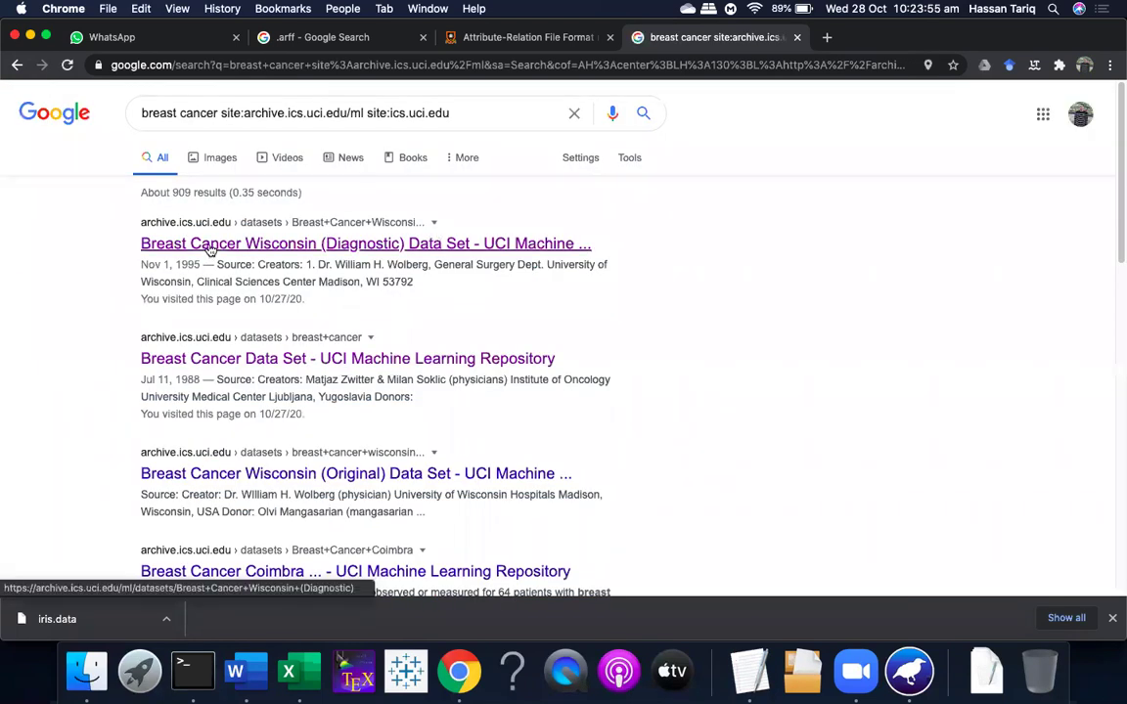
Open the Breast Cancer Data Set page from the search results and examine its attribute information
left_click(333, 245)
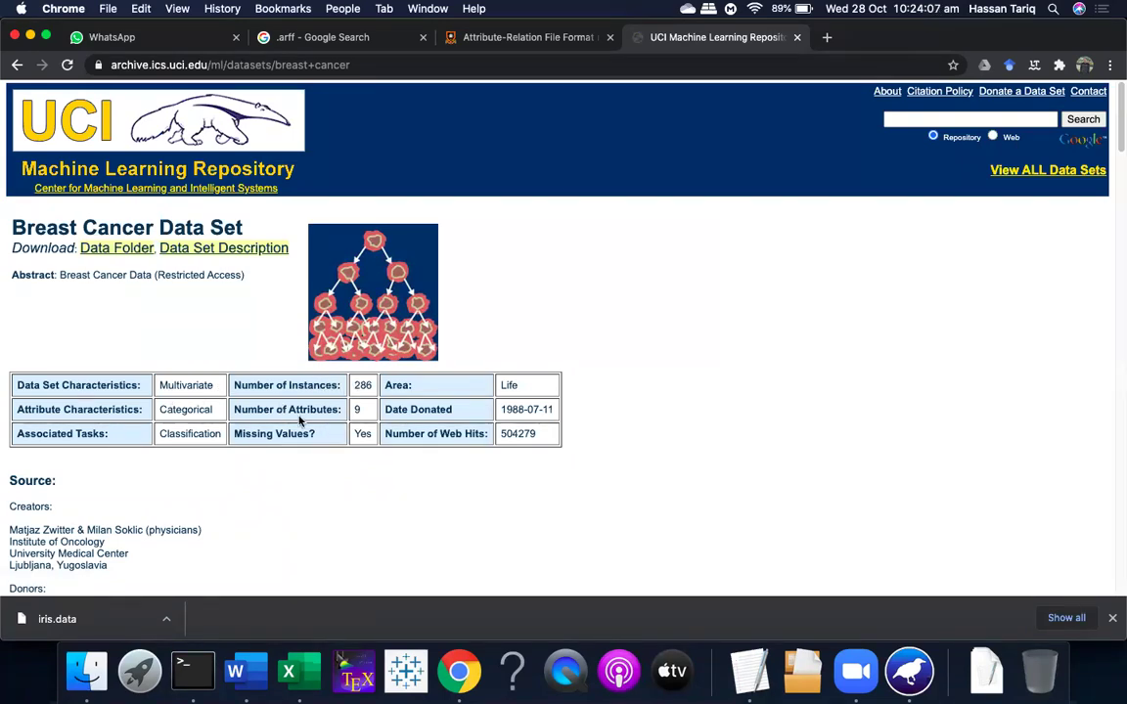
scroll(277, 427, "down", 5)
scroll(279, 433, "up", 3)
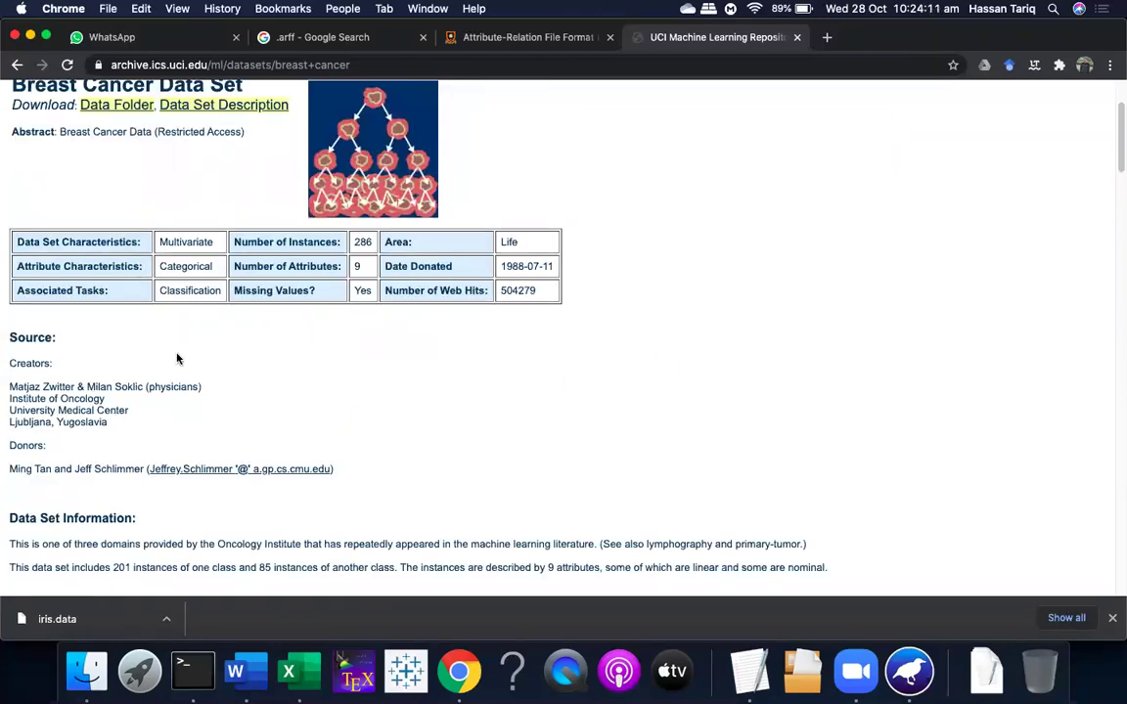
scroll(176, 360, "down", 5)
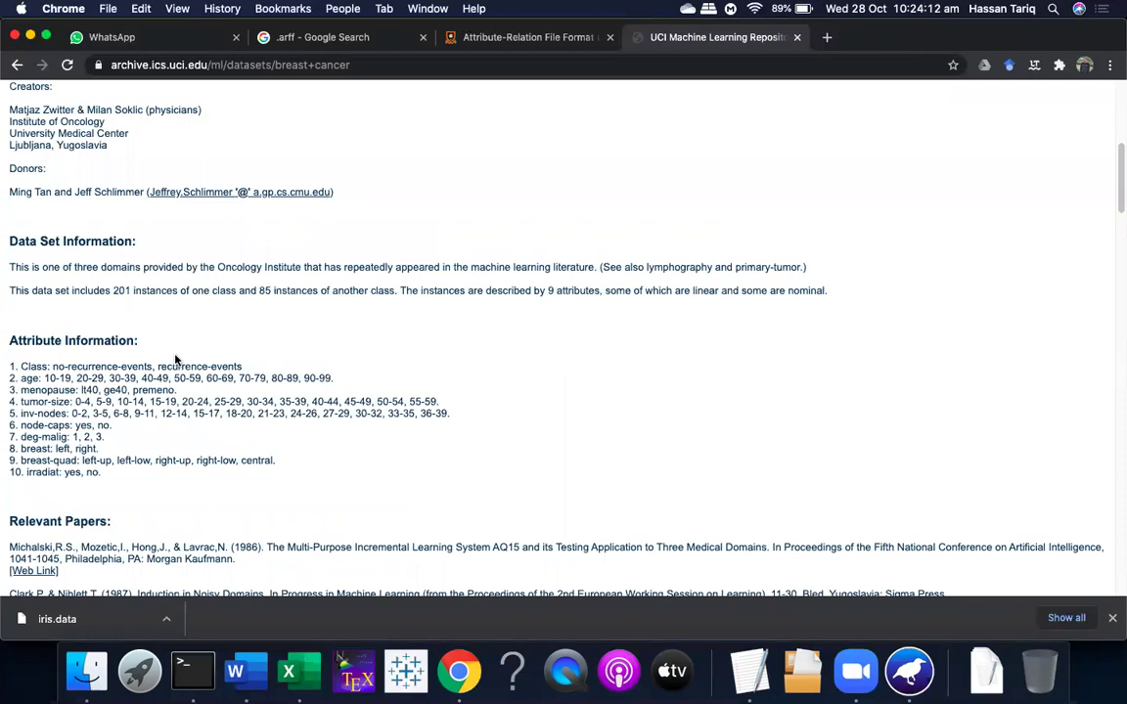
scroll(176, 360, "down", 2)
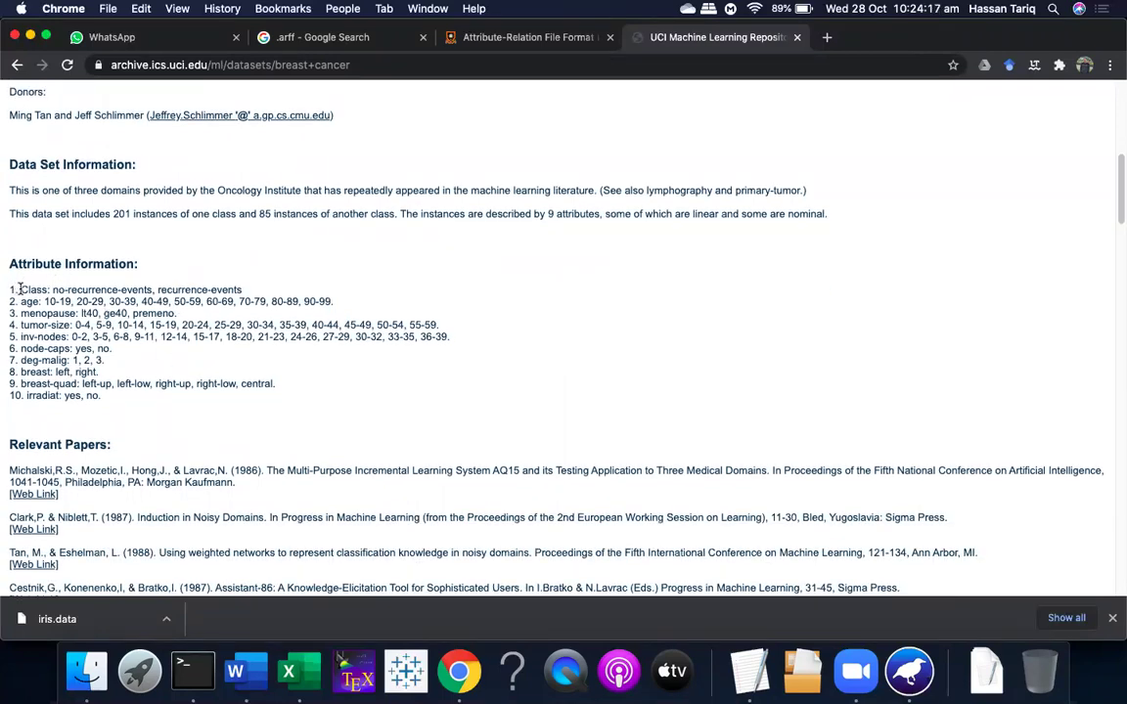
left_click_drag(17, 289, 102, 410)
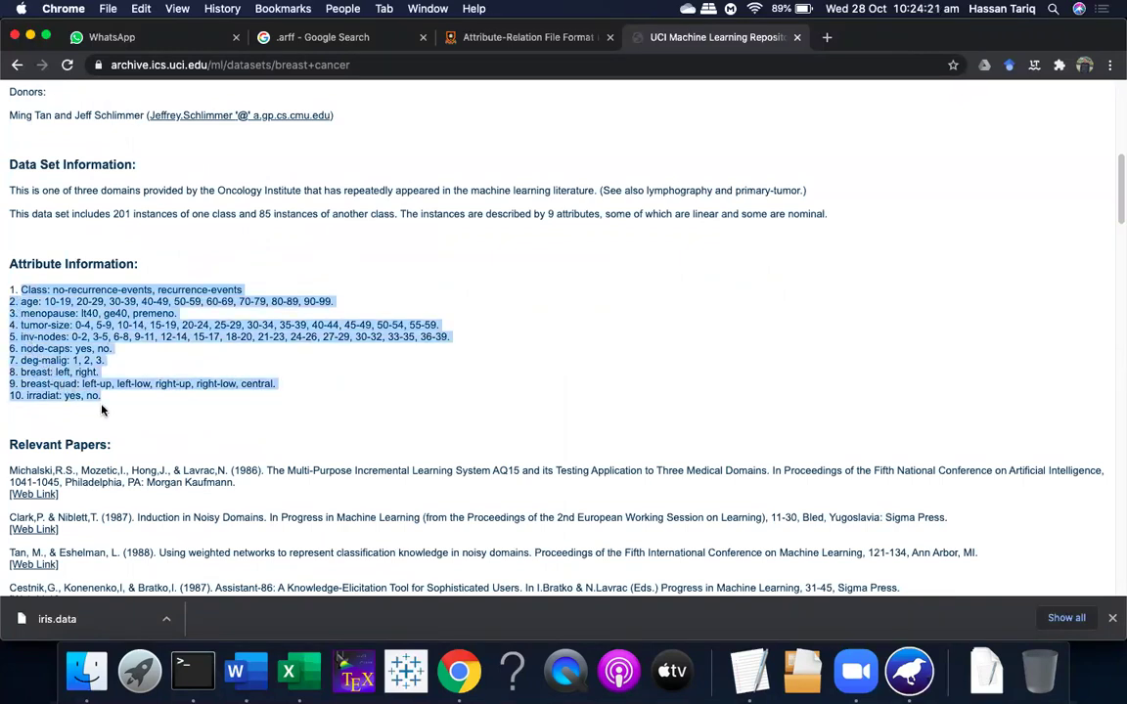
left_click(153, 378)
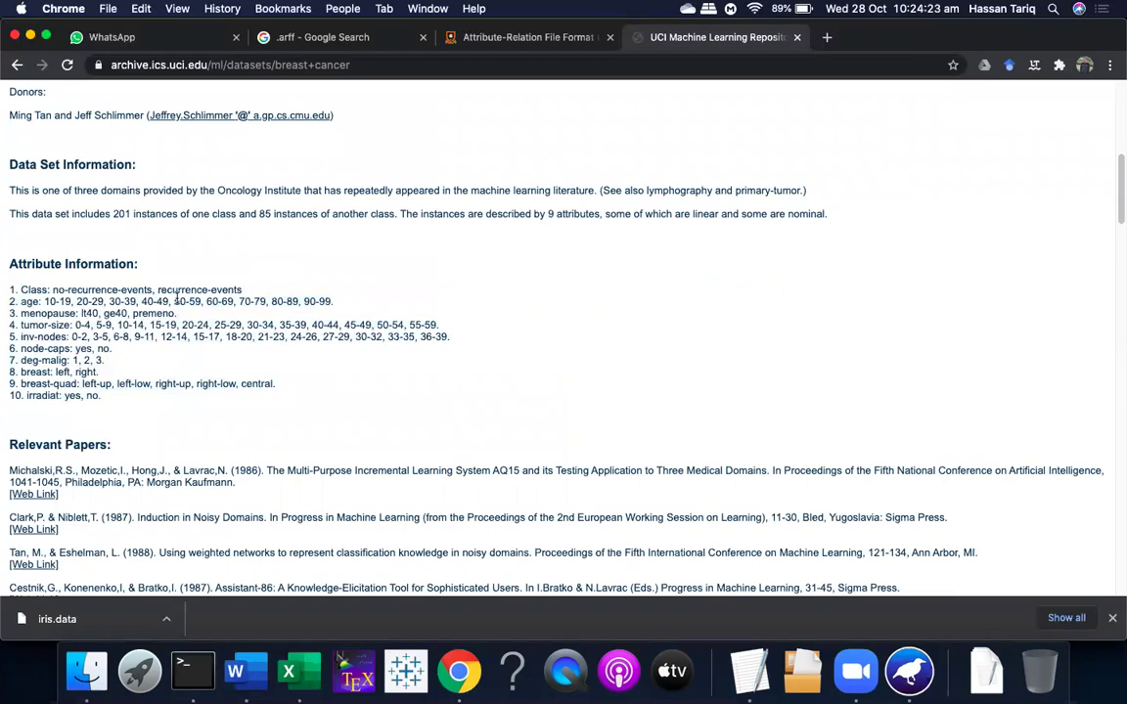
scroll(264, 300, "up", 5)
Return to the search results, open the Breast Cancer Wisconsin (Diagnostic) Data Set in a new tab, and examine its attribute information
left_click(17, 65)
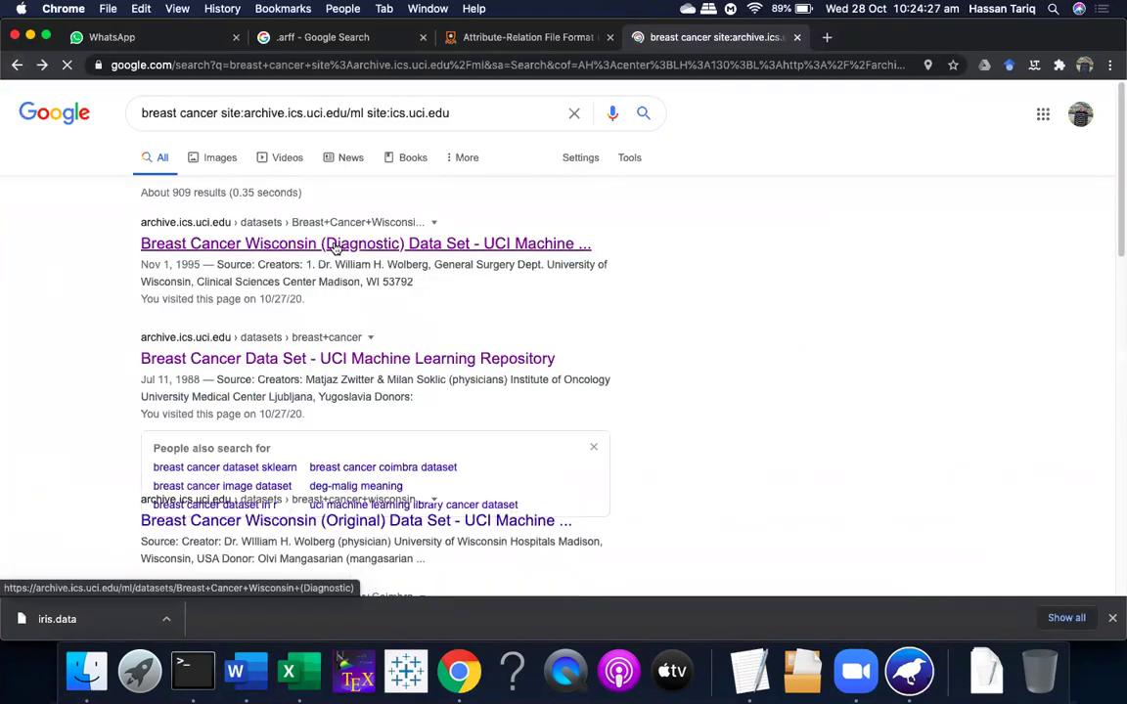
right_click(336, 244)
left_click(352, 250)
left_click(855, 37)
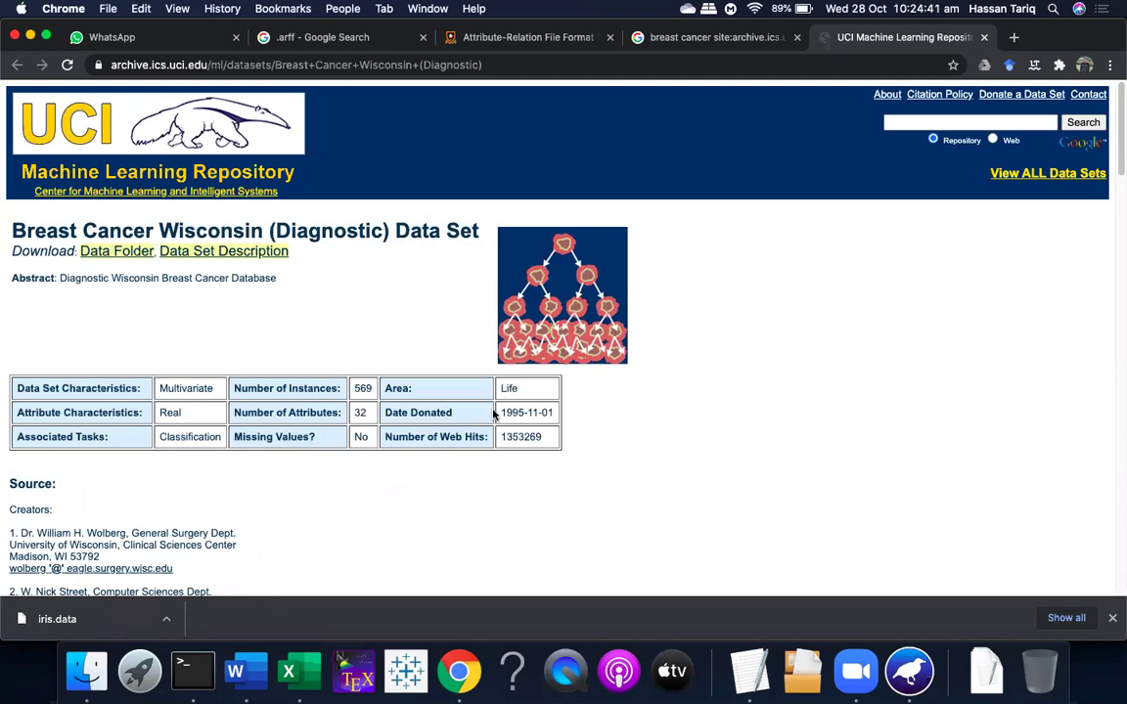
scroll(491, 417, "down", 5)
scroll(491, 416, "down", 1)
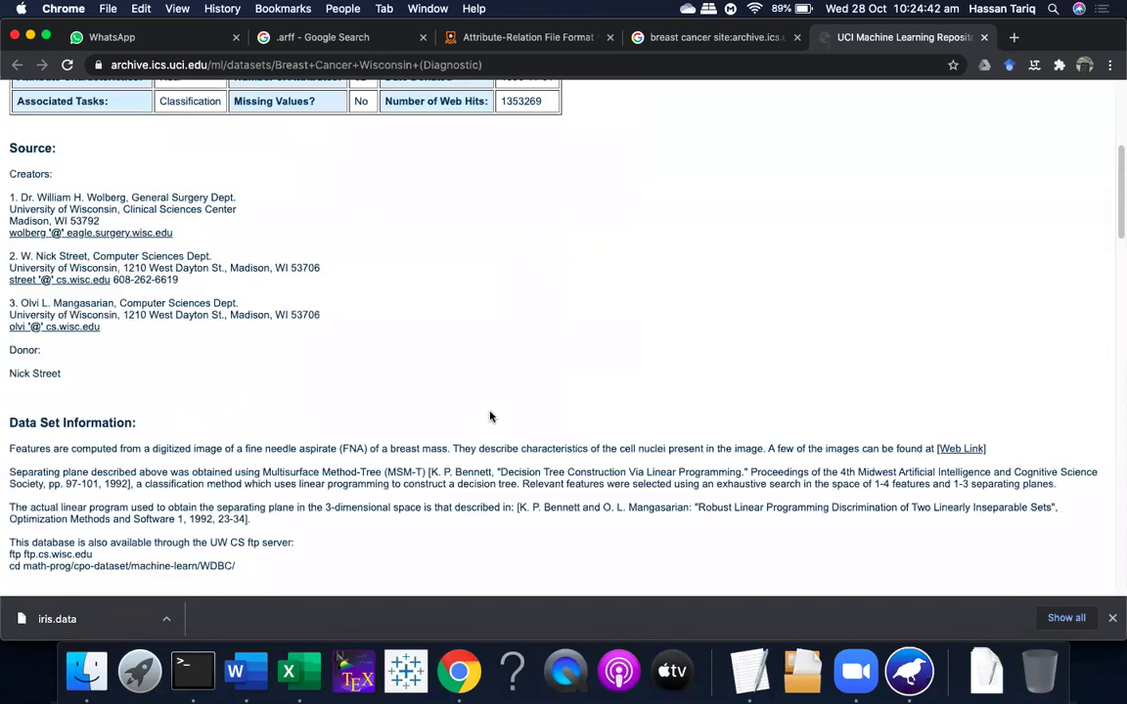
scroll(491, 417, "down", 10)
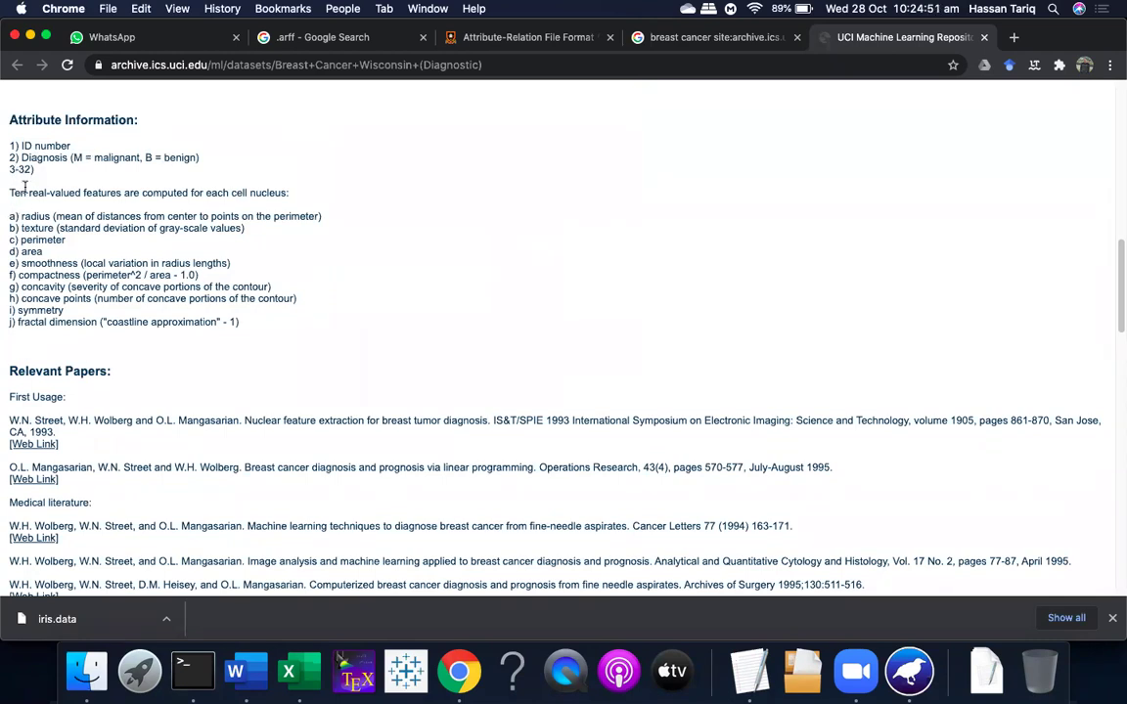
scroll(59, 212, "up", 1)
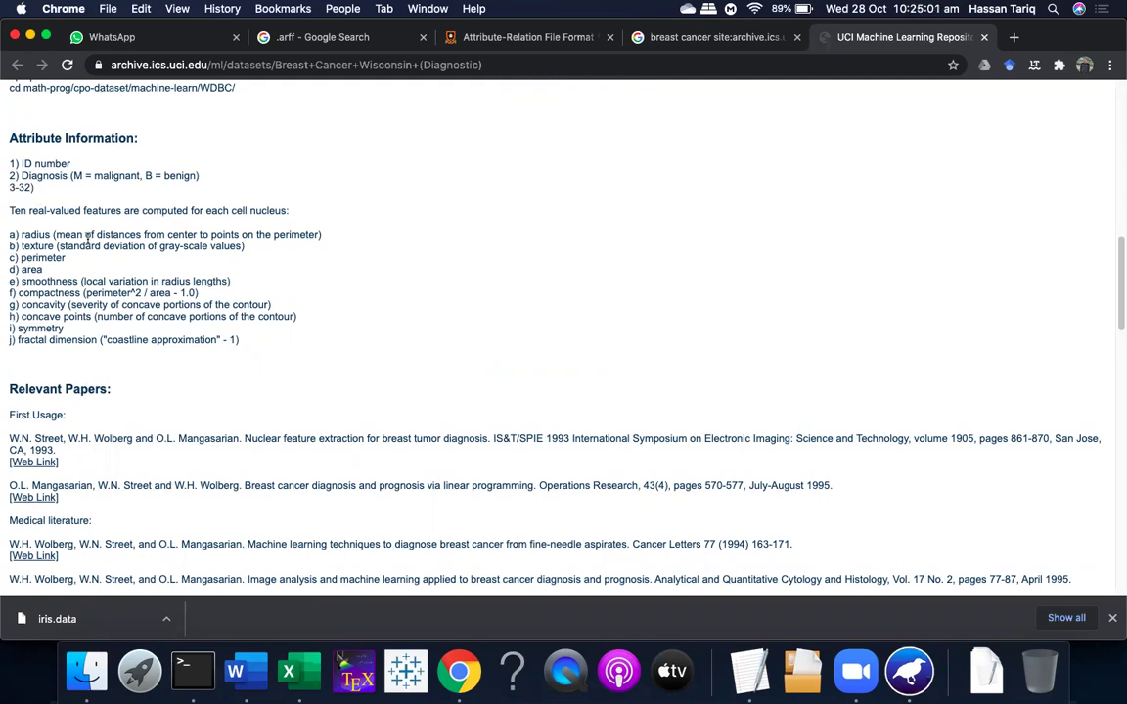
Download wdbc.data from the data folder of the Breast Cancer Wisconsin (Diagnostic) Data Set
scroll(88, 244, "up", 10)
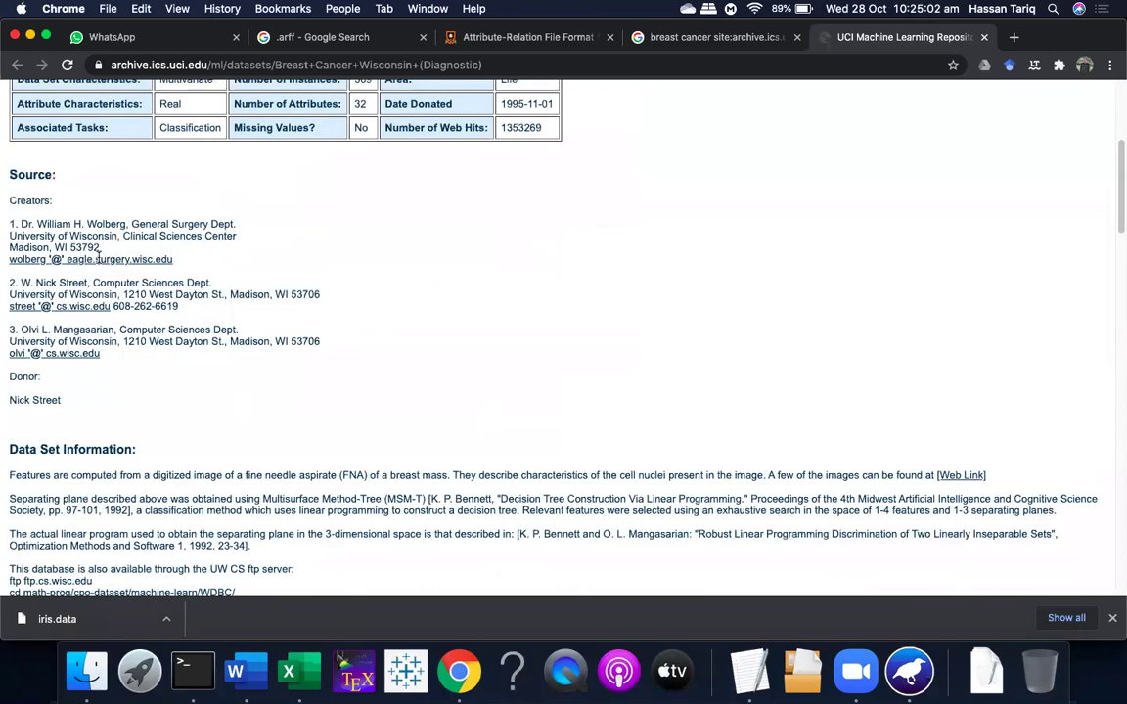
scroll(98, 259, "up", 5)
scroll(98, 262, "down", 2)
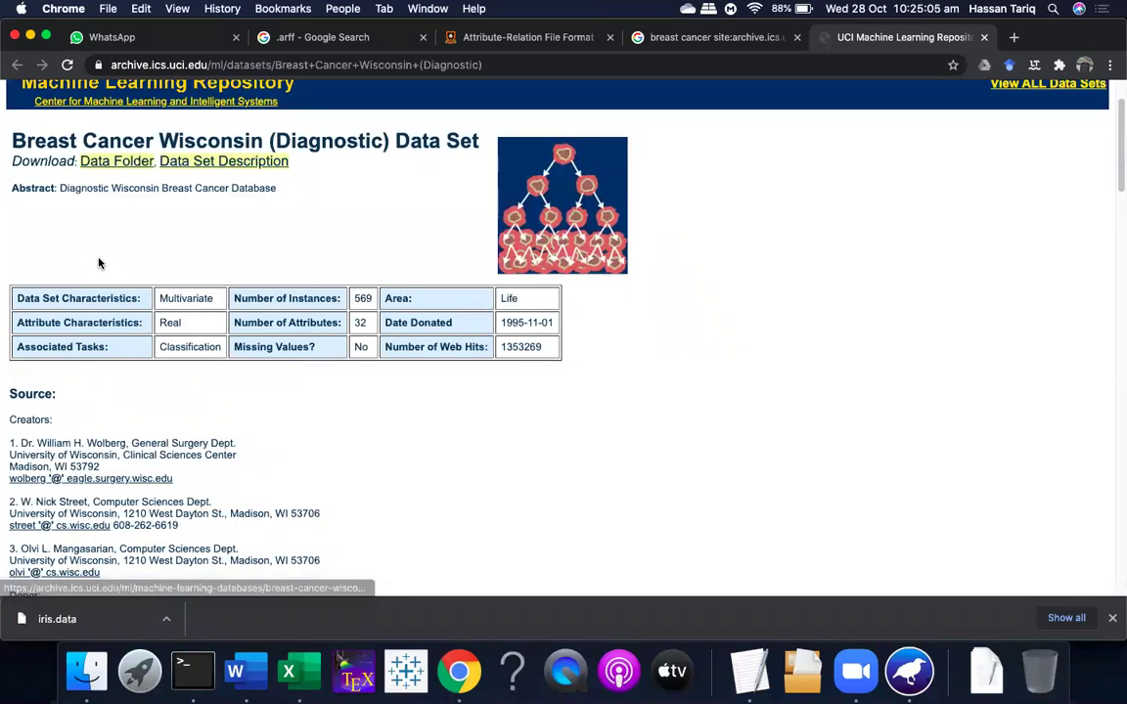
scroll(99, 262, "down", 1)
left_click(108, 144)
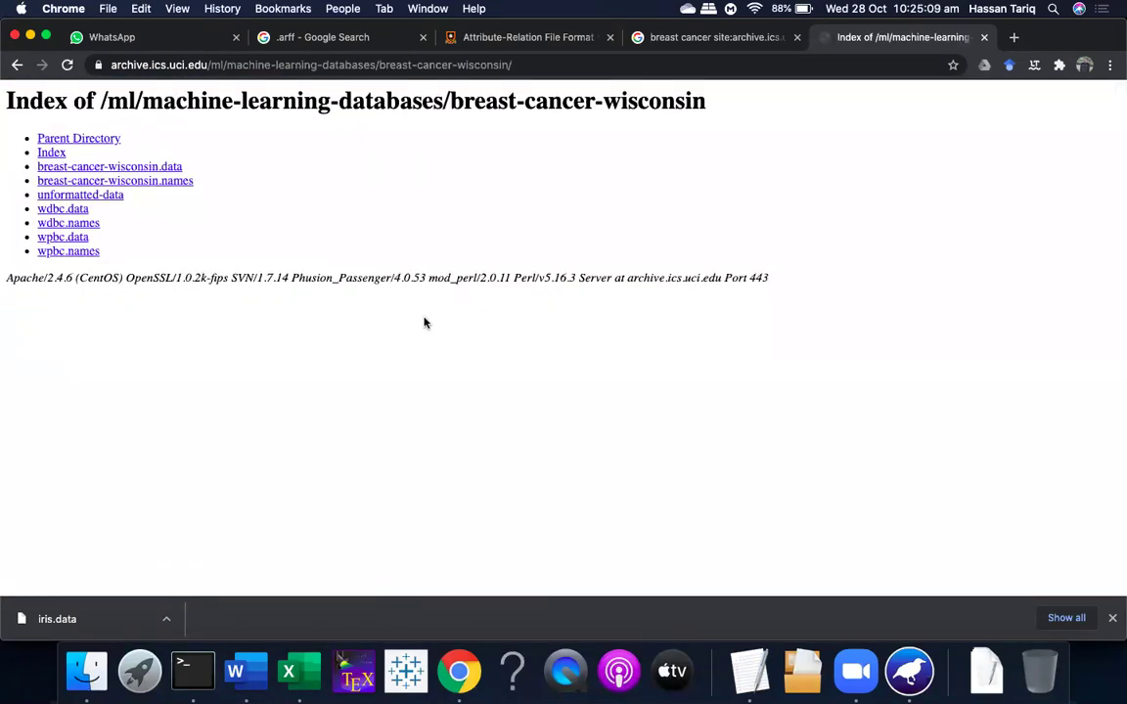
left_click(64, 214)
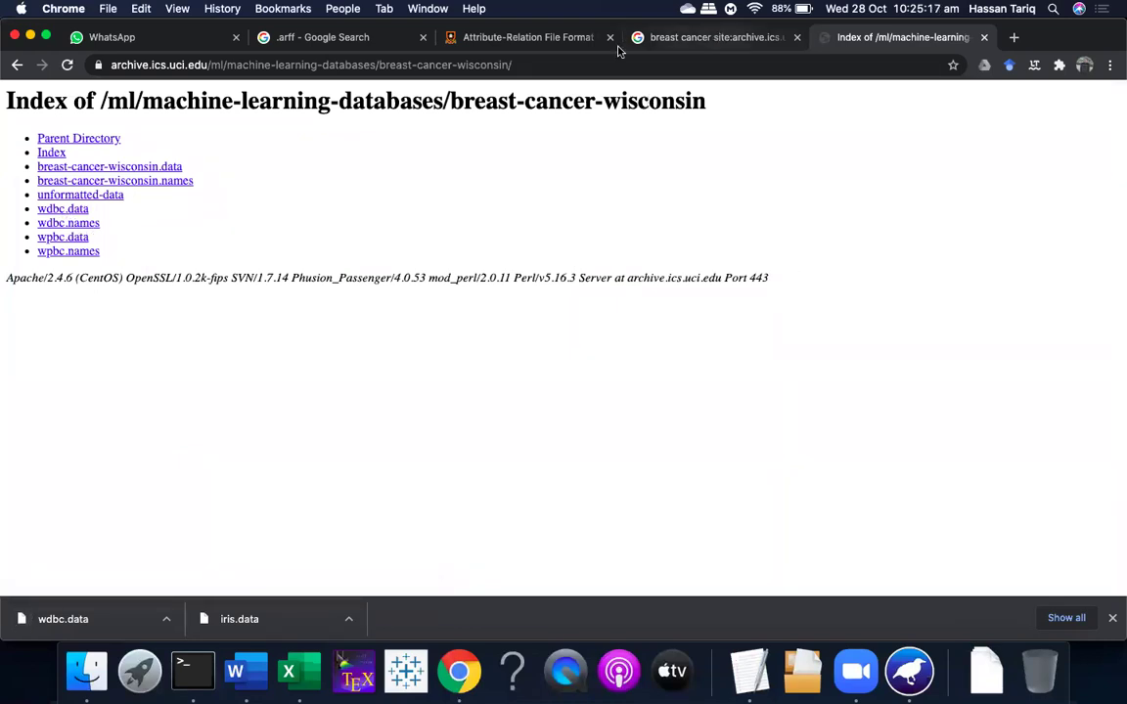
Go back to the Breast Cancer Wisconsin (Diagnostic) page and review its attribute list again
left_click(14, 66)
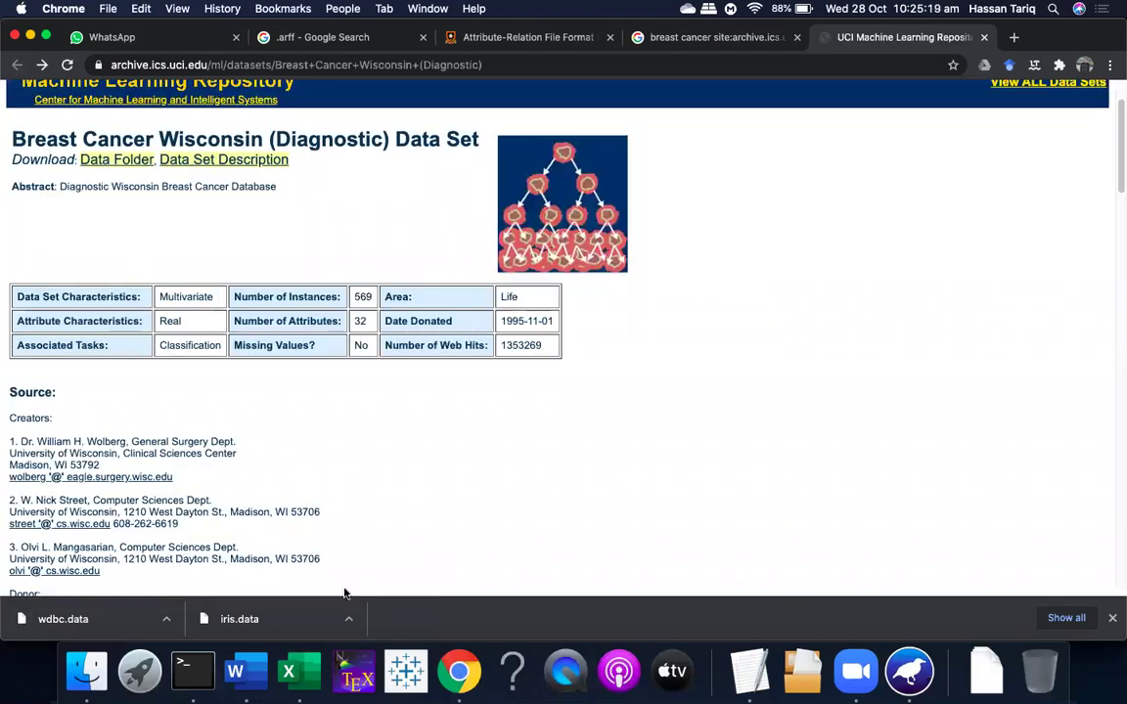
scroll(307, 466, "down", 10)
scroll(307, 466, "up", 2)
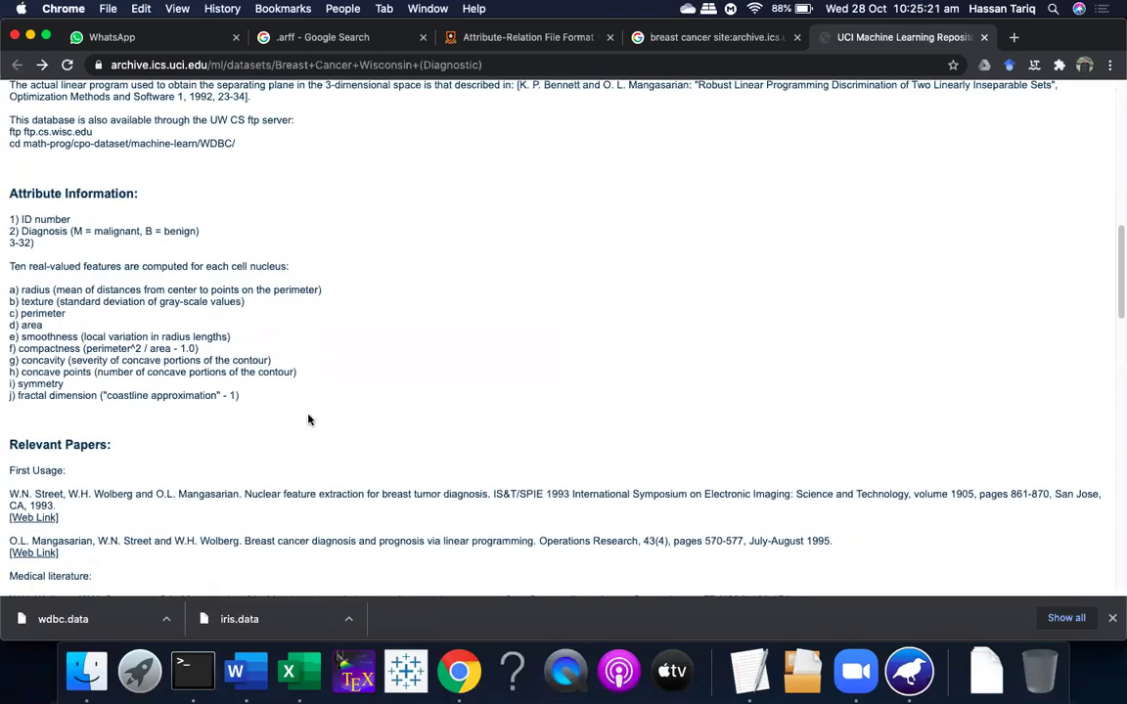
In Finder's Downloads folder, rename wdbc.data as wdbc_new.csv and accept the .csv extension
left_click(86, 657)
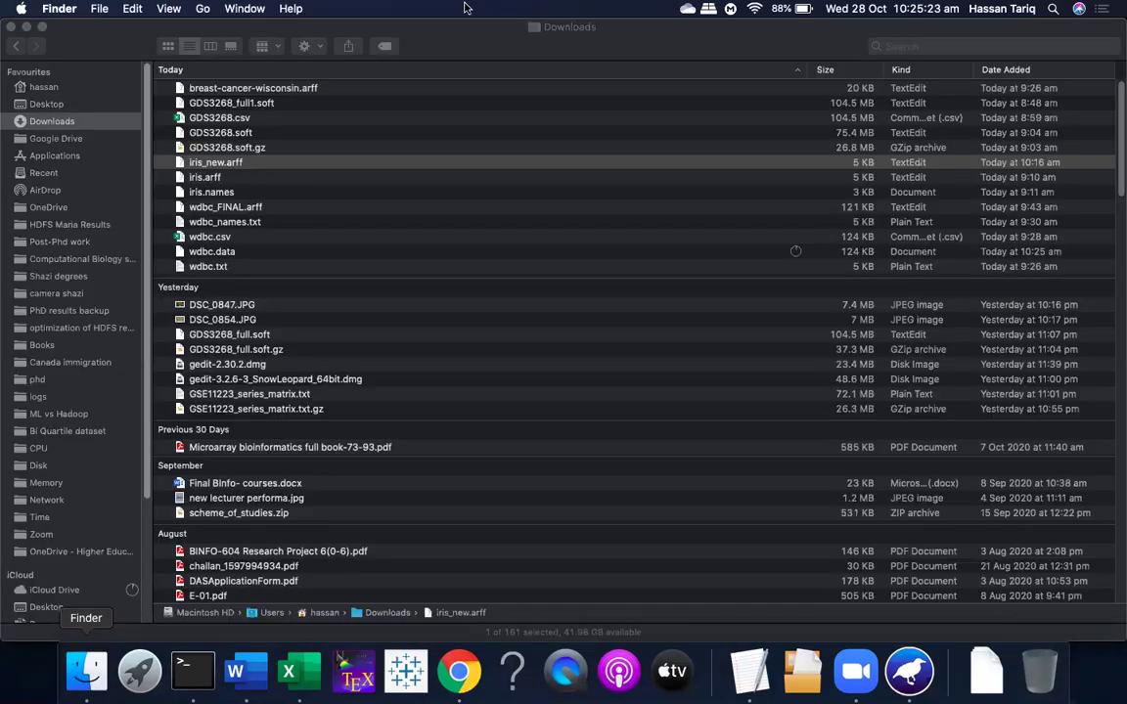
left_click(203, 253)
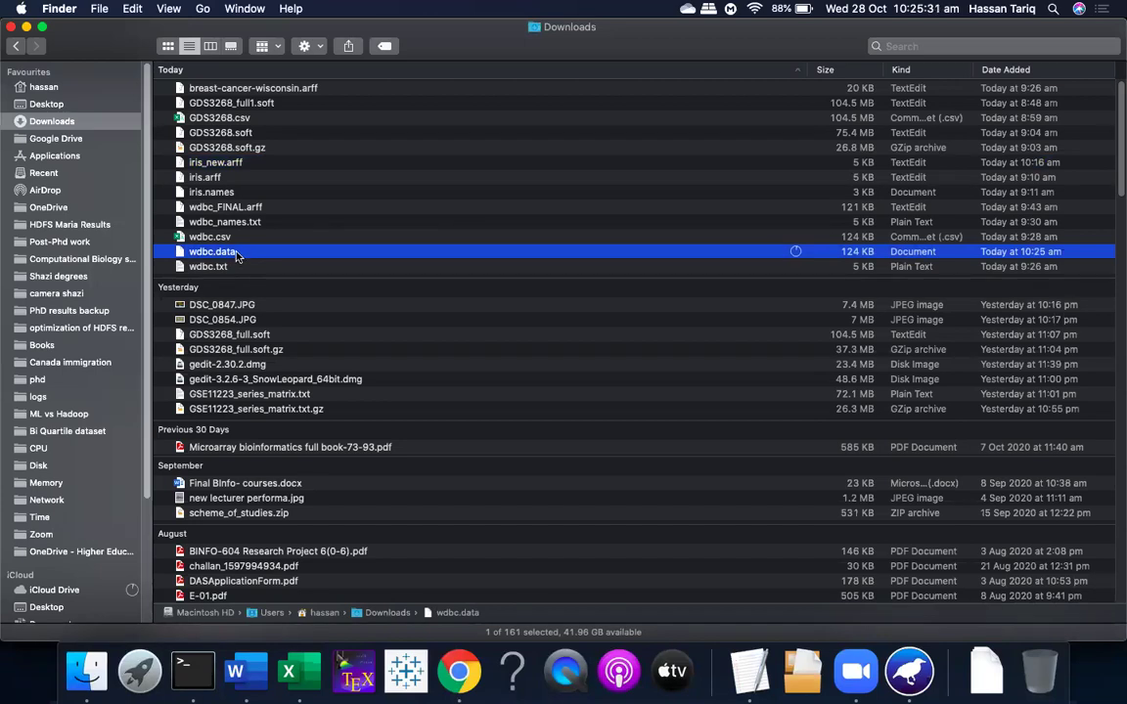
left_click(236, 254)
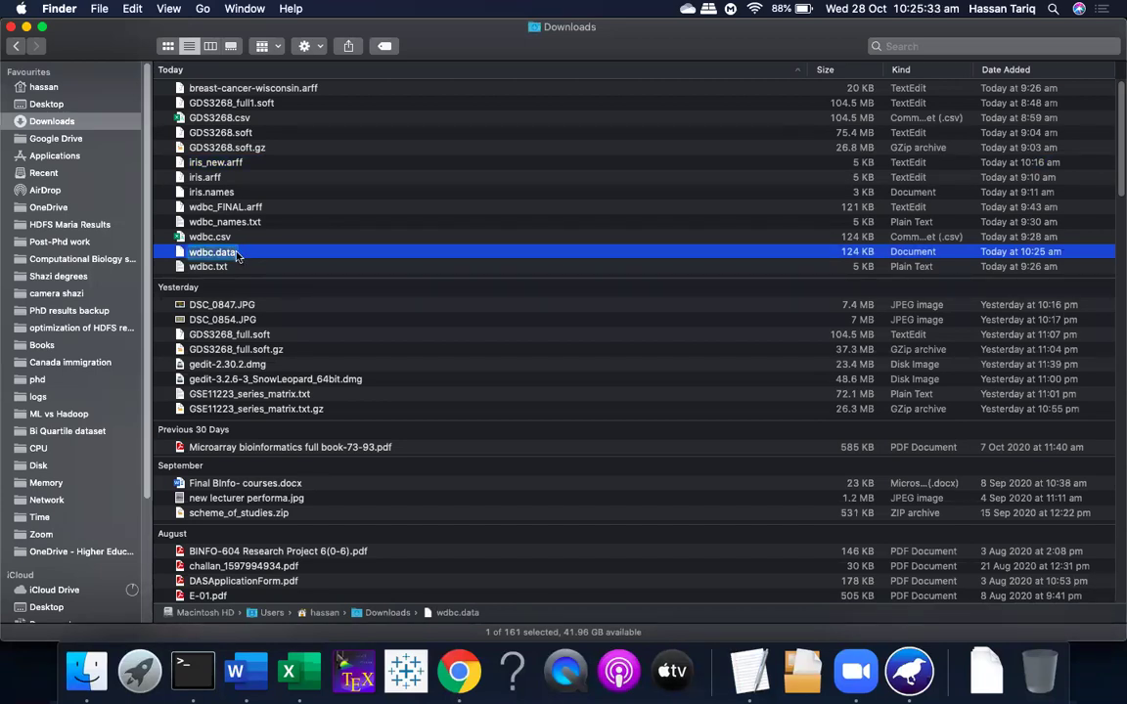
key("BackSpace")
key("BackSpace")
key("BackSpace")
key("BackSpace")
key("BackSpace")
type("_new.cs")
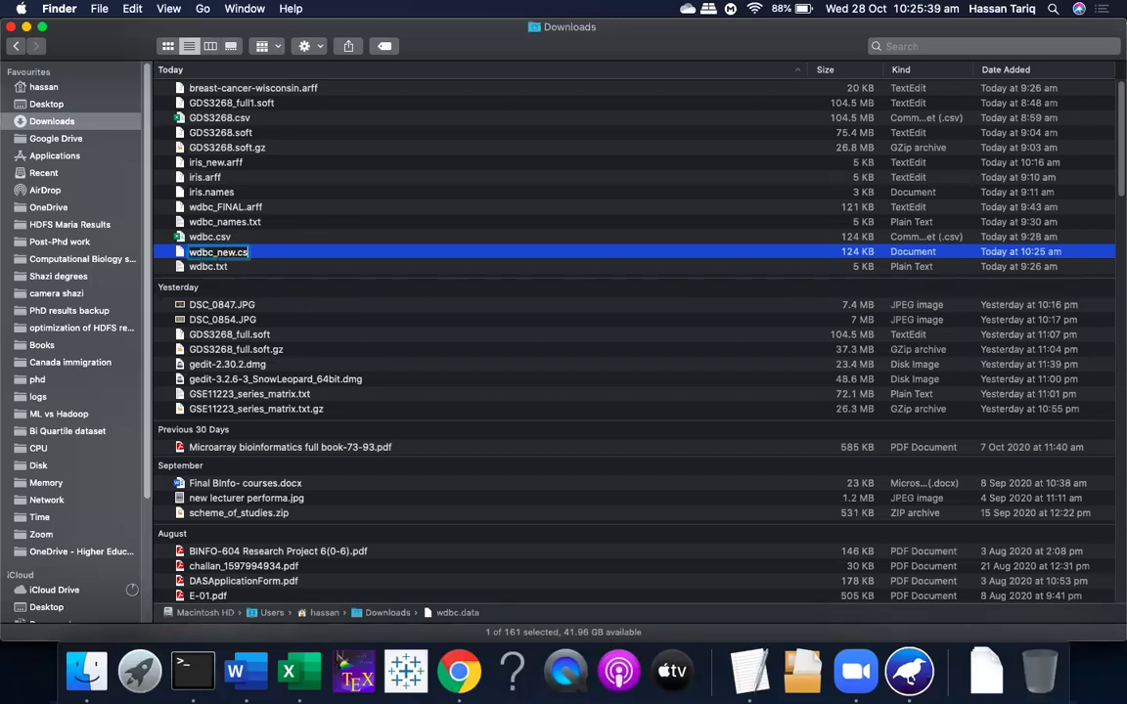
type("v")
key("Return")
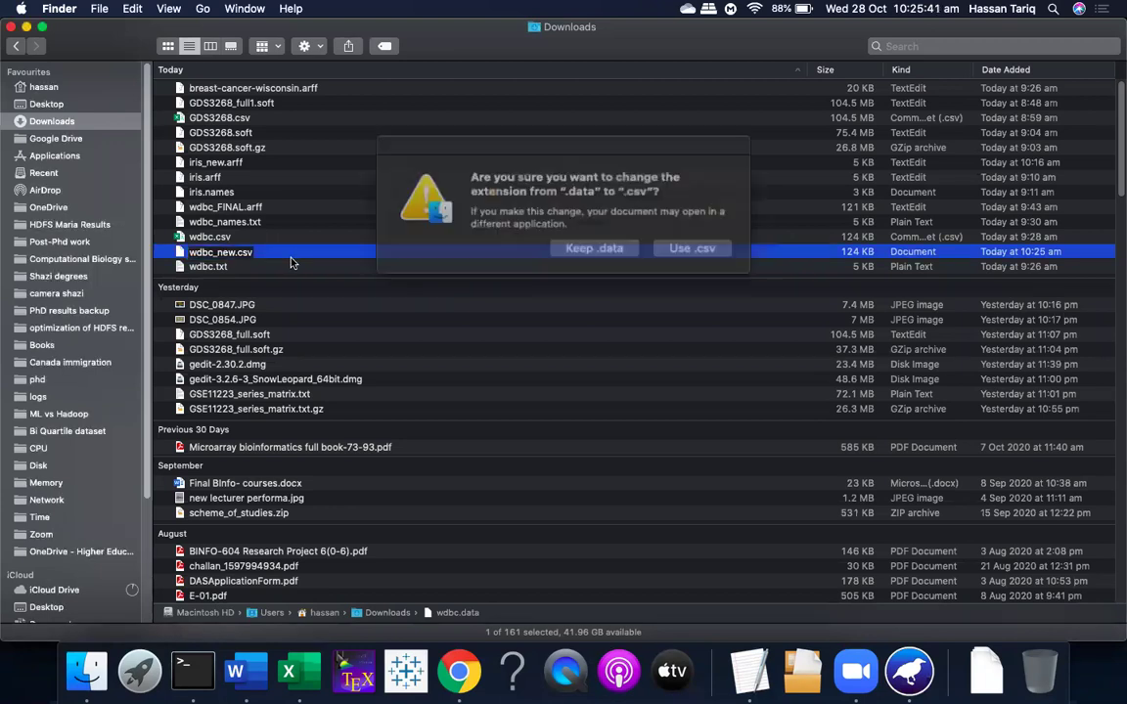
left_click(675, 244)
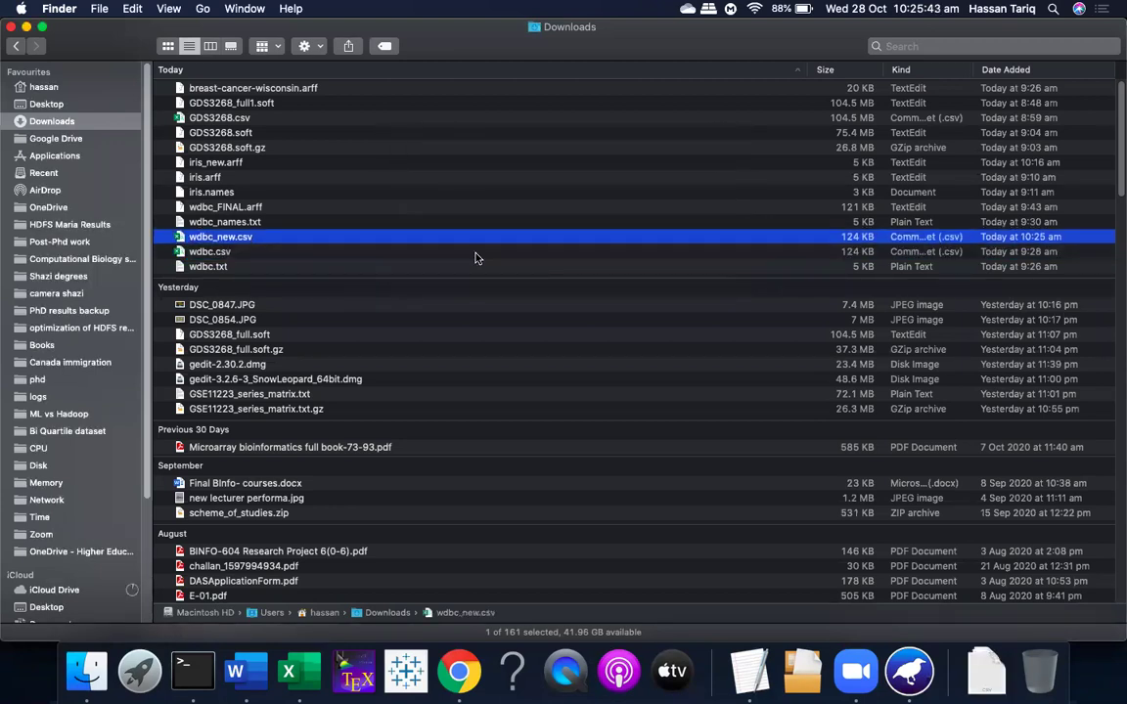
Open wdbc_new.csv with TextEdit
right_click(203, 242)
mouse_move(250, 260)
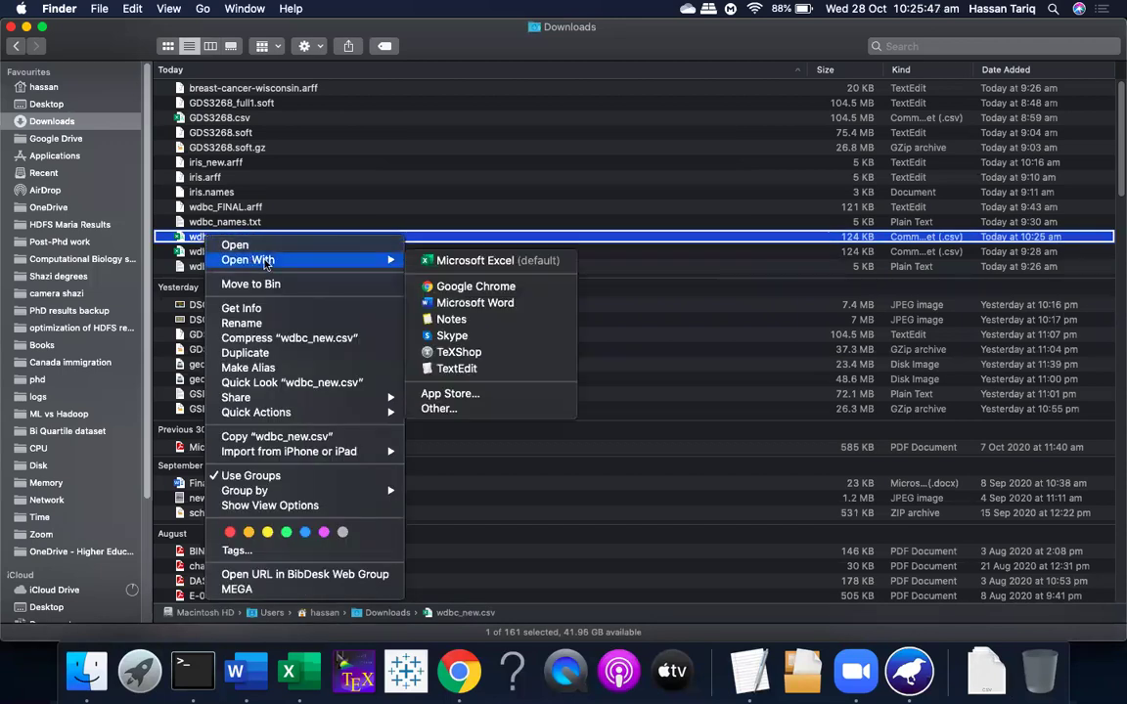
left_click(458, 369)
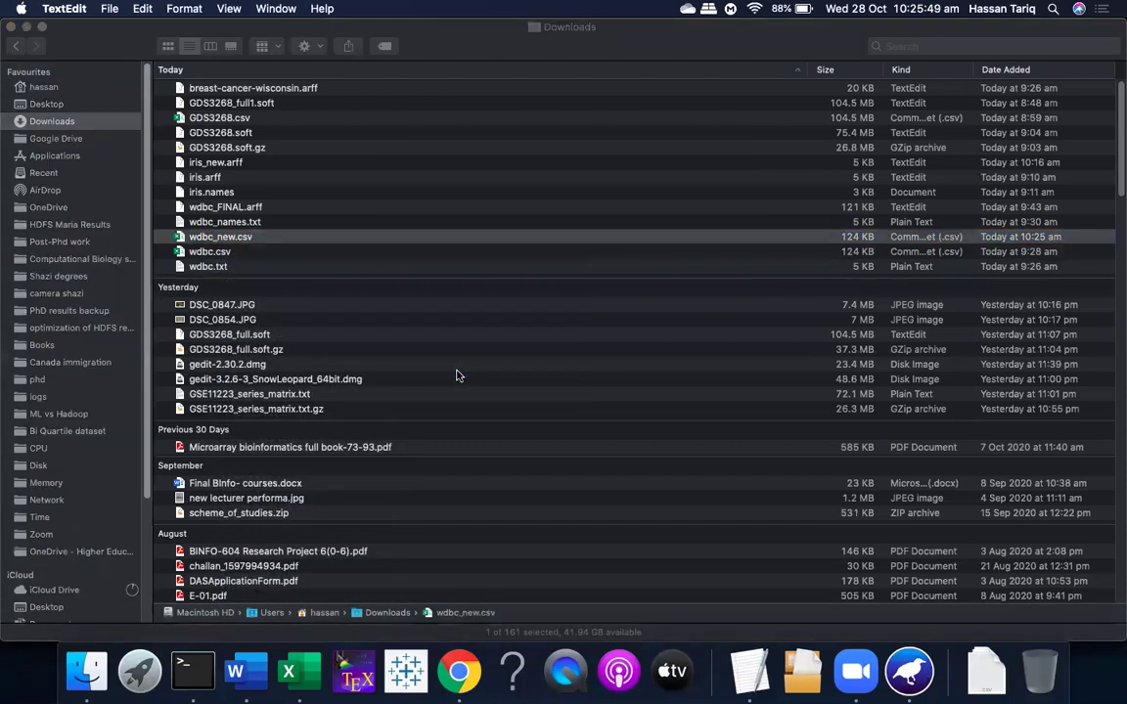
Enlarge and reposition the wdbc_new.csv window to examine the start of its comma-separated records
left_click_drag(620, 377, 854, 537)
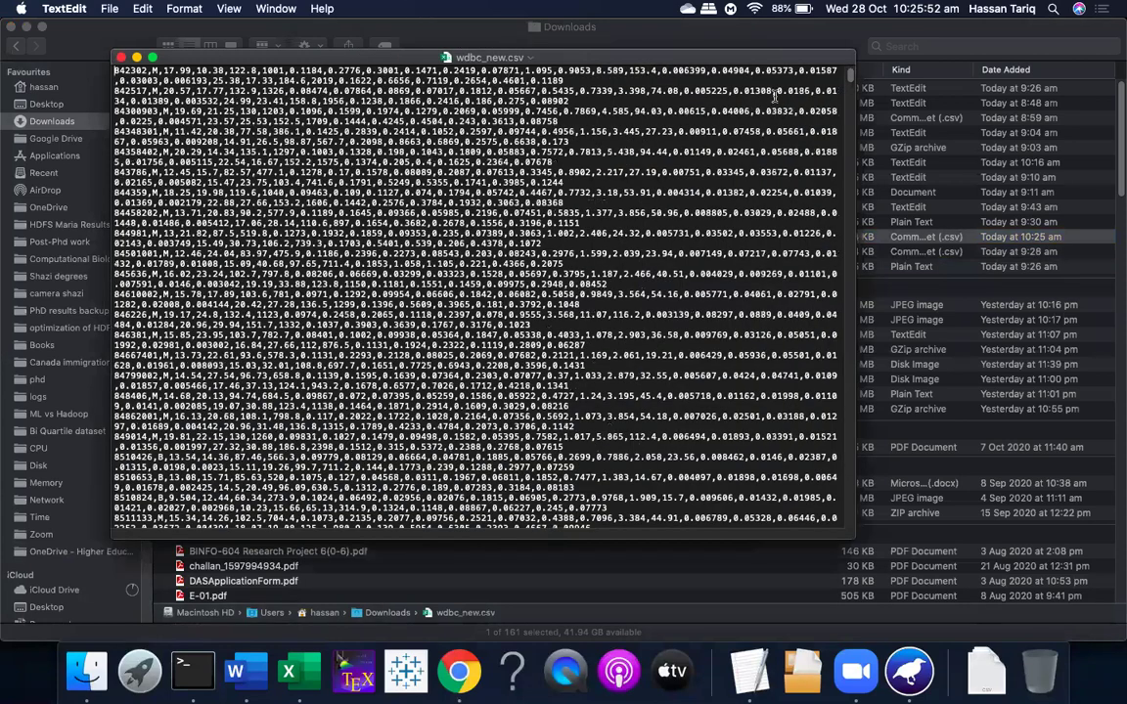
double_click(698, 55)
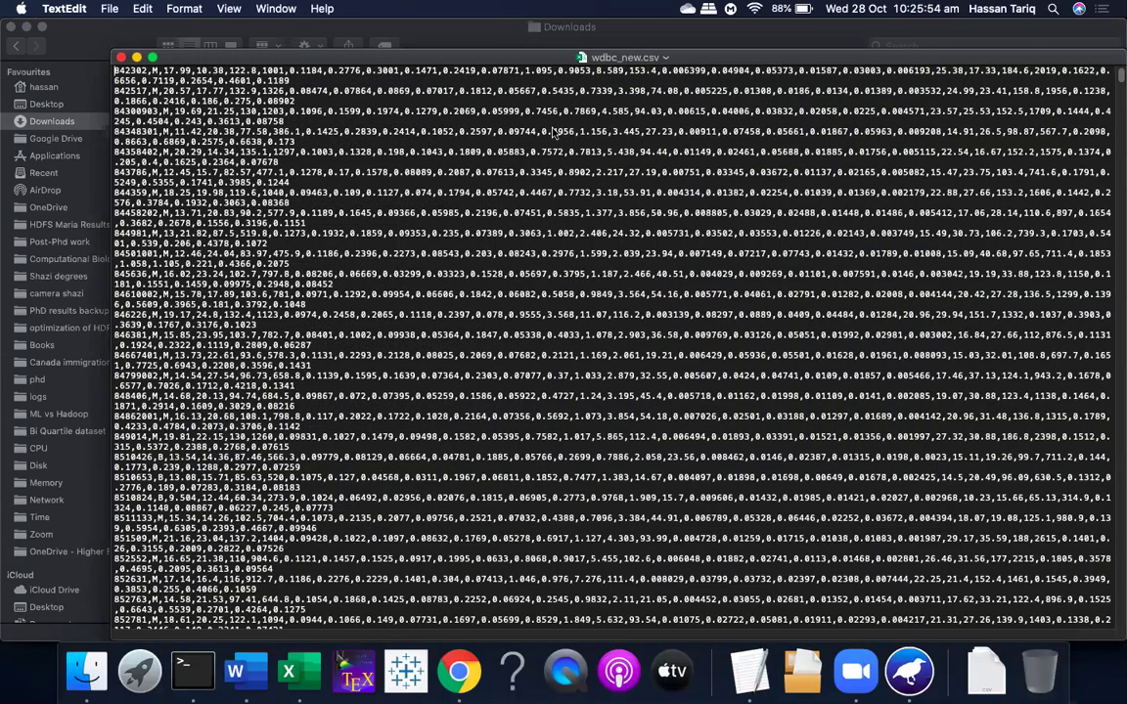
left_click_drag(277, 57, 267, 130)
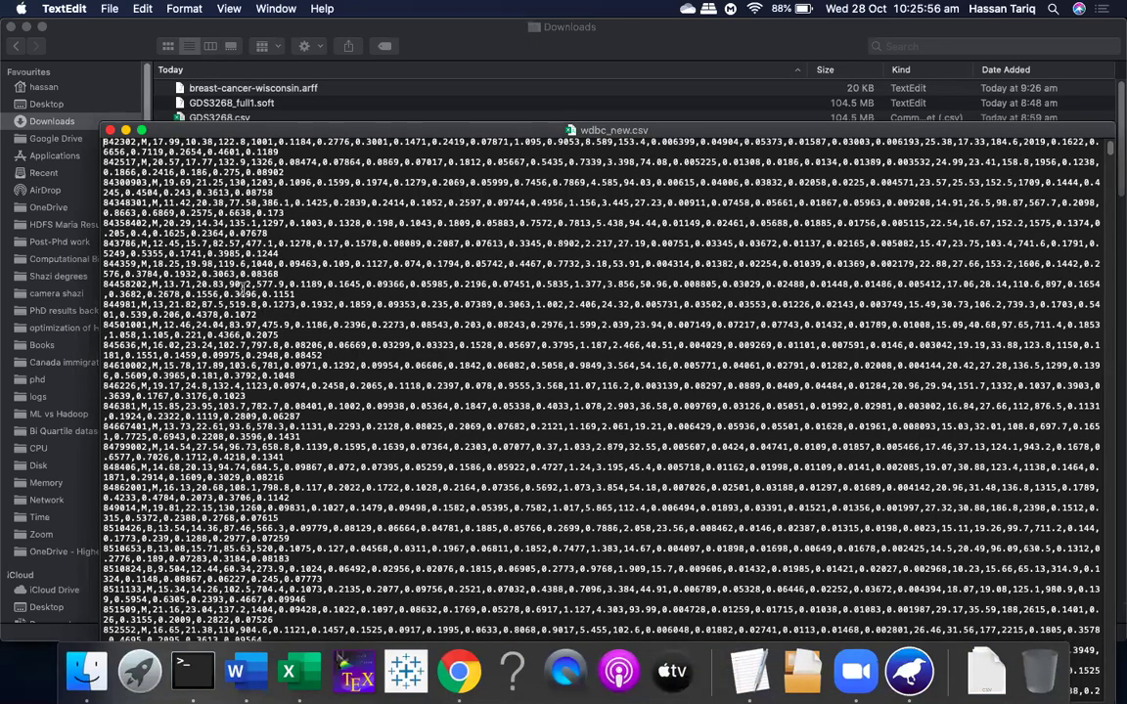
left_click(142, 148)
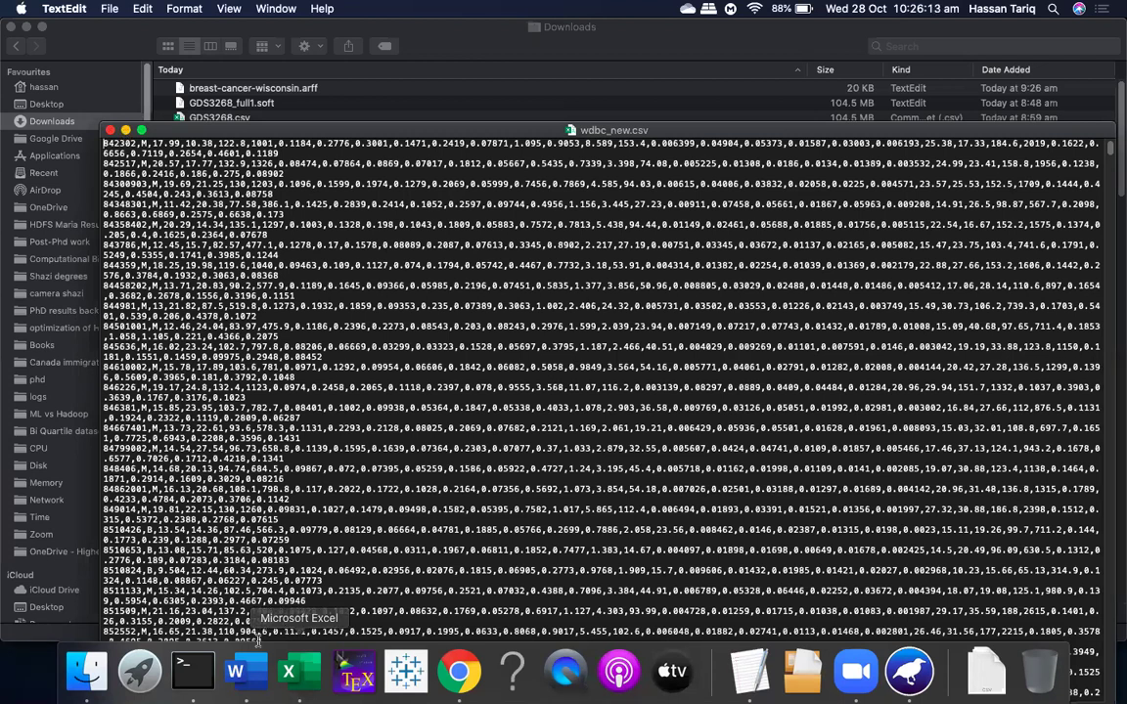
left_click(244, 682)
left_click(159, 166)
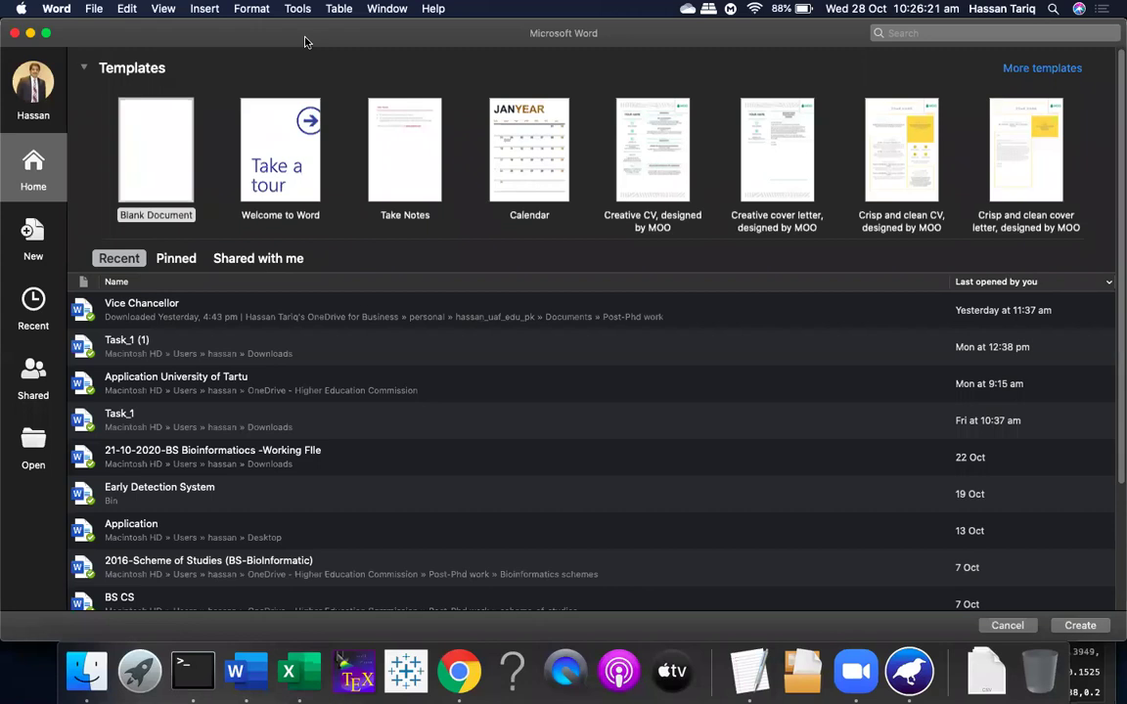
left_click(172, 131)
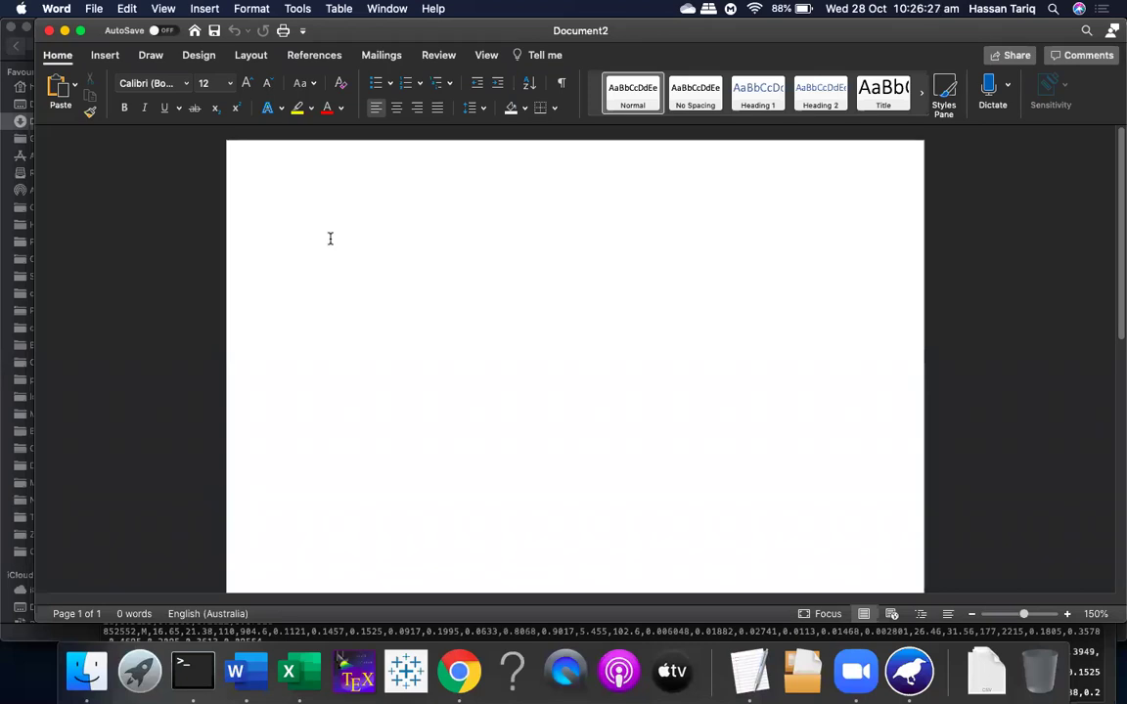
type("ID")
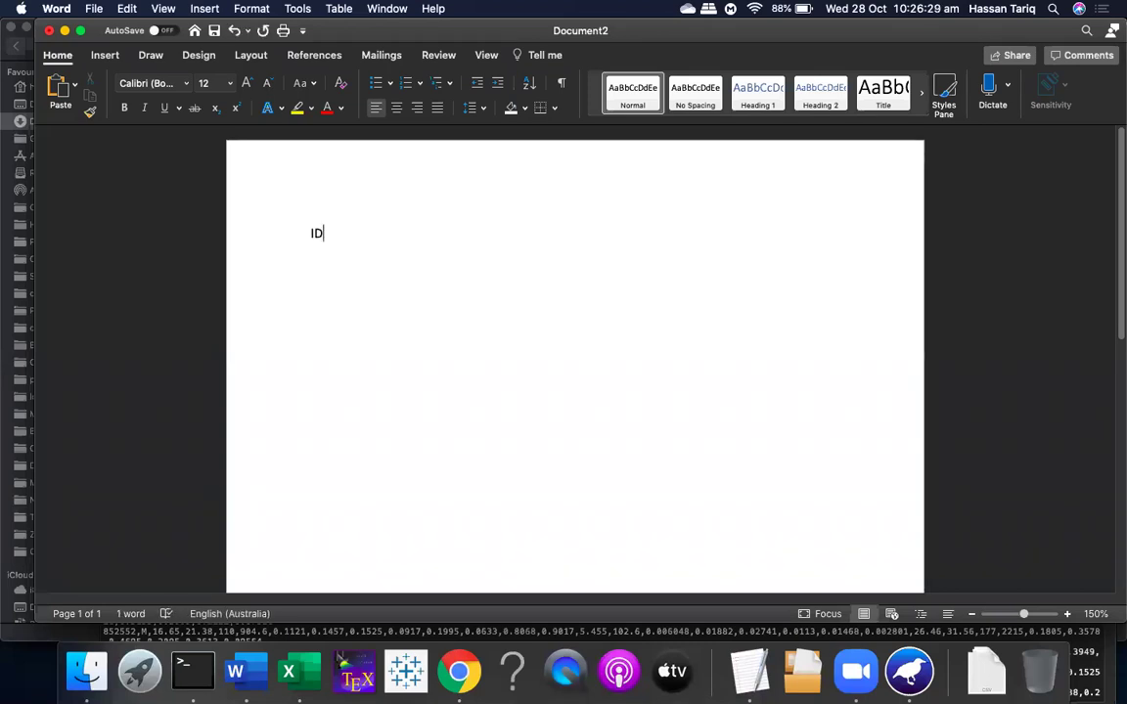
key("BackSpace")
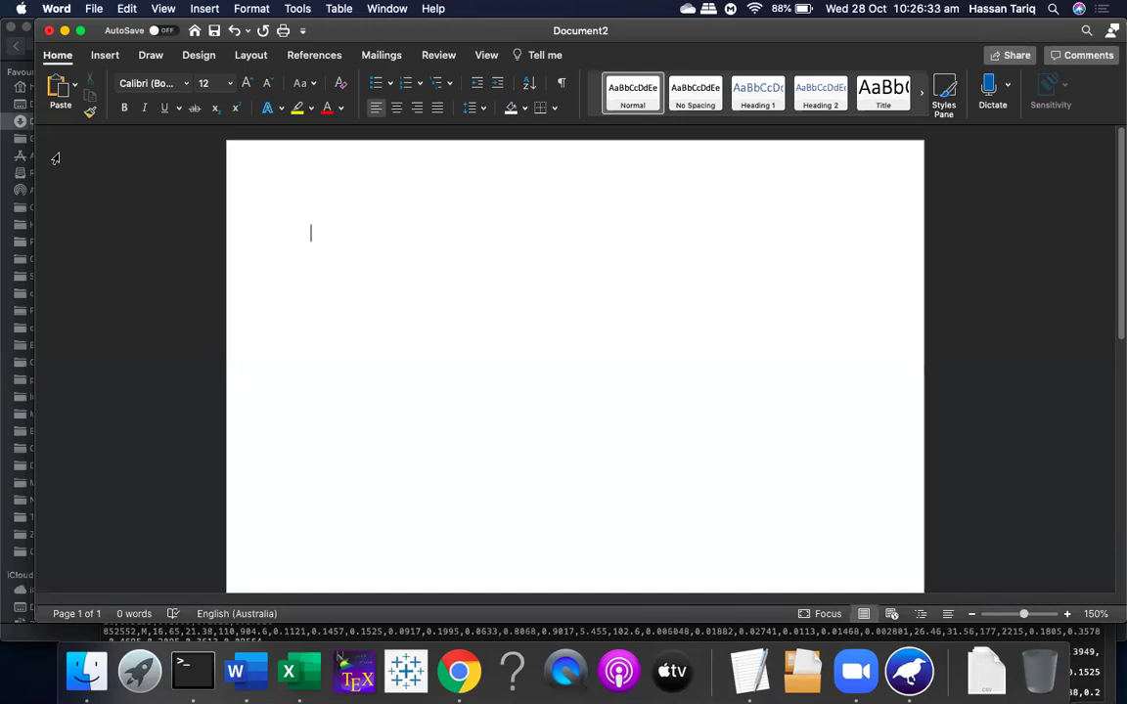
left_click(50, 31)
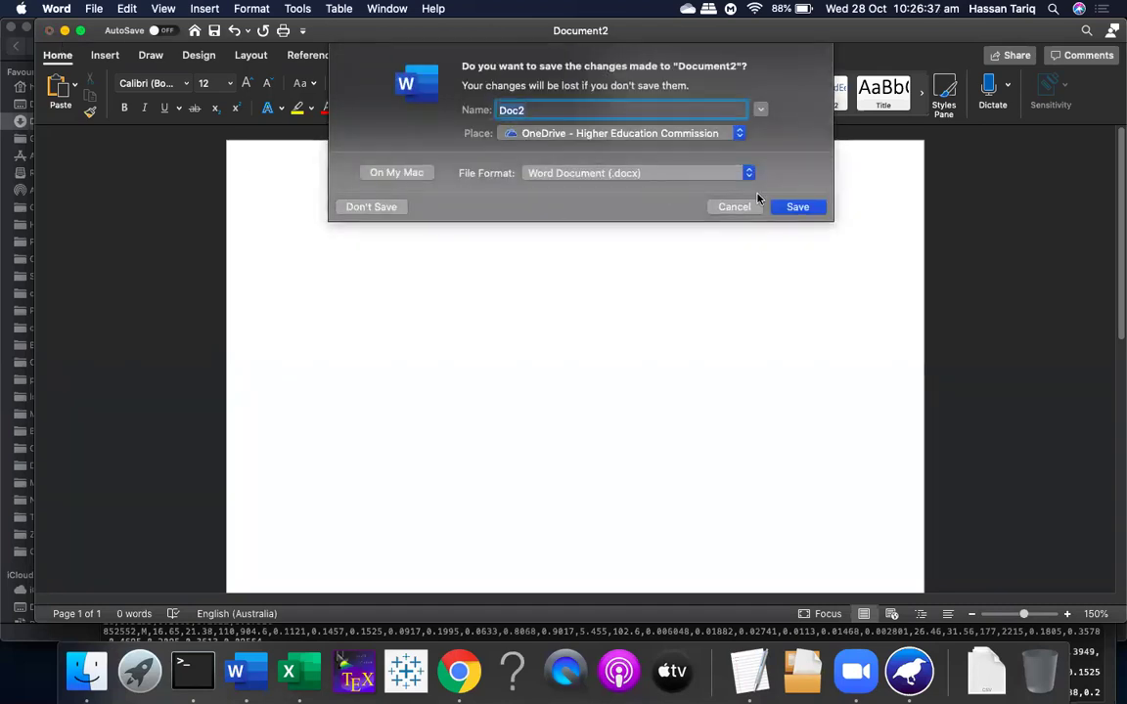
left_click(361, 210)
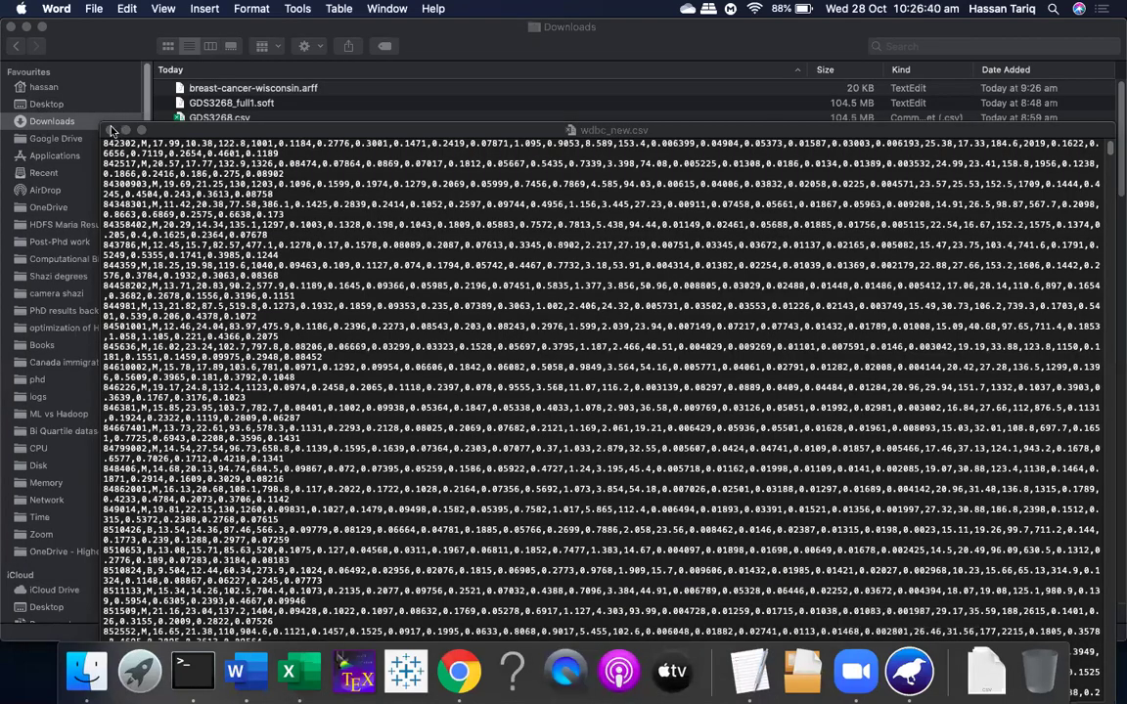
Switch to Weka Explorer, load wdbc_new.csv from Downloads as a CSV data file, and look through its attribute list
left_click(910, 669)
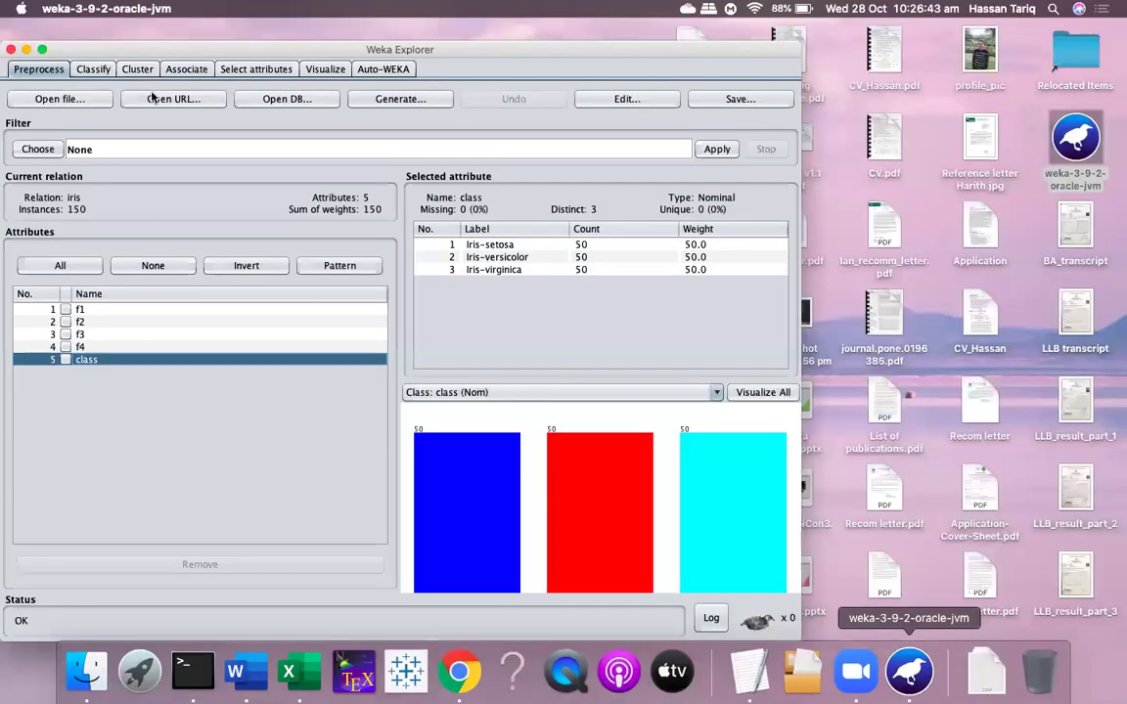
left_click(60, 102)
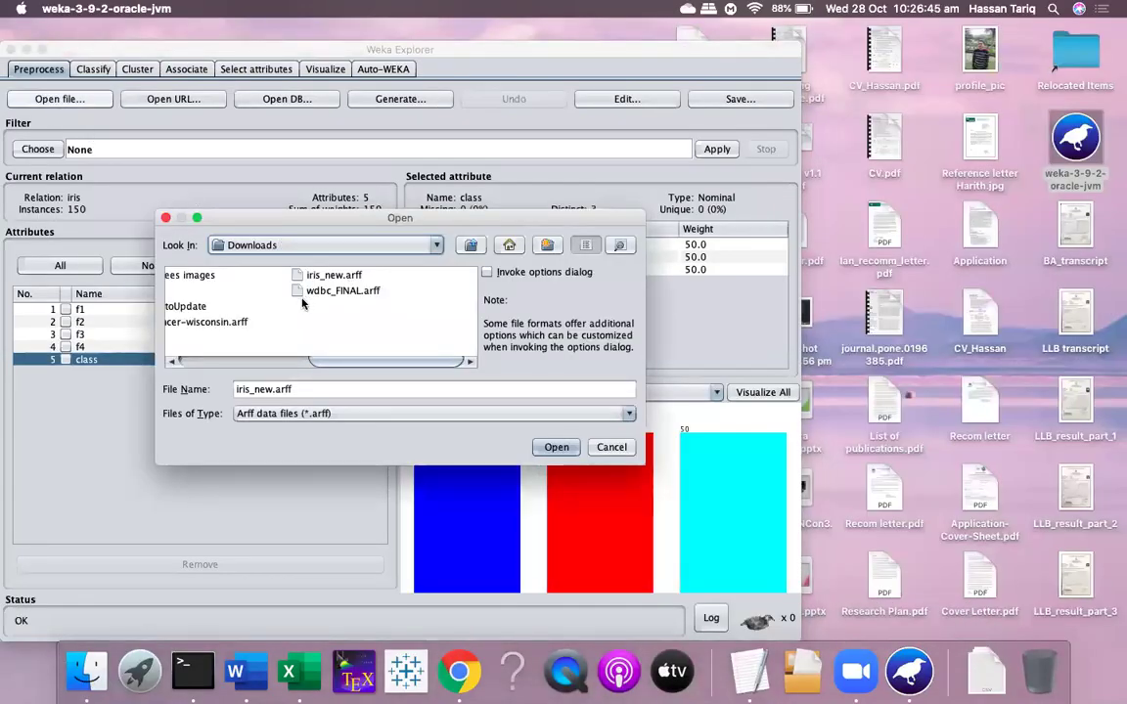
scroll(244, 322, "left", 3)
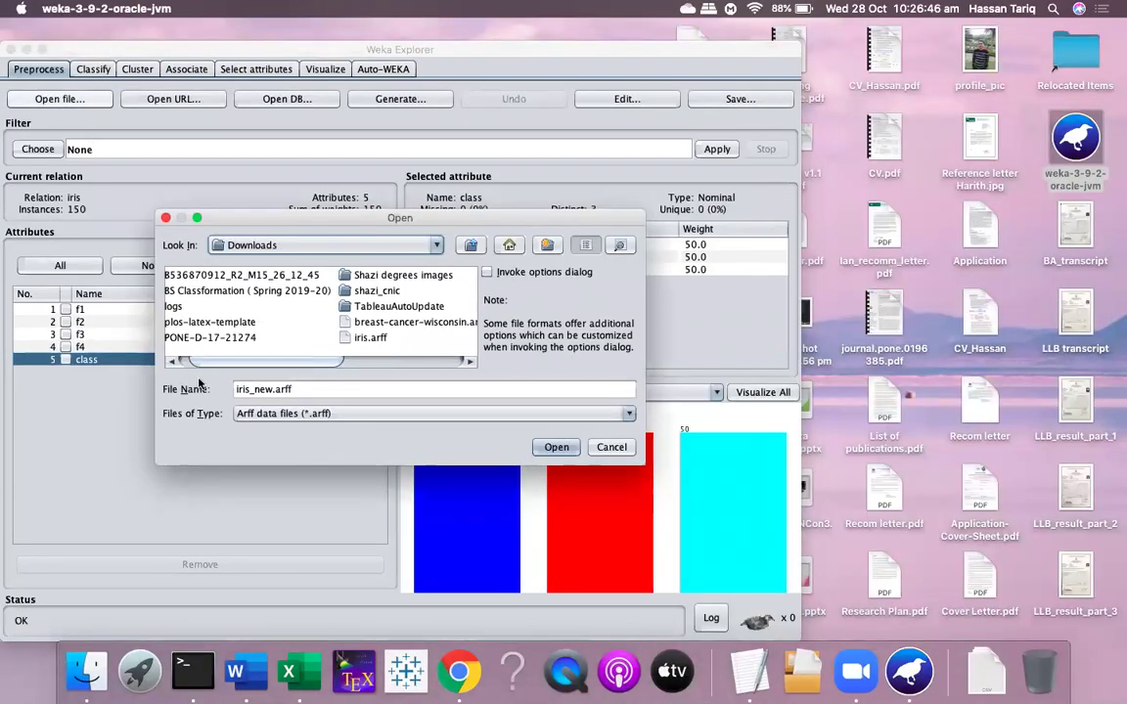
left_click(365, 416)
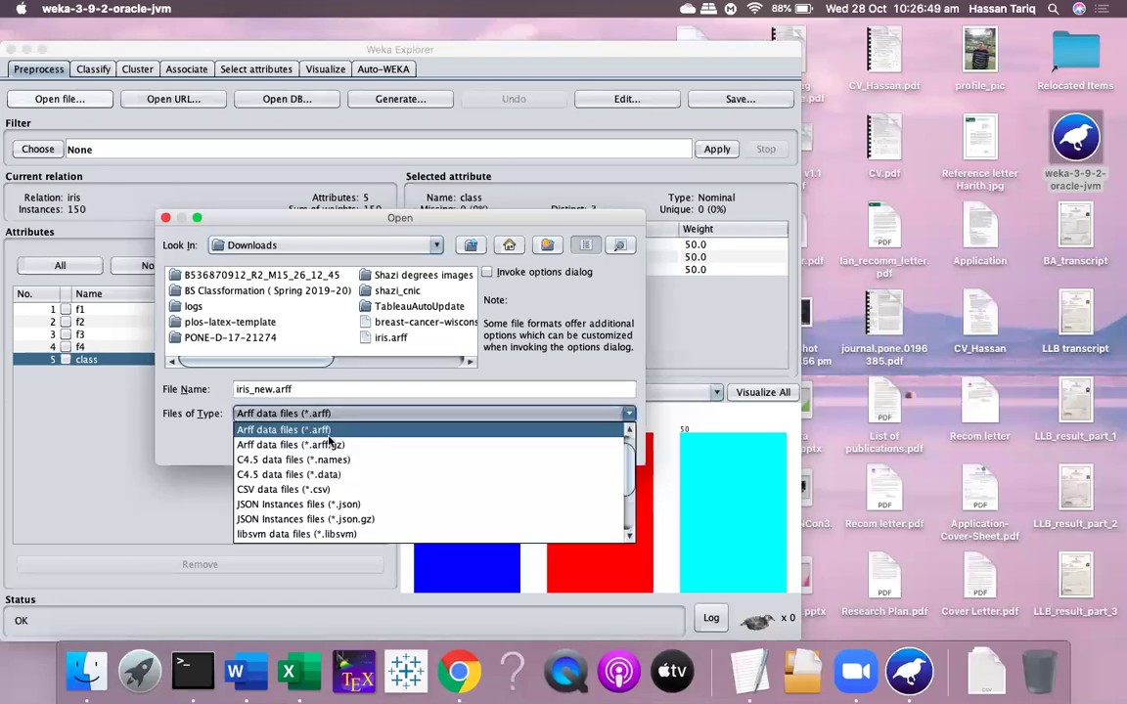
left_click(310, 488)
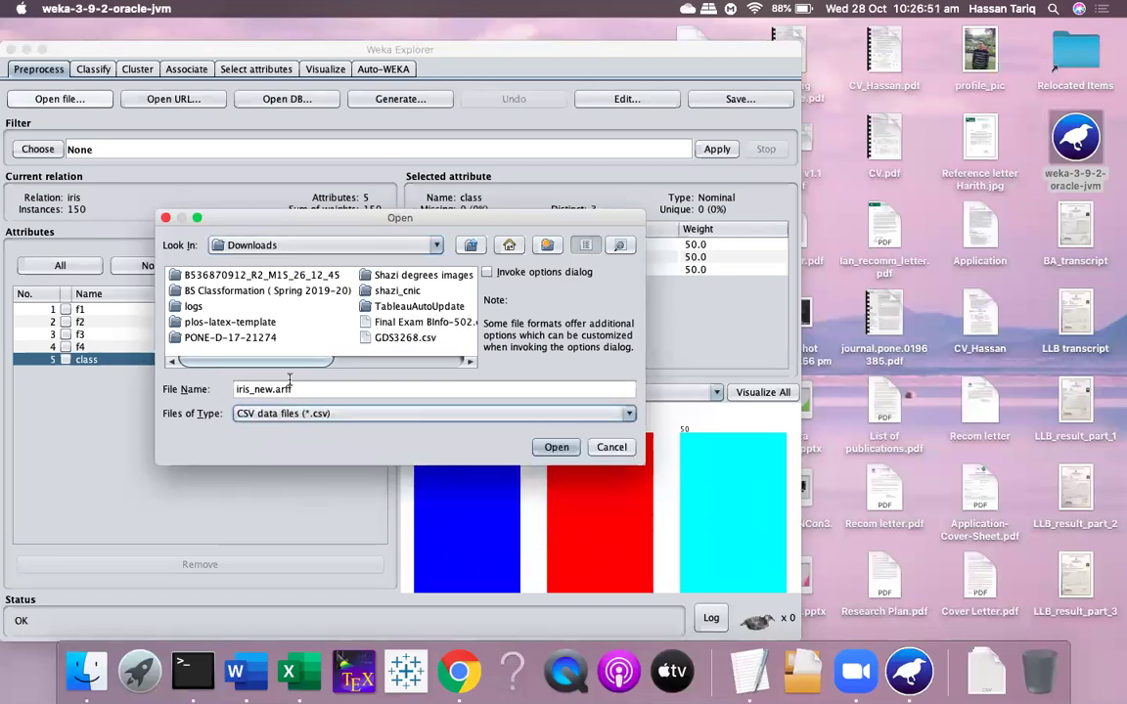
scroll(312, 363, "right", 2)
scroll(312, 362, "right", 5)
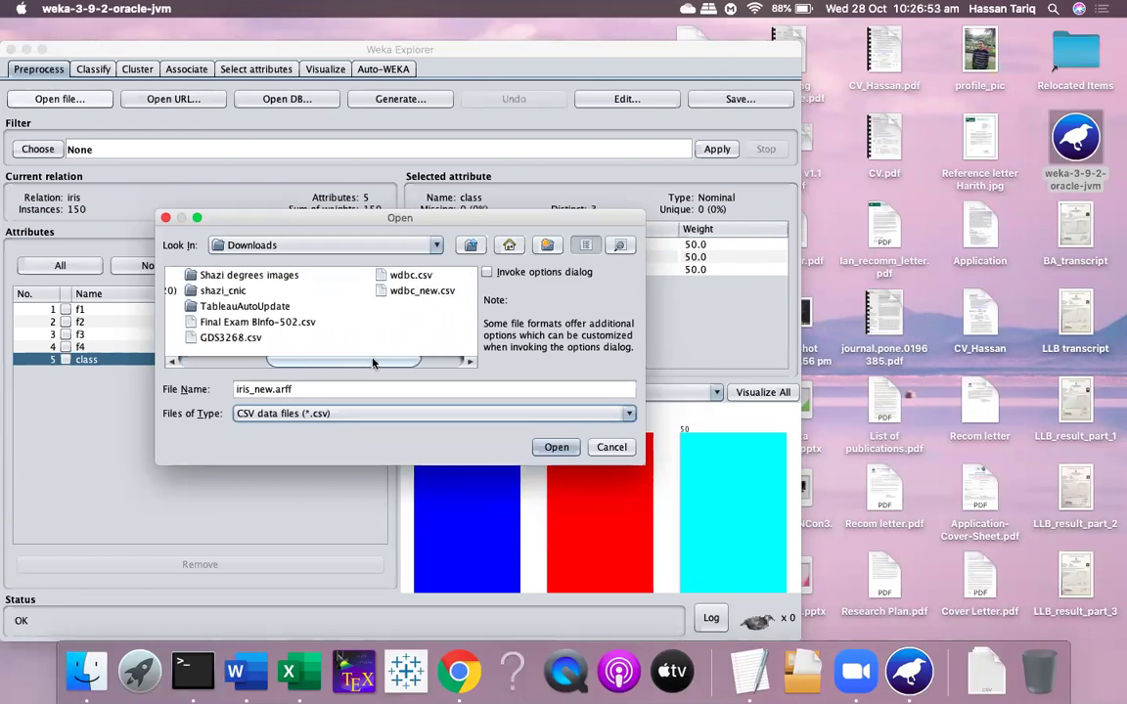
left_click(425, 291)
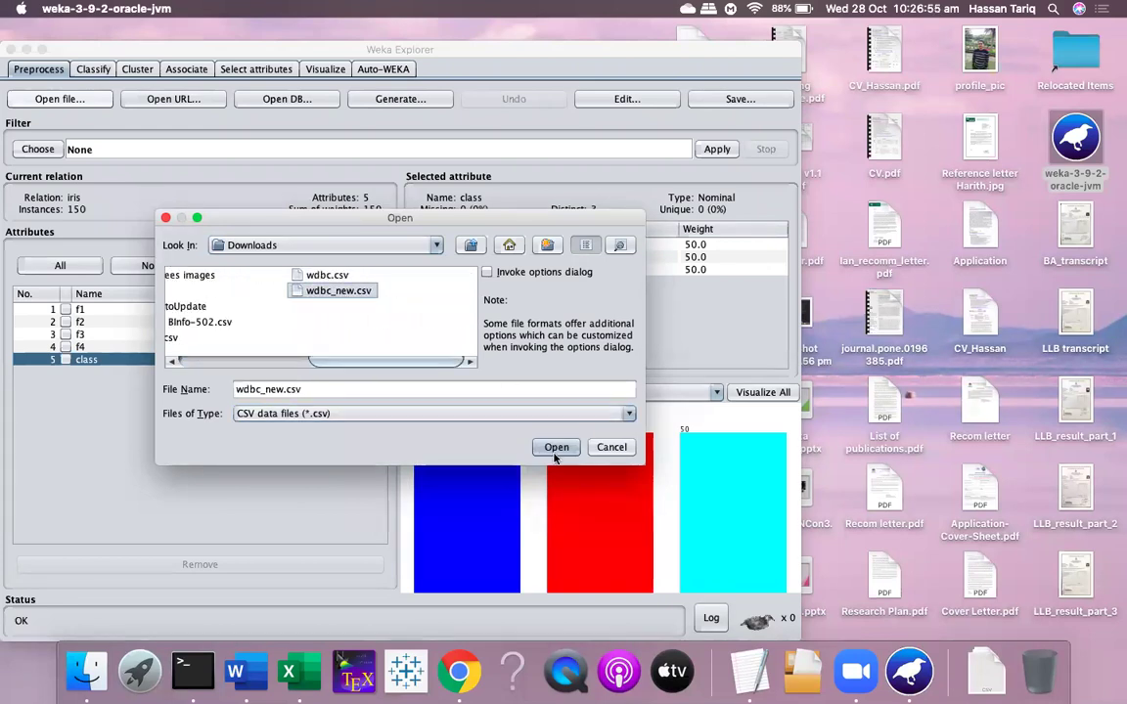
left_click(553, 448)
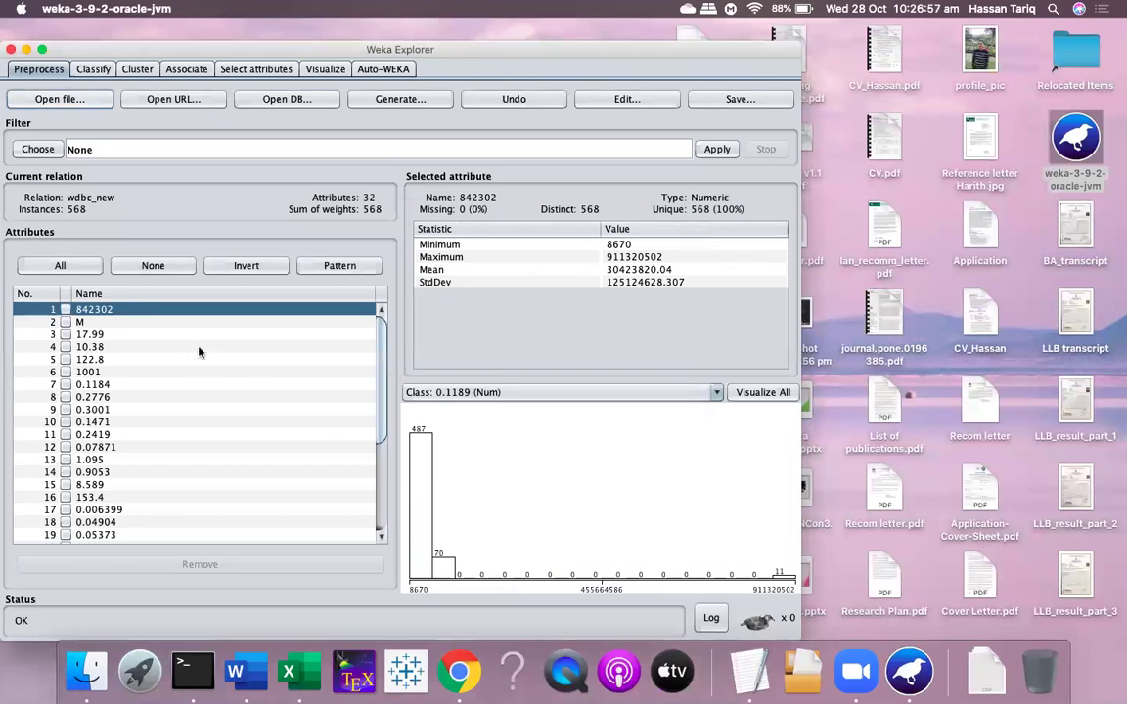
scroll(190, 356, "down", 5)
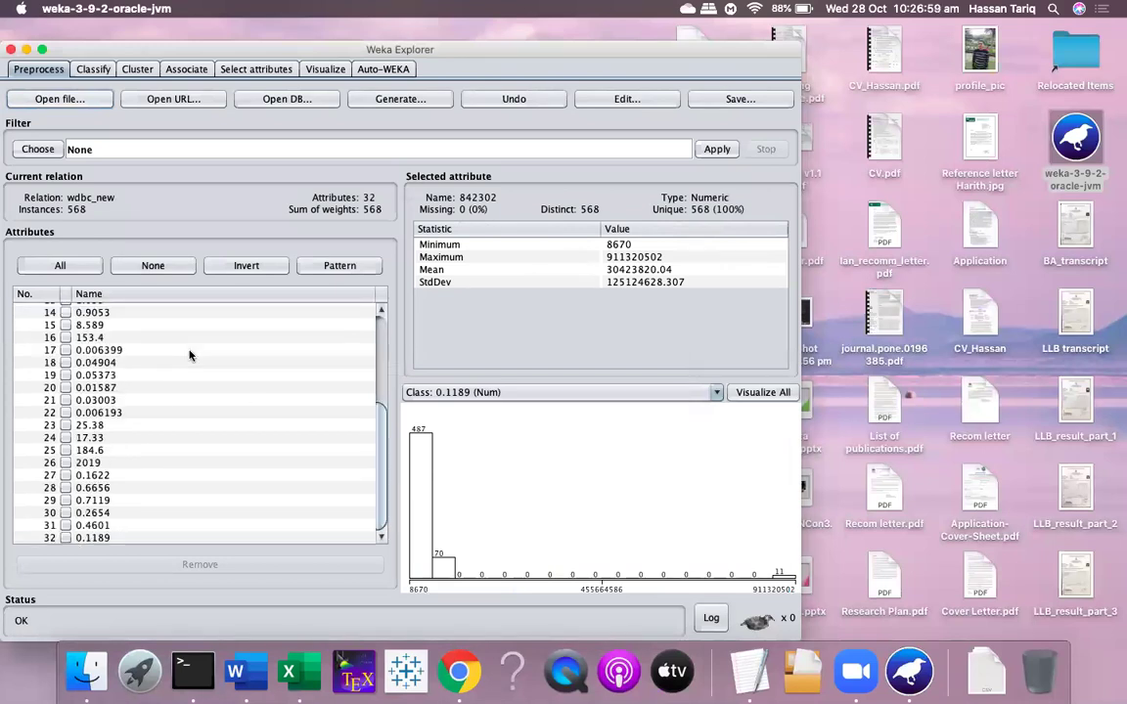
scroll(191, 356, "up", 5)
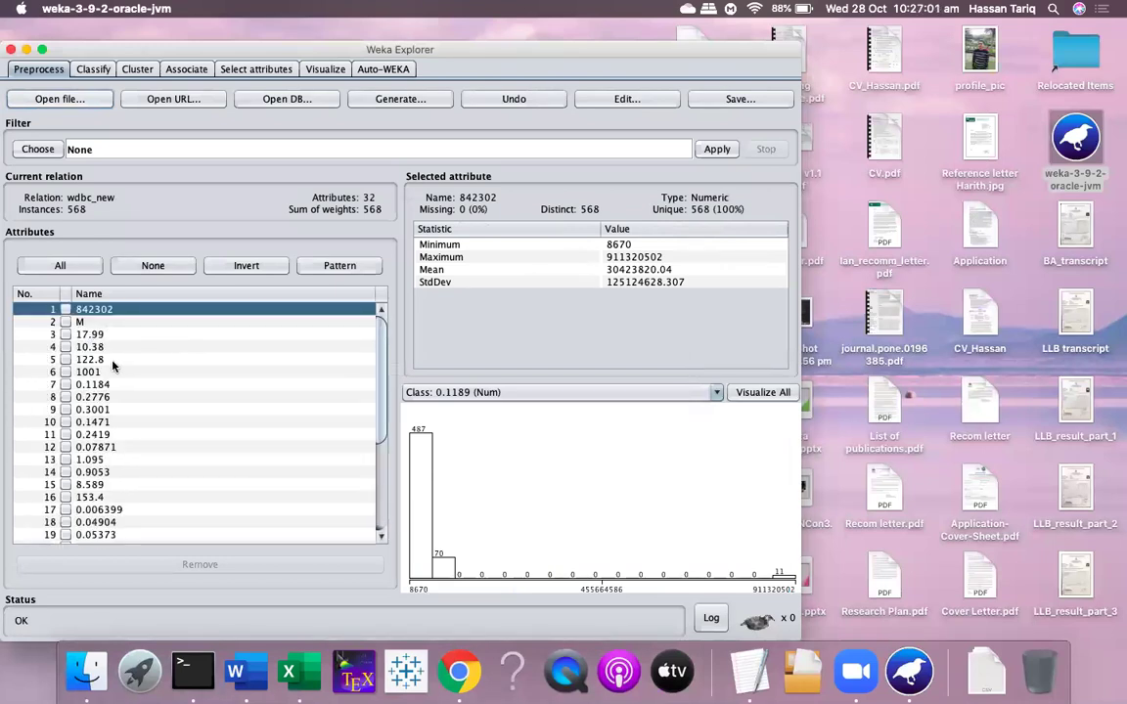
Try sorting by and deleting the first attribute, 842302, in the data viewer, and discard the edits
left_click(616, 100)
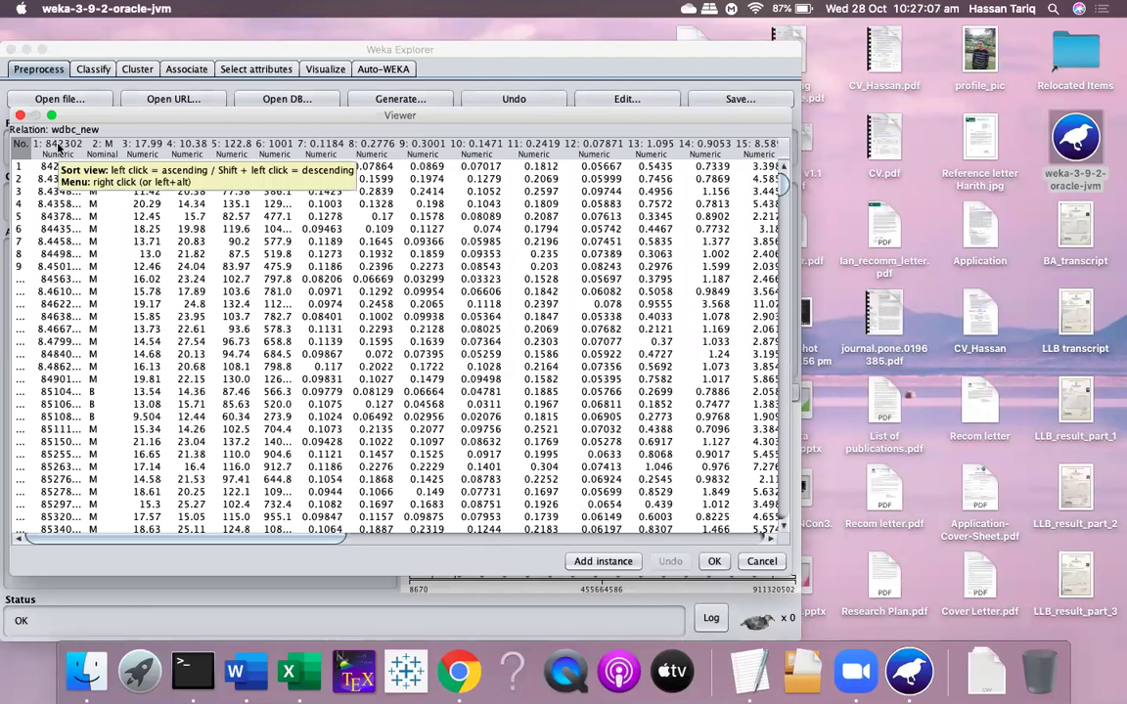
left_click(58, 147)
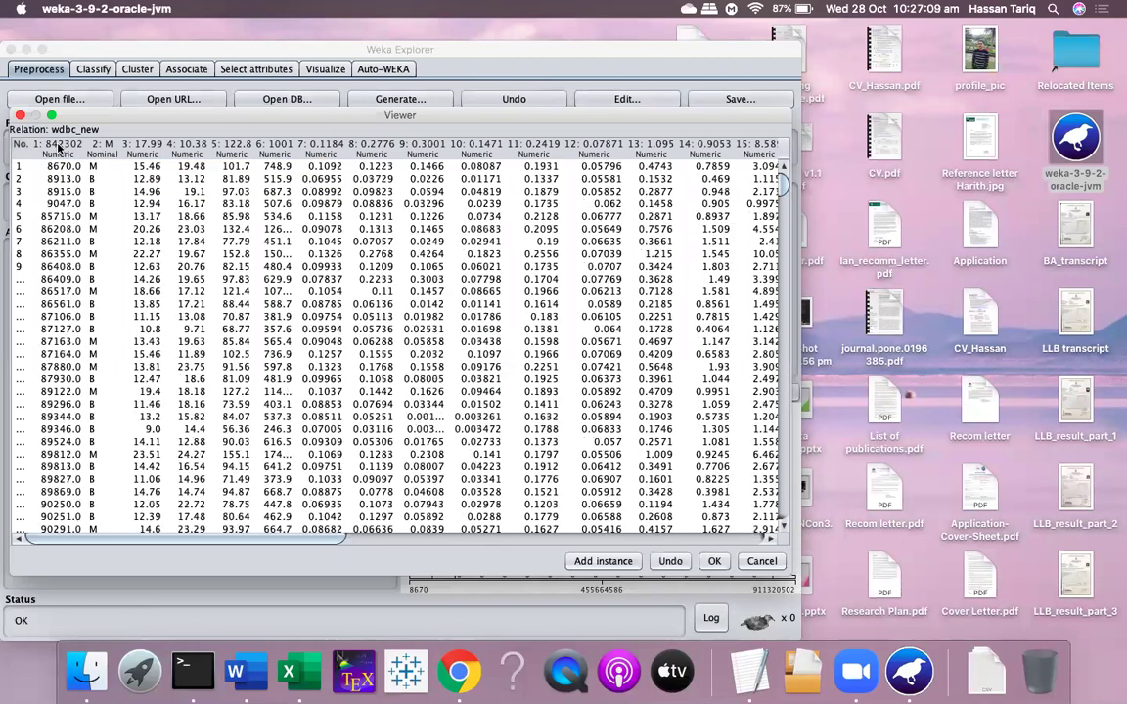
right_click(58, 146)
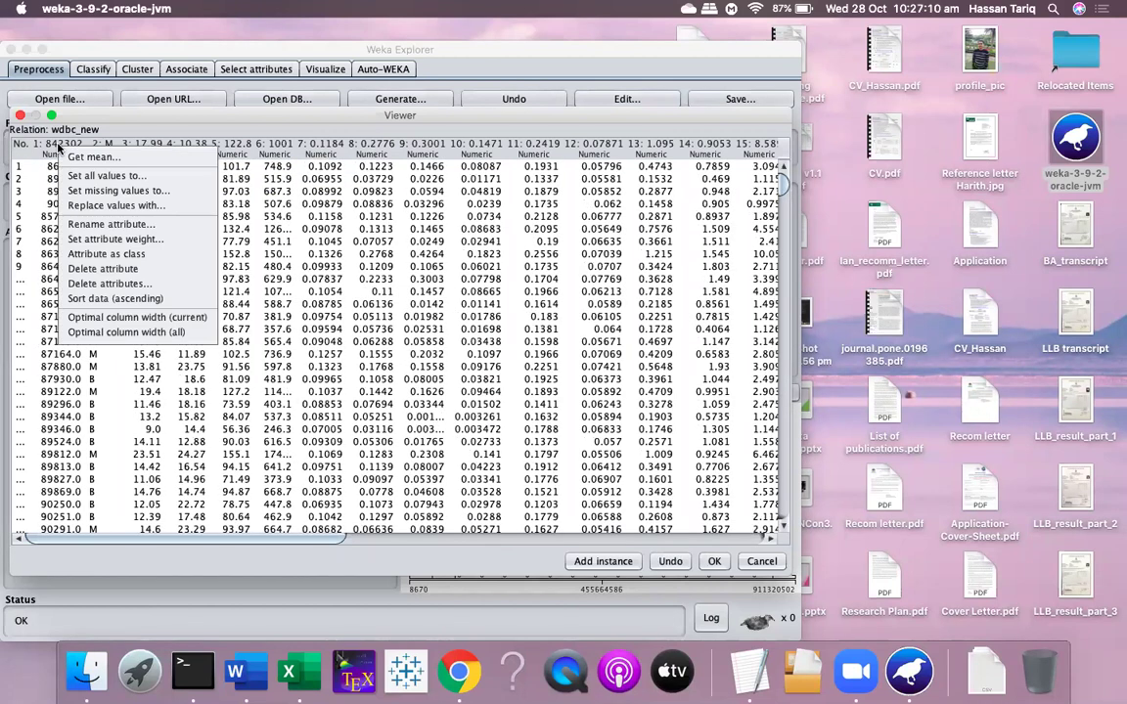
left_click(78, 311)
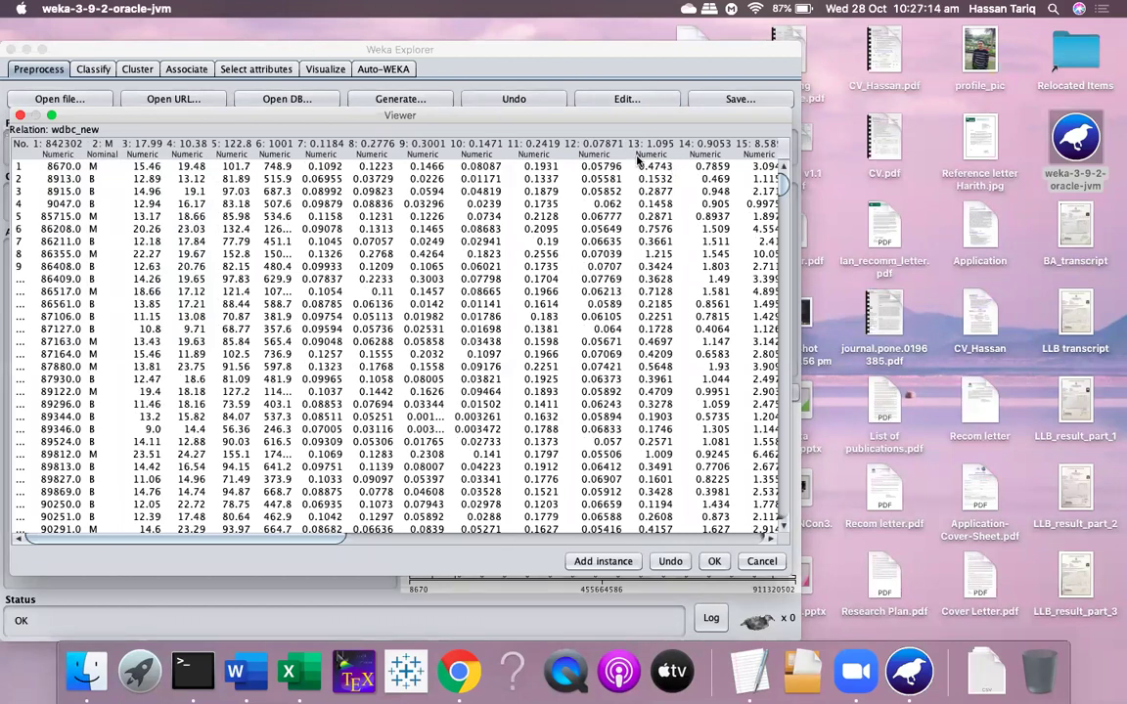
right_click(47, 151)
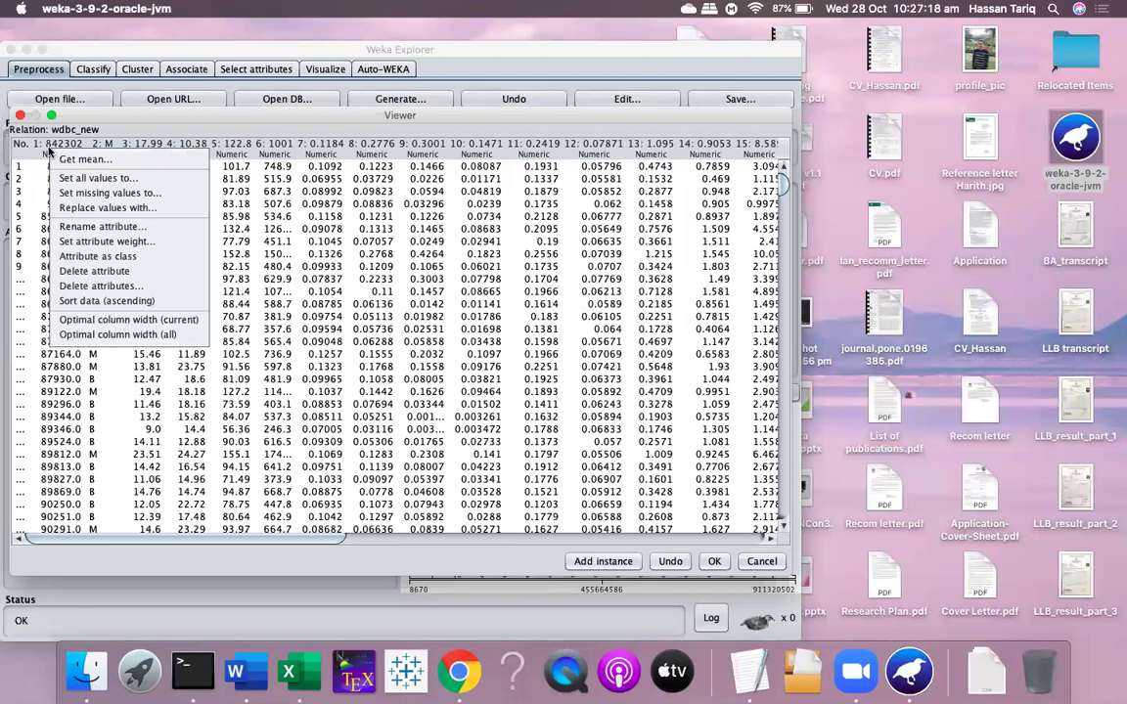
left_click(88, 271)
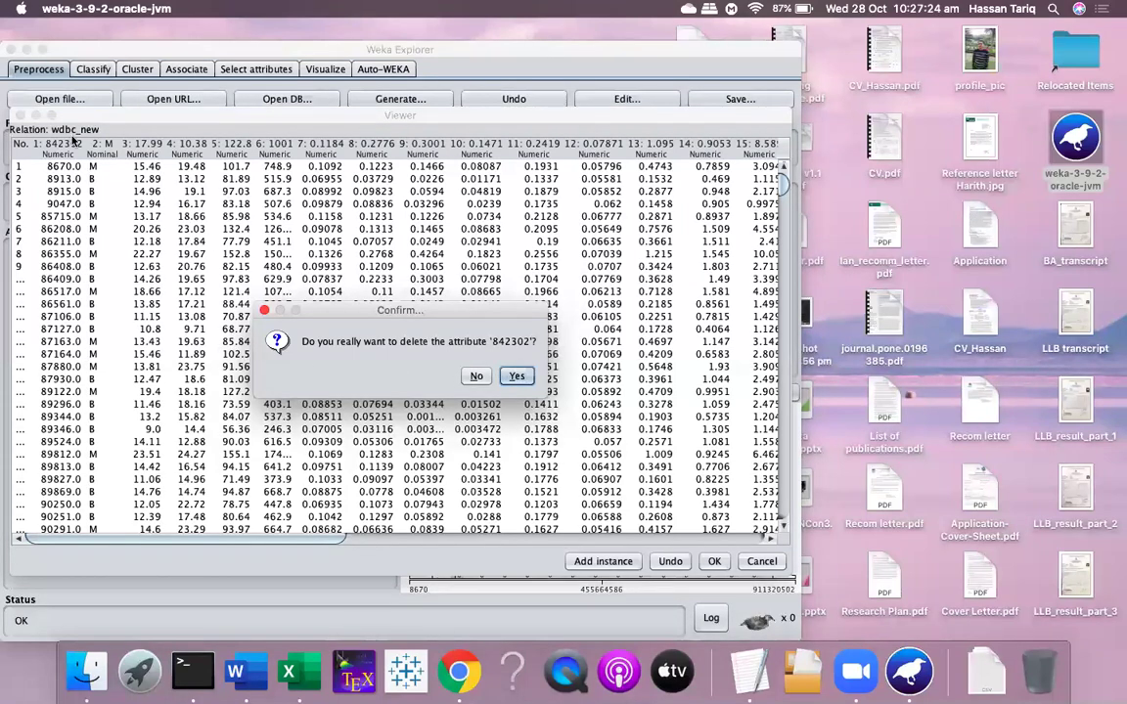
key("Return")
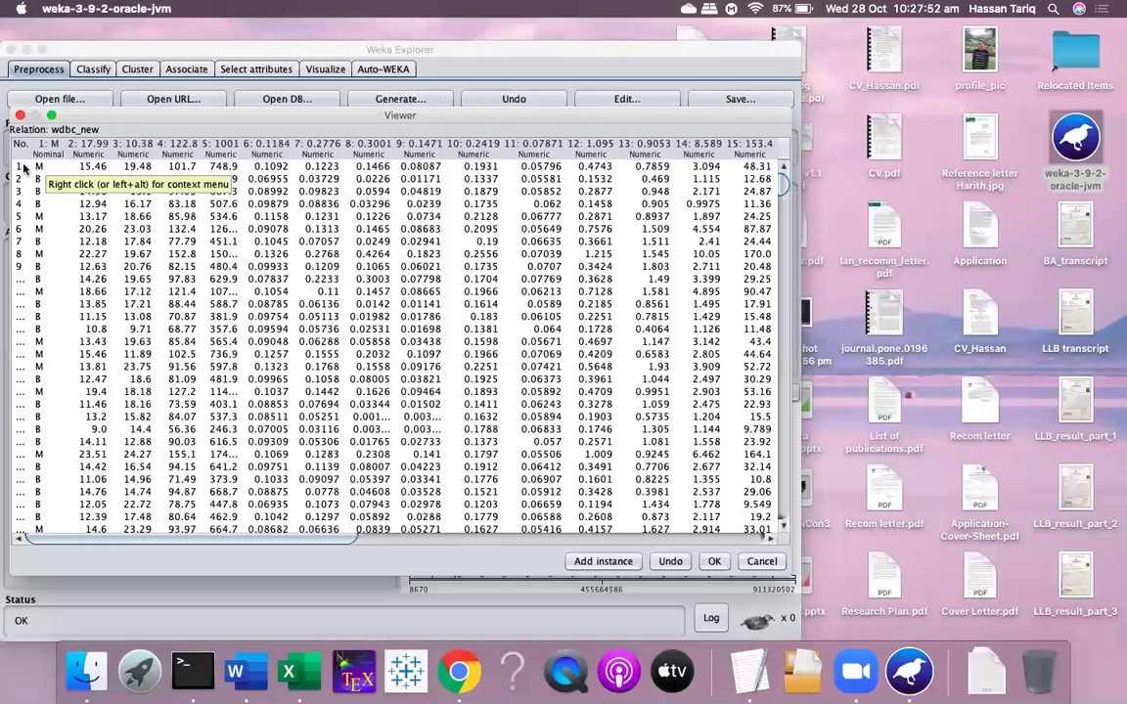
left_click(762, 561)
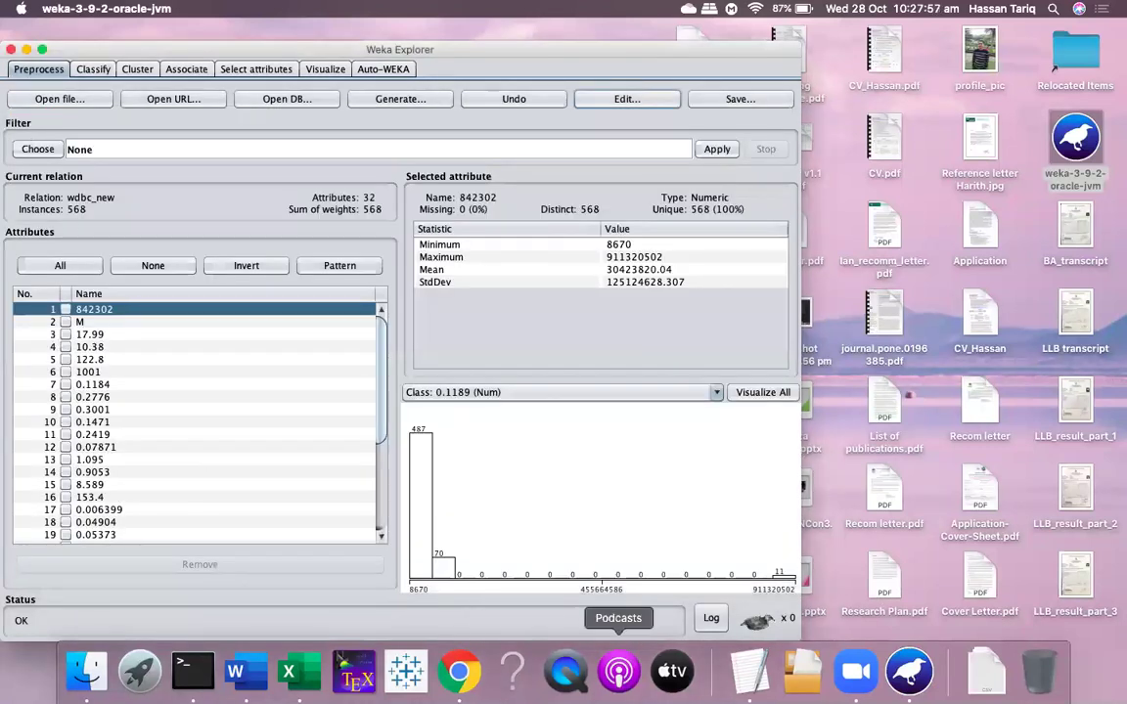
left_click(759, 675)
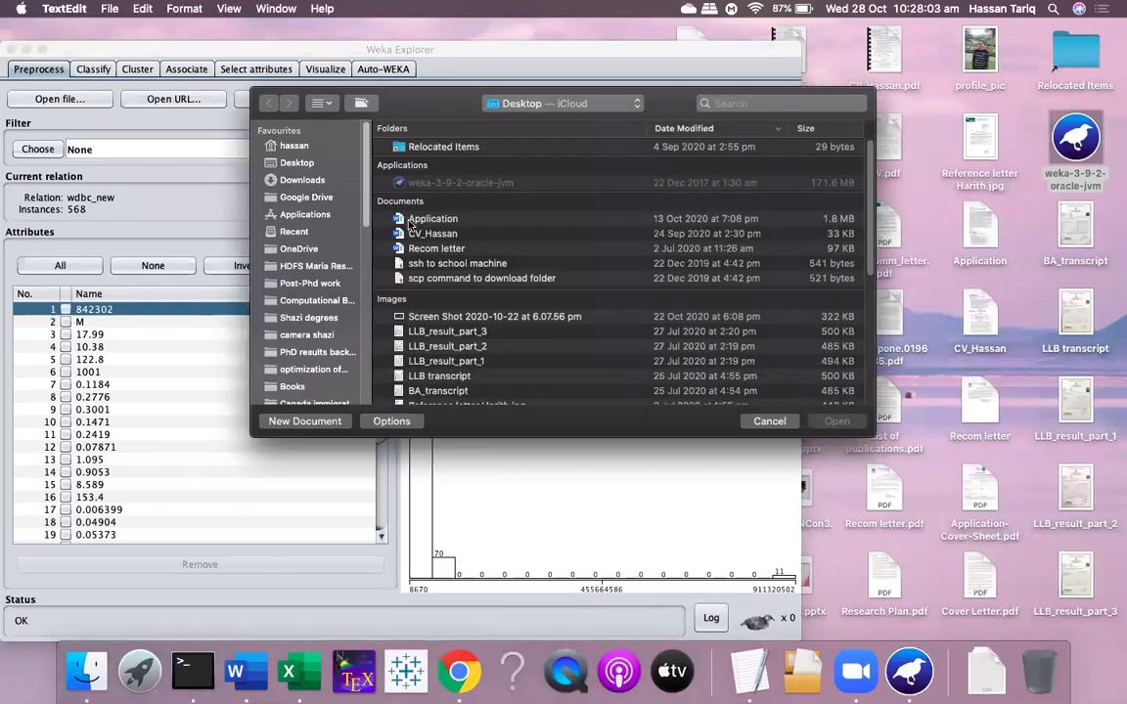
left_click(769, 421)
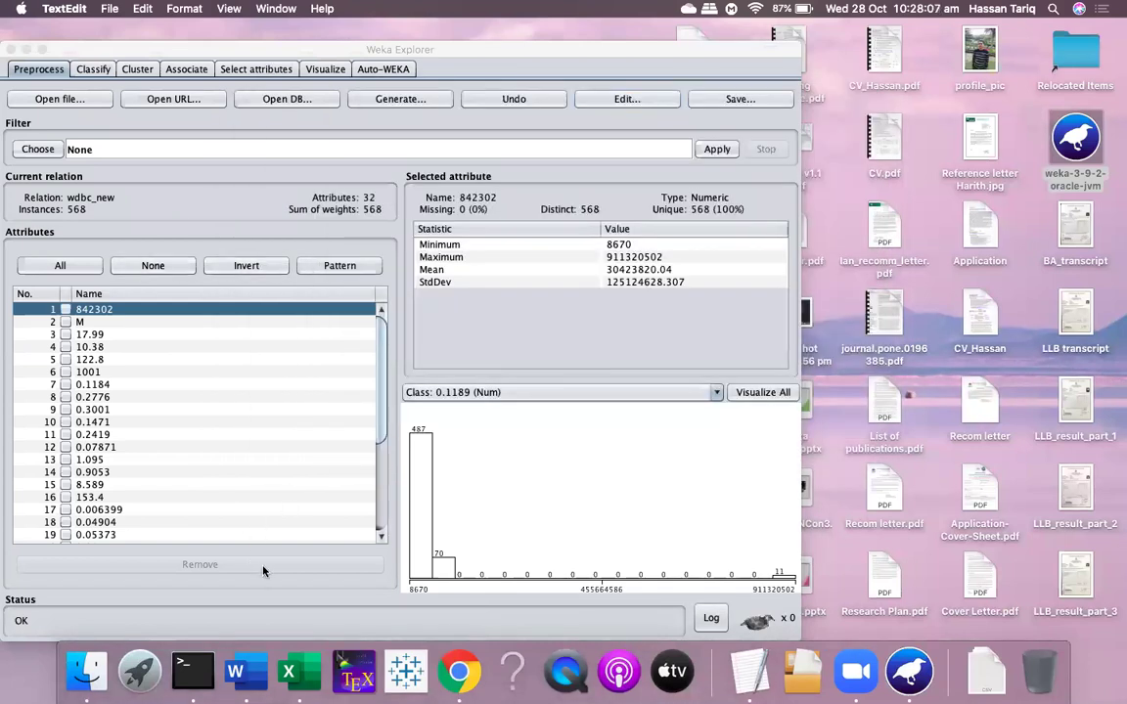
key("ctrl+Left")
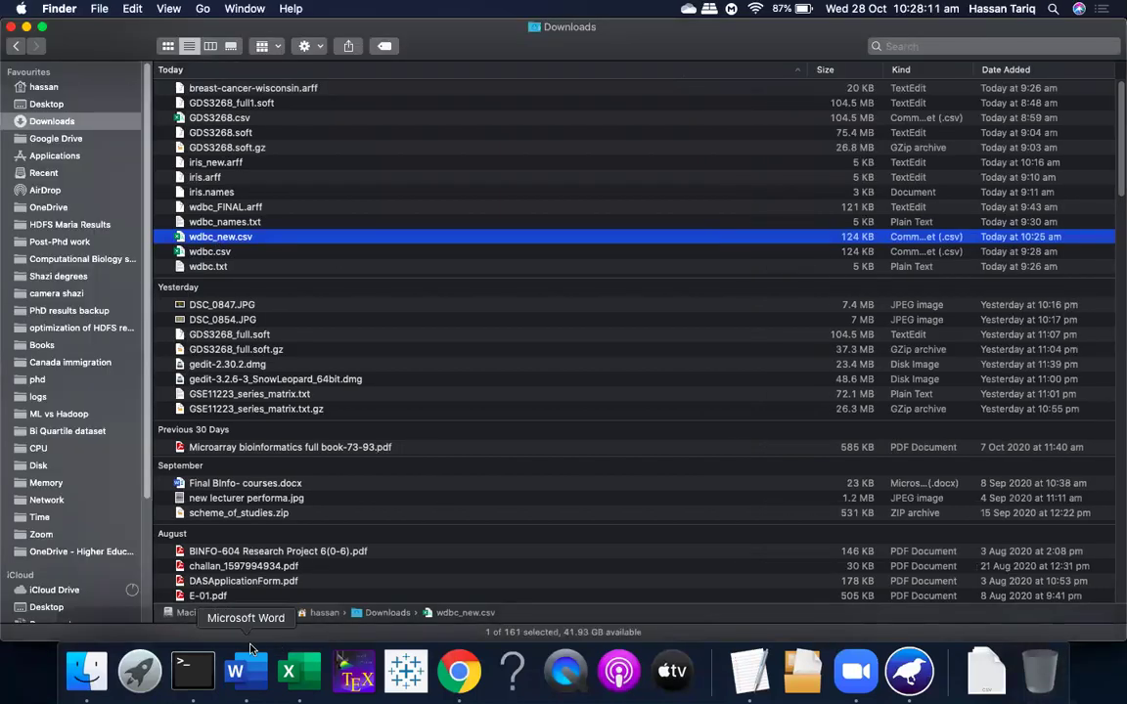
Switch to Microsoft Word, create a blank document, and begin the header line with ID,class,
left_click(259, 677)
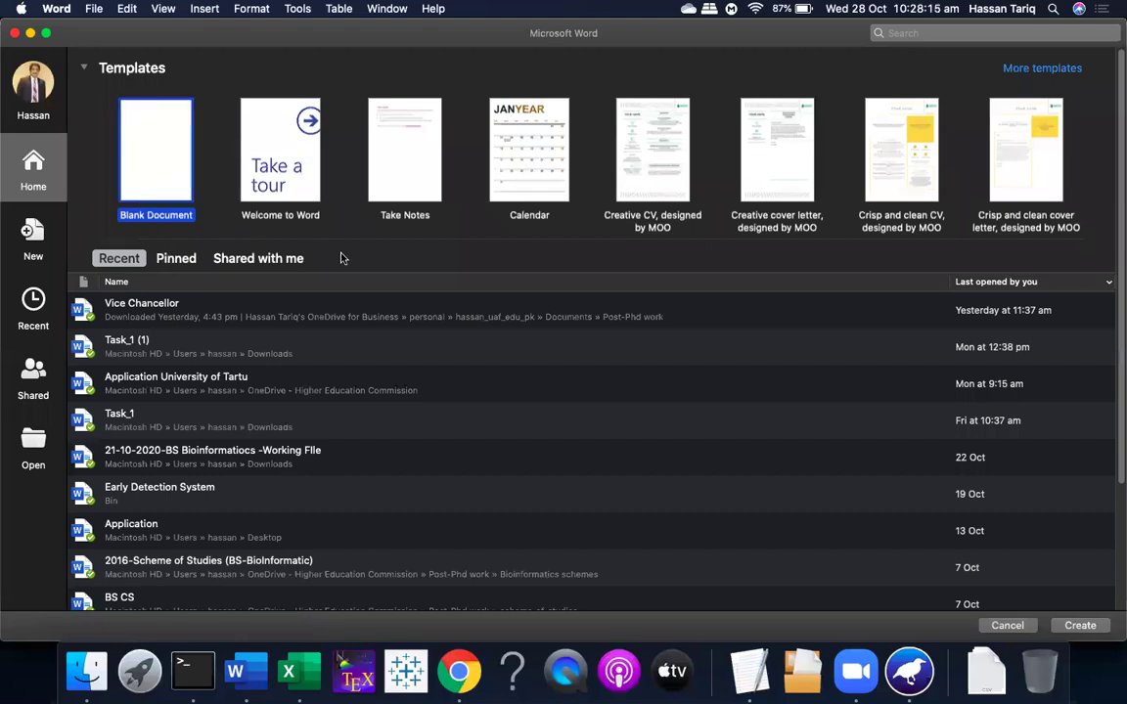
key("Return")
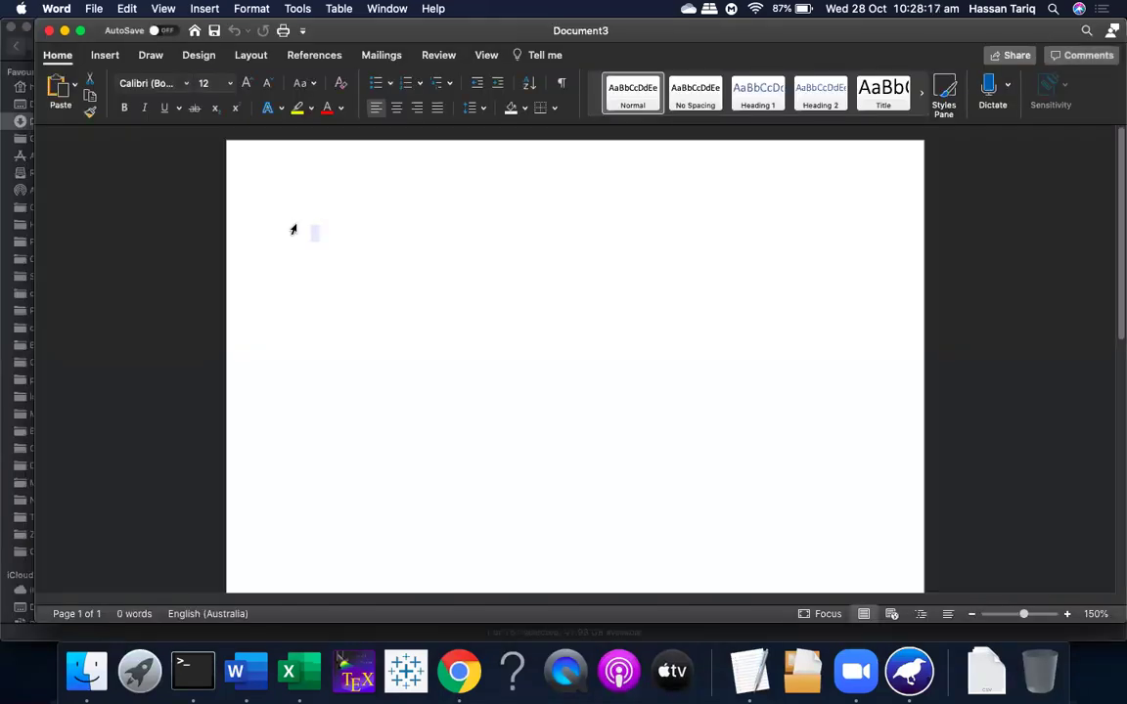
left_click(313, 235)
type("ID,")
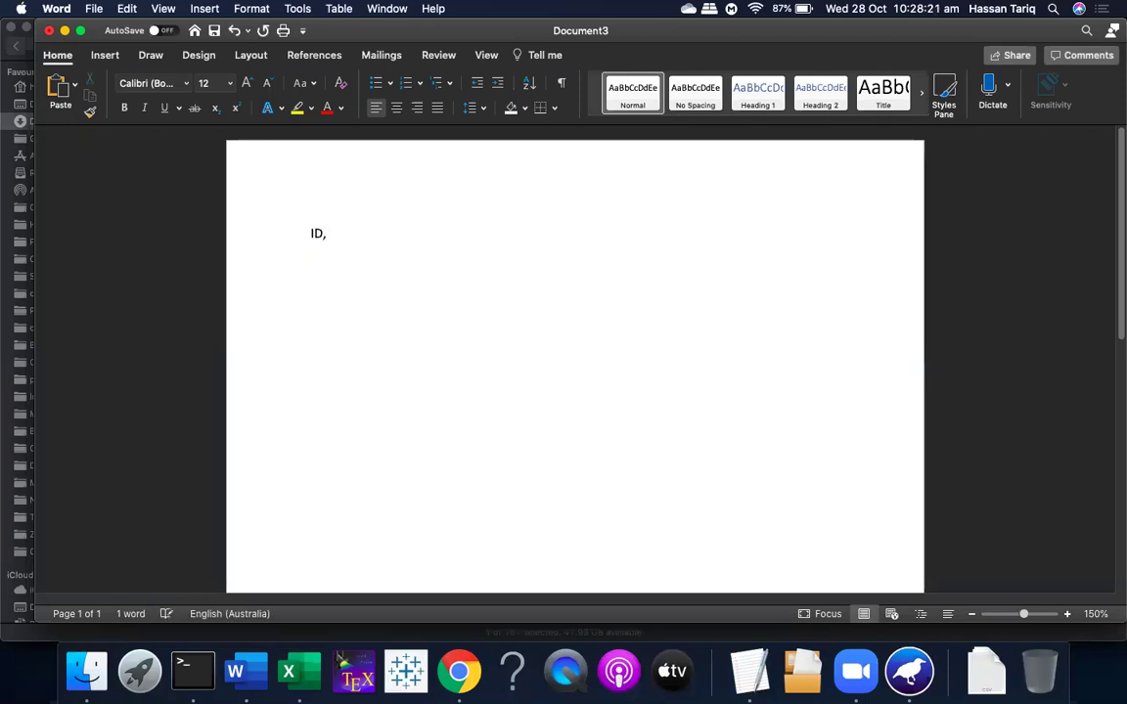
type("class")
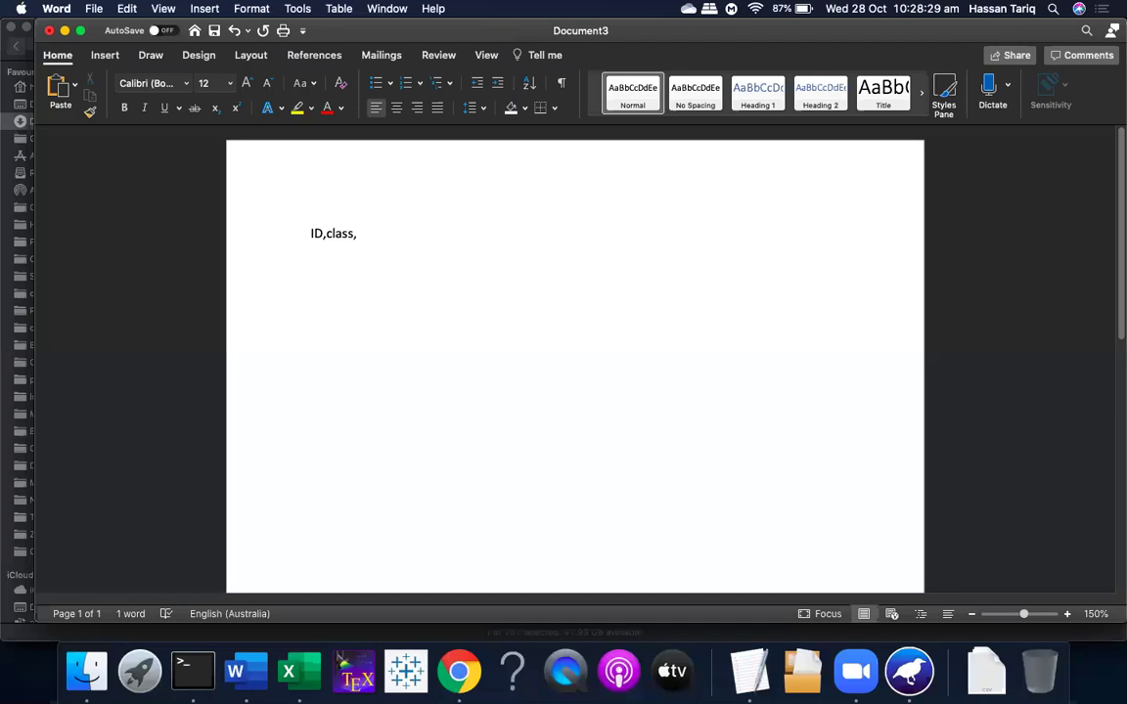
Continue the header line with the comma-separated feature names F1 through F10, without spaces
type(", f1")
key("BackSpace")
key("BackSpace")
type("F1,F2,F3,F4,F5,F")
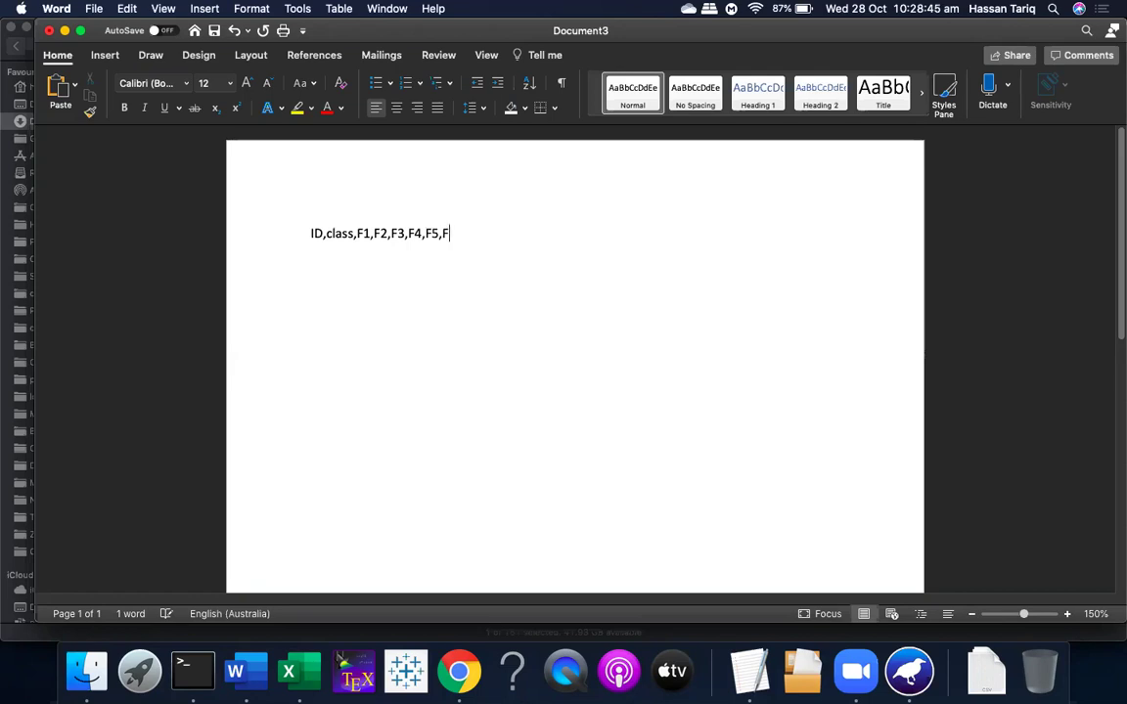
type("6,F7,F8,F9")
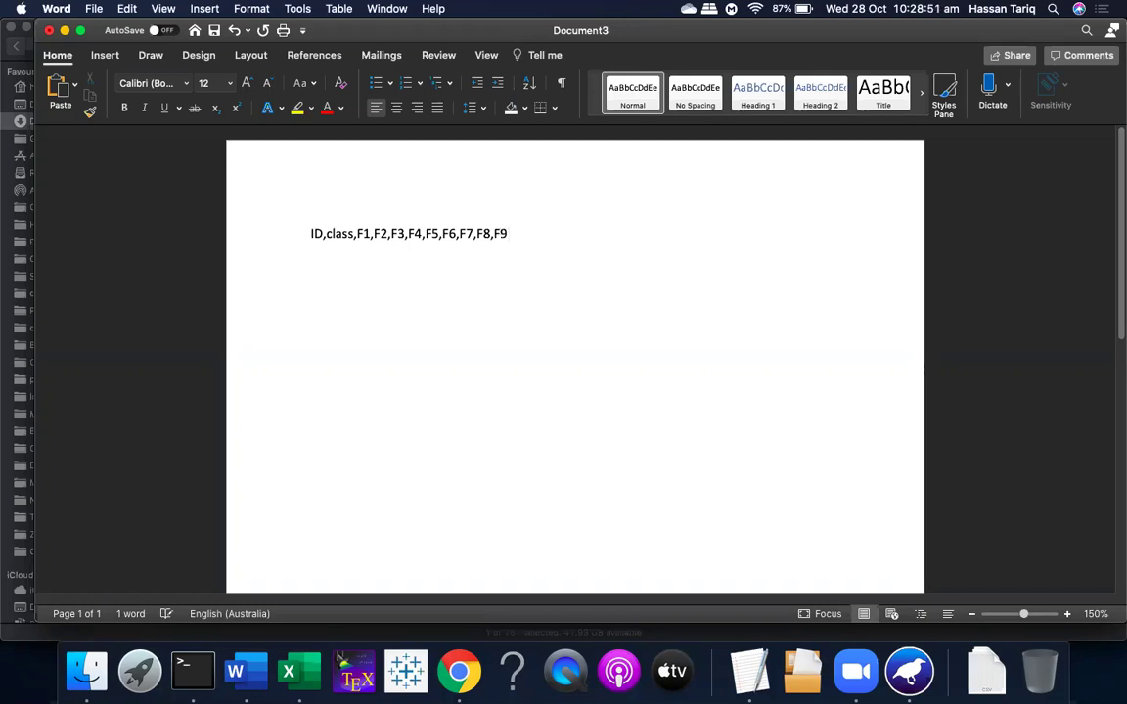
type("10")
Append a comma and a copy of the F1 to F10 list to the header line, with no space between
left_click_drag(356, 233, 533, 237)
key("super+c")
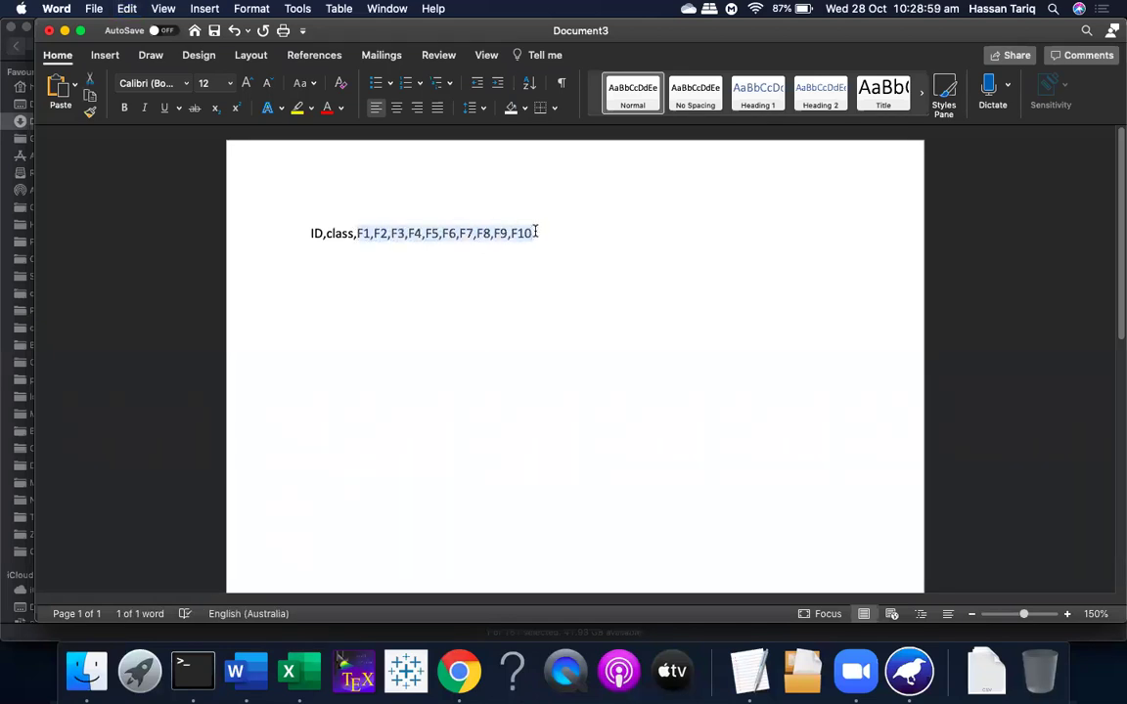
left_click(532, 235)
type(",")
key("super+v")
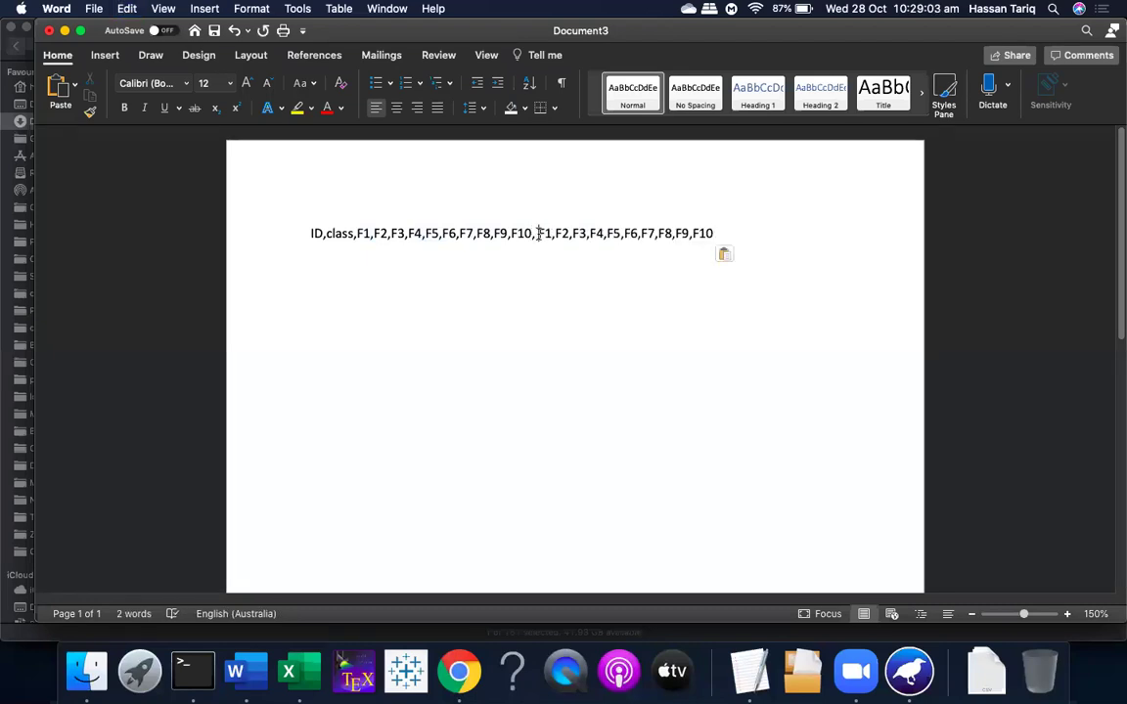
left_click(537, 233)
key("BackSpace")
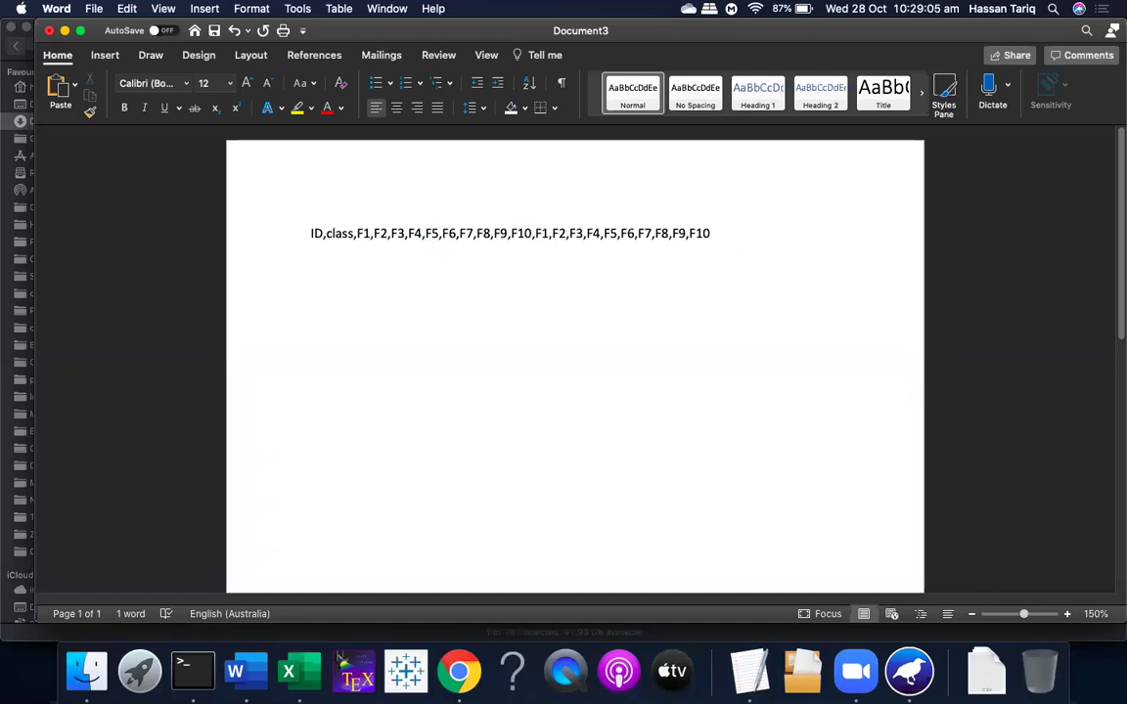
Renumber the second set of feature names as F11 through F20 and end it with a comma
type("1")
left_click(564, 233)
type("1")
left_click(590, 233)
type("1")
left_click(614, 233)
type("1")
left_click(637, 233)
type("1")
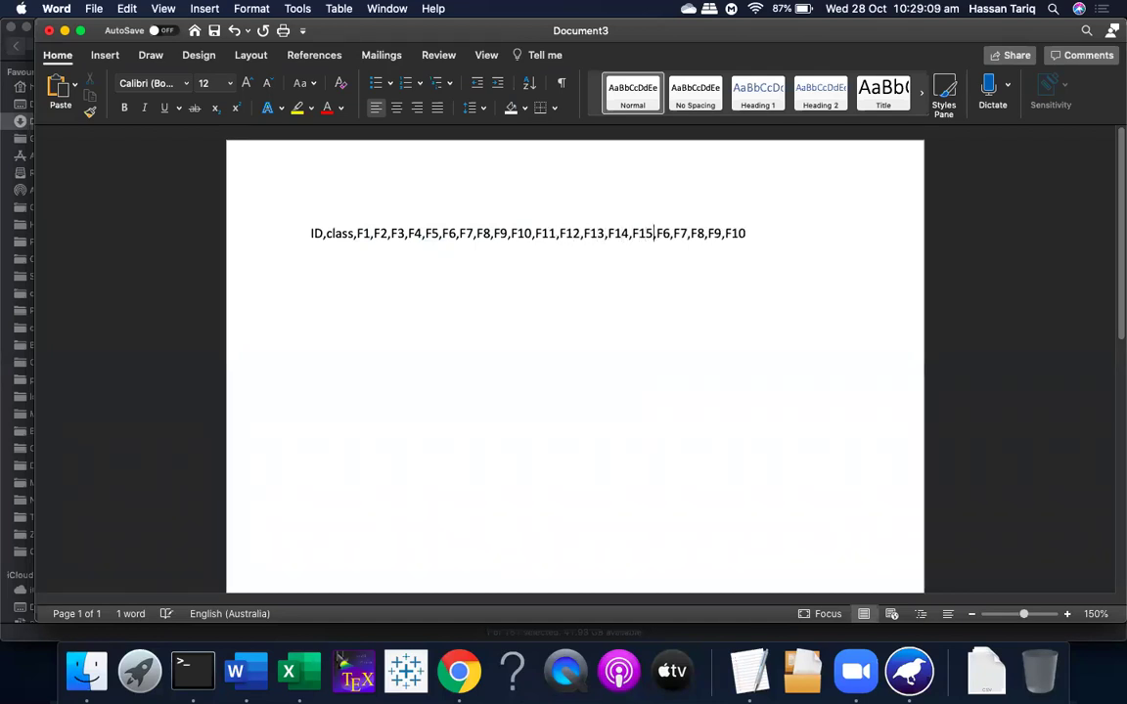
left_click(663, 232)
type("1")
left_click(685, 233)
type("1")
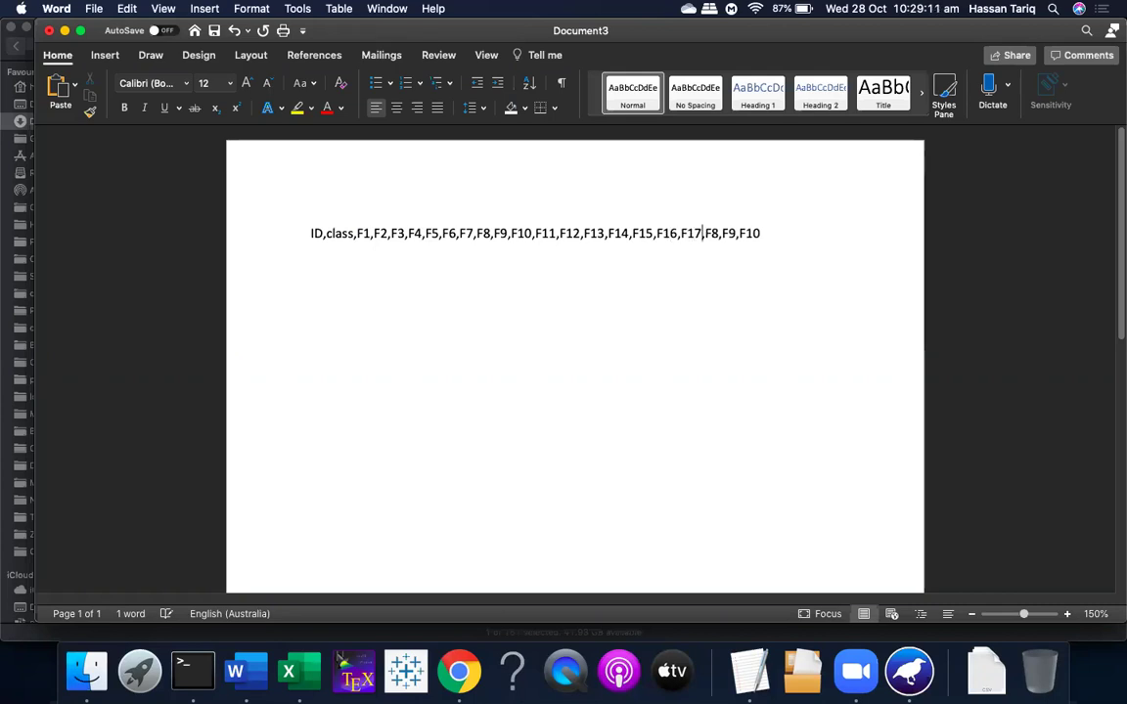
left_click(711, 233)
type("1")
left_click(731, 232)
type("1")
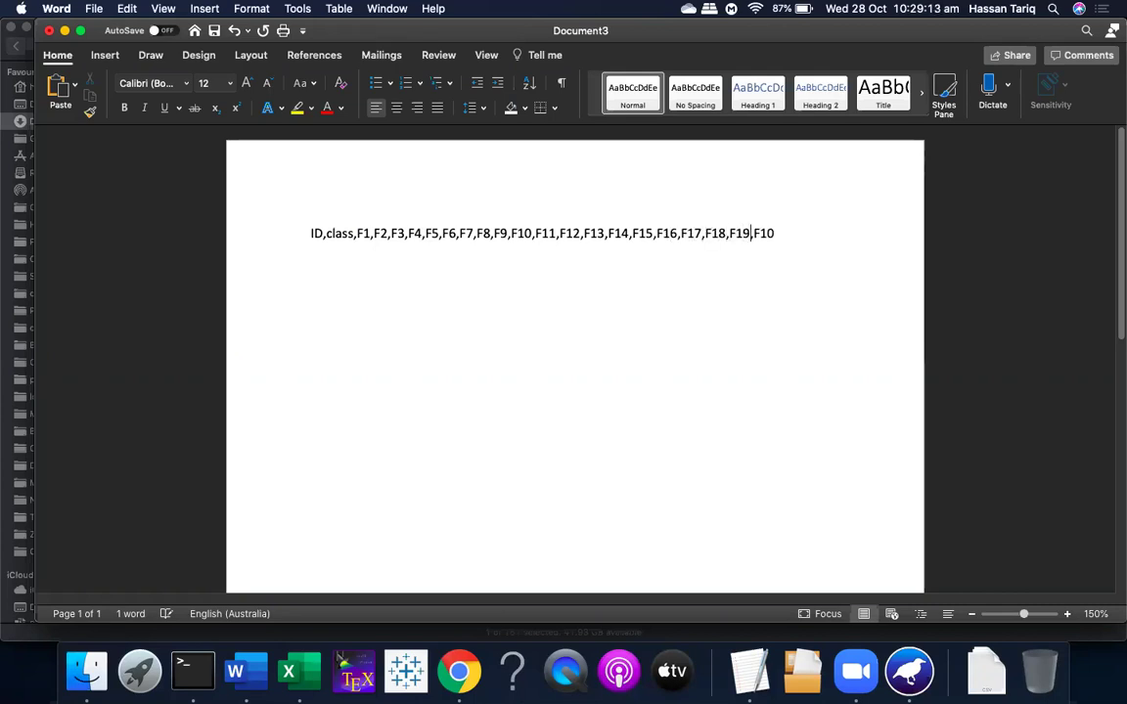
key("Delete")
type("20,")
Paste another copy of the F1 to F10 list after F20 and remove the space before it
key("super+v")
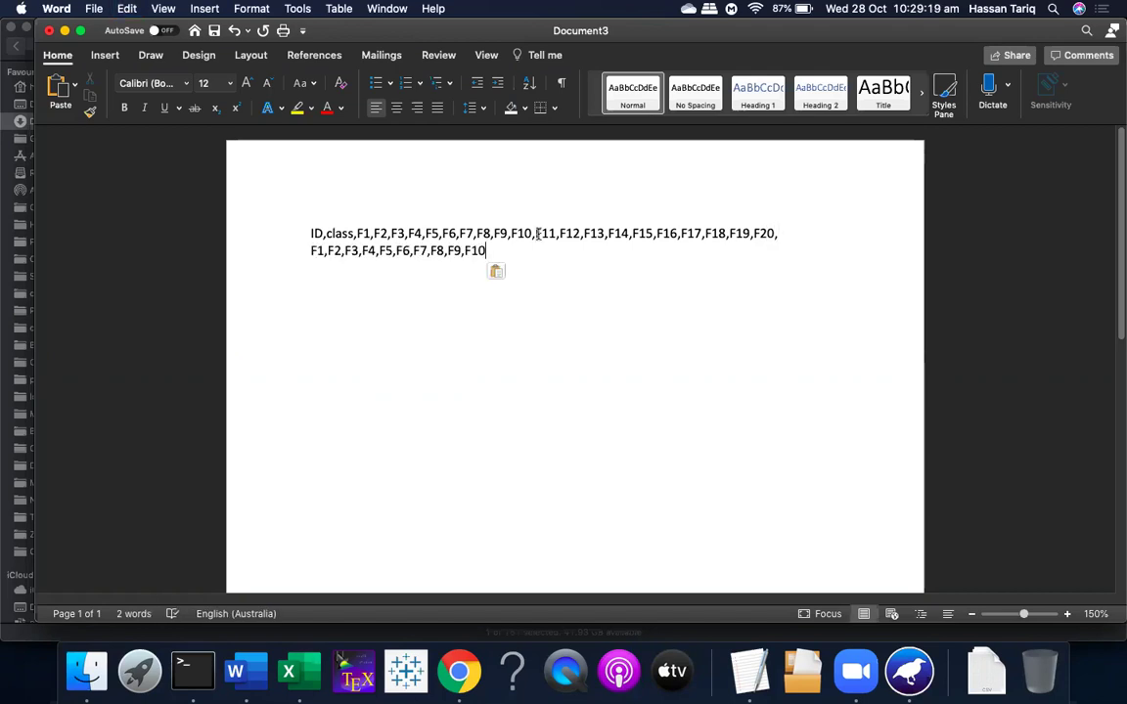
key("Left")
key("Left")
key("Left")
key("Left")
key("Left")
key("Left")
key("Left")
key("Left")
key("Left")
key("Left")
key("Left")
key("Left")
key("Left")
key("Left")
key("Left")
key("Left")
key("Left")
key("Left")
key("Left")
key("Left")
key("Left")
key("Left")
key("Left")
key("BackSpace")
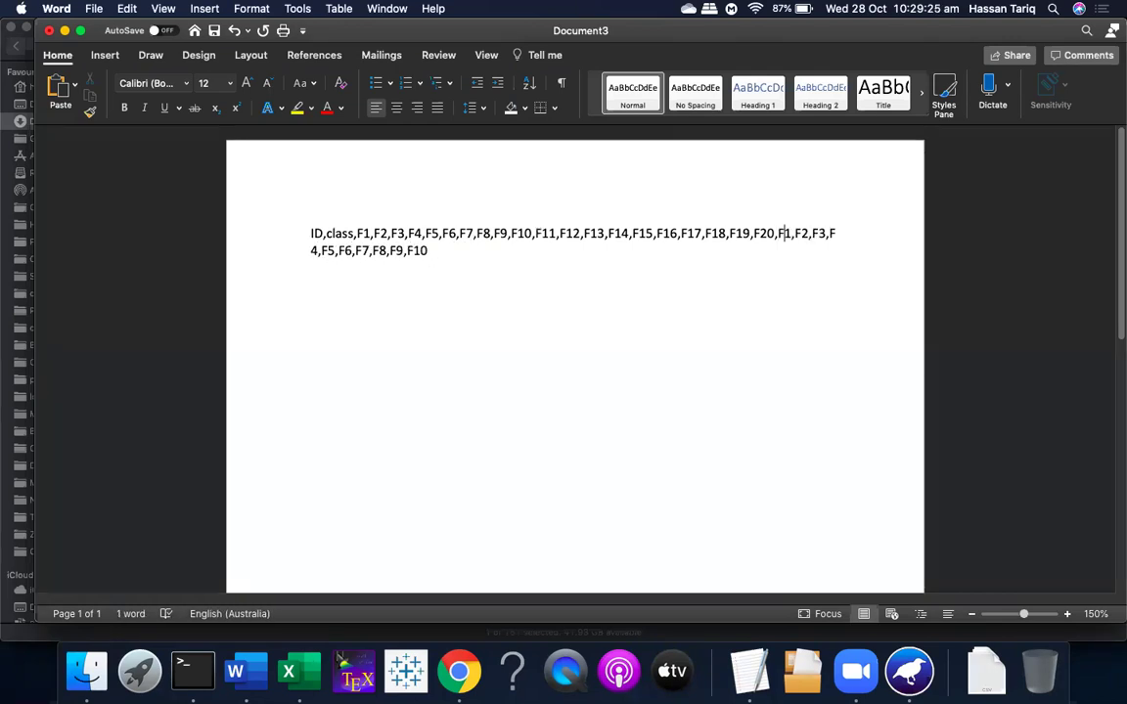
Renumber the third set of feature names as F21 through F30
type("22")
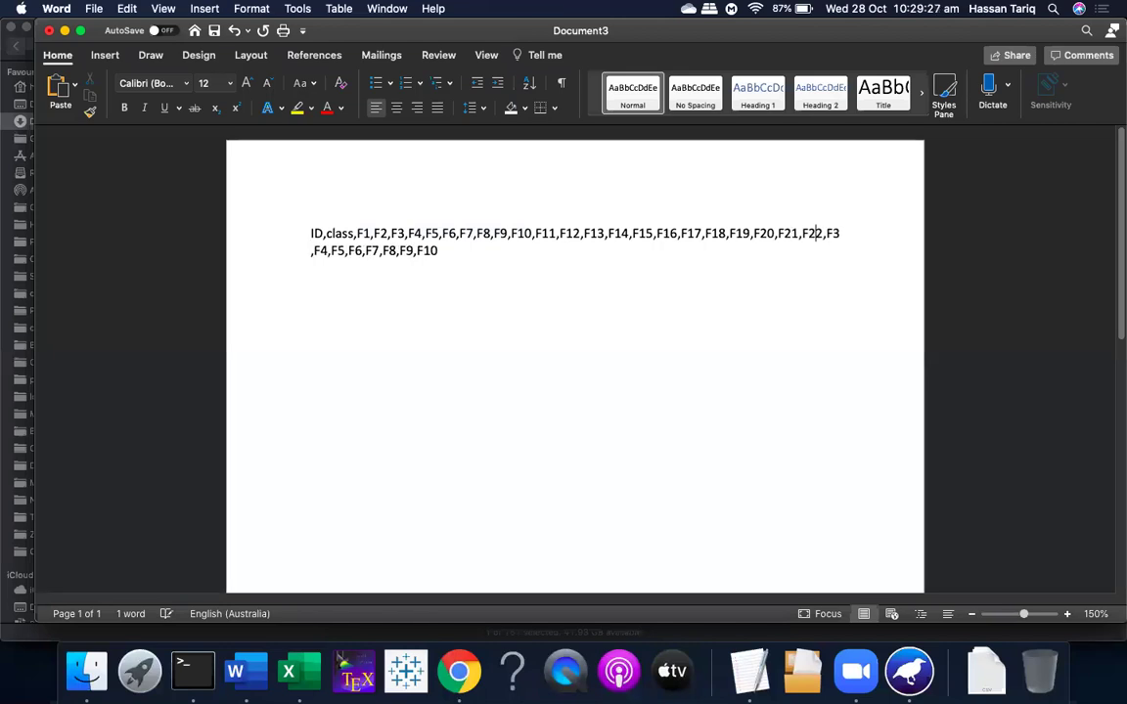
key("Right")
type("2")
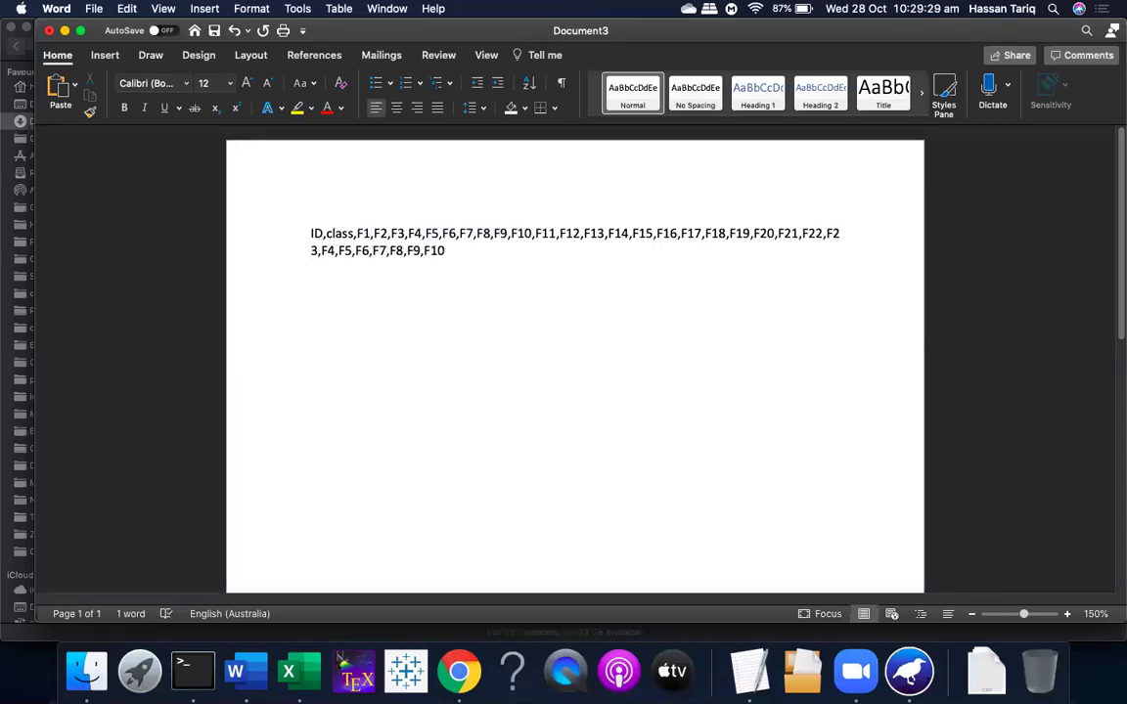
type("2,F")
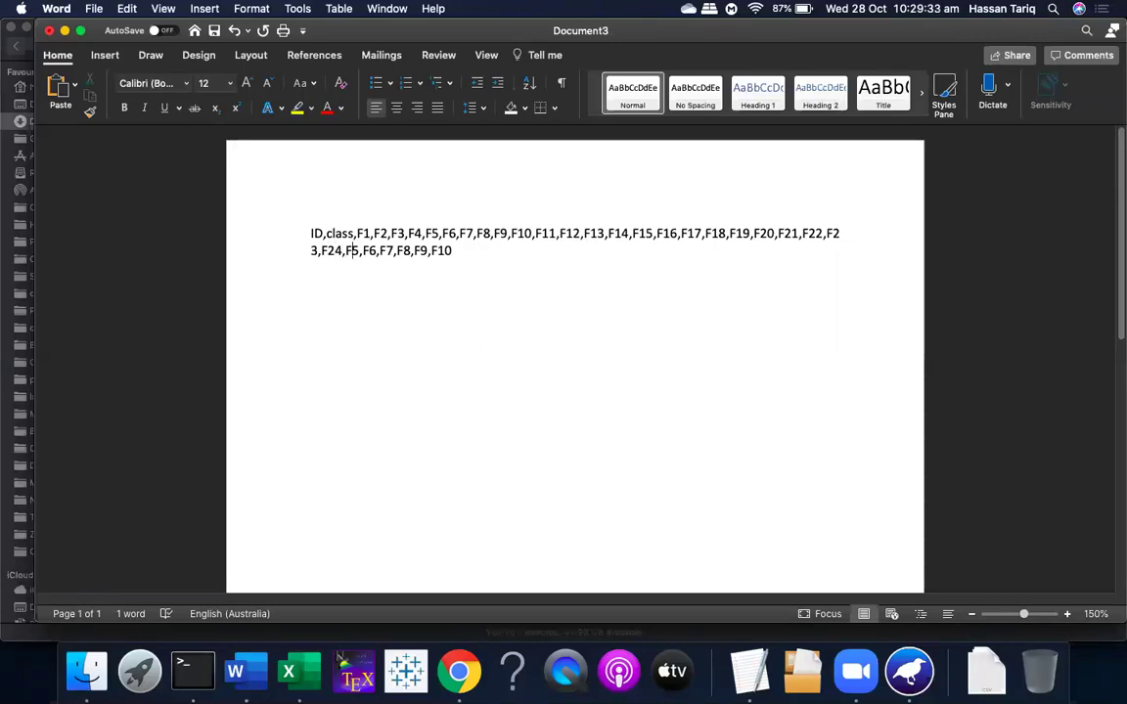
type("2")
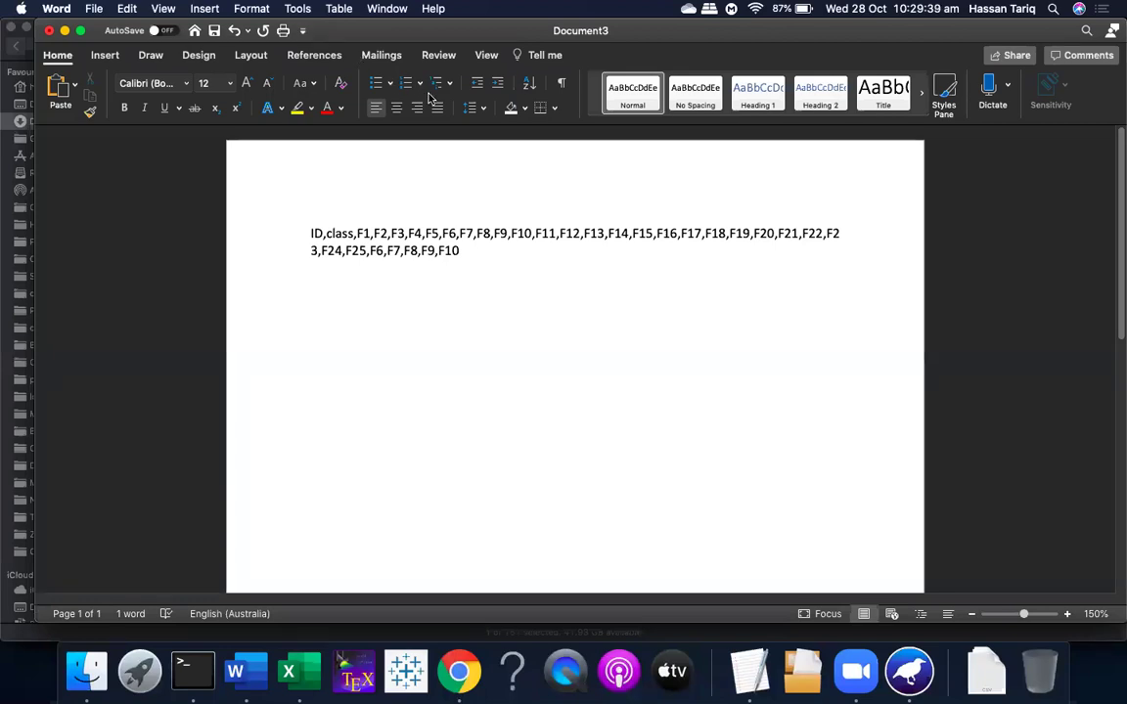
key("Right")
key("Right")
key("Right")
type("2")
key("Right")
key("Right")
key("Right")
type("2")
key("Right")
key("Right")
type("2")
key("Right")
key("Right")
key("Right")
type("2")
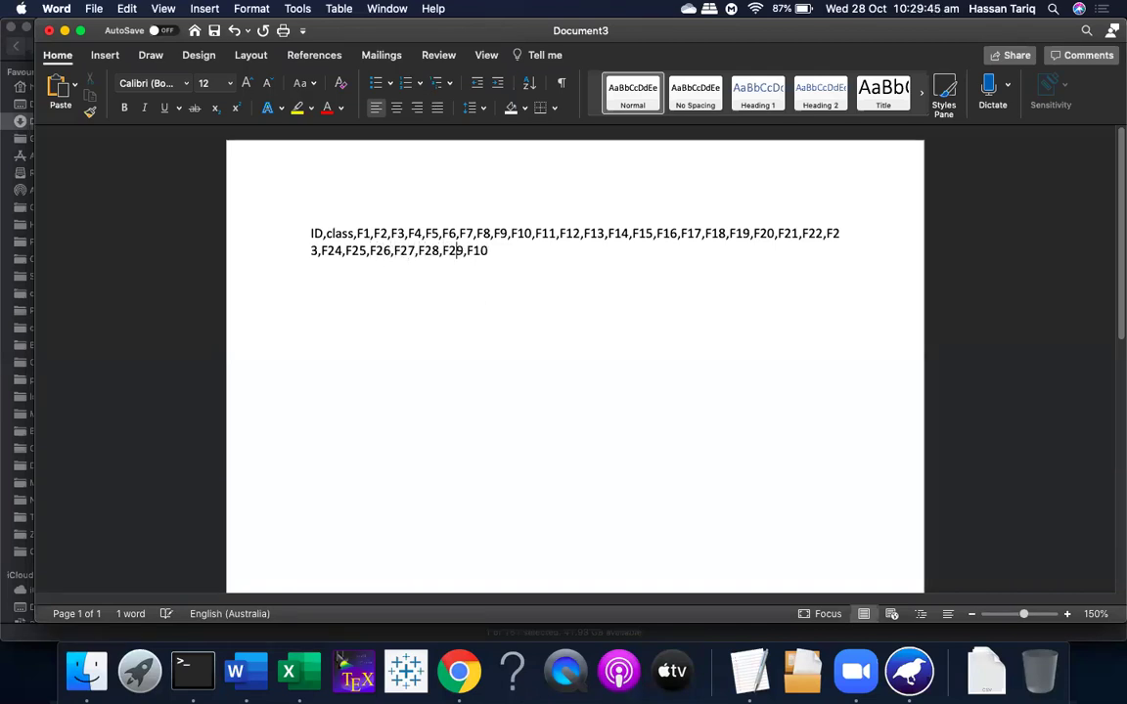
key("Right")
key("Right")
key("BackSpace")
type("3")
Copy the complete header line, from ID through F30, and switch to the Downloads folder in Finder
left_click_drag(499, 249, 294, 224)
key("super+c")
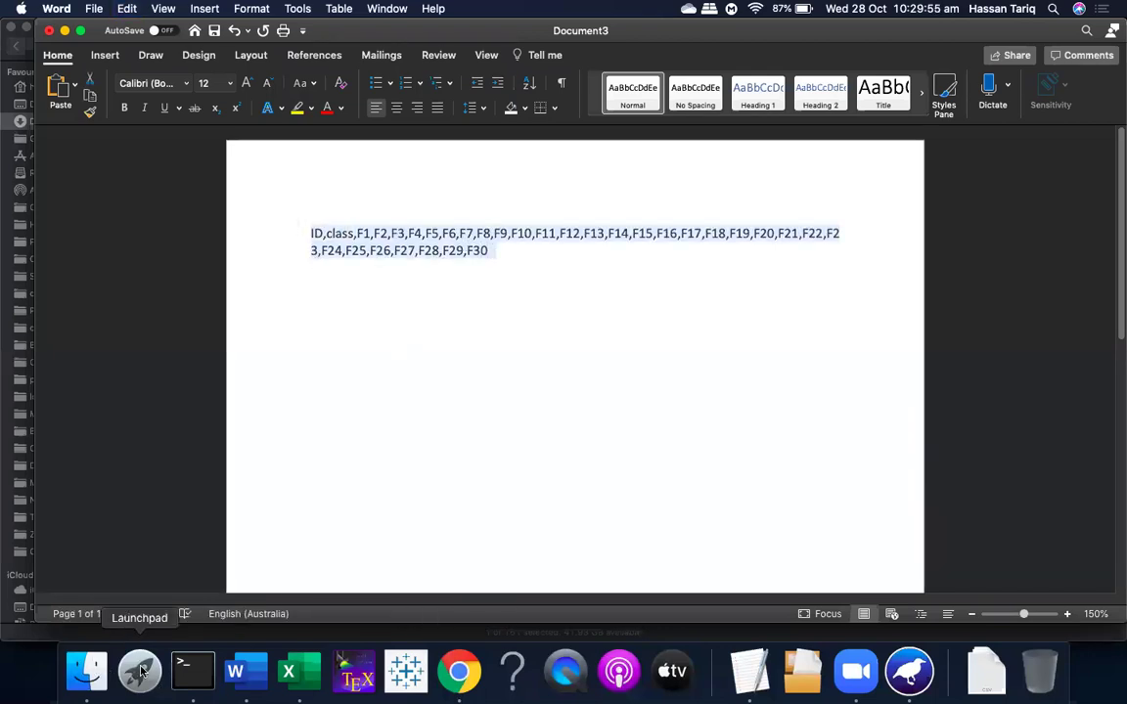
left_click(88, 667)
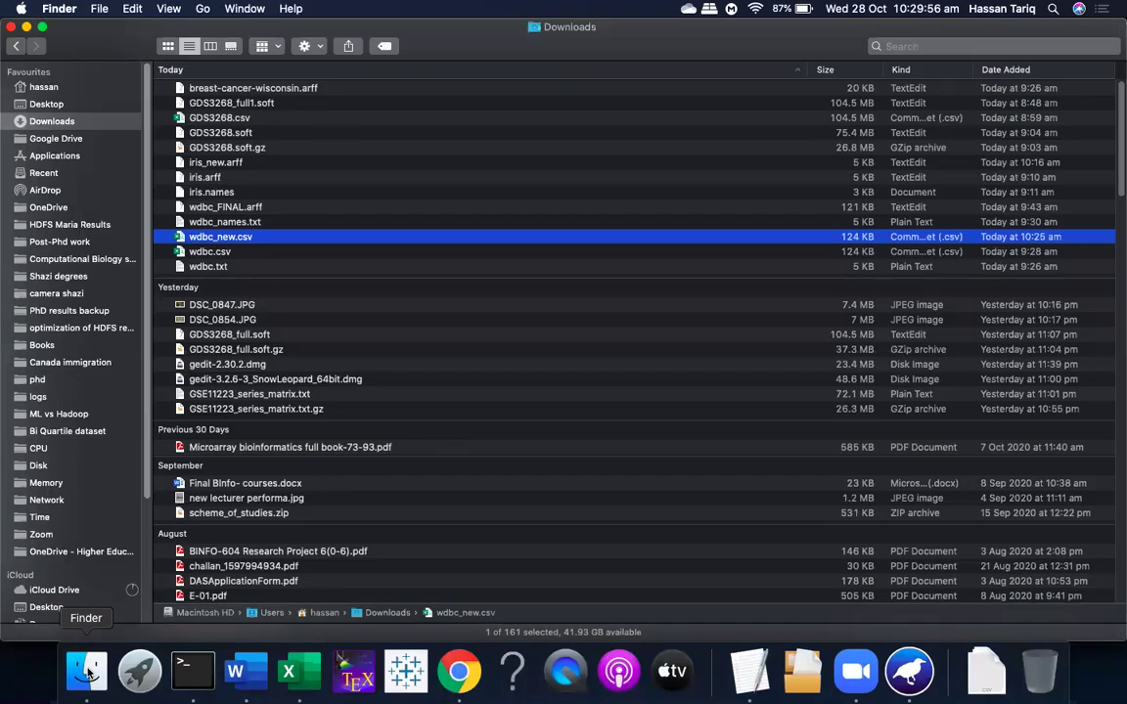
Open wdbc_new.csv in TextEdit, insert the copied header line above the first record, and close the saved file
double_click(227, 239)
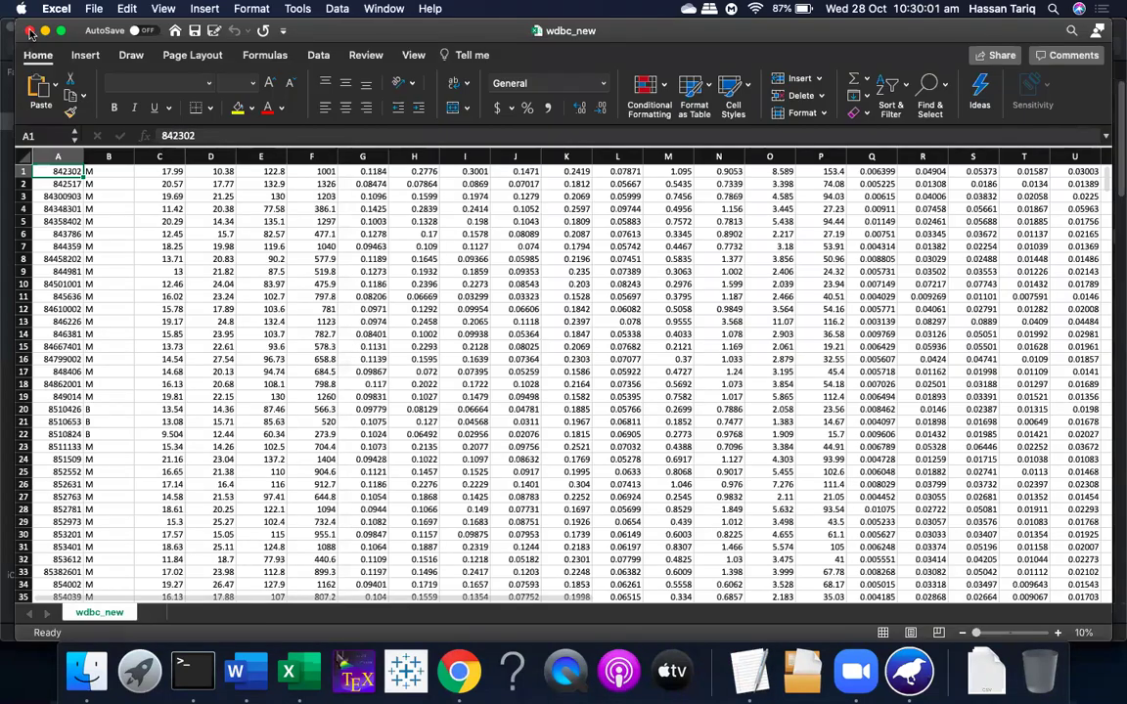
left_click(29, 32)
right_click(220, 238)
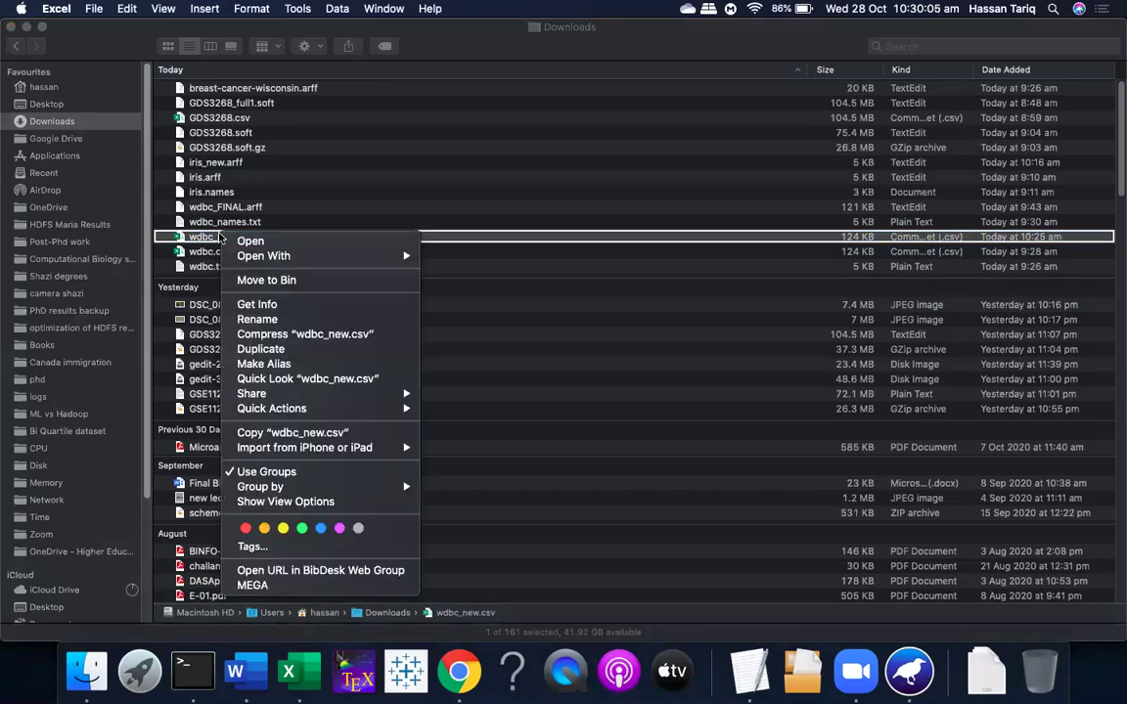
mouse_move(396, 255)
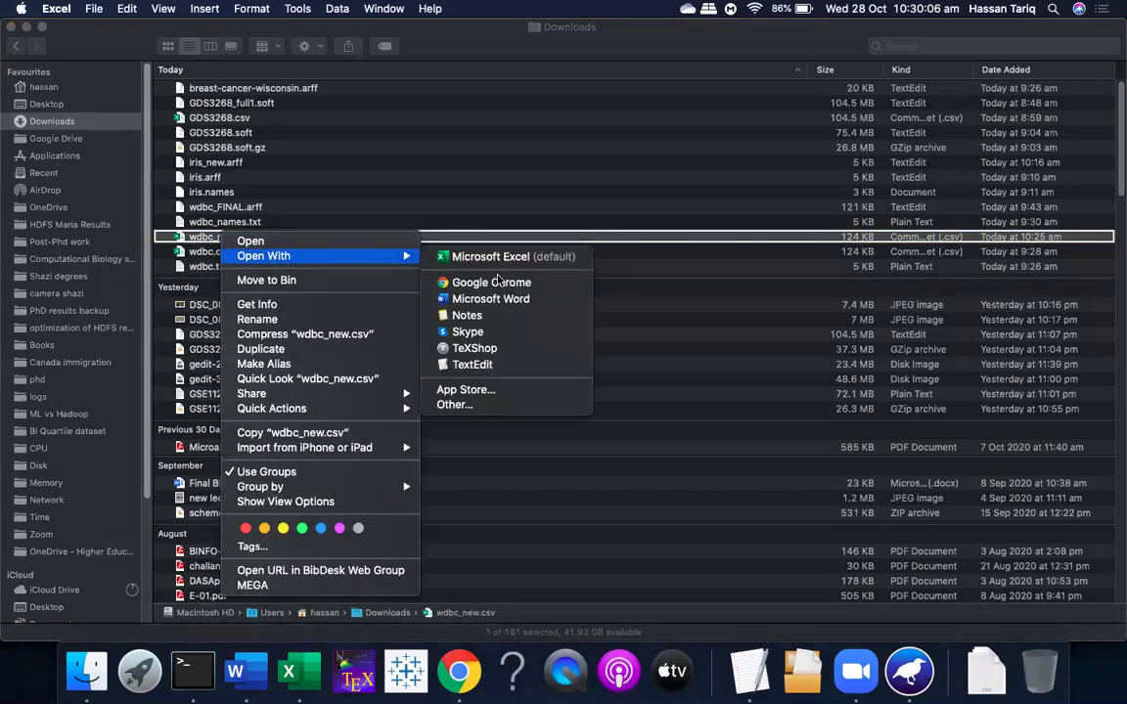
left_click(497, 364)
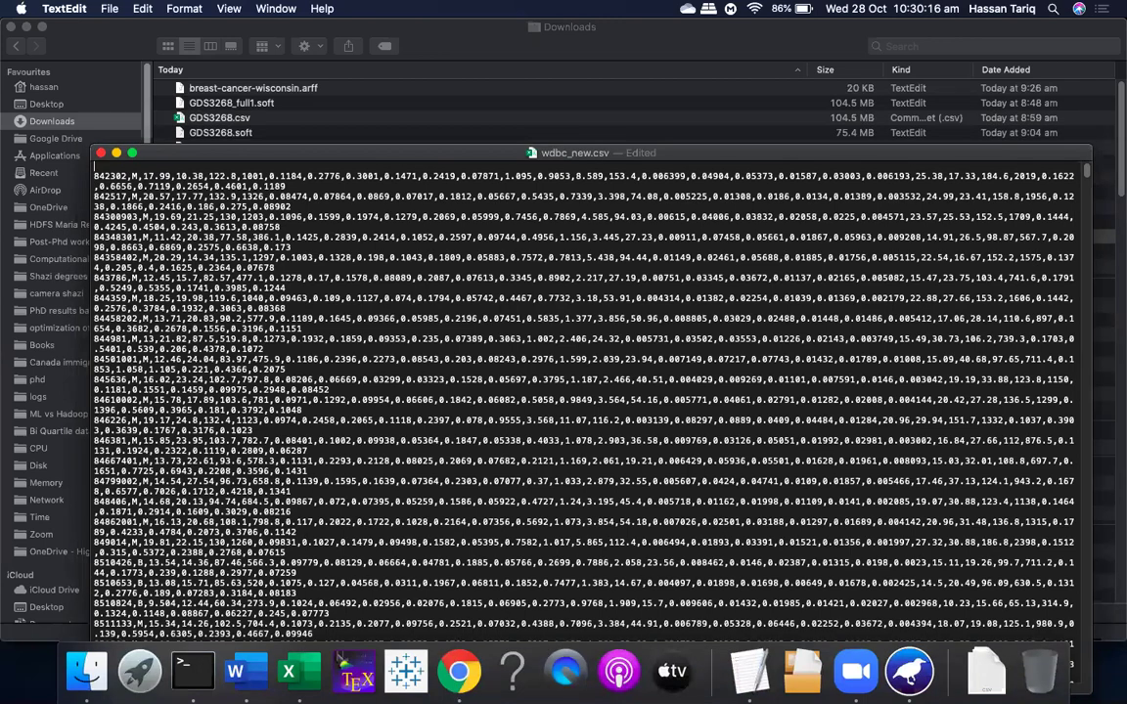
key("super+v")
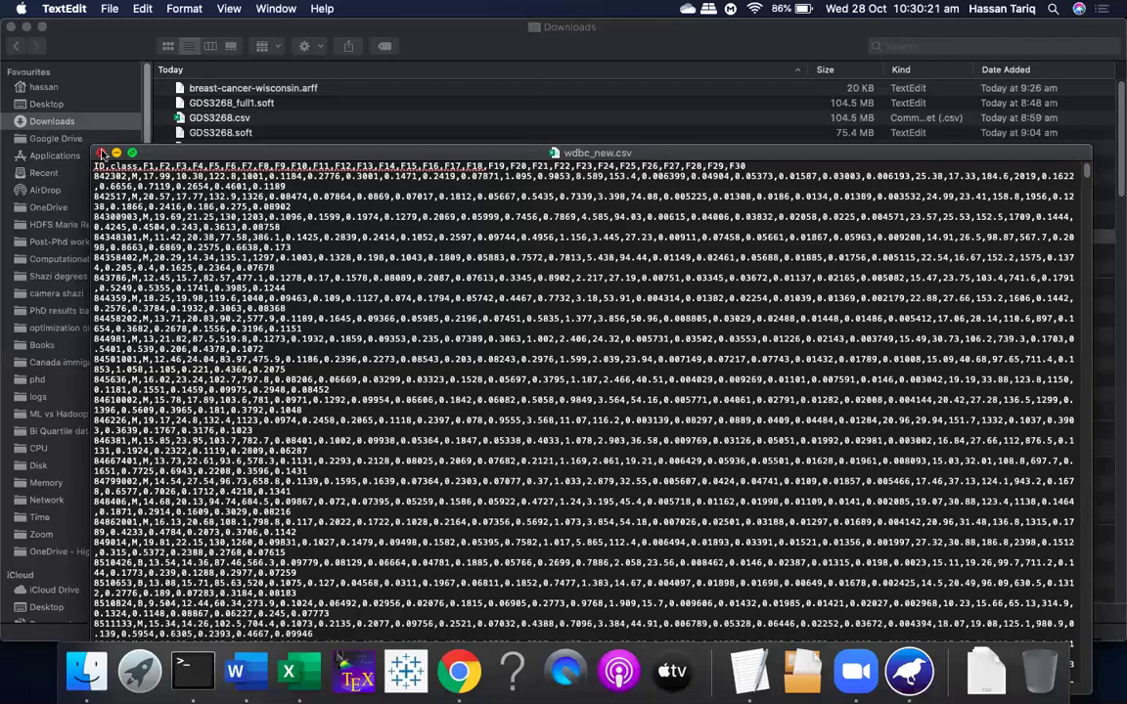
left_click(100, 152)
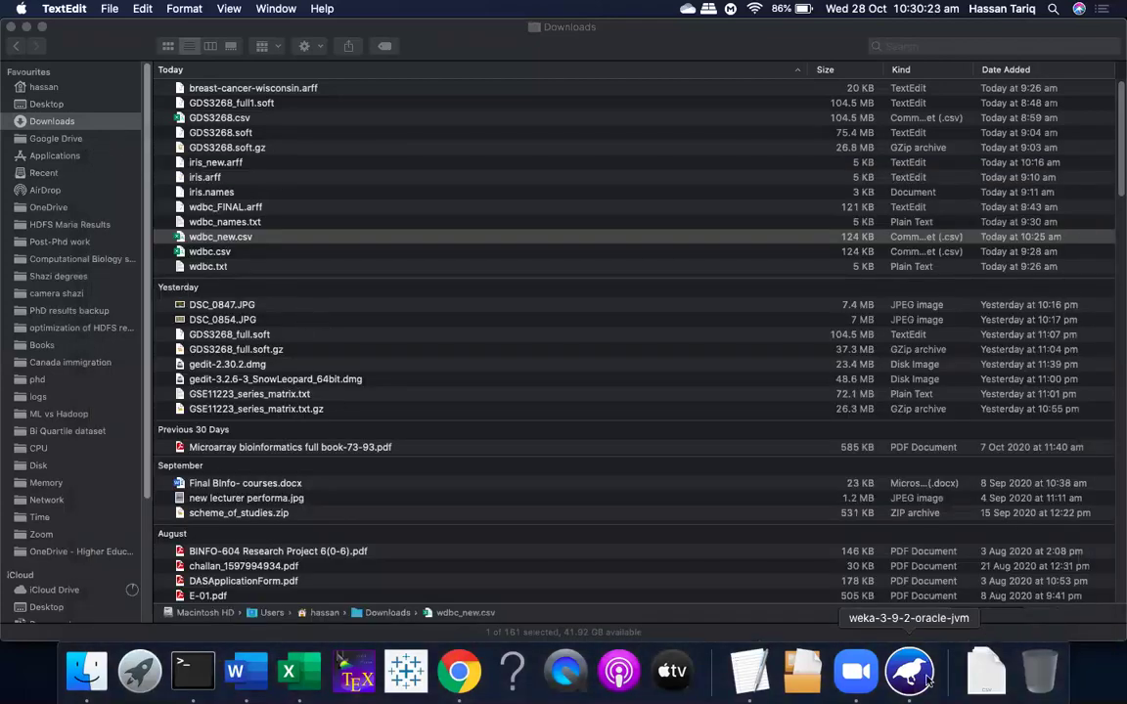
Switch to Weka Explorer, reload wdbc_new.csv from Downloads, and look through its attribute list
left_click(986, 671)
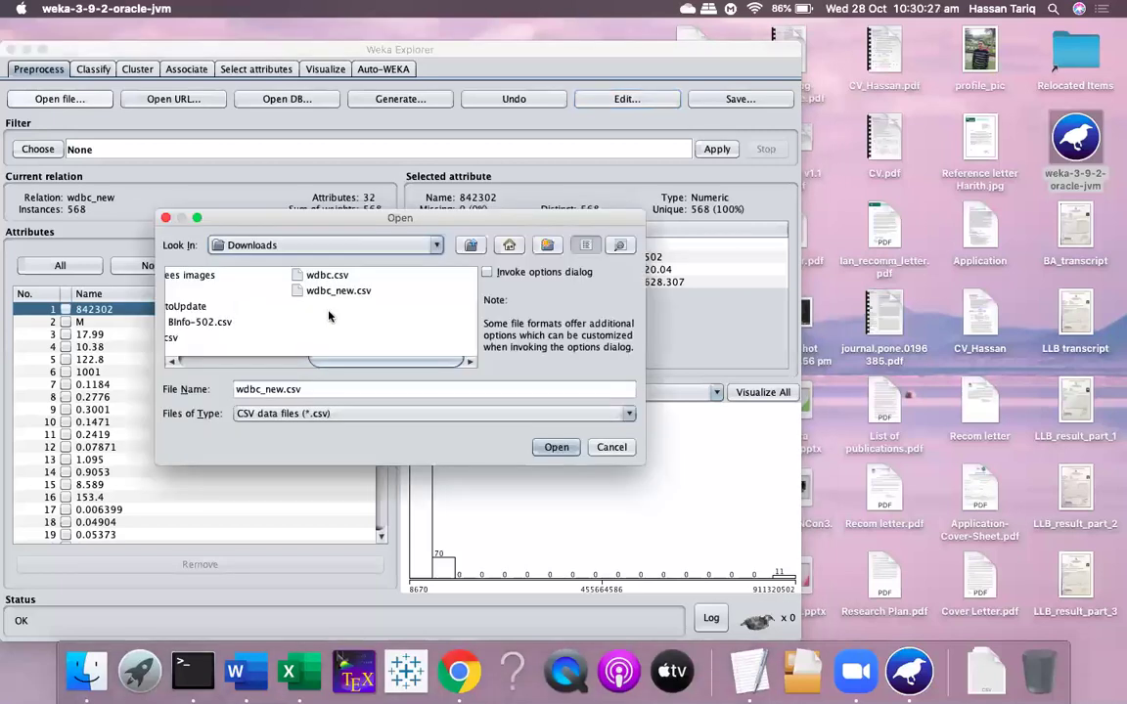
left_click(339, 290)
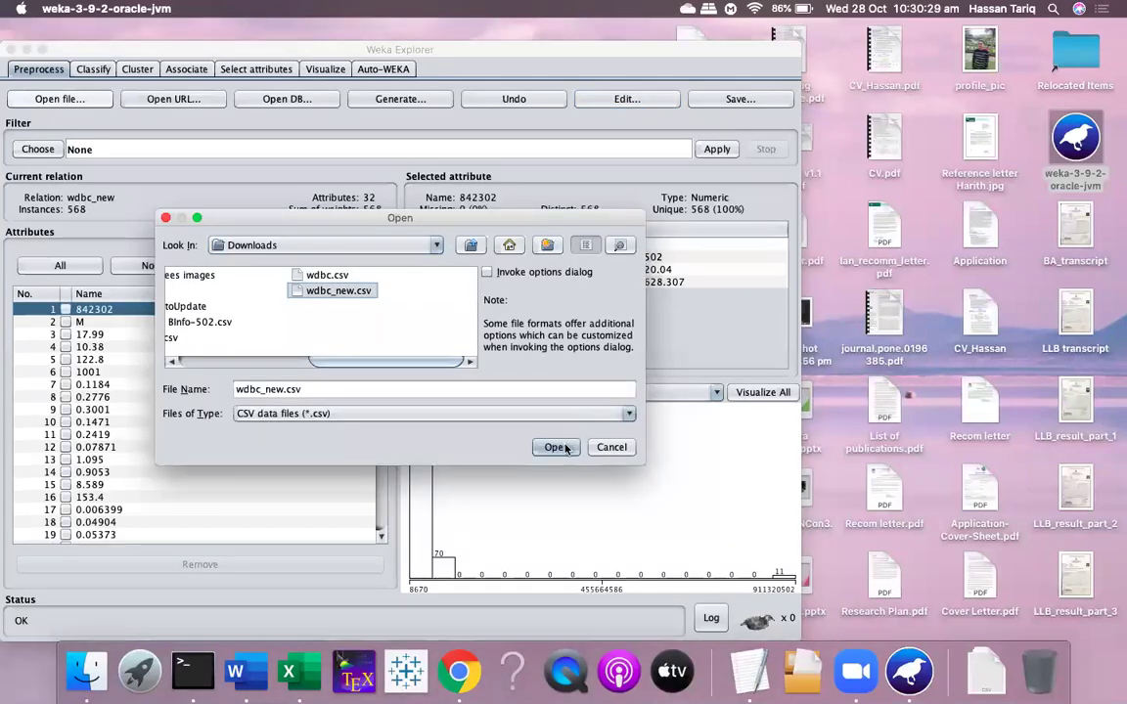
left_click(556, 447)
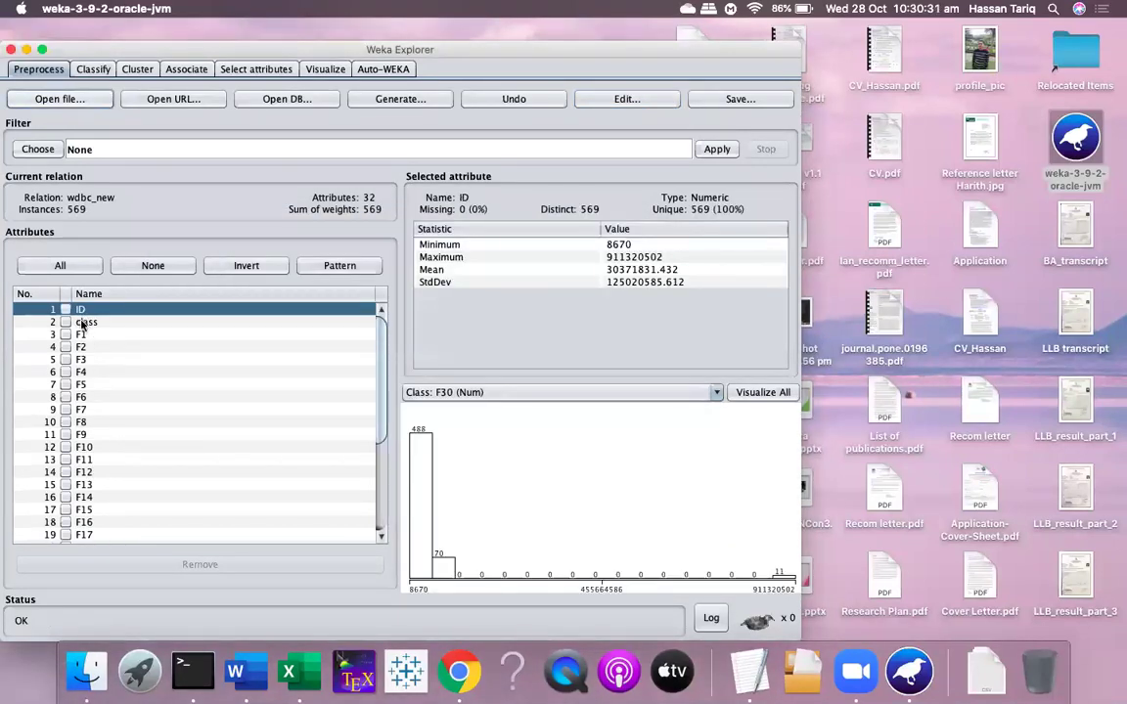
scroll(88, 430, "down", 5)
scroll(86, 436, "up", 5)
Delete the ID attribute in the data viewer
left_click(631, 99)
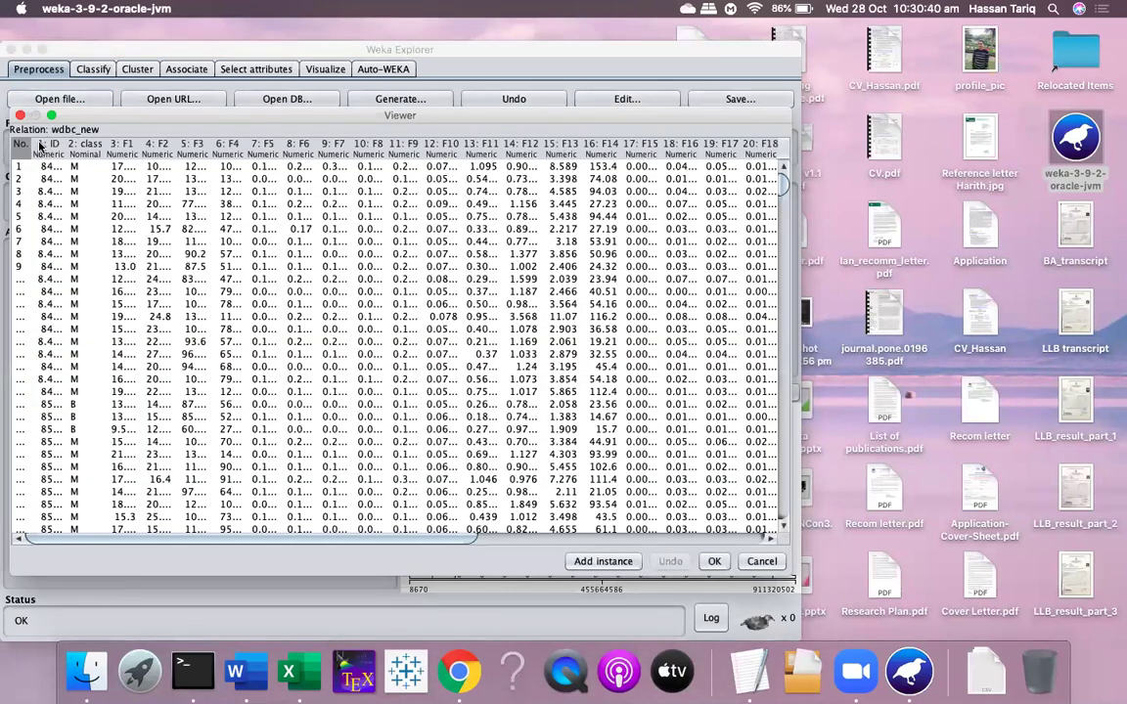
right_click(42, 145)
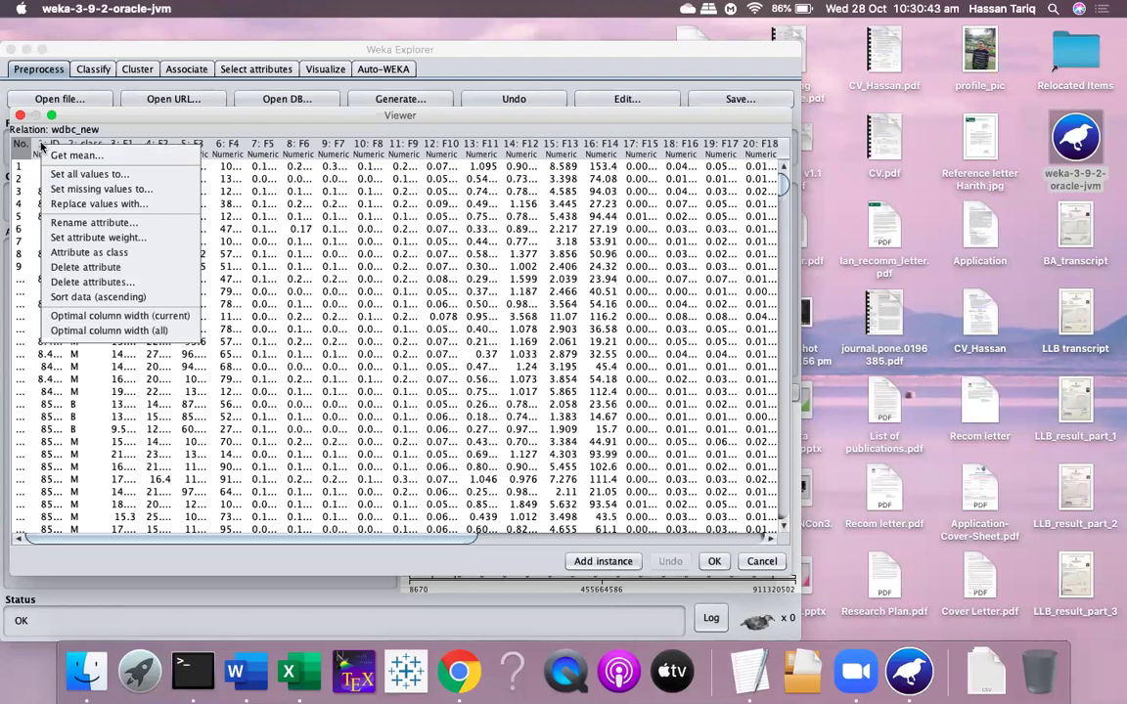
left_click(80, 244)
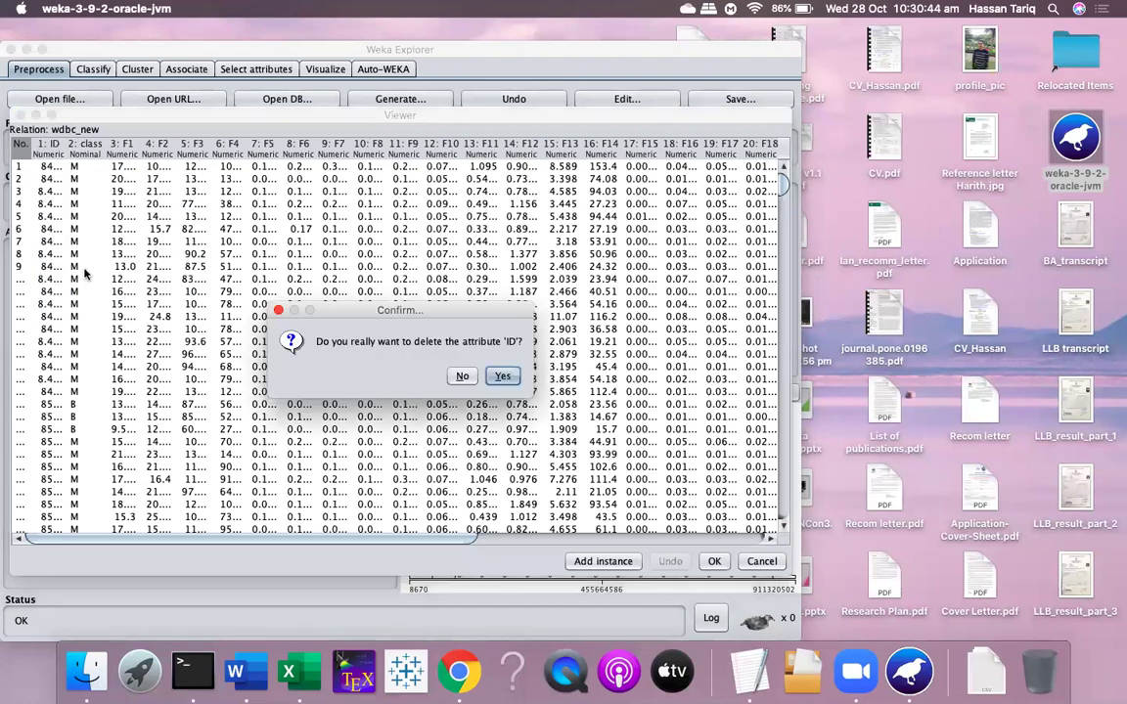
left_click(501, 377)
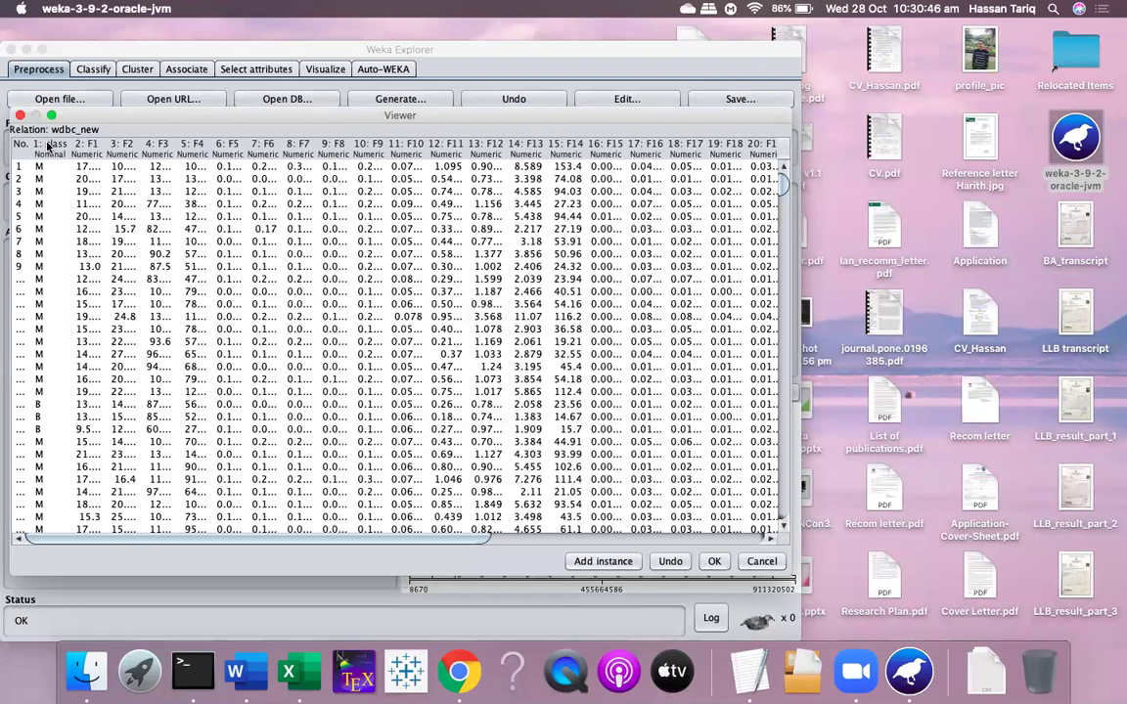
Set the class column as the class attribute, keep the viewer edits, and inspect class in the attribute list
left_click(47, 145)
right_click(43, 149)
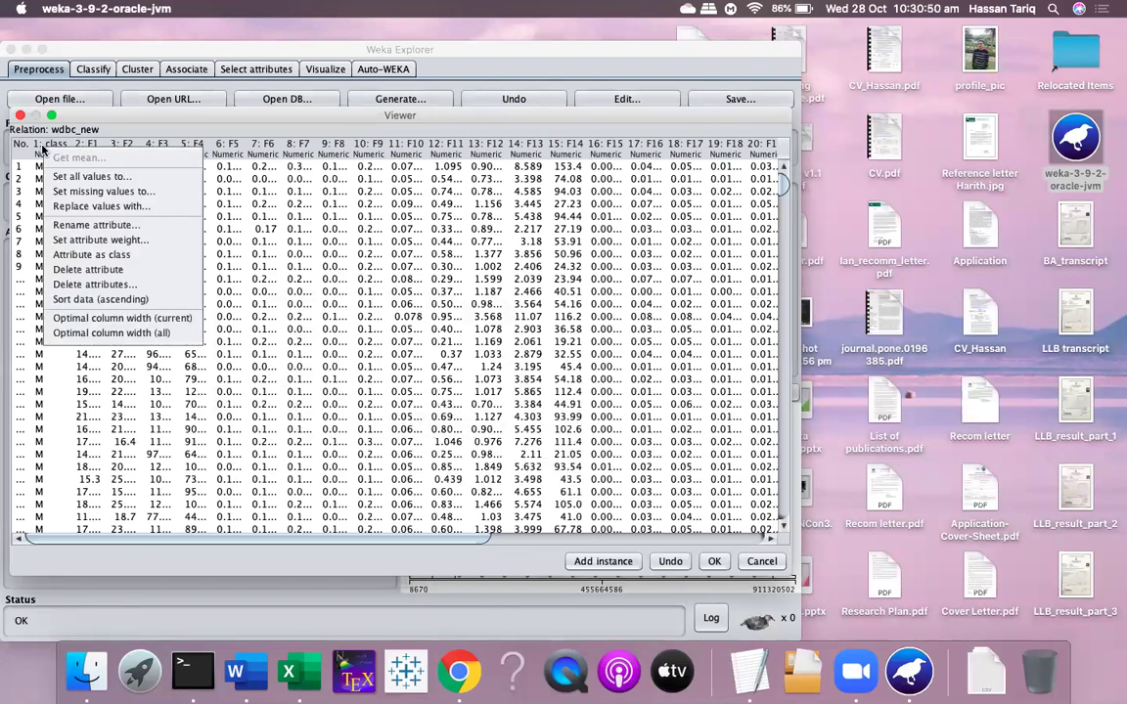
left_click(69, 257)
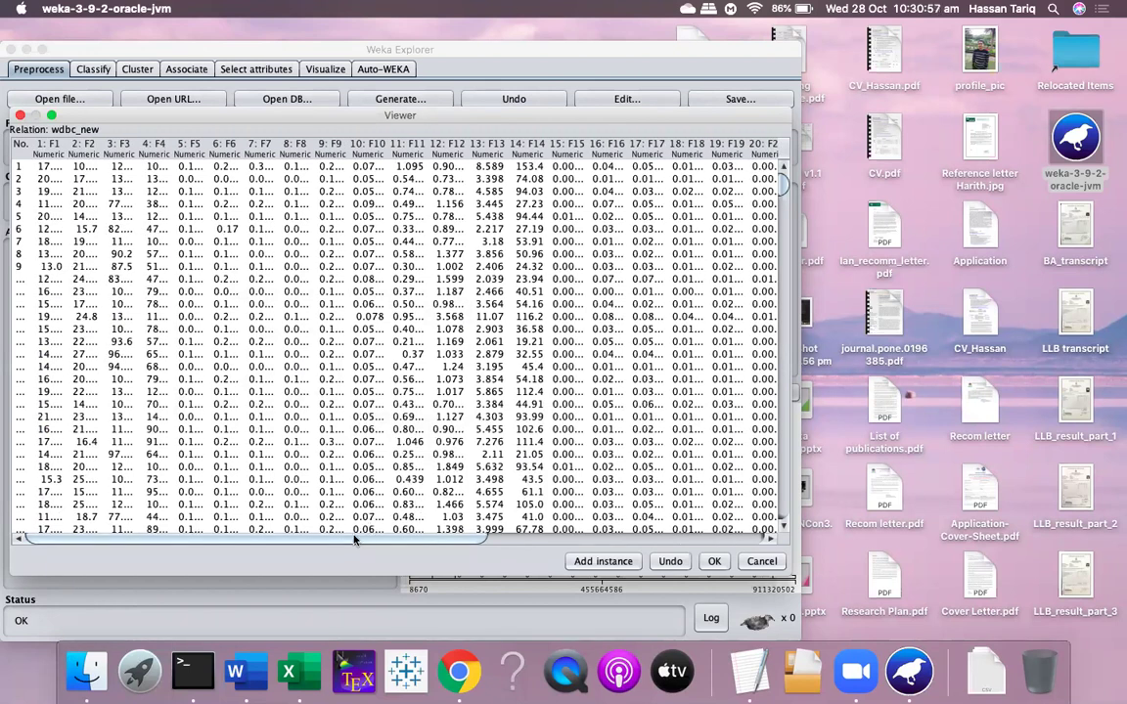
scroll(323, 490, "right", 5)
scroll(781, 579, "right", 5)
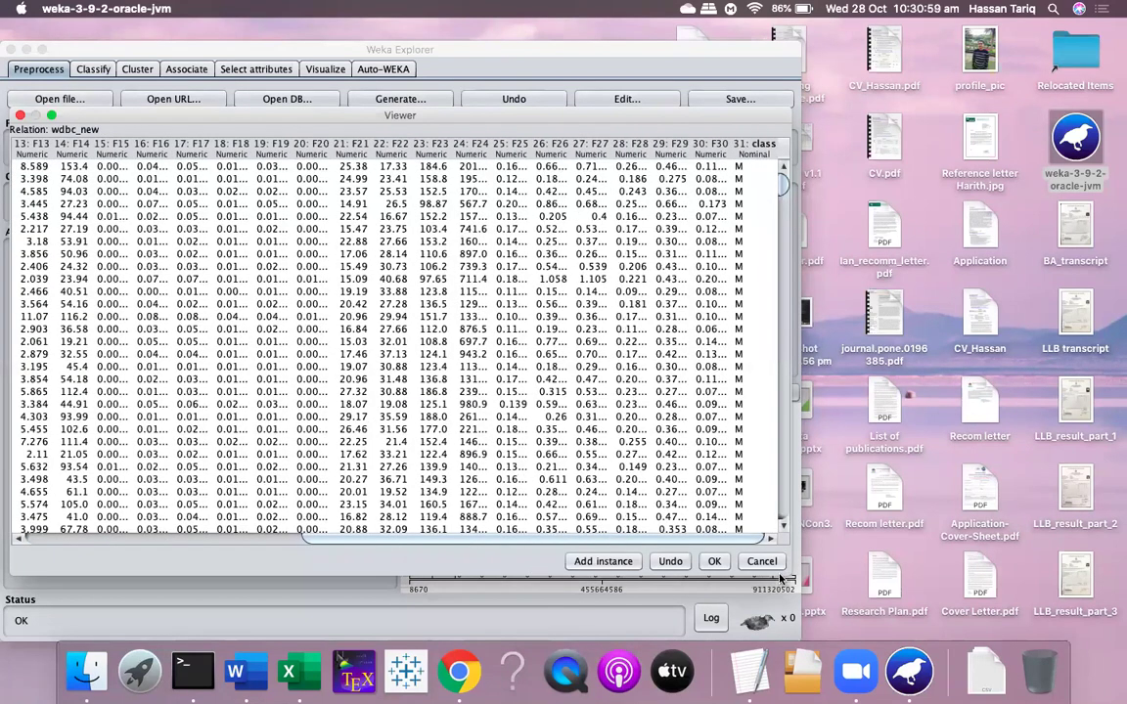
left_click(714, 562)
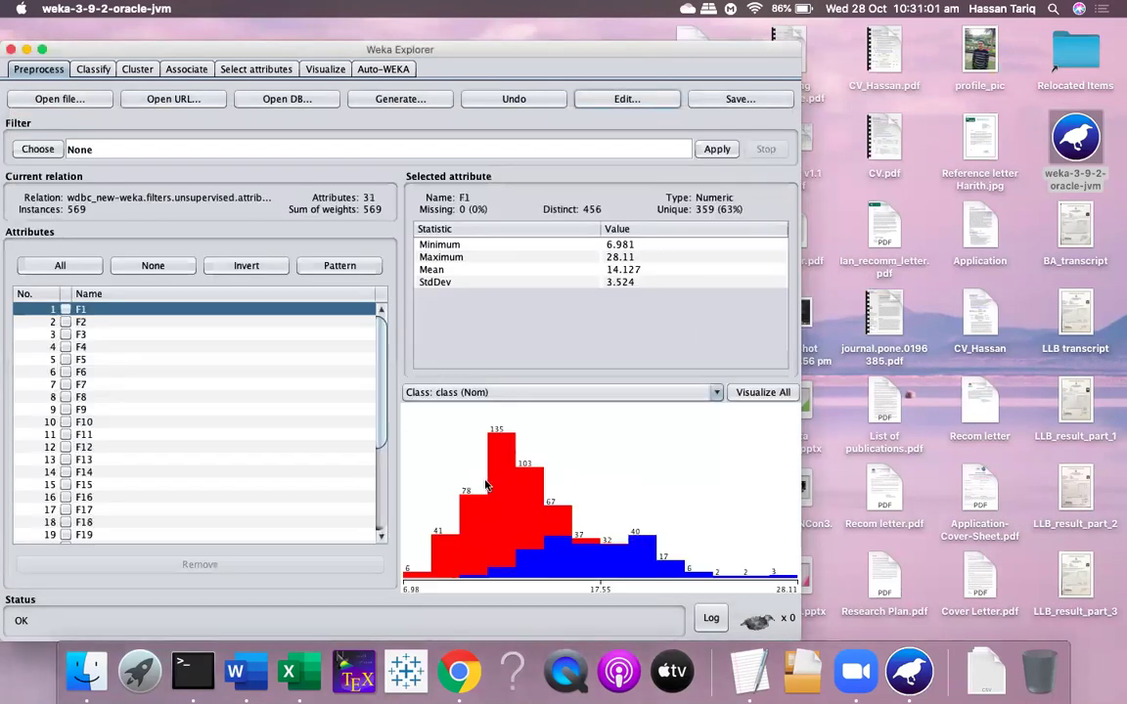
scroll(196, 443, "down", 4)
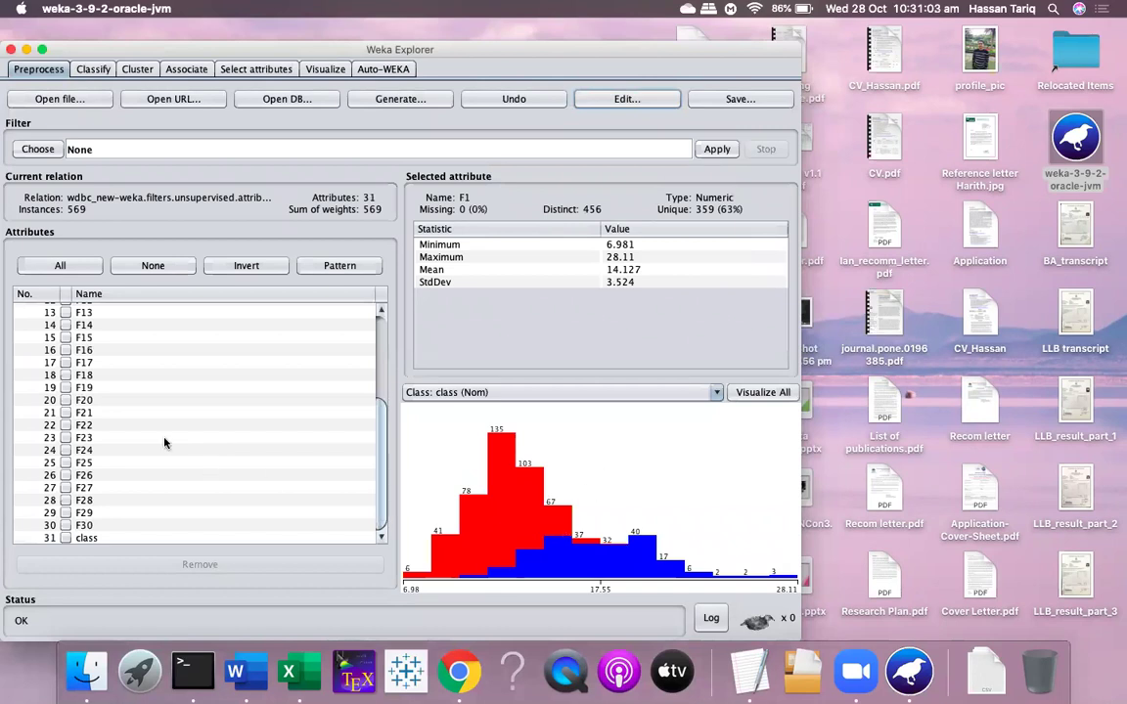
left_click(78, 537)
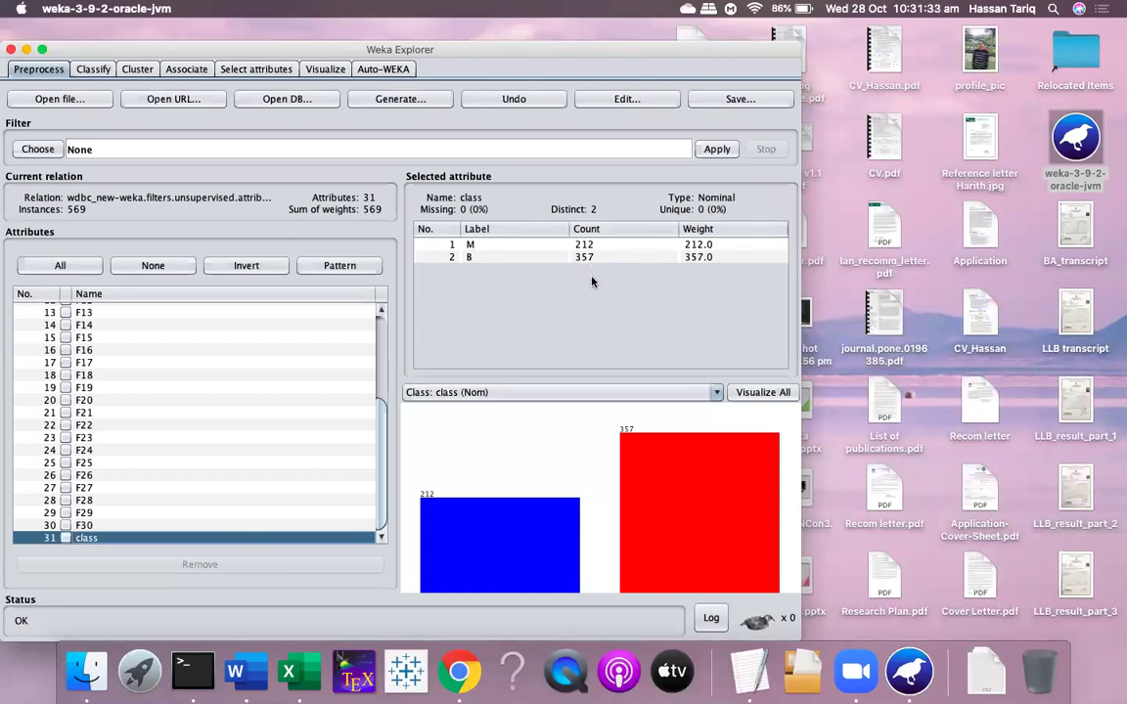
Save the edited data set in Downloads as wdbc_new in Arff format
left_click(711, 102)
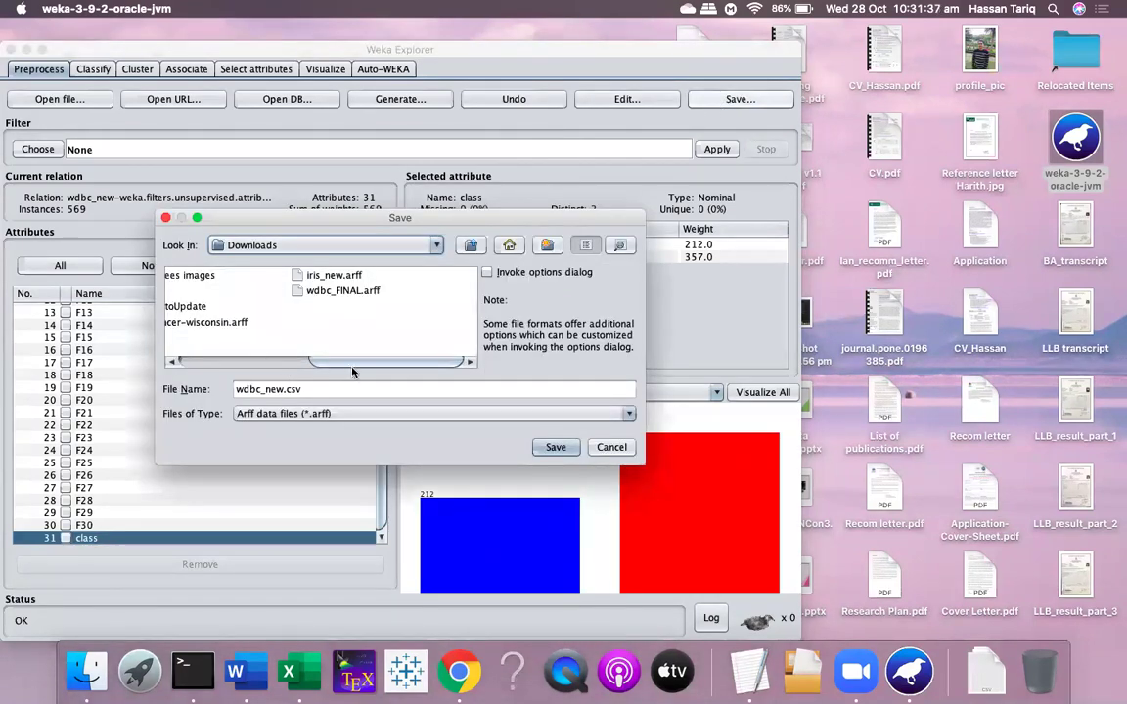
mouse_move(354, 366)
left_mouse_down()
mouse_move(257, 366)
mouse_move(343, 366)
left_mouse_up()
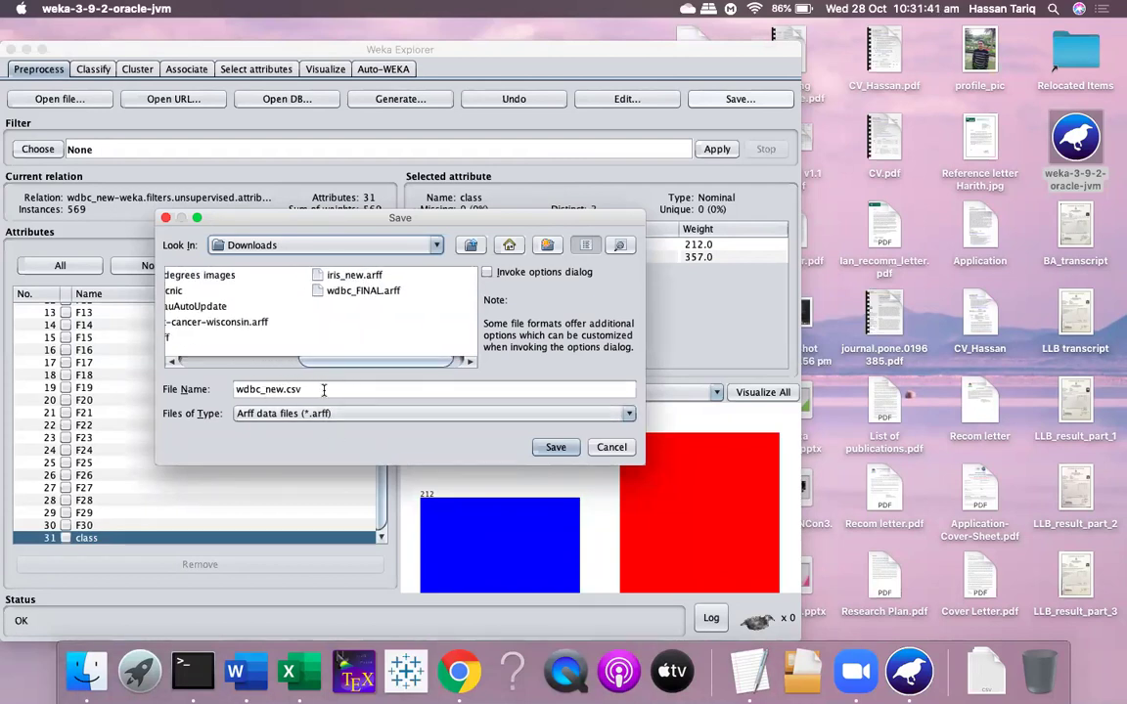
left_click(327, 390)
key("BackSpace")
key("BackSpace")
key("BackSpace")
key("BackSpace")
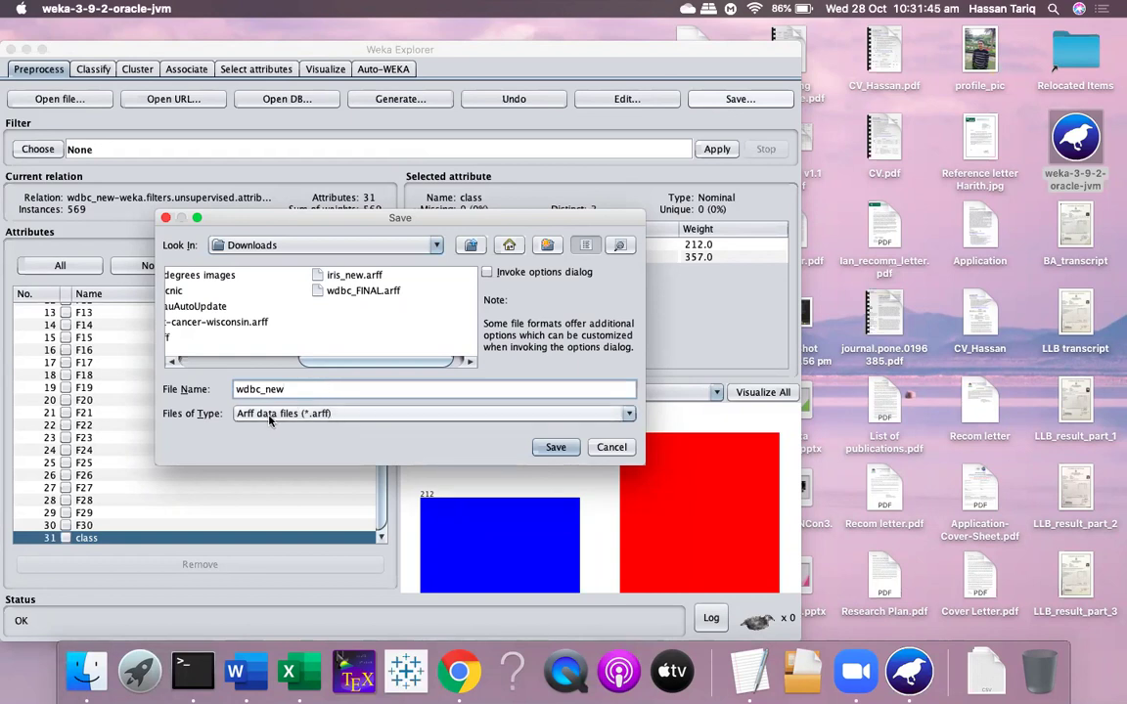
left_click(571, 449)
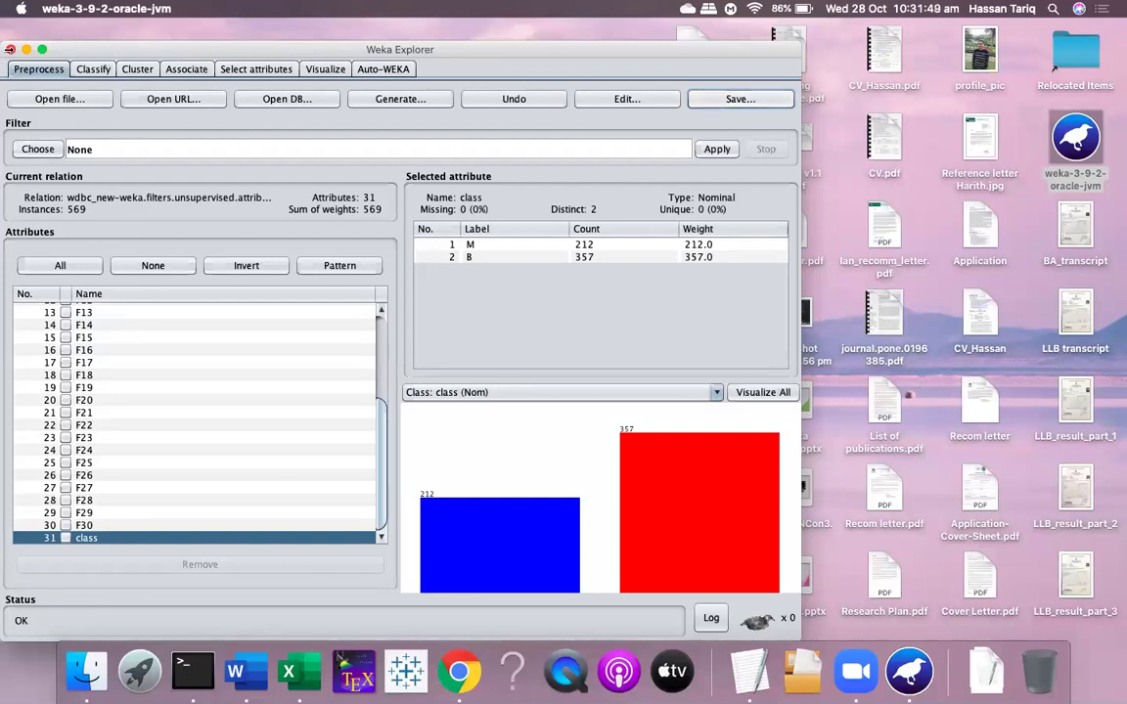
Switch to Finder, open wdbc_new.arff from Downloads in TextEdit, and examine its attribute declarations and data section before closing it
left_click(83, 670)
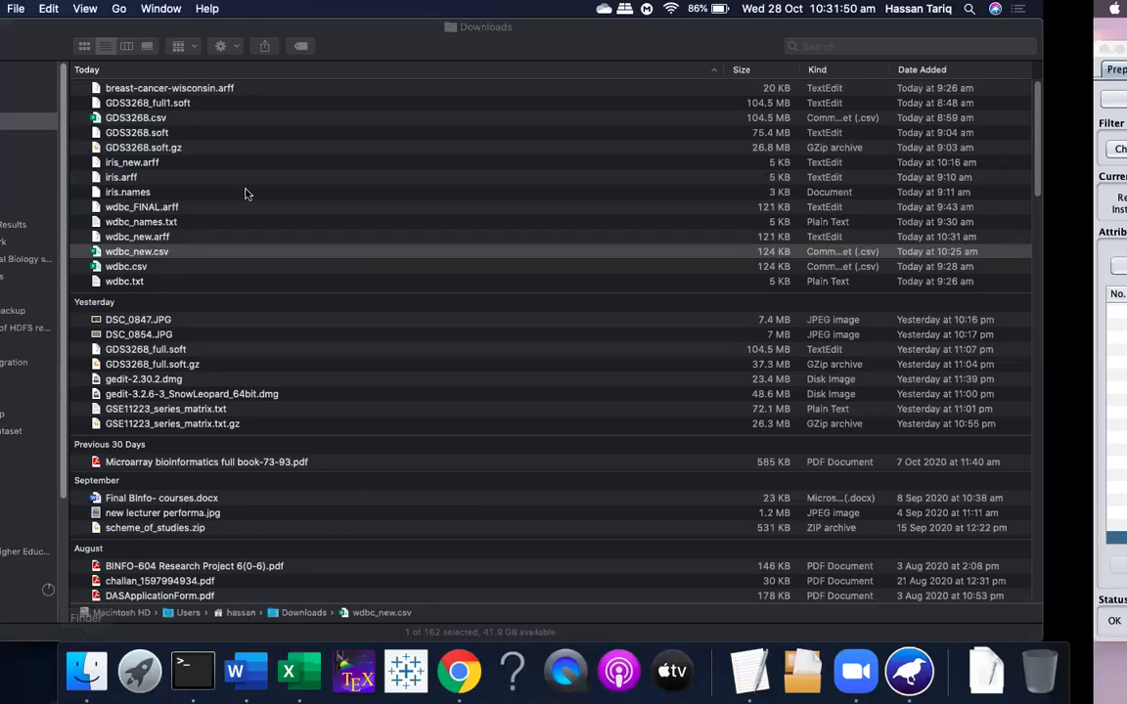
left_click(227, 239)
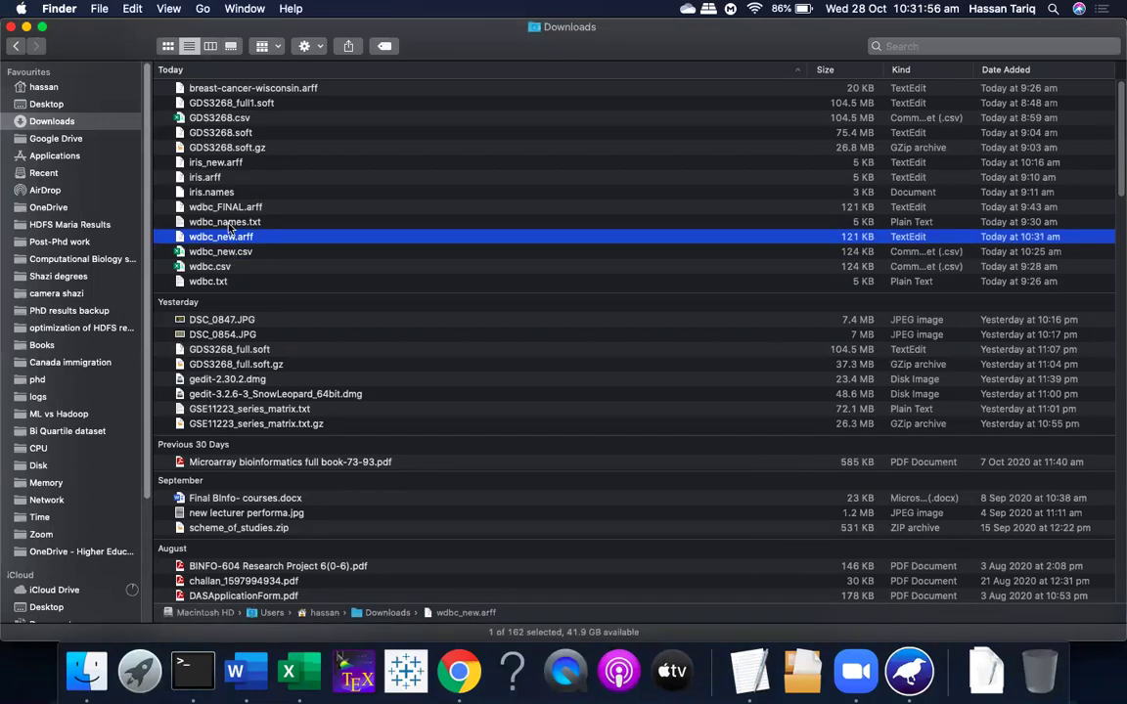
right_click(227, 242)
mouse_move(274, 258)
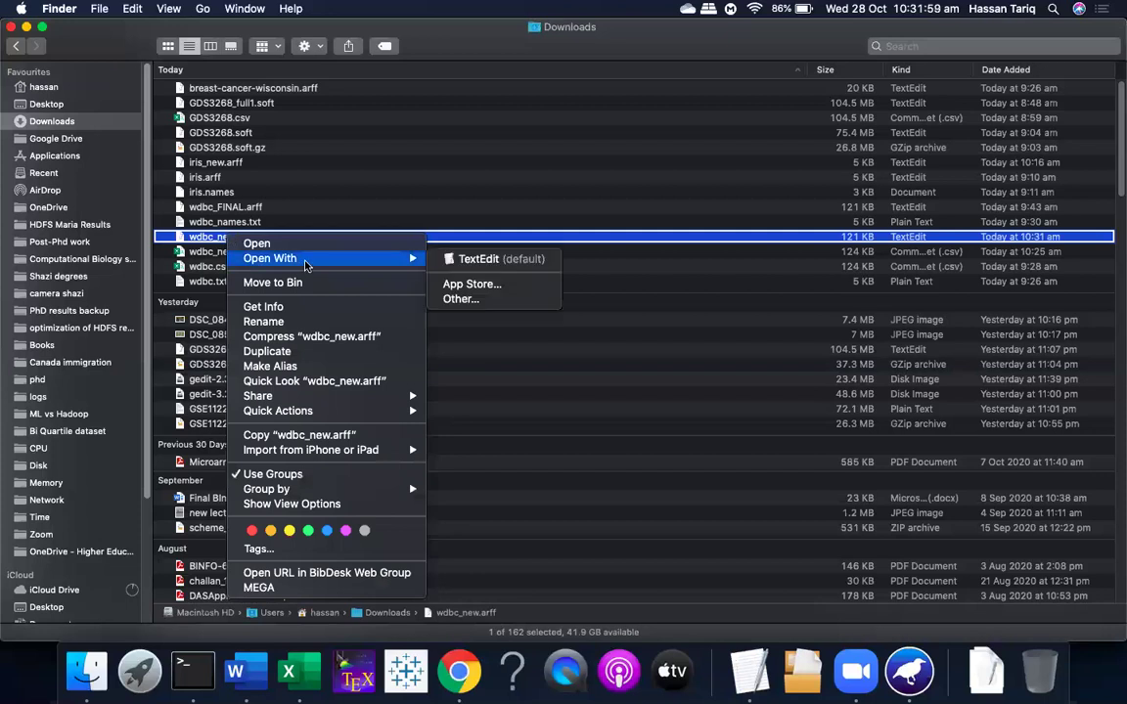
left_click(468, 262)
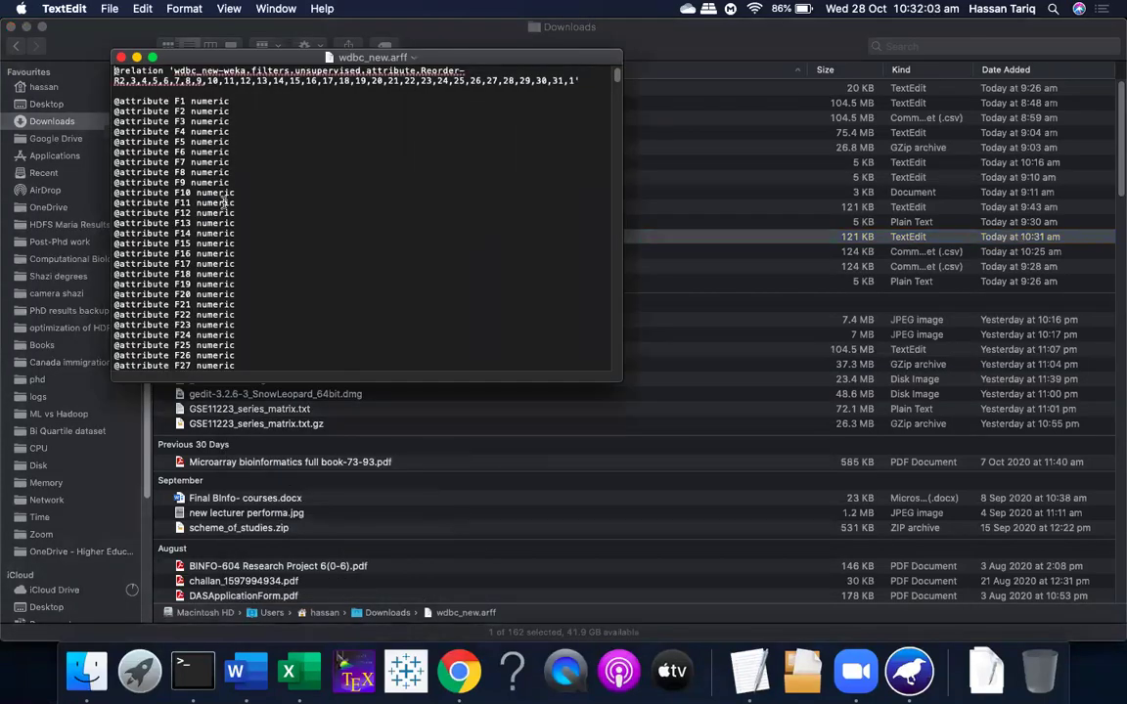
scroll(224, 202, "down", 5)
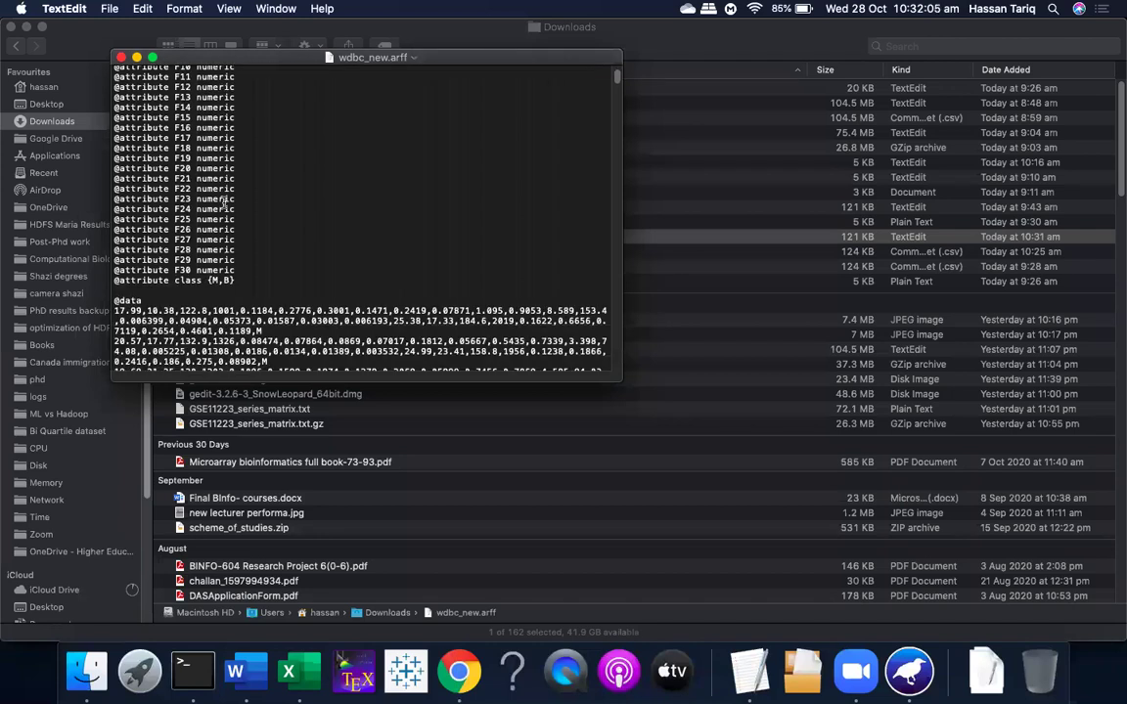
left_click(121, 59)
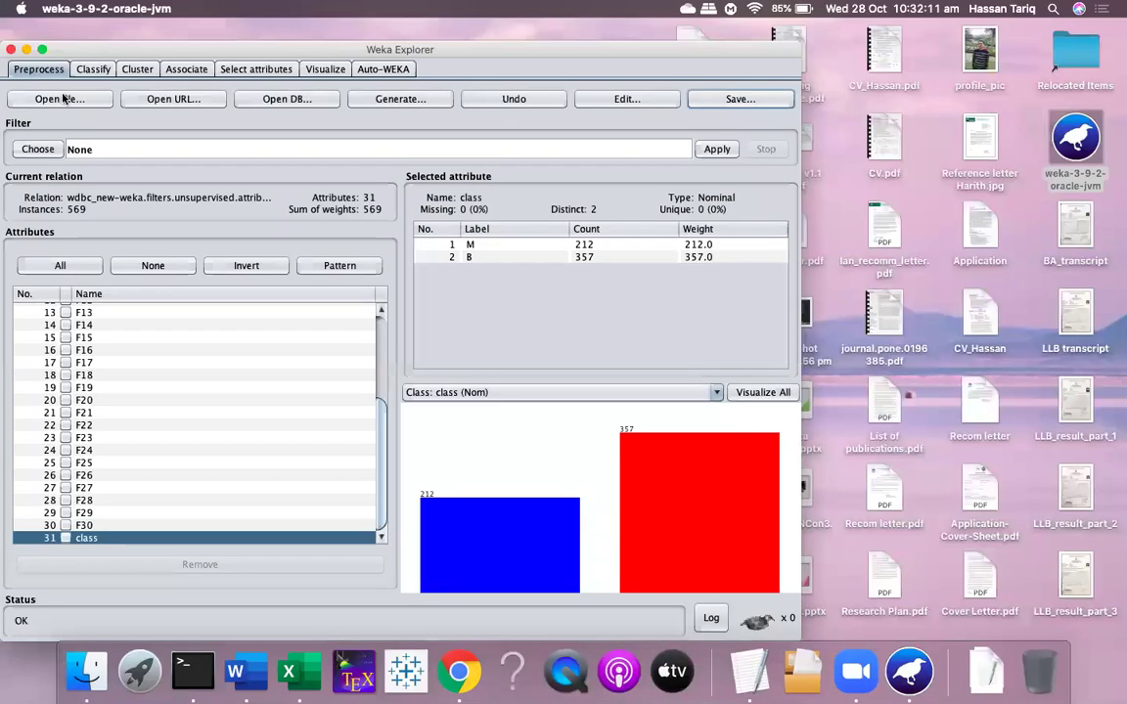
Switch to Weka Explorer, load wdbc_new.arff from Downloads, and select its class attribute
left_click(55, 98)
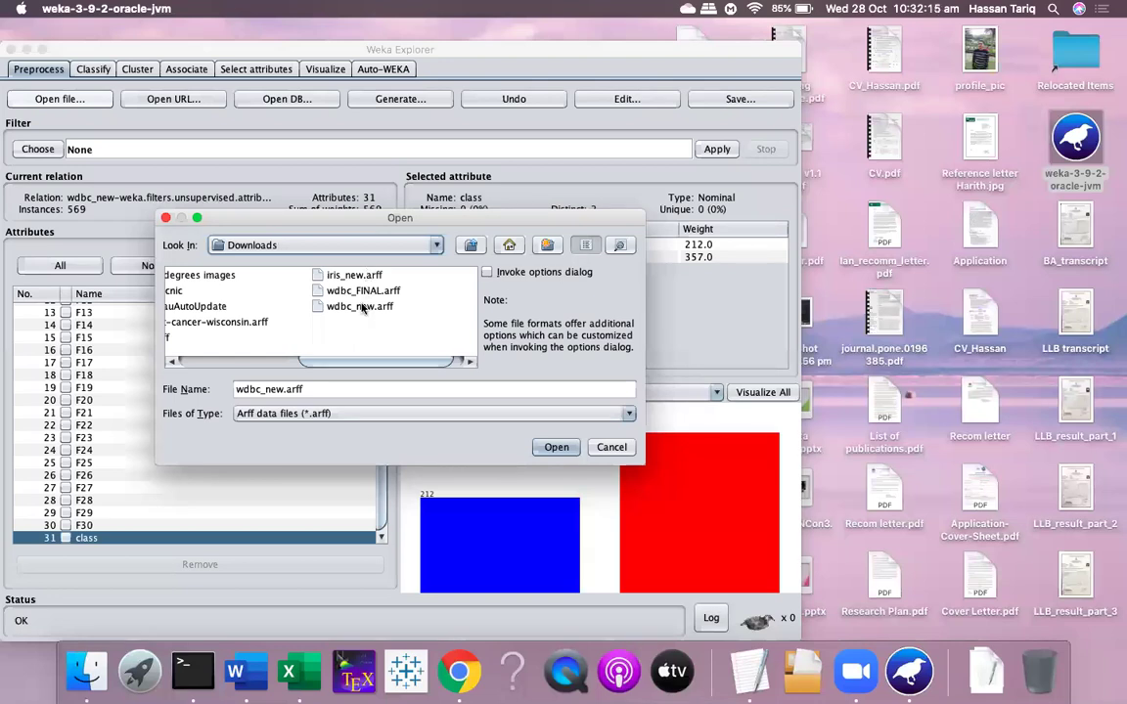
left_click(360, 306)
left_click(555, 448)
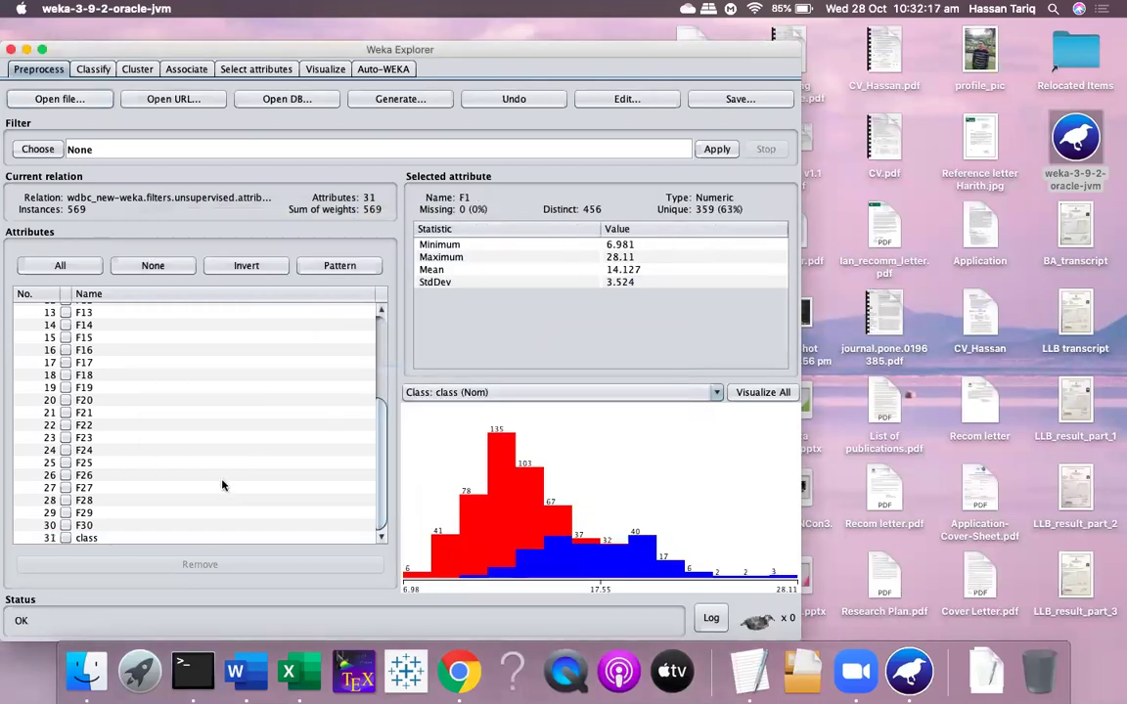
left_click(86, 538)
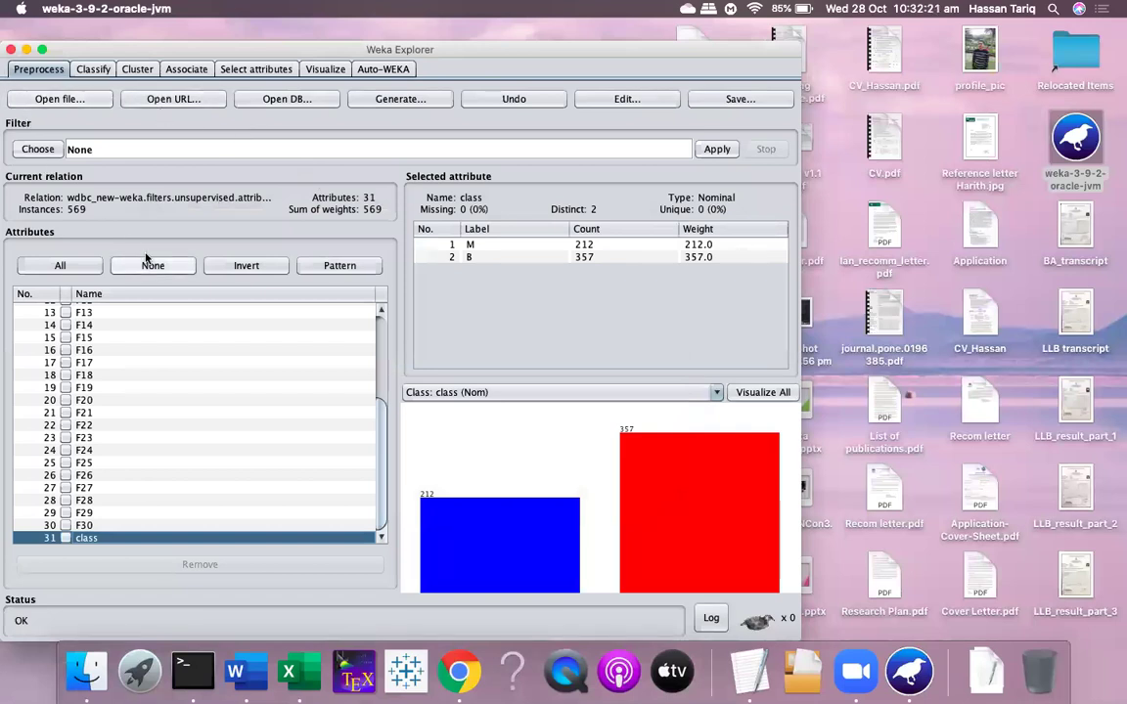
Choose the J48 tree classifier for classification and look over its options without changing them
left_click_drag(742, 62, 905, 104)
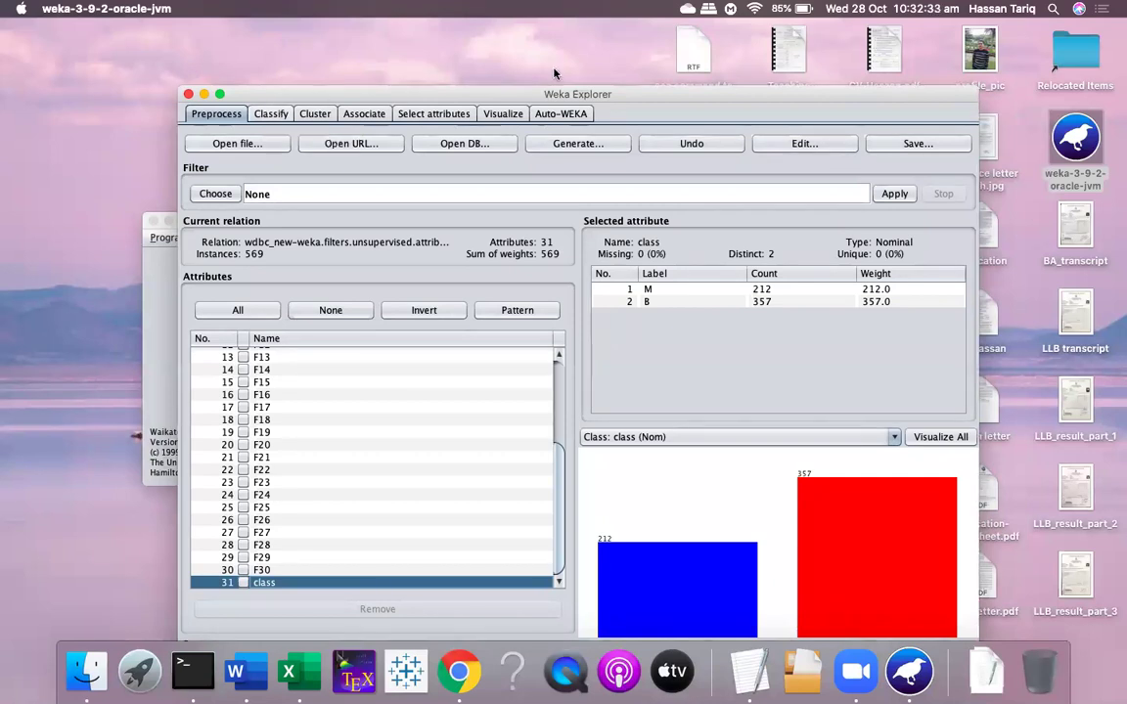
left_click_drag(618, 93, 518, 90)
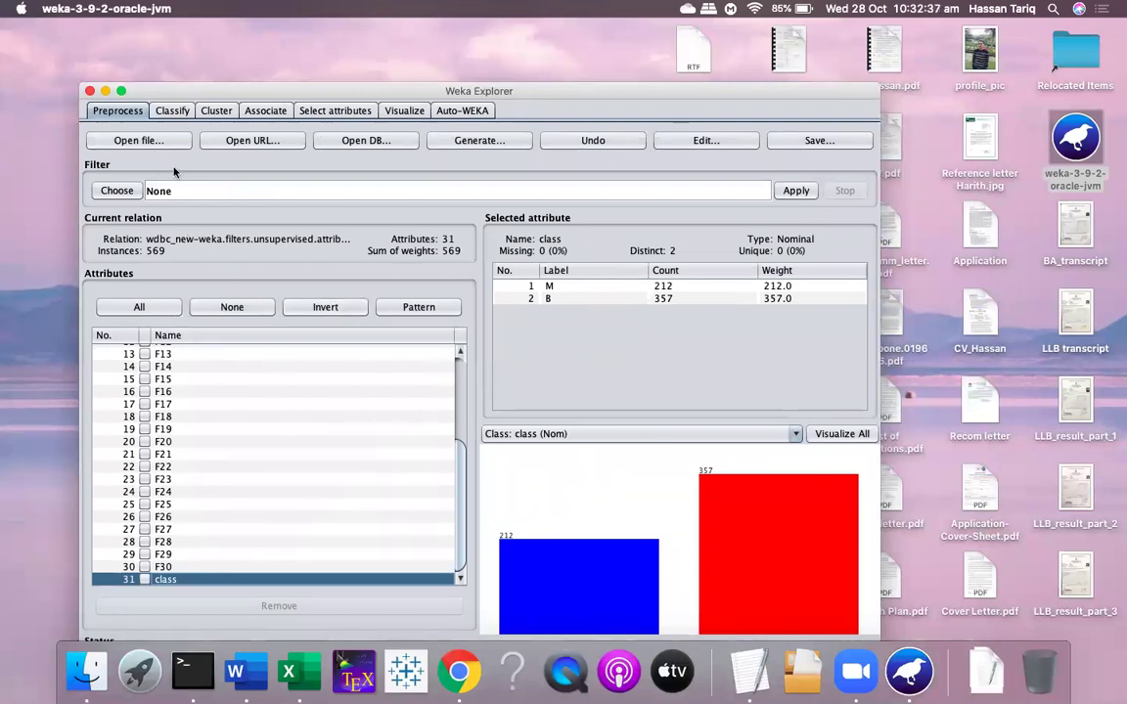
left_click(172, 111)
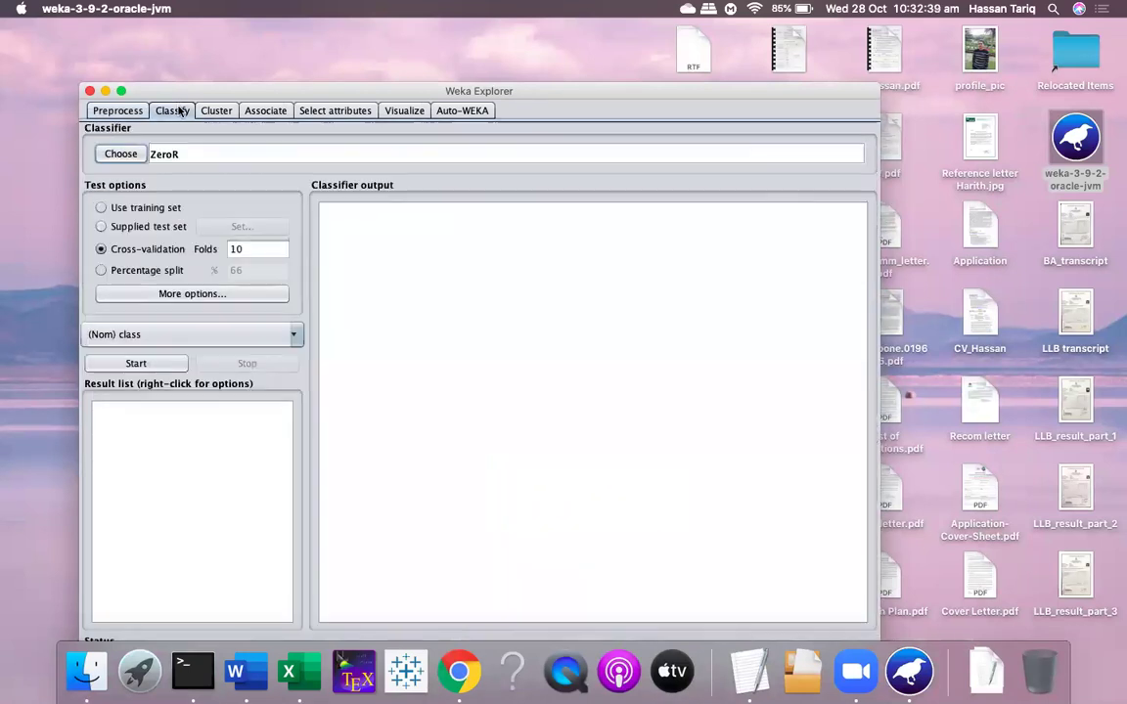
left_click(118, 155)
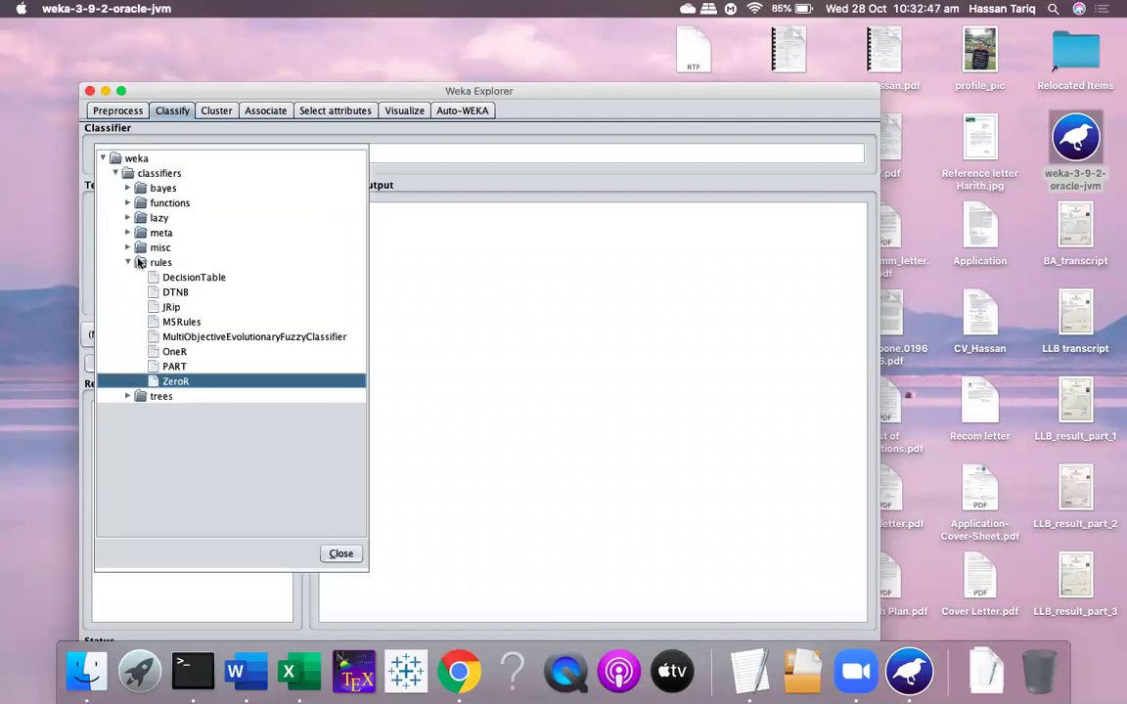
left_click(128, 262)
left_click(128, 277)
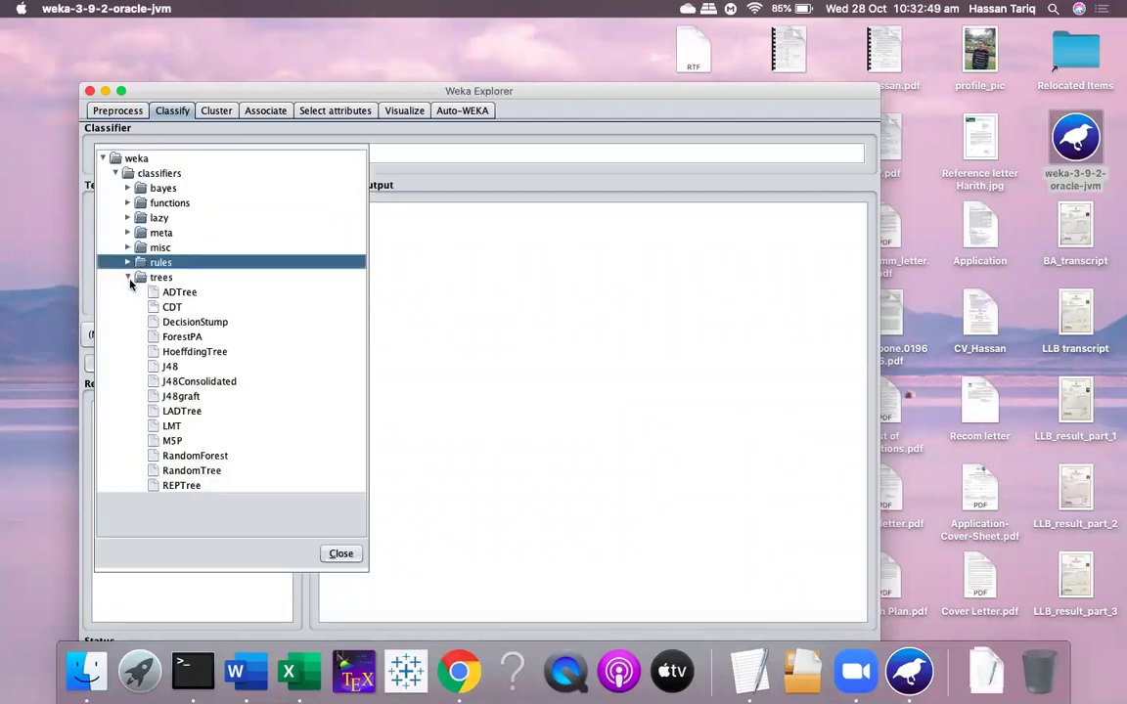
left_click(169, 365)
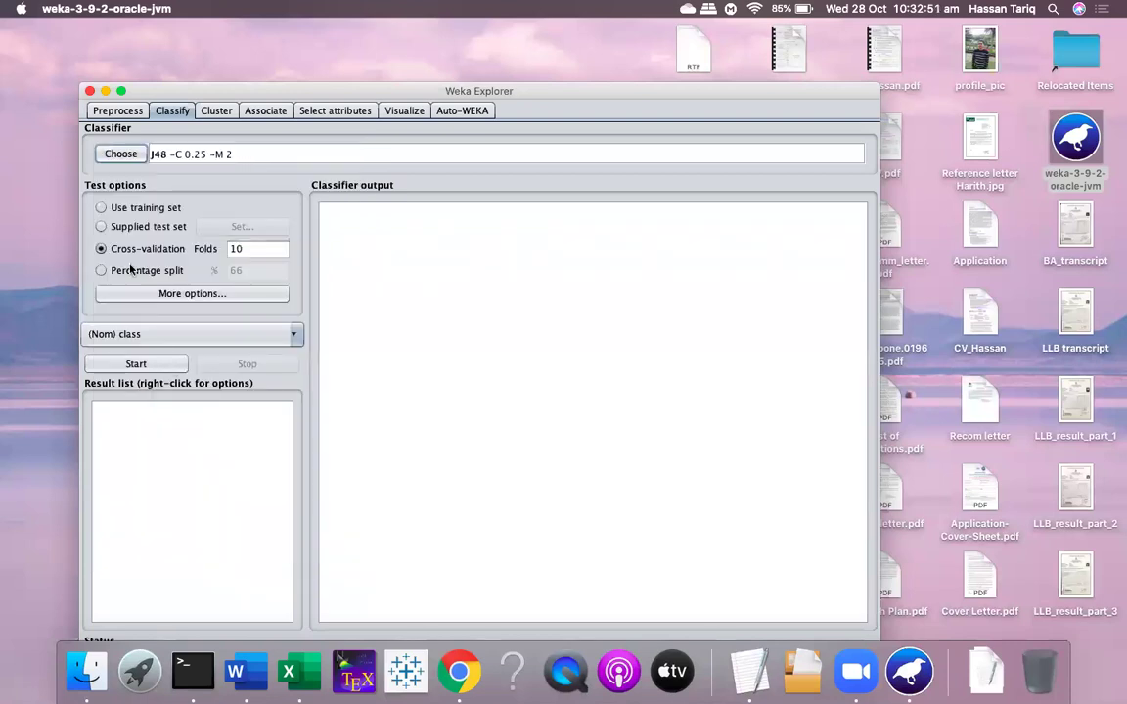
left_click(124, 154)
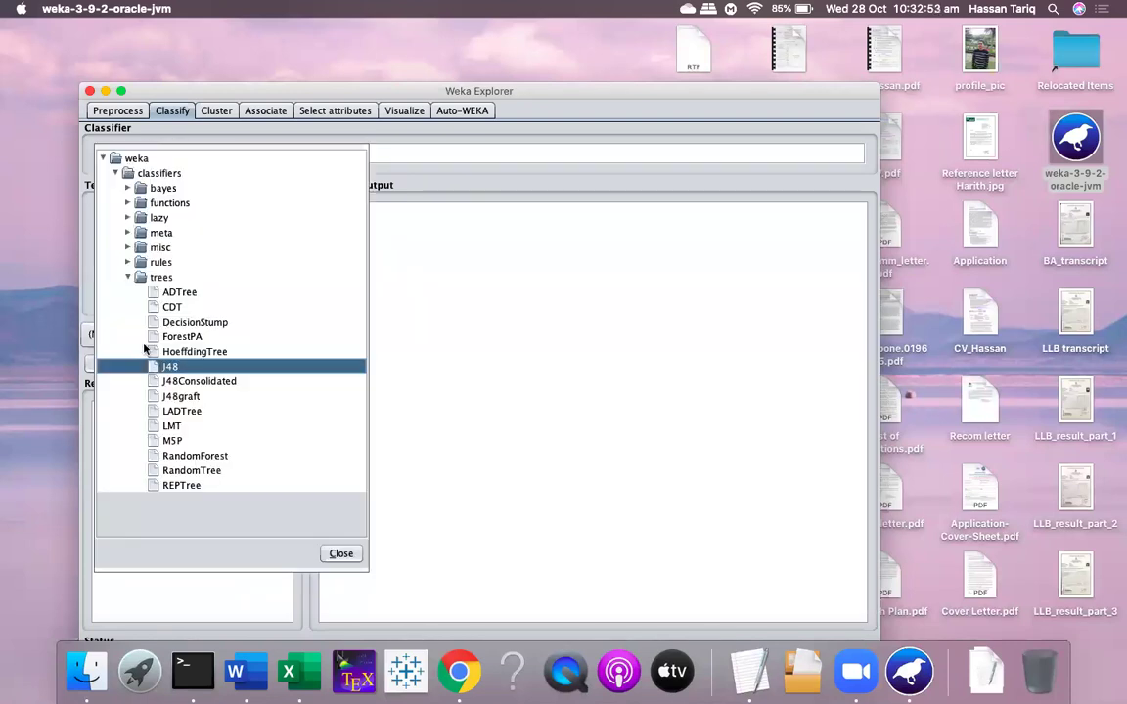
left_click(170, 366)
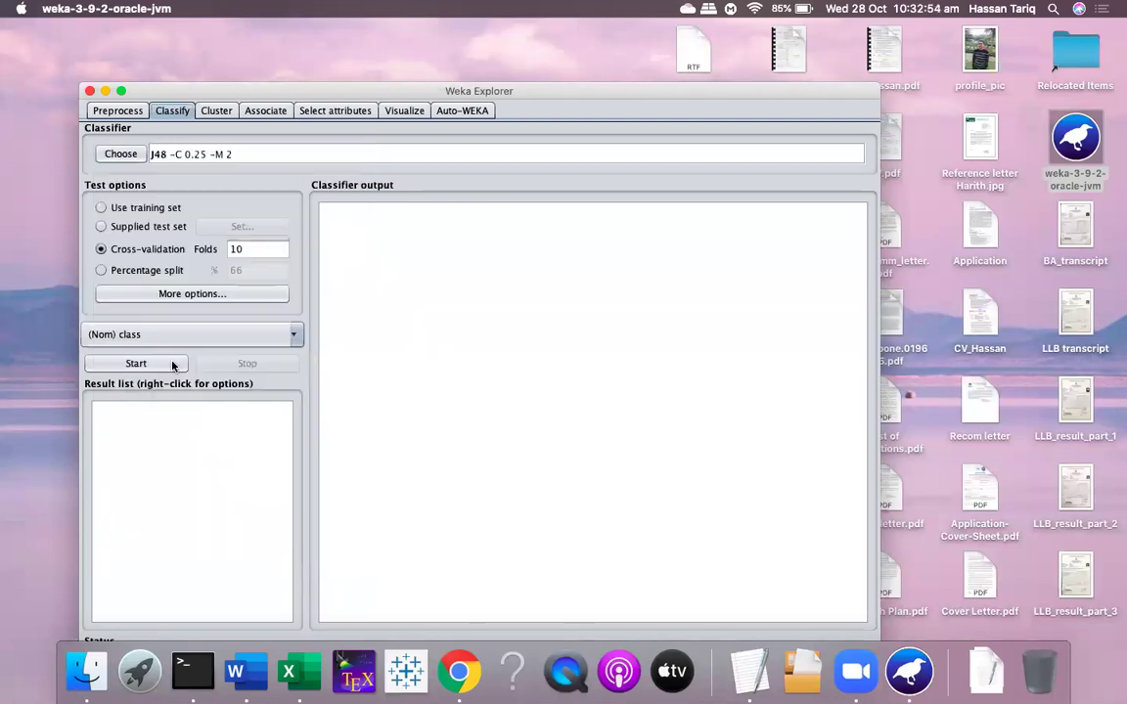
left_click(217, 154)
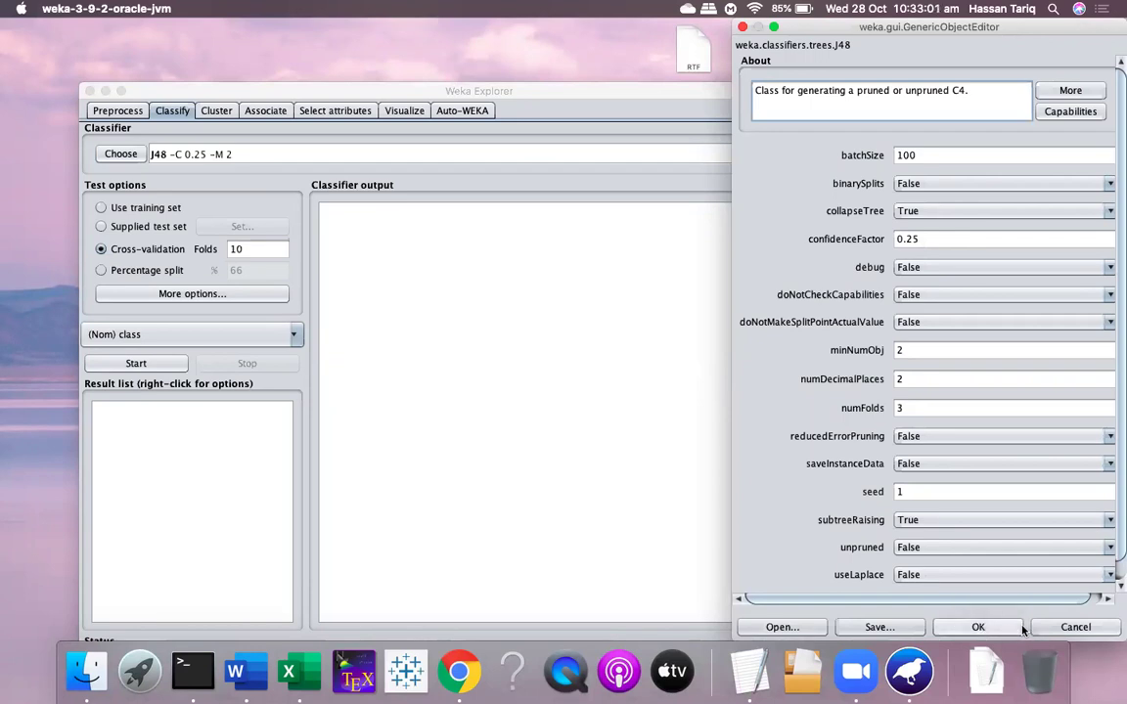
left_click(1073, 628)
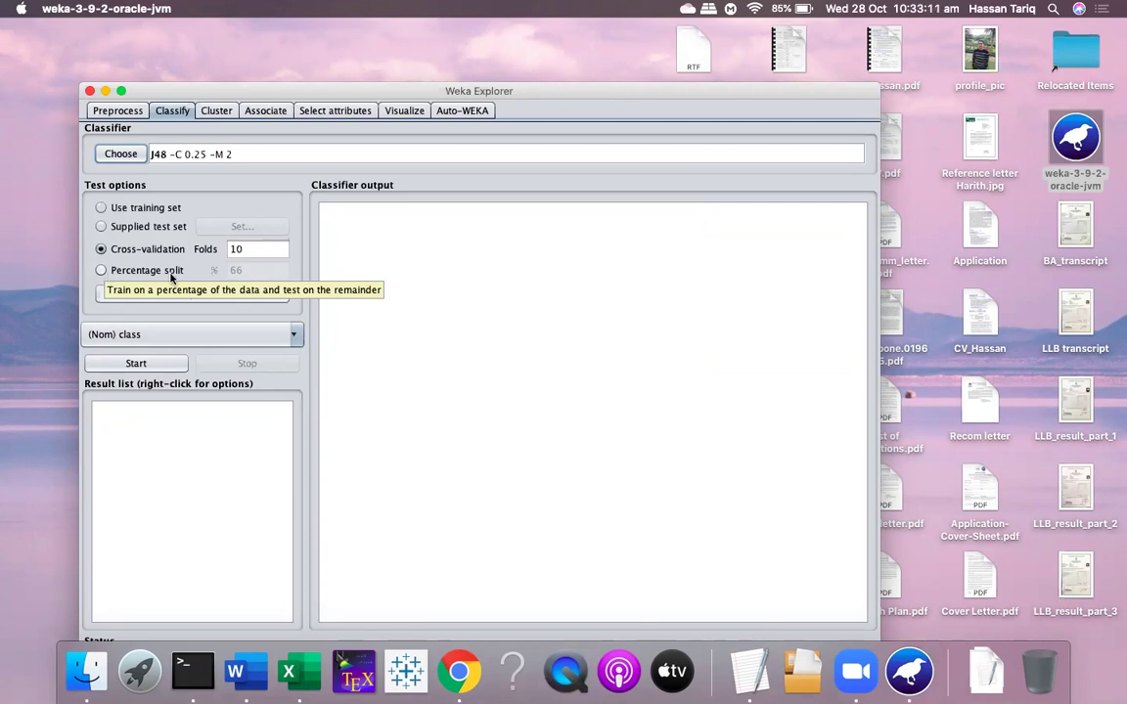
Set the test option to a 60% percentage split and run the J48 classifier
left_click(100, 271)
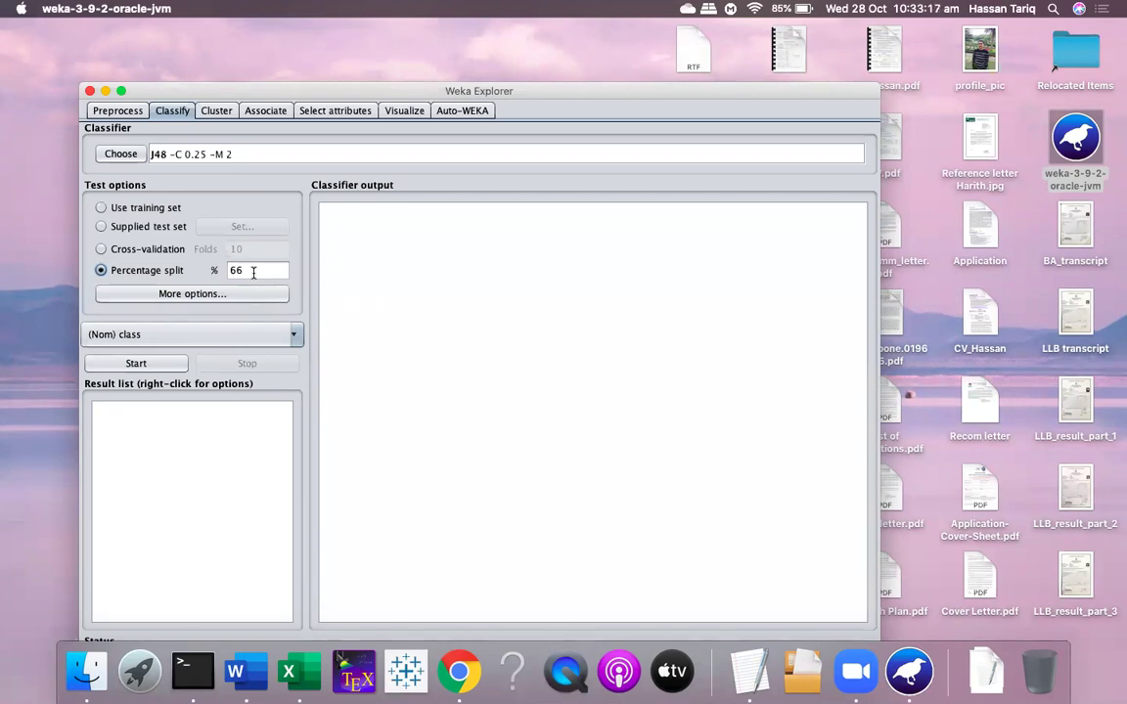
left_click_drag(253, 270, 225, 269)
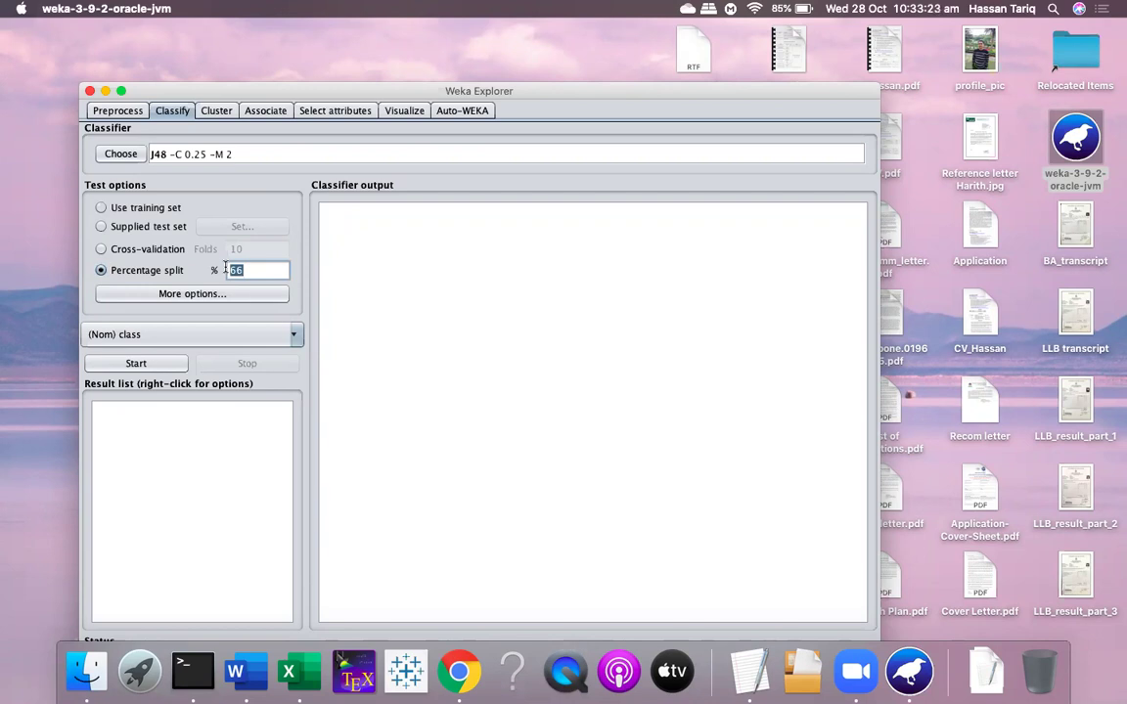
type("60")
left_click(146, 364)
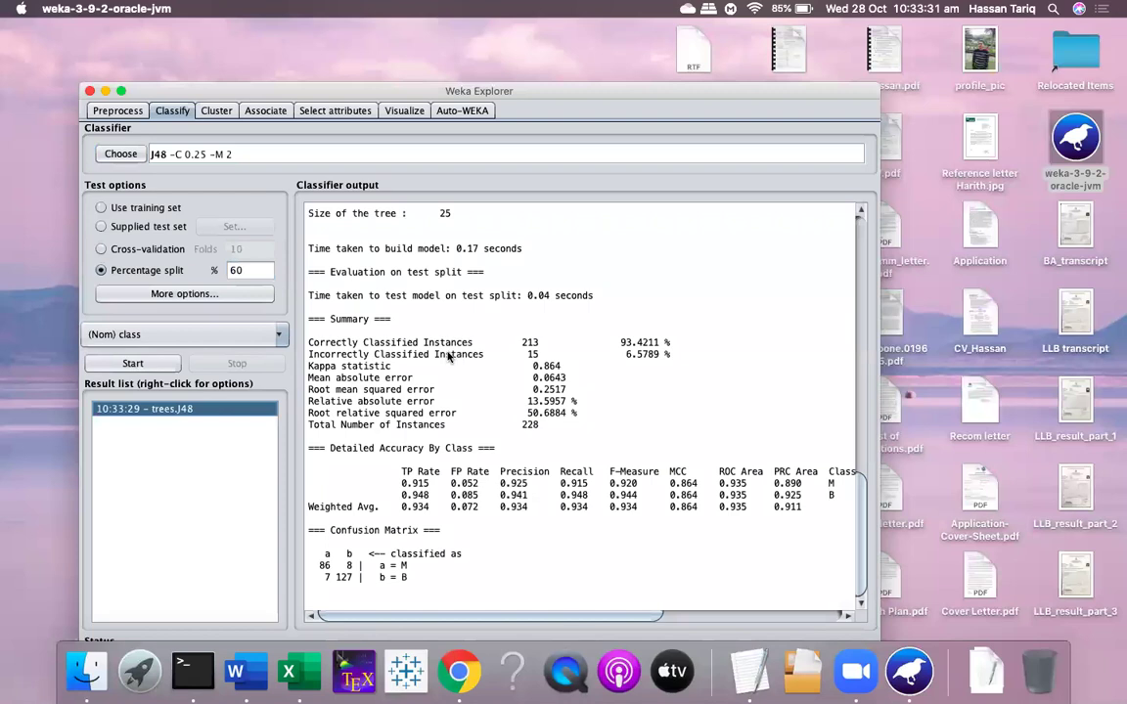
Examine the J48 pruned tree and the evaluation summary in the classifier output
scroll(474, 289, "up", 10)
scroll(472, 288, "up", 1)
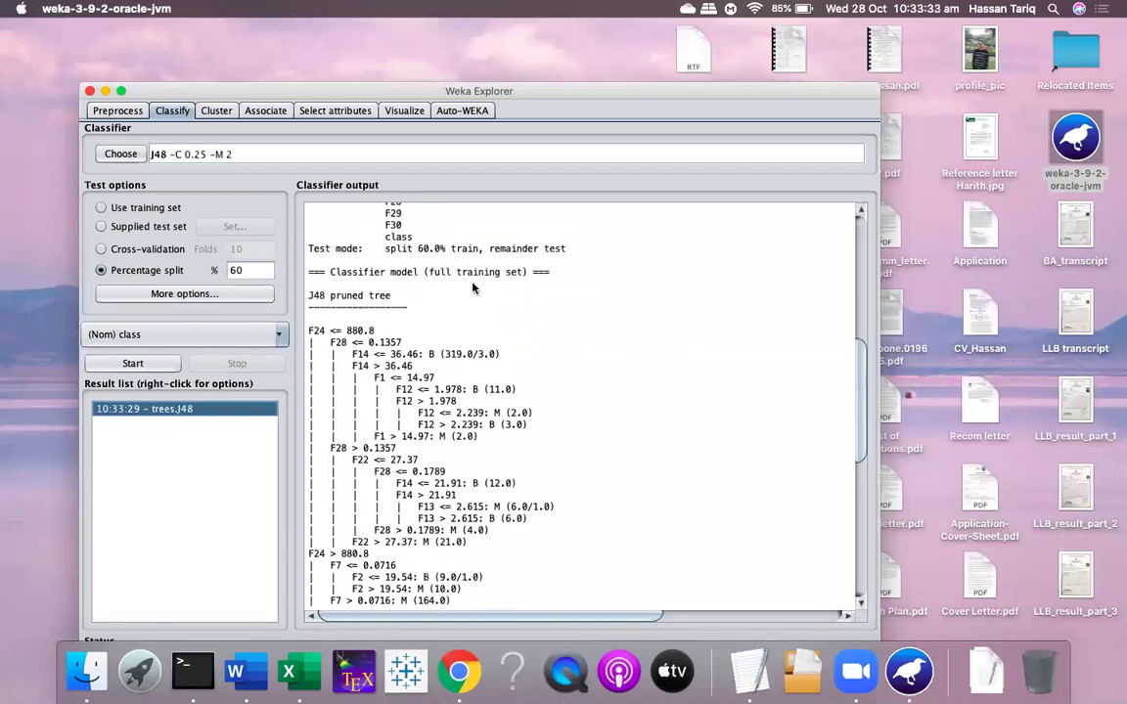
scroll(473, 287, "down", 2)
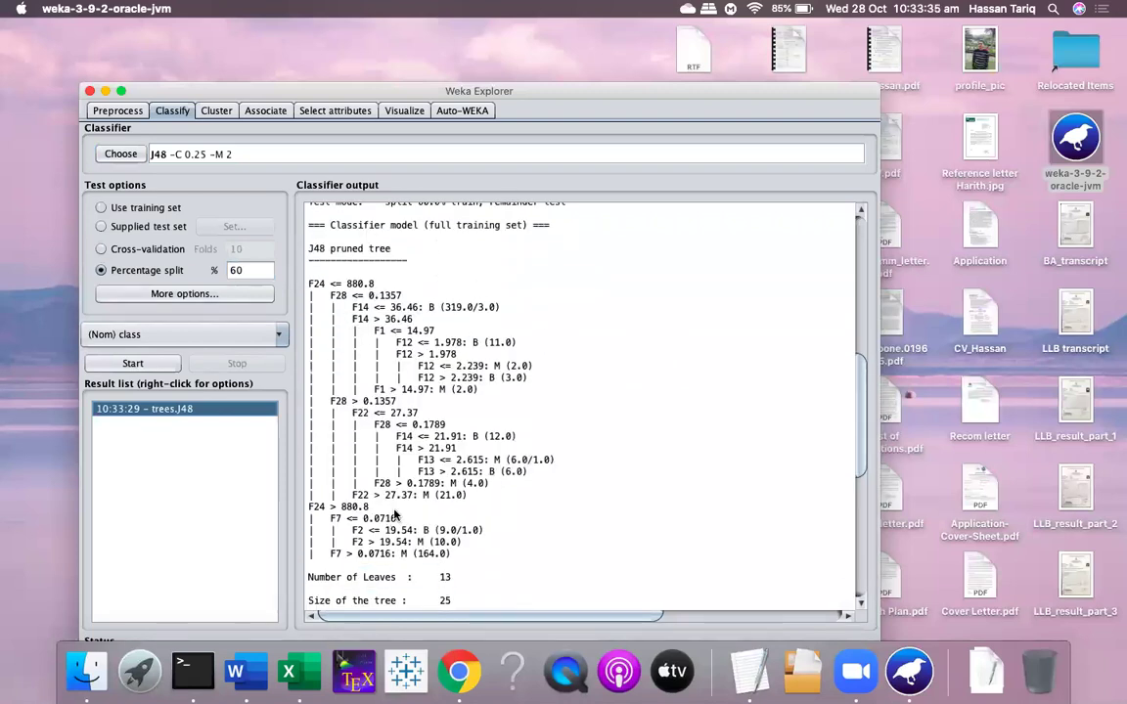
scroll(426, 396, "down", 10)
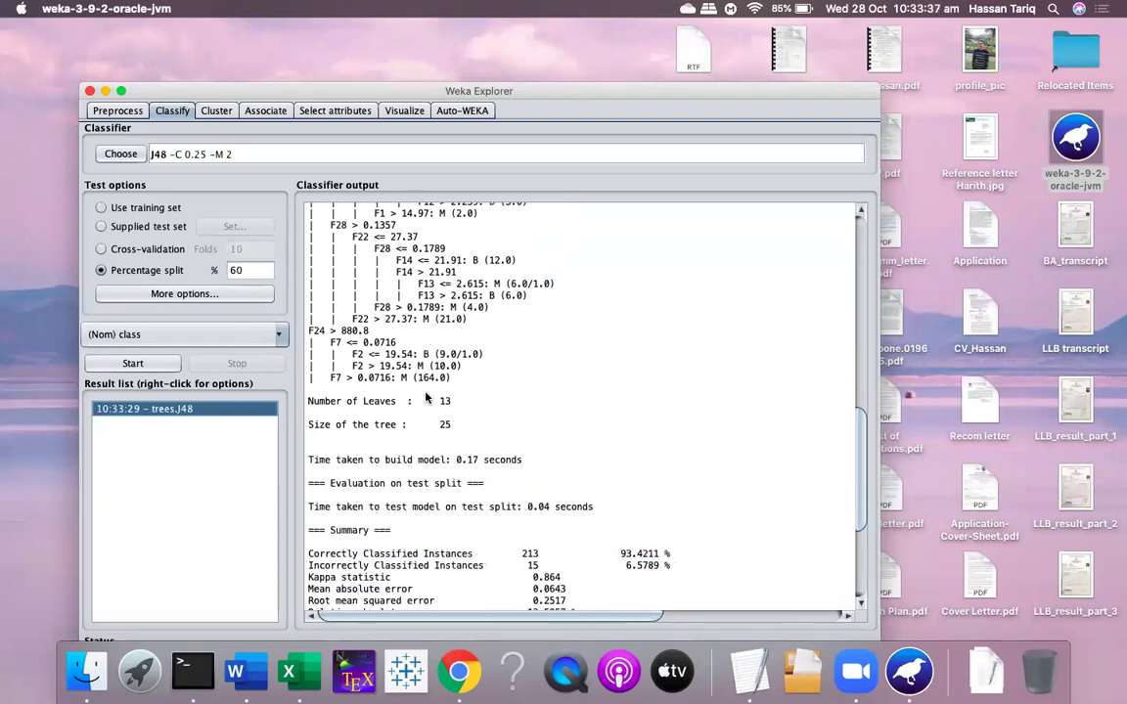
Check the percentage of correctly classified instances in the evaluation summary of the 60% split run
scroll(425, 395, "down", 2)
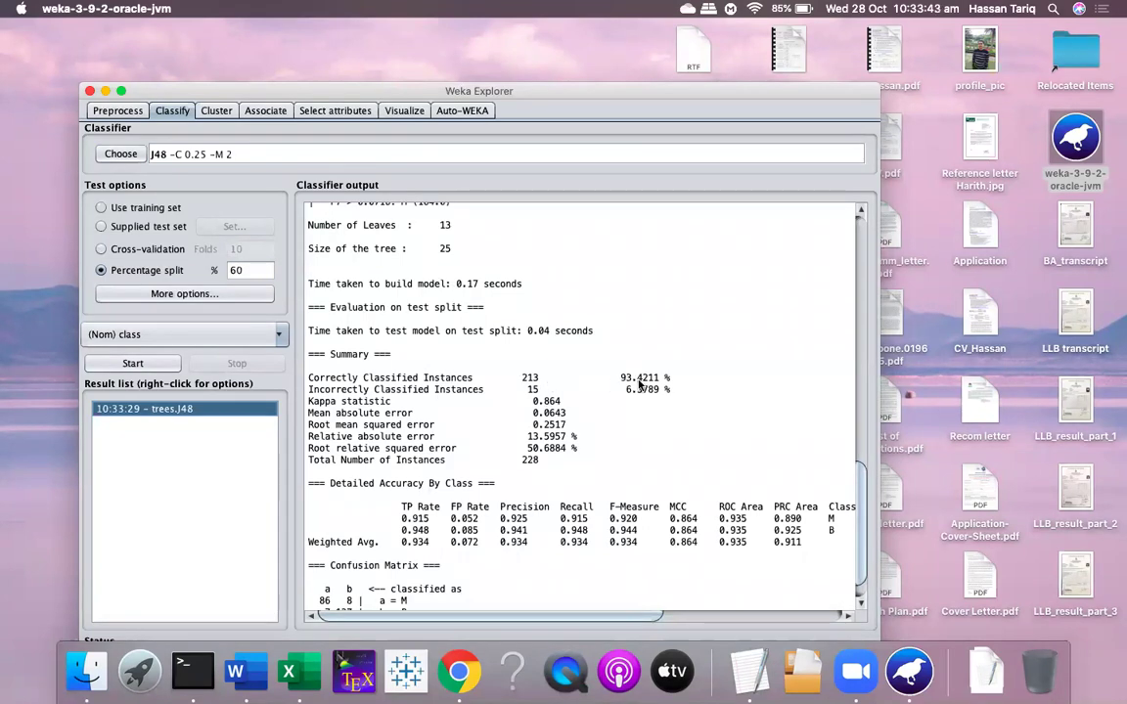
left_click_drag(610, 380, 671, 381)
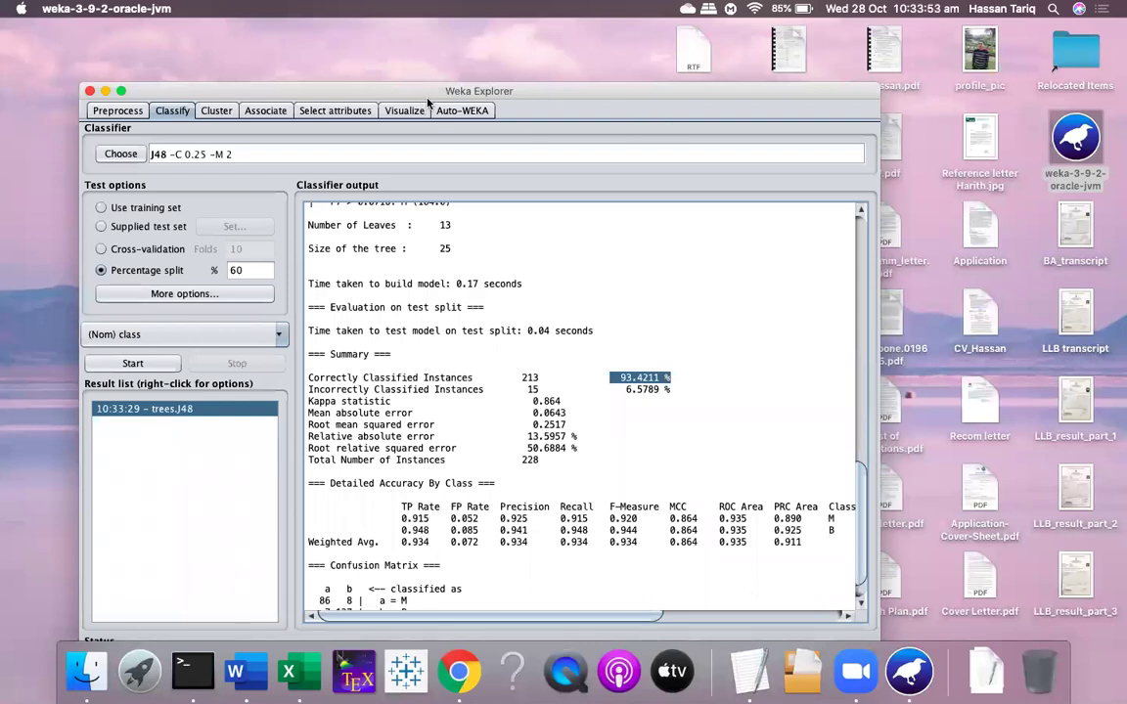
left_click(628, 403)
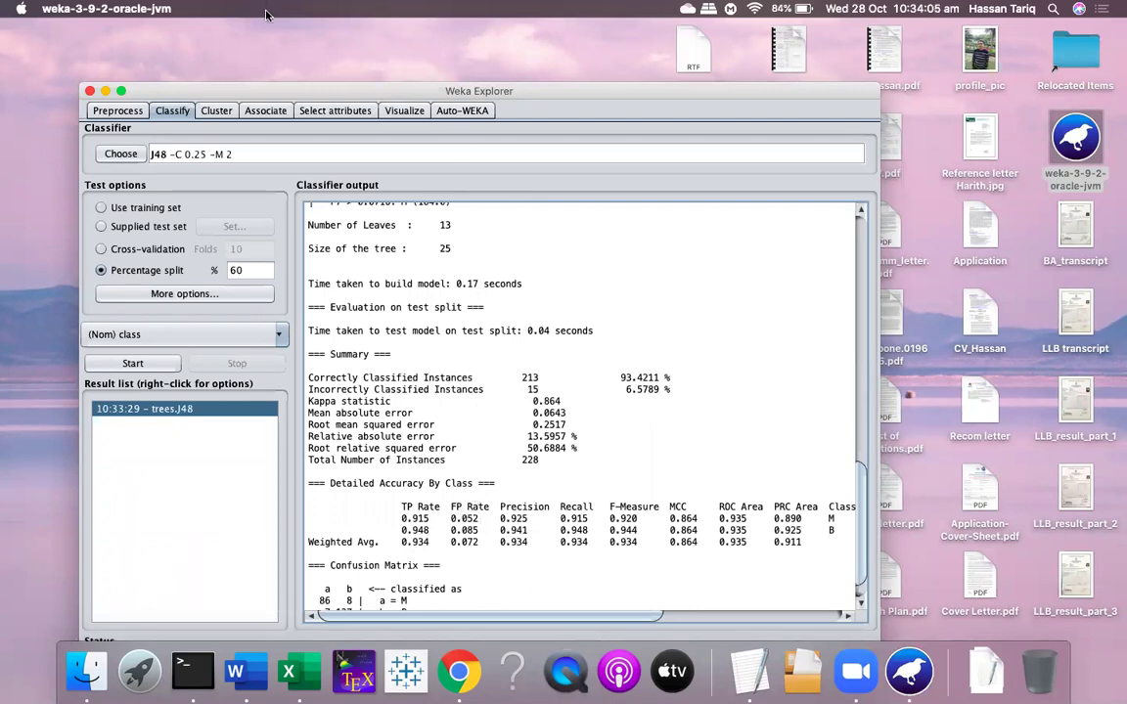
Rerun J48 with the percentage split set to 80% and compare its evaluation with the 60% run
double_click(226, 269)
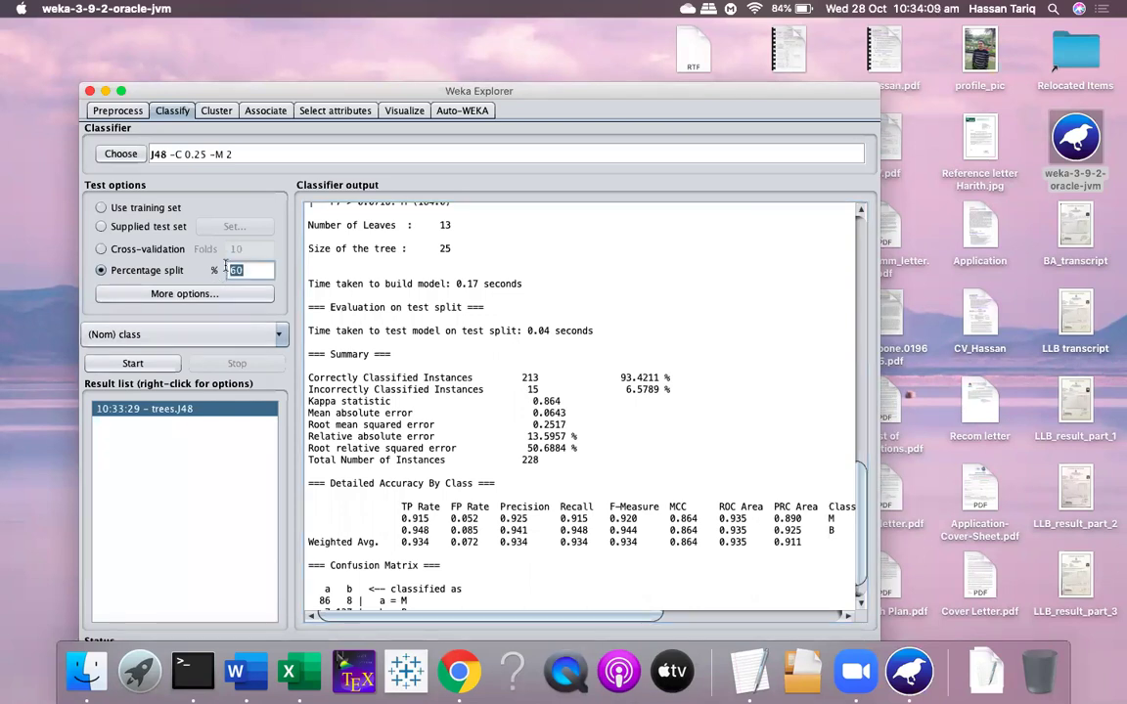
left_click(342, 318)
type("80")
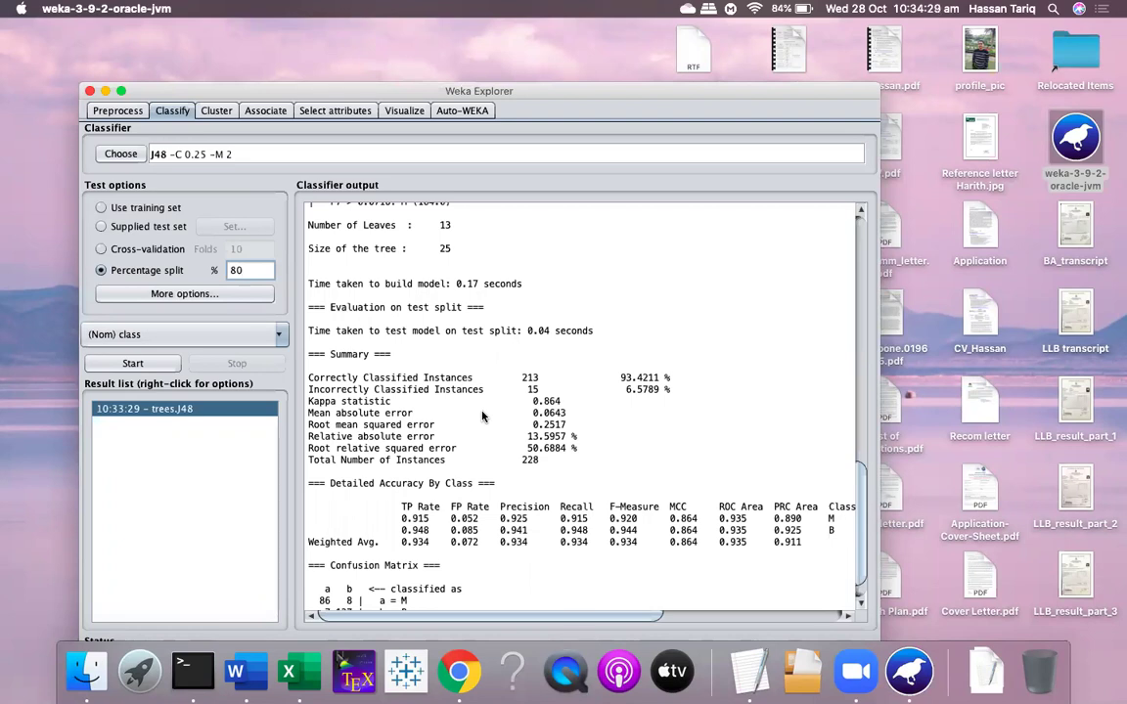
left_click(137, 364)
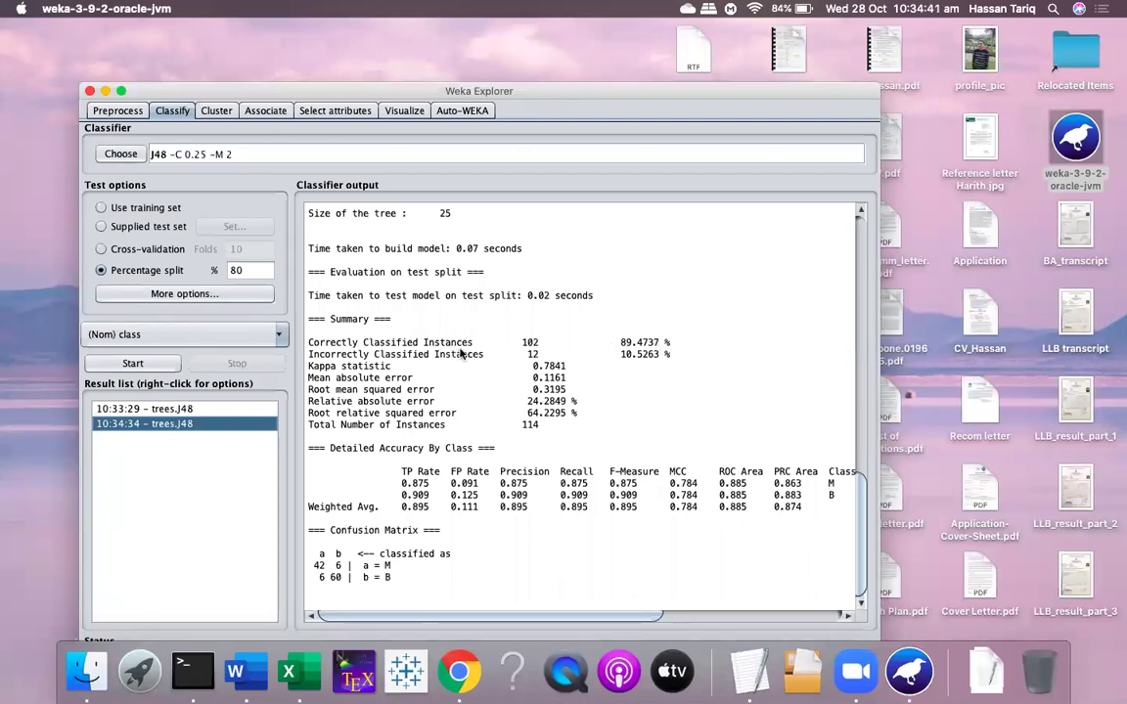
left_click(190, 410)
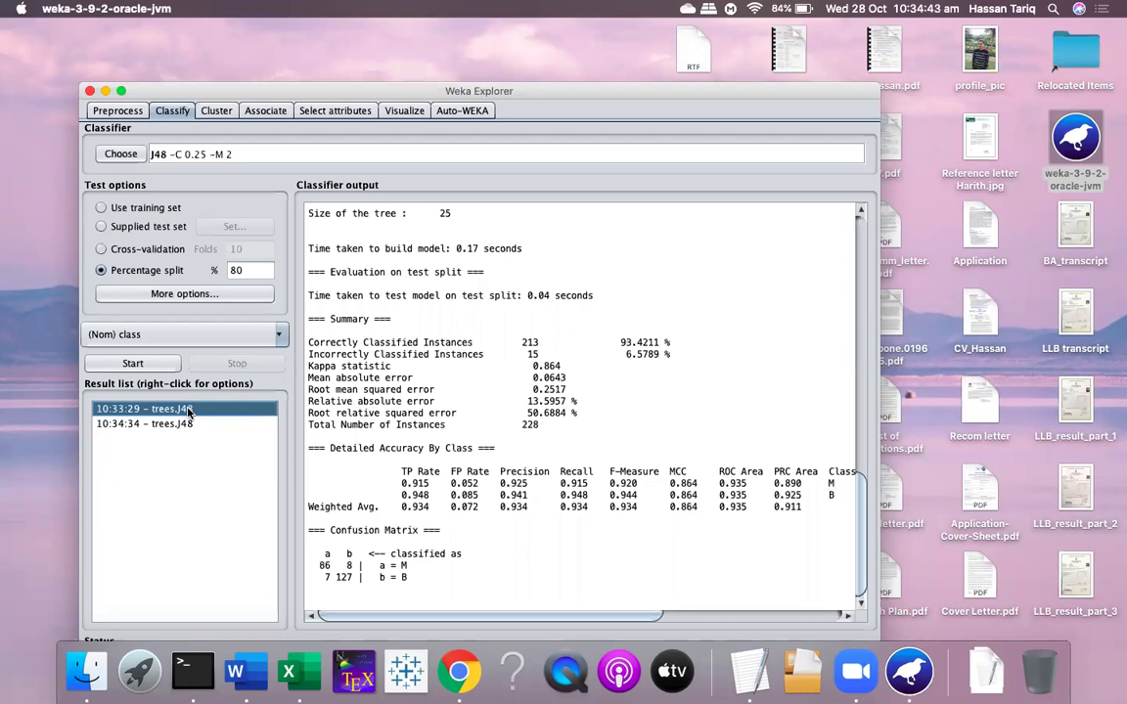
left_click(190, 426)
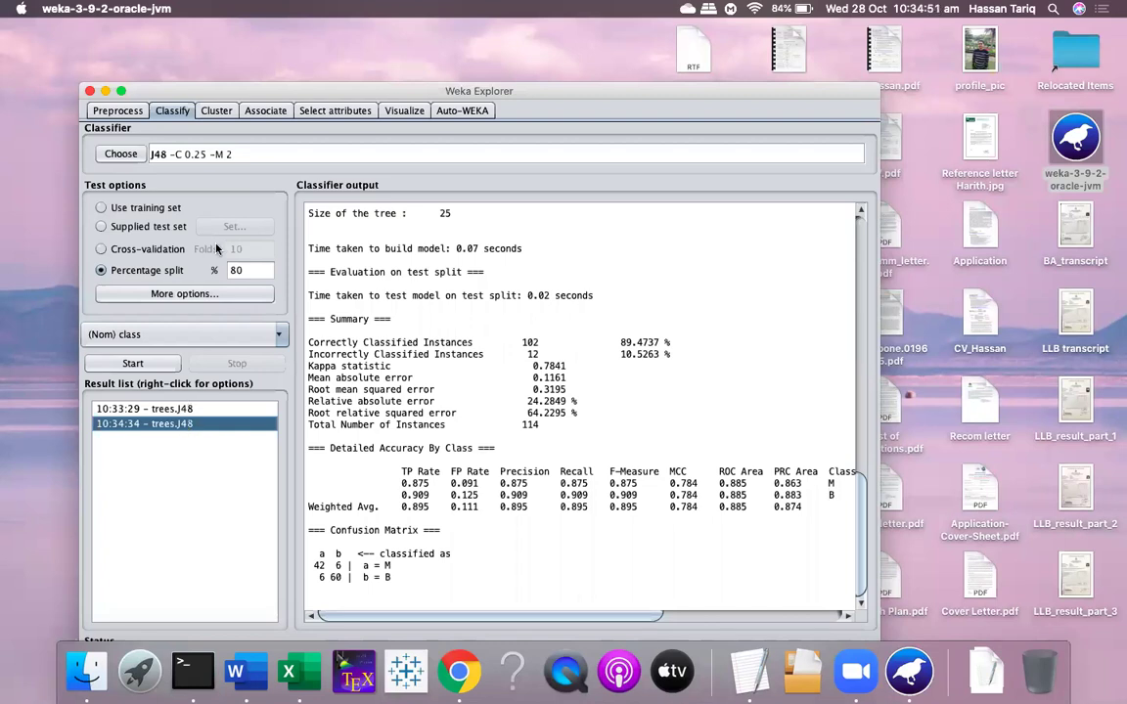
Change the percentage split to 70% and run the J48 classifier again
left_click(240, 268)
left_click_drag(239, 269, 230, 270)
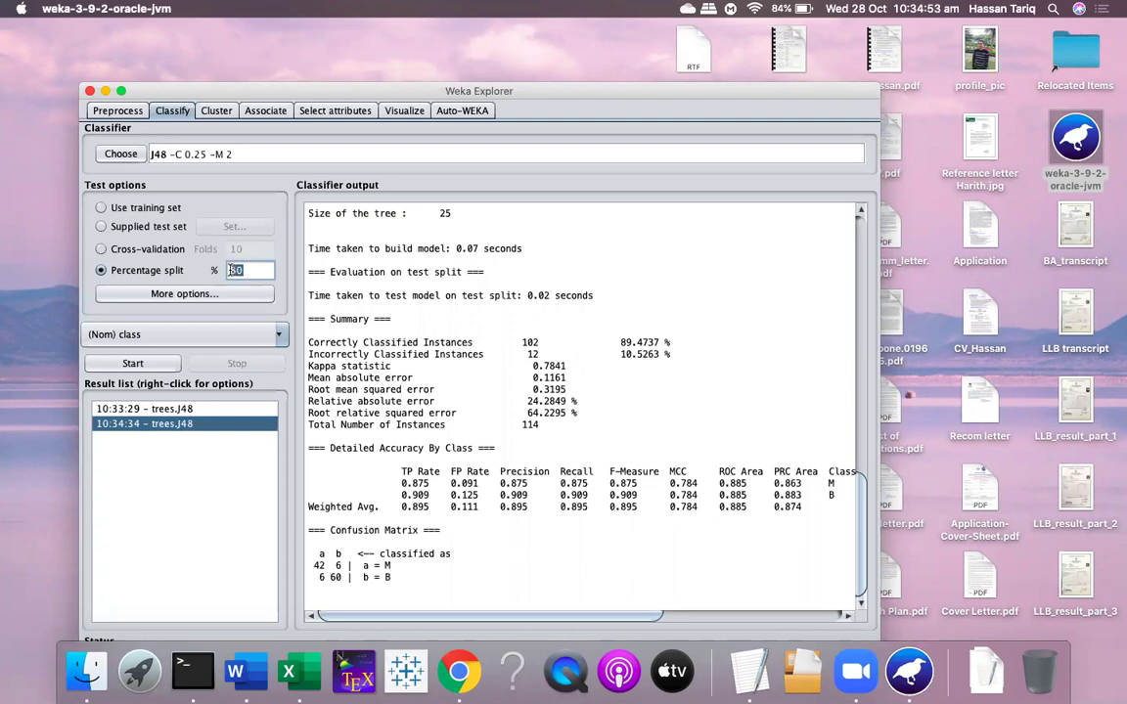
type("70")
left_click(138, 364)
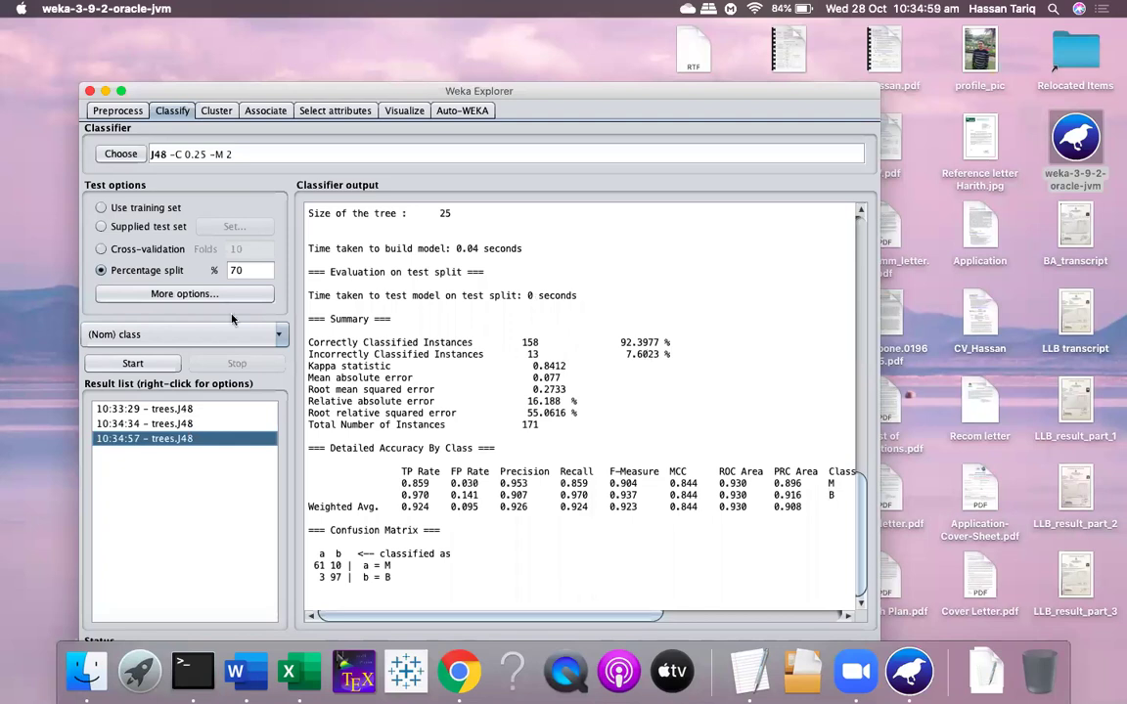
Run J48 once more with the percentage split set to 50%
double_click(242, 269)
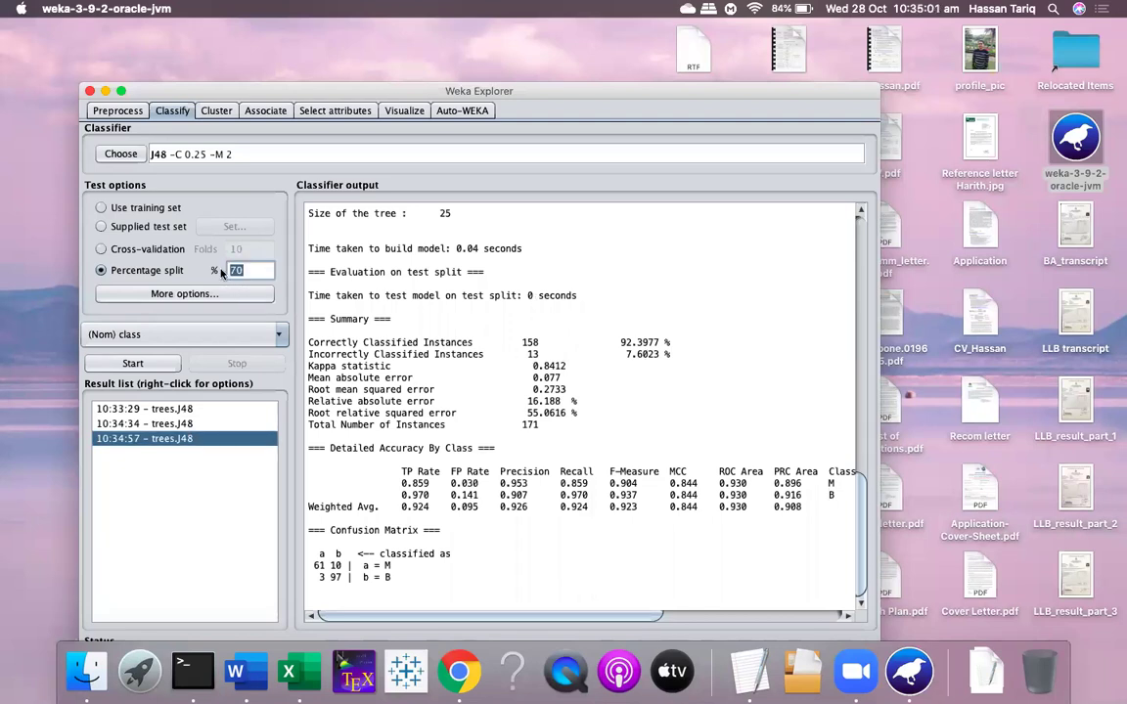
type("50")
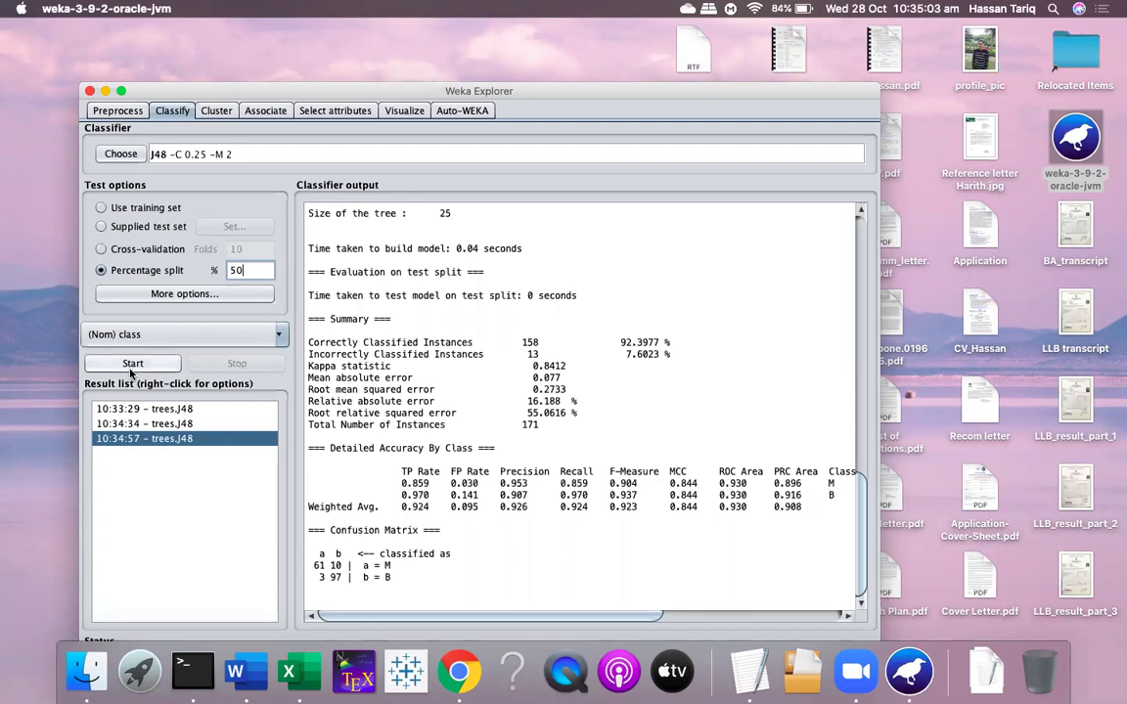
left_click(131, 364)
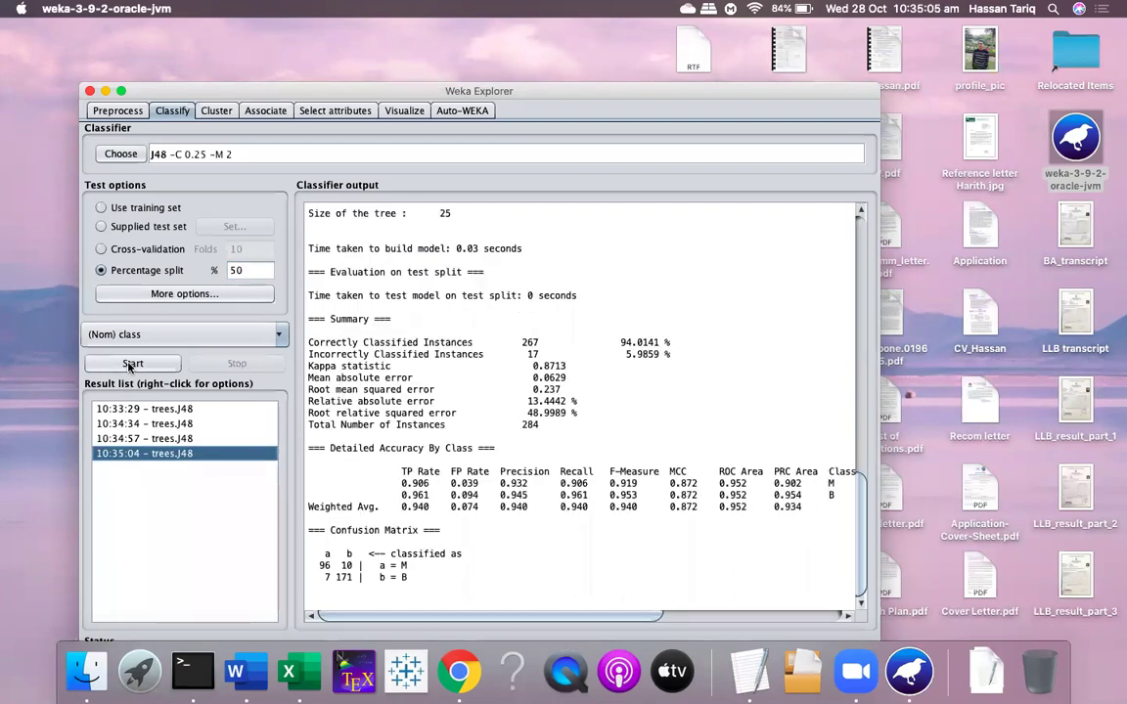
Look over the options available for the 60% split result and delete it from the result list
left_click(167, 410)
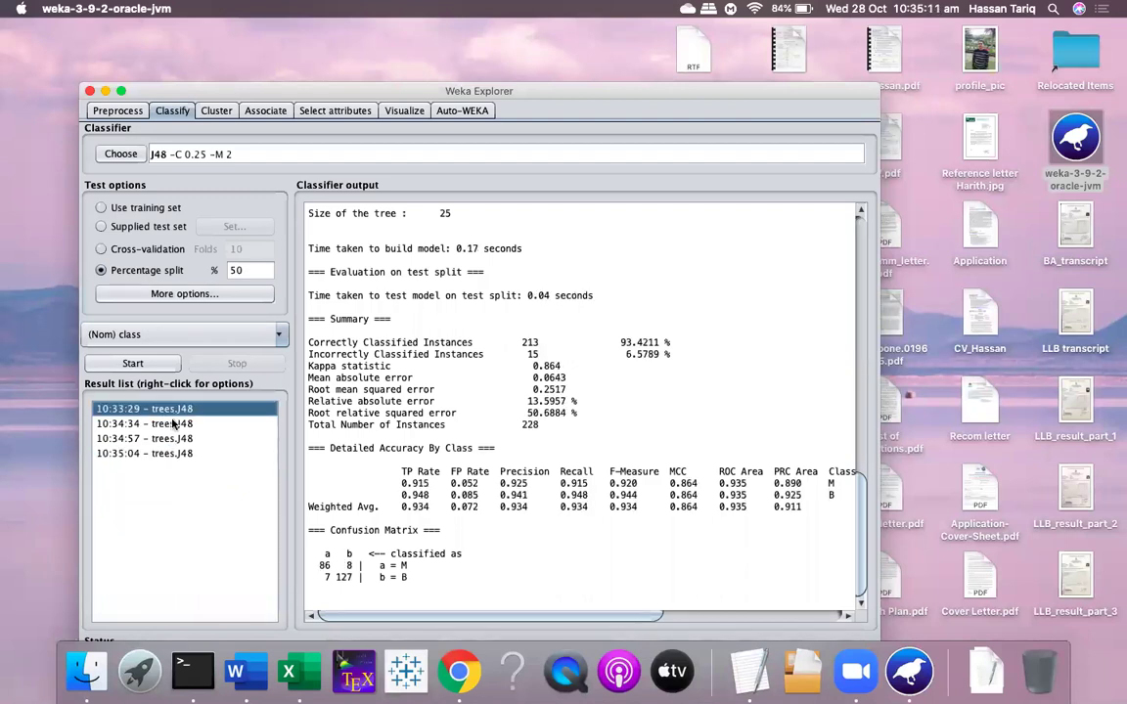
right_click(177, 410)
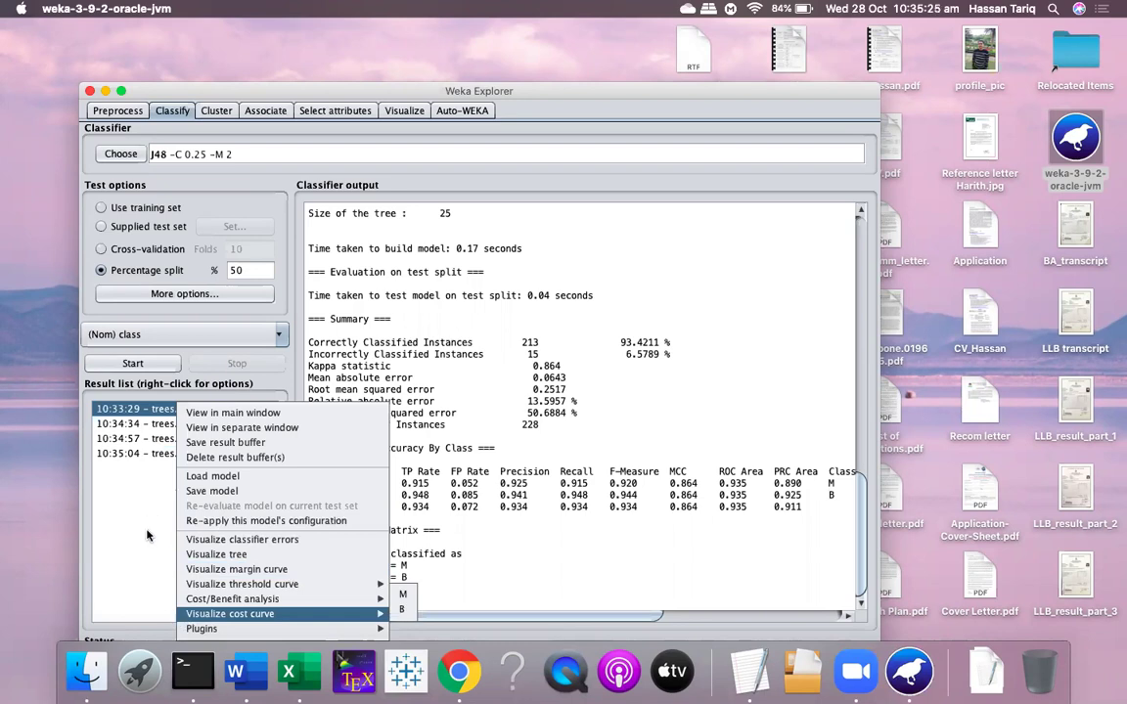
left_click(111, 416)
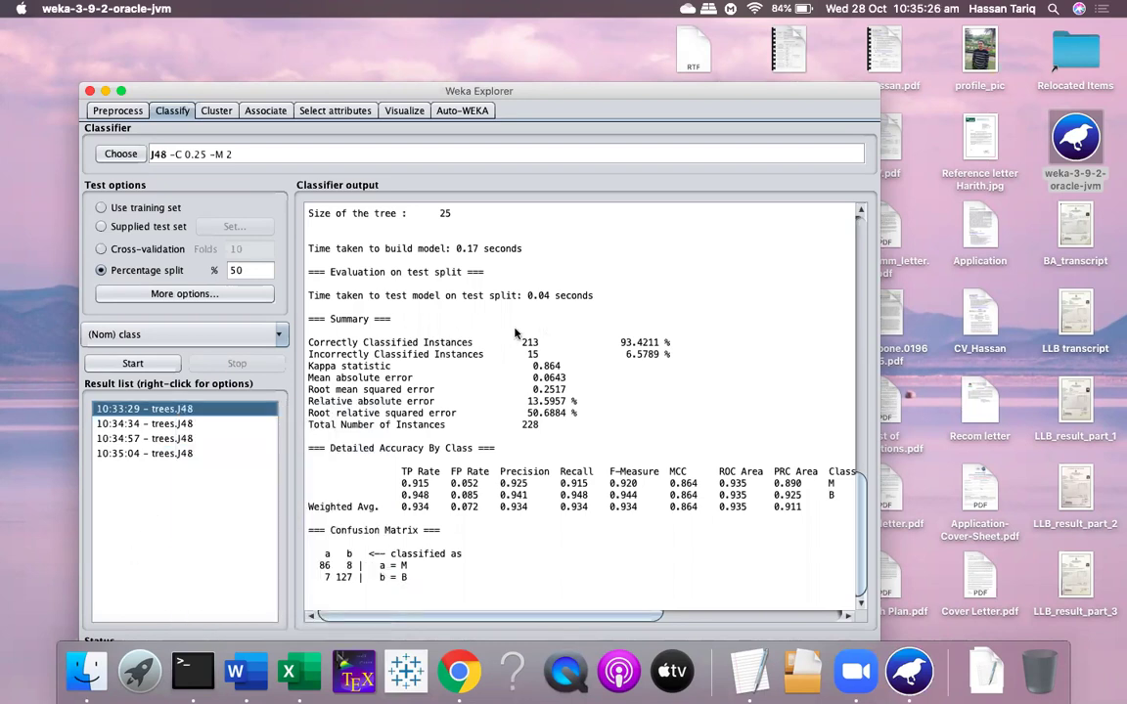
right_click(121, 409)
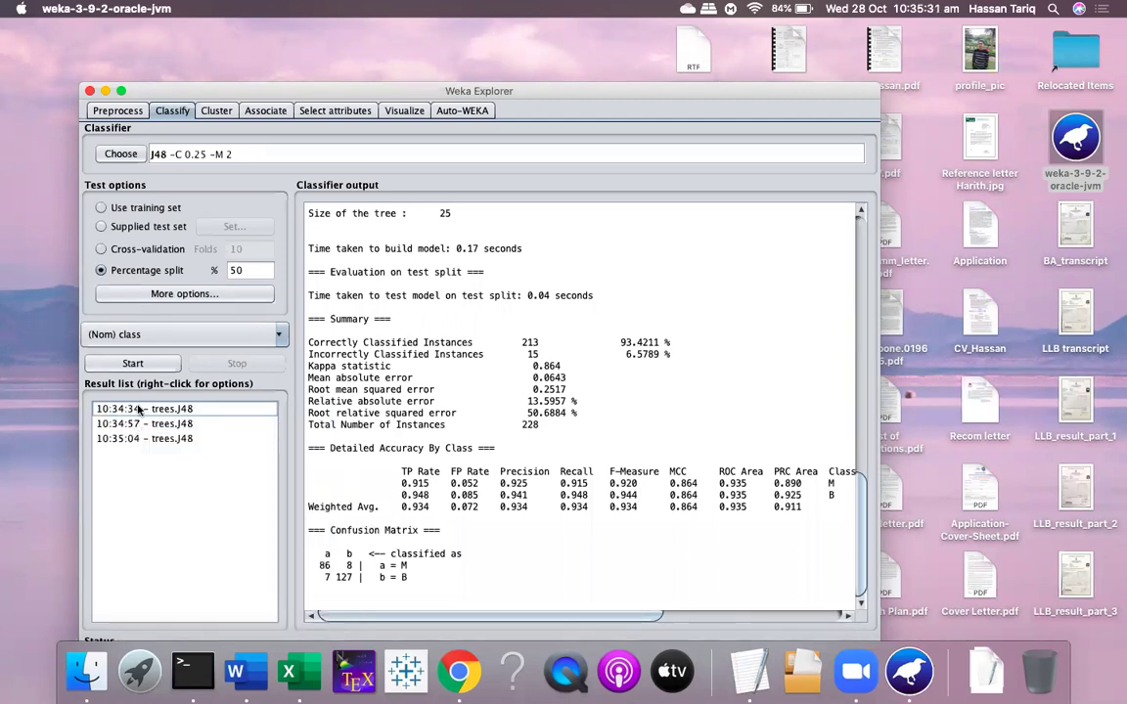
Delete the results of the 70% and 80% split runs from the result list
right_click(135, 423)
key("Escape")
left_click(152, 425)
right_click(152, 426)
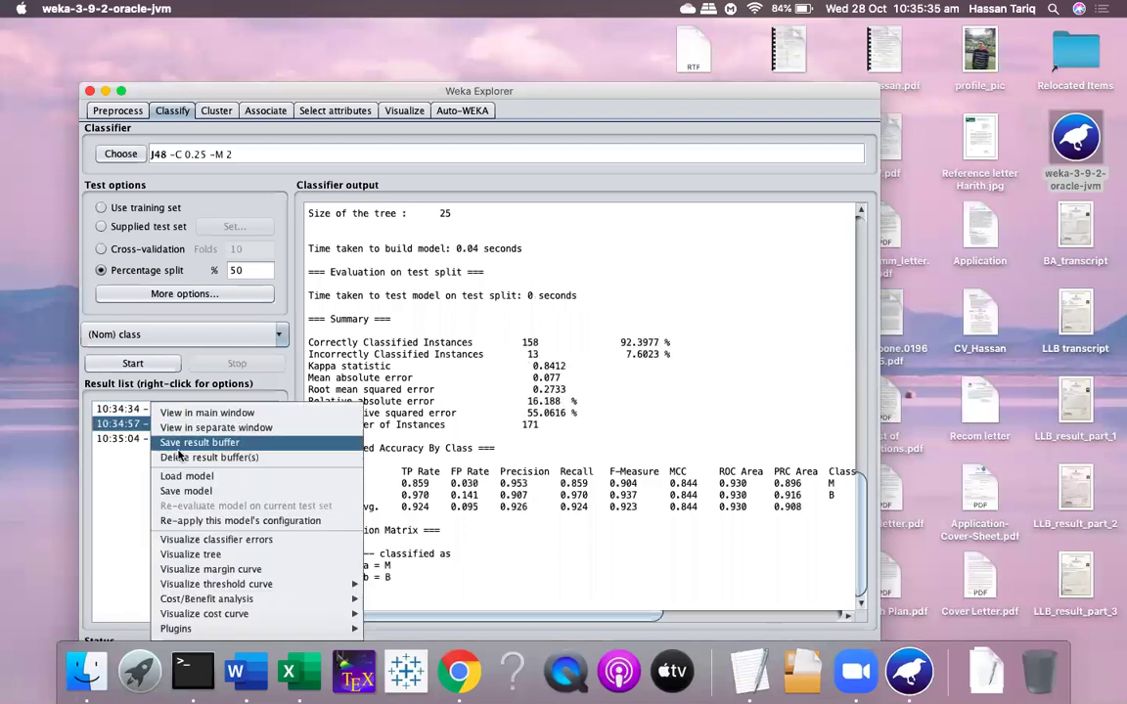
left_click(176, 430)
right_click(145, 410)
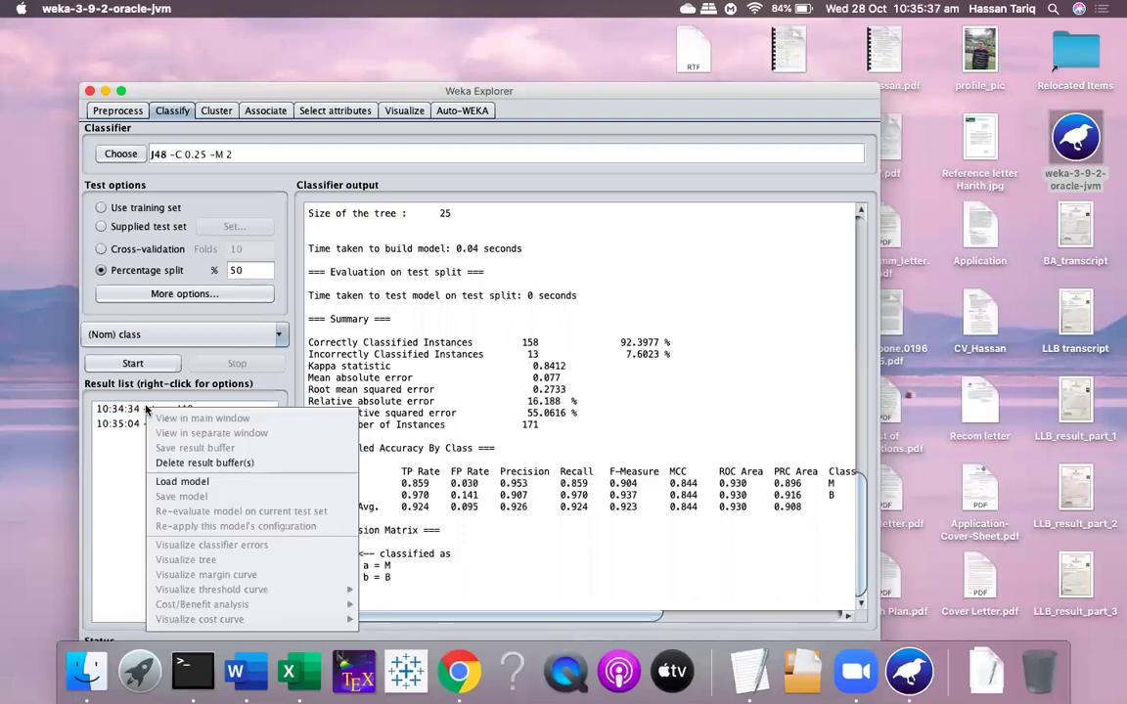
left_click(124, 412)
left_click(125, 412)
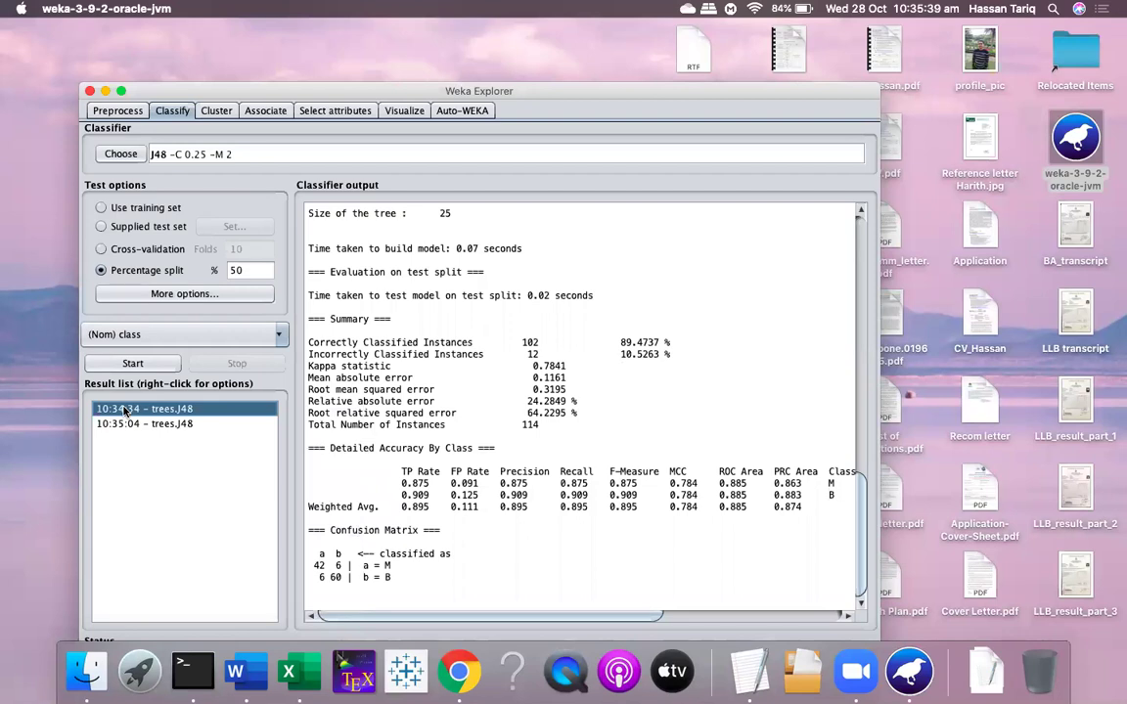
right_click(126, 410)
left_click(181, 458)
Select the 50% split result and examine its attribute list, pruned tree and evaluation summary
left_click(137, 409)
scroll(580, 389, "up", 3)
scroll(580, 389, "up", 5)
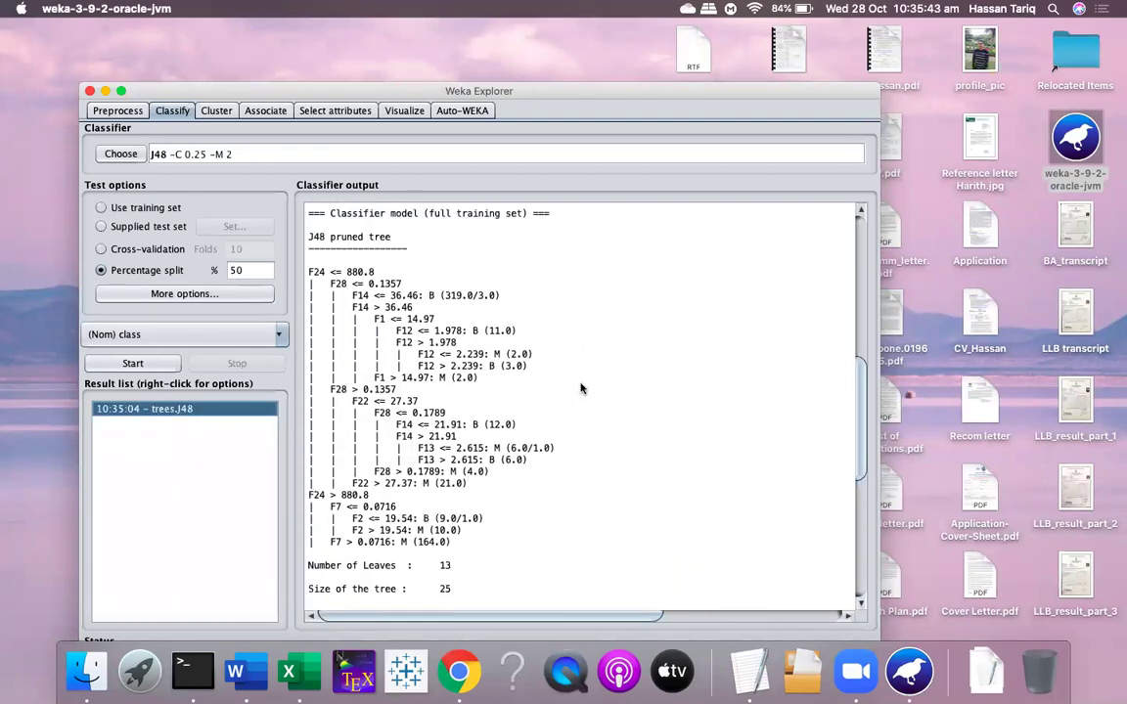
scroll(390, 402, "up", 5)
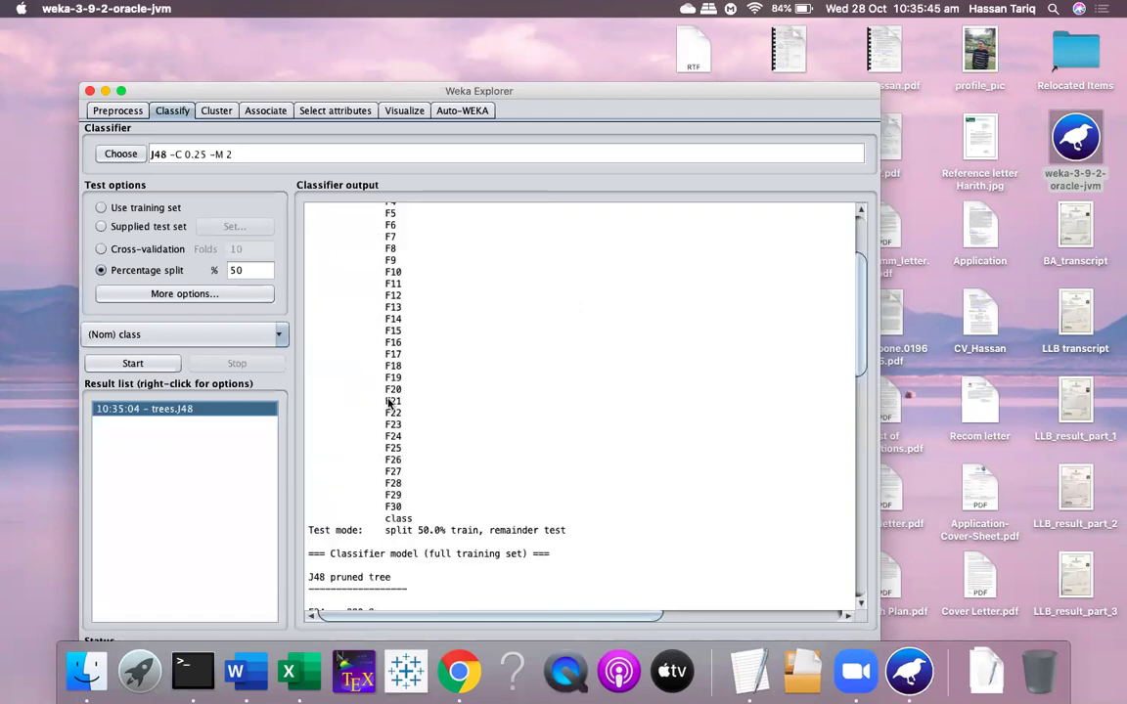
scroll(389, 401, "up", 3)
scroll(390, 401, "down", 10)
scroll(411, 401, "up", 2)
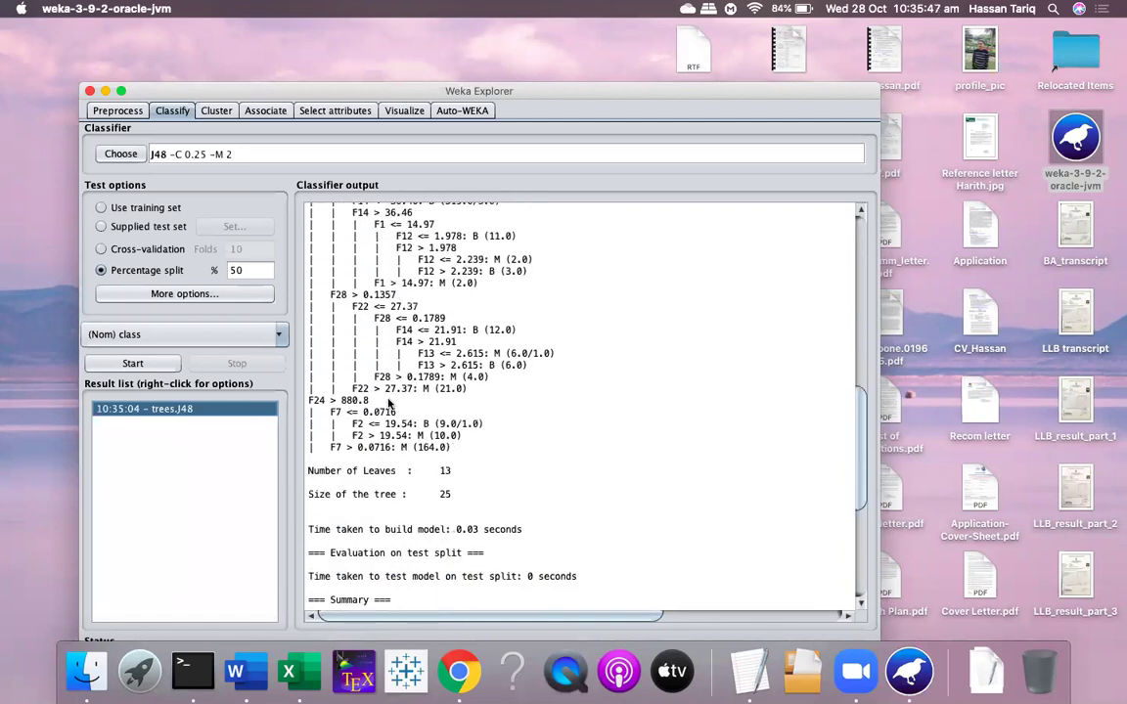
scroll(423, 406, "up", 3)
scroll(424, 416, "down", 8)
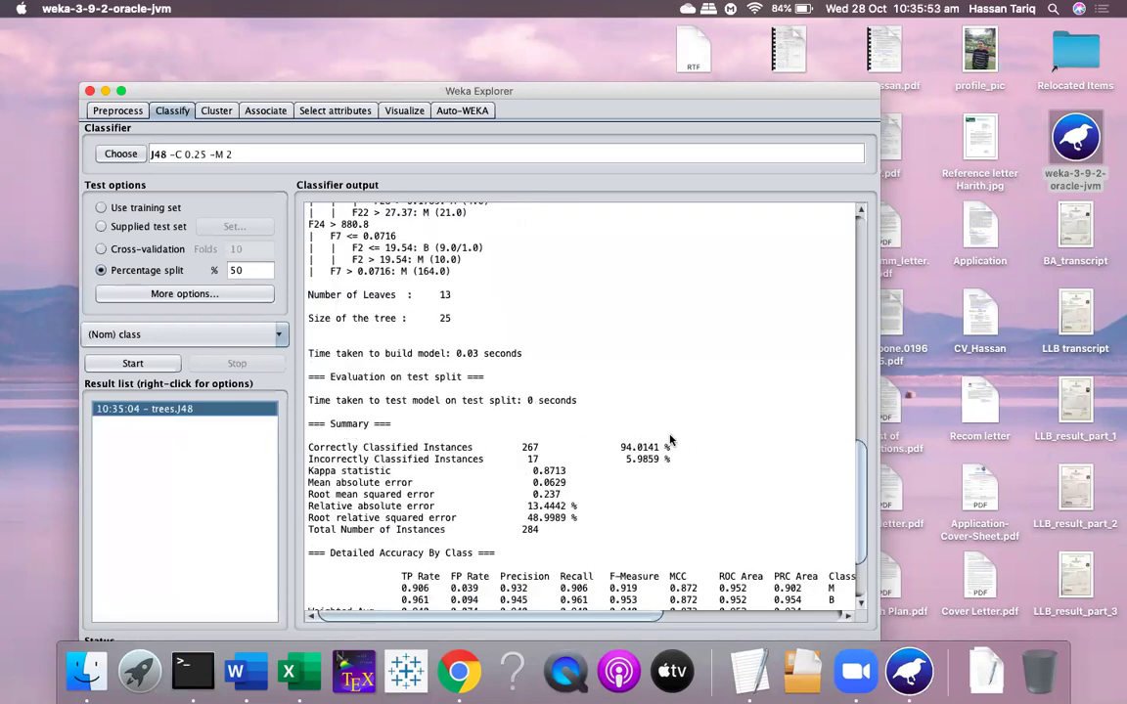
Visualize the decision tree of the 50% split result in an enlarged window, inspect its nodes, and close it
right_click(147, 411)
left_click(149, 413)
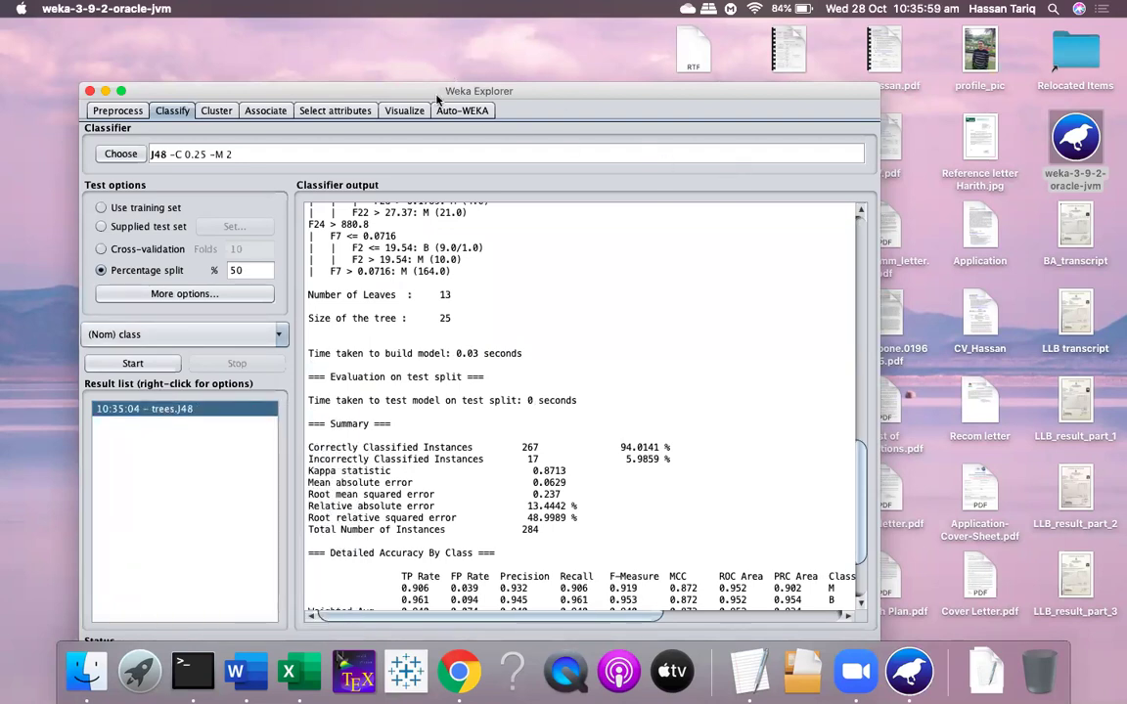
right_click(178, 406)
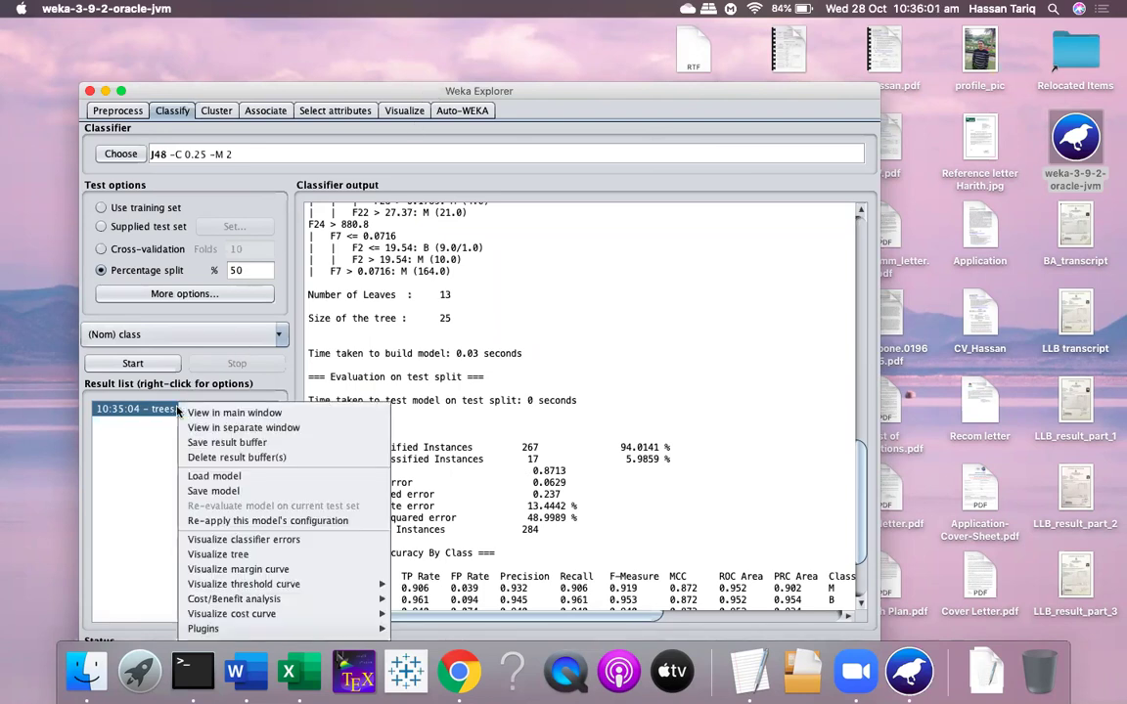
left_click(233, 556)
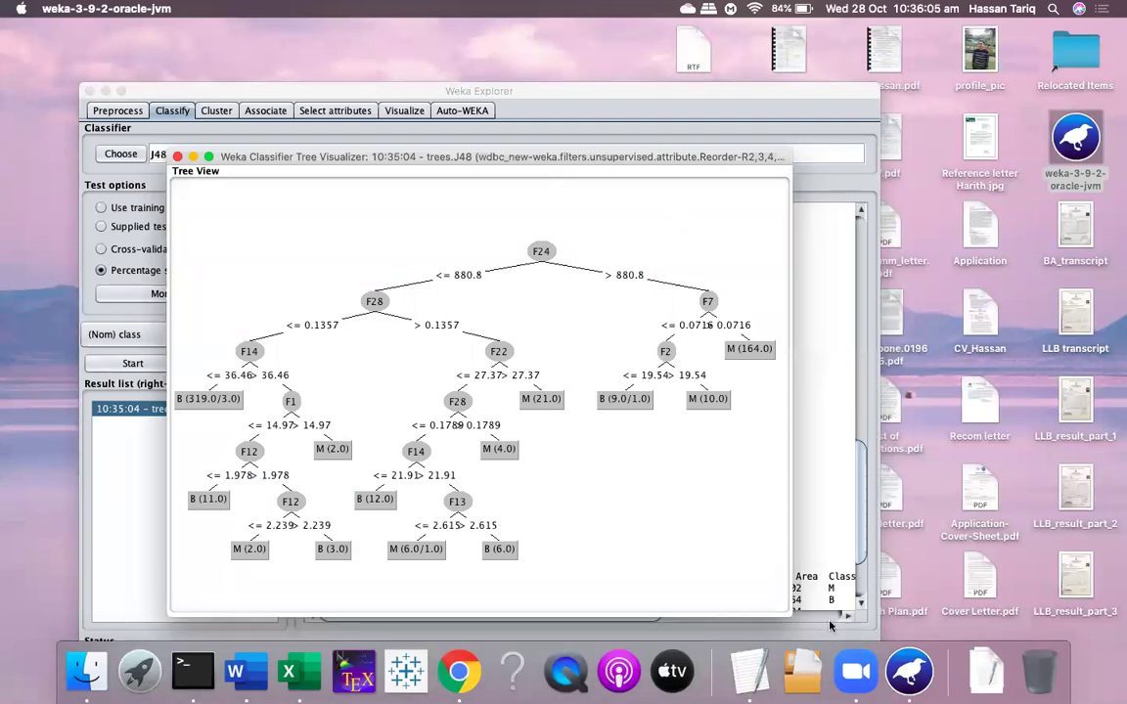
left_click_drag(639, 159, 560, 134)
left_click_drag(701, 594, 922, 600)
left_click_drag(371, 313, 491, 293)
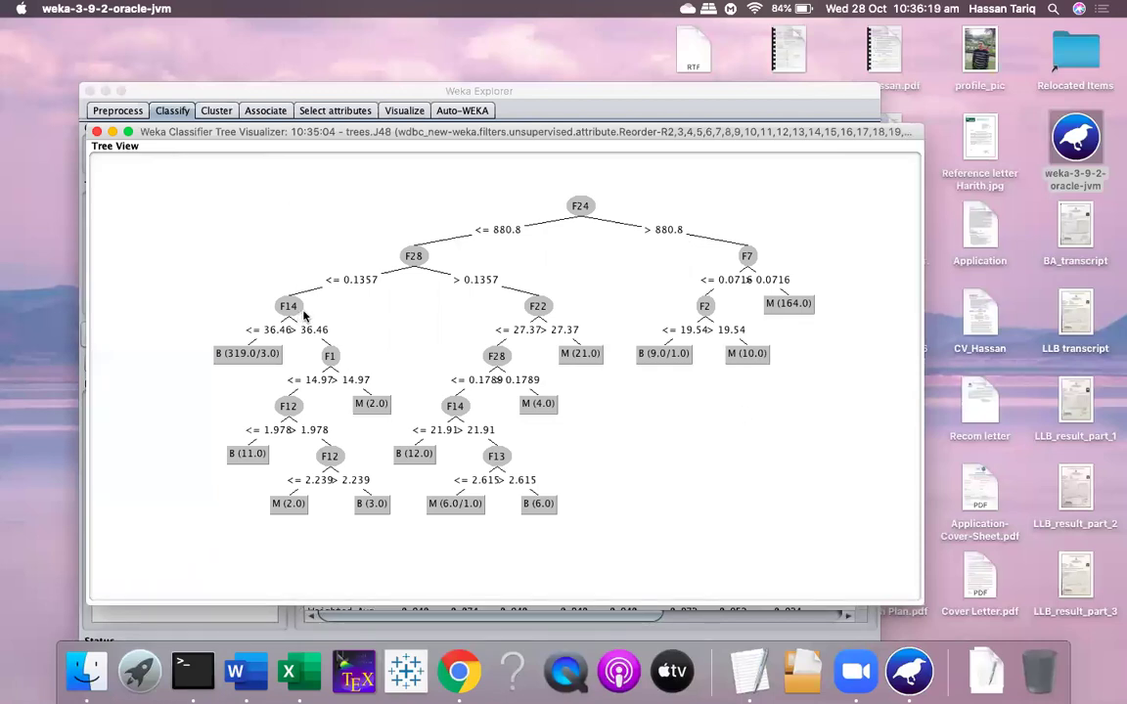
left_click(96, 132)
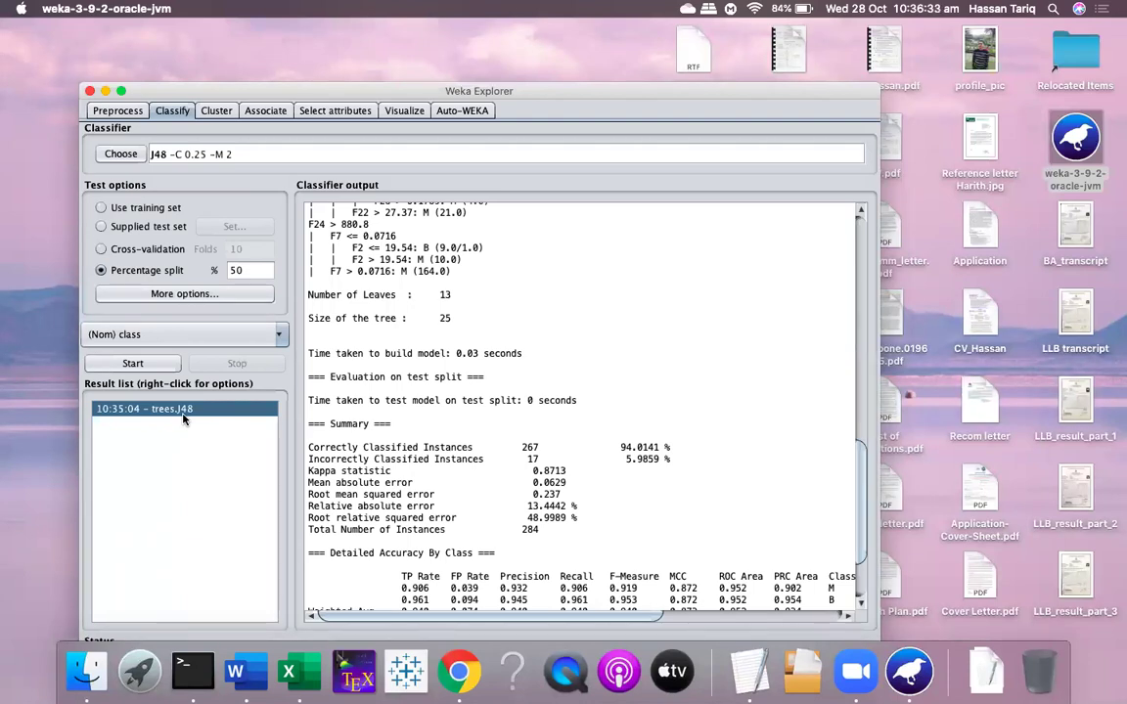
Review the loaded data's attributes and class distribution alongside the J48 classification output
left_click(116, 111)
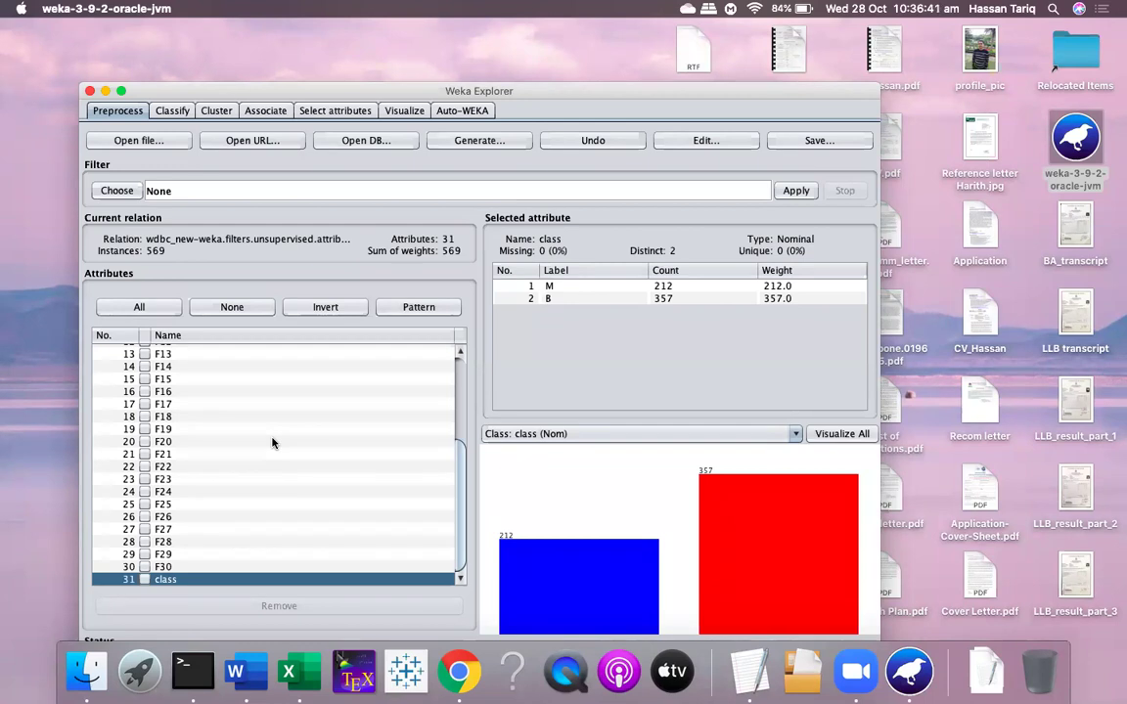
left_click(172, 111)
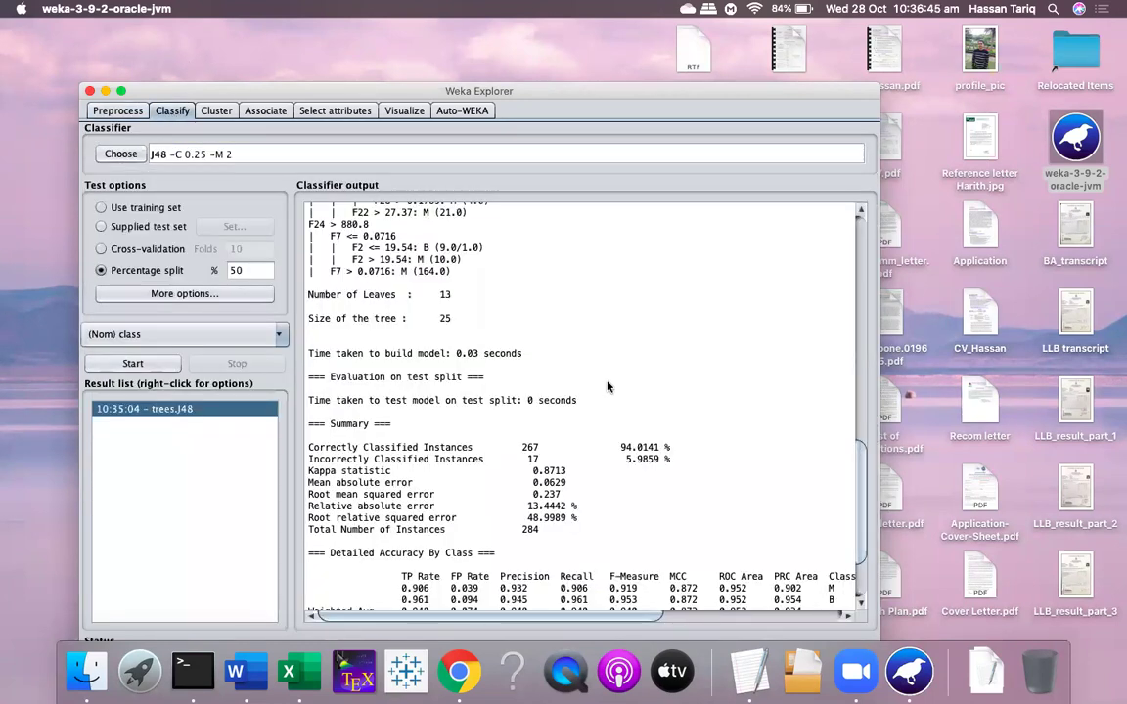
left_click(126, 112)
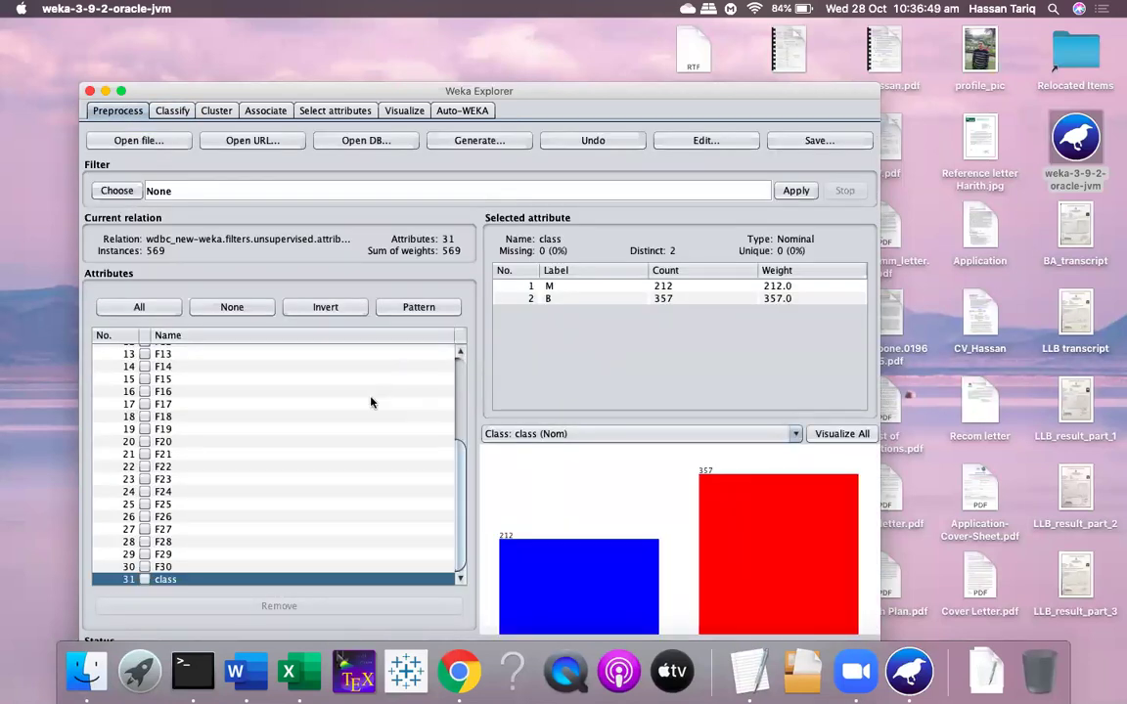
left_click(189, 111)
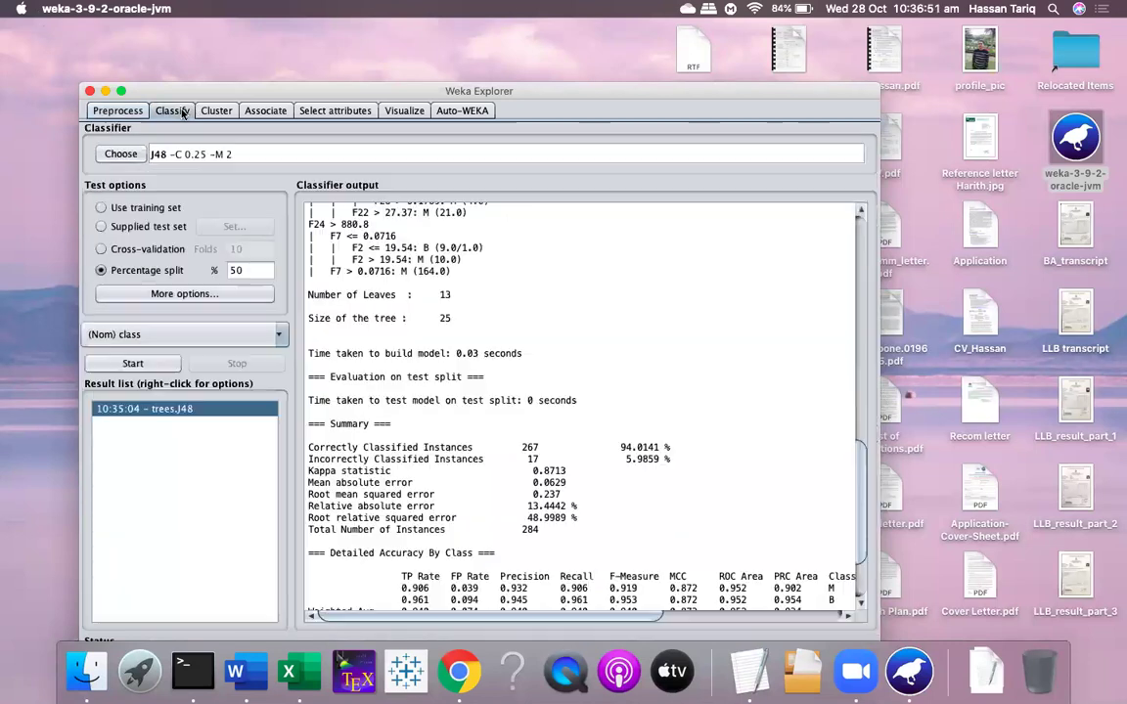
left_click(108, 114)
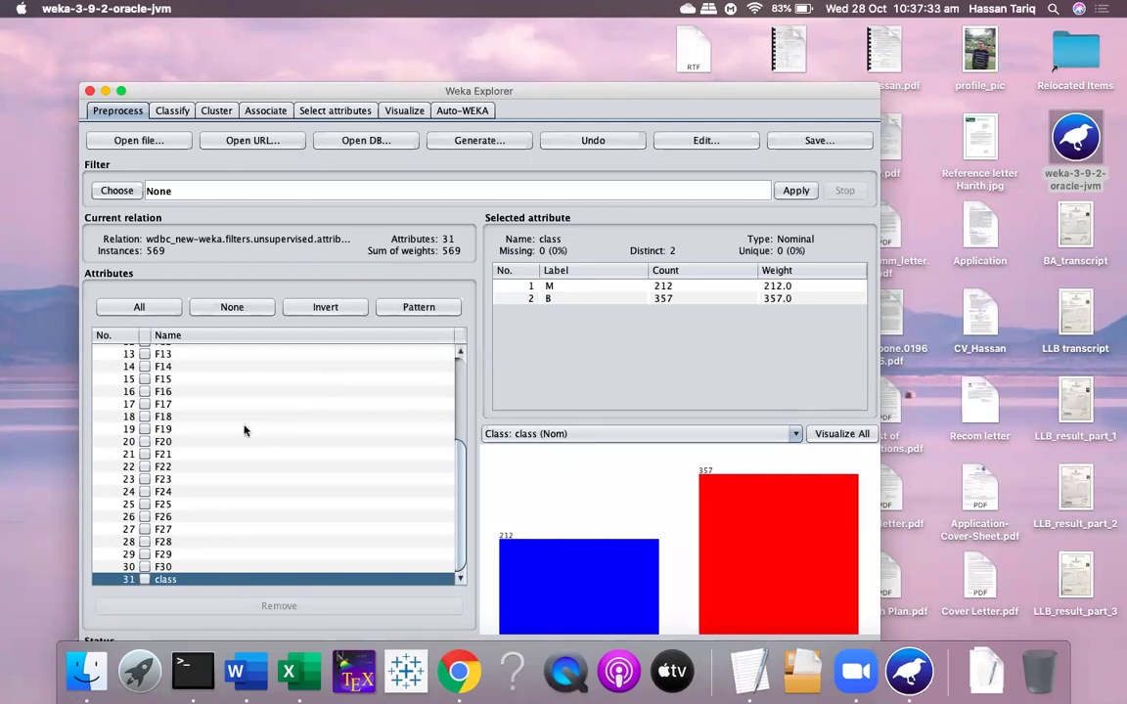
scroll(166, 399, "up", 5)
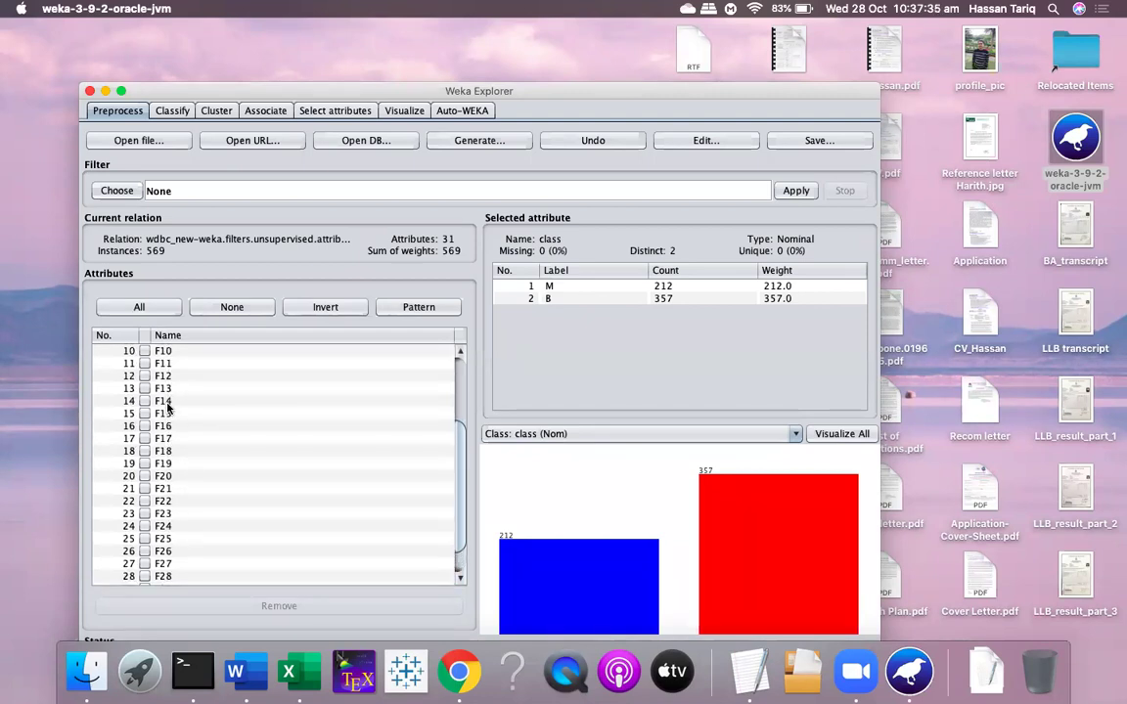
Look through the full attribute list of the loaded data, from F1 to class, and move the Explorer window higher on the desktop
scroll(167, 409, "down", 5)
scroll(167, 409, "up", 5)
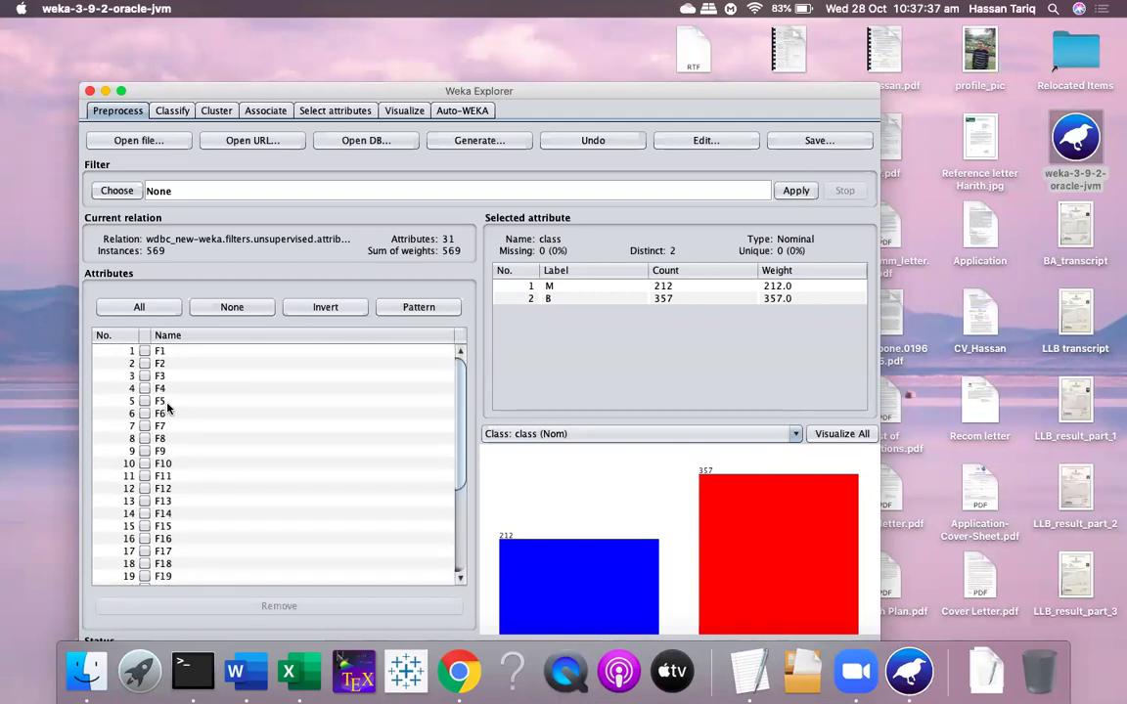
scroll(167, 409, "down", 5)
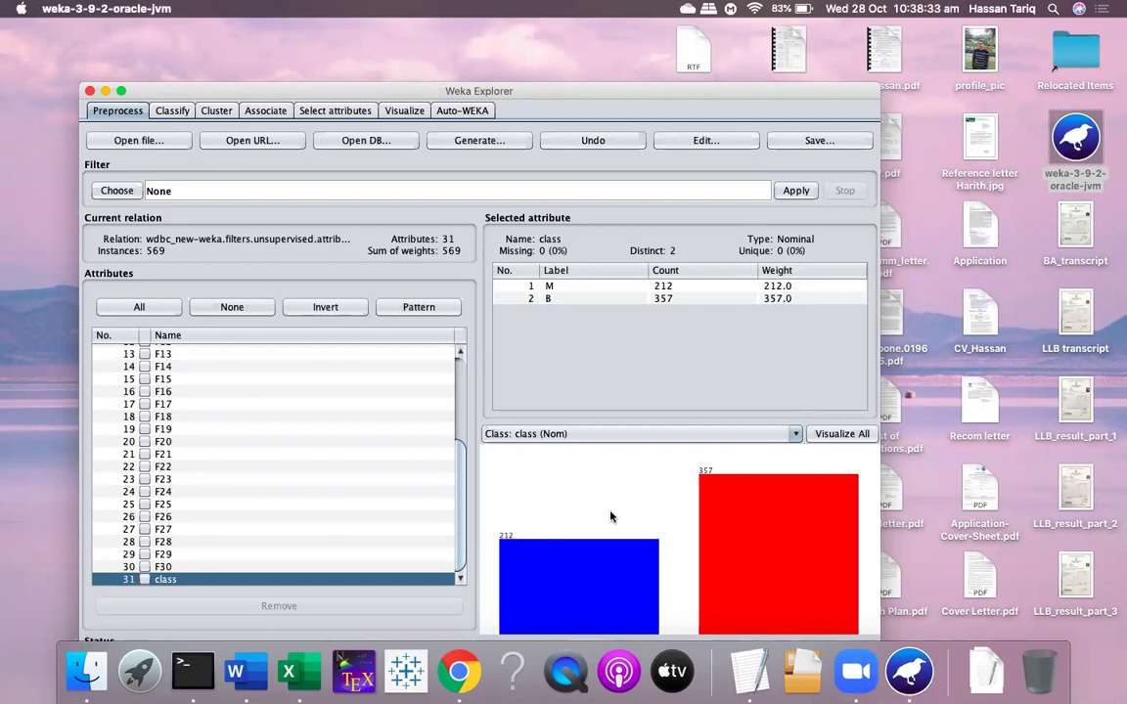
left_click_drag(573, 85, 550, 42)
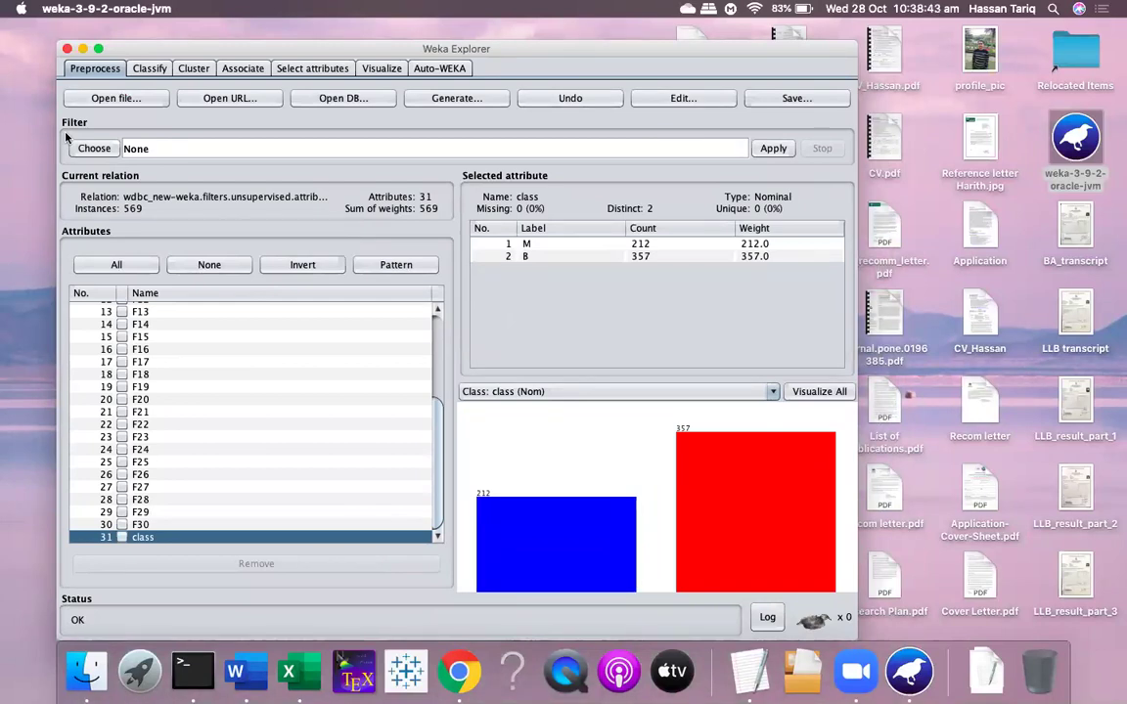
Examine the tree algorithms offered in the classifier chooser, including J48, and close the chooser keeping J48
left_click(152, 69)
left_click(97, 111)
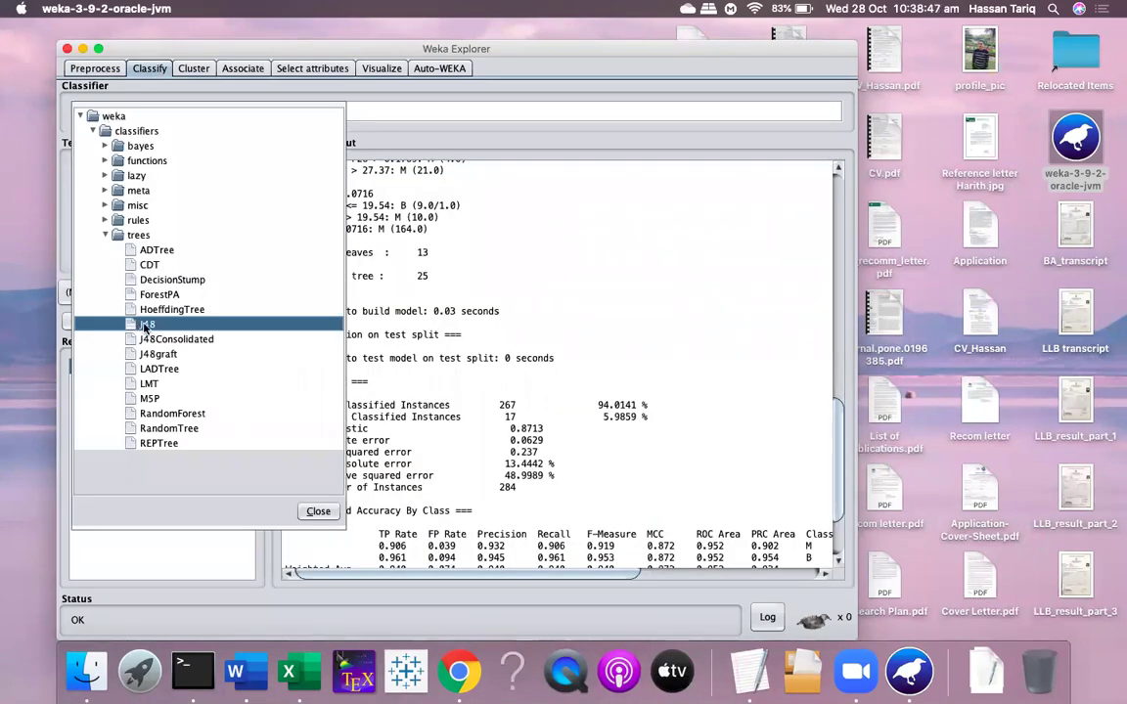
mouse_move(146, 329)
mouse_move(153, 328)
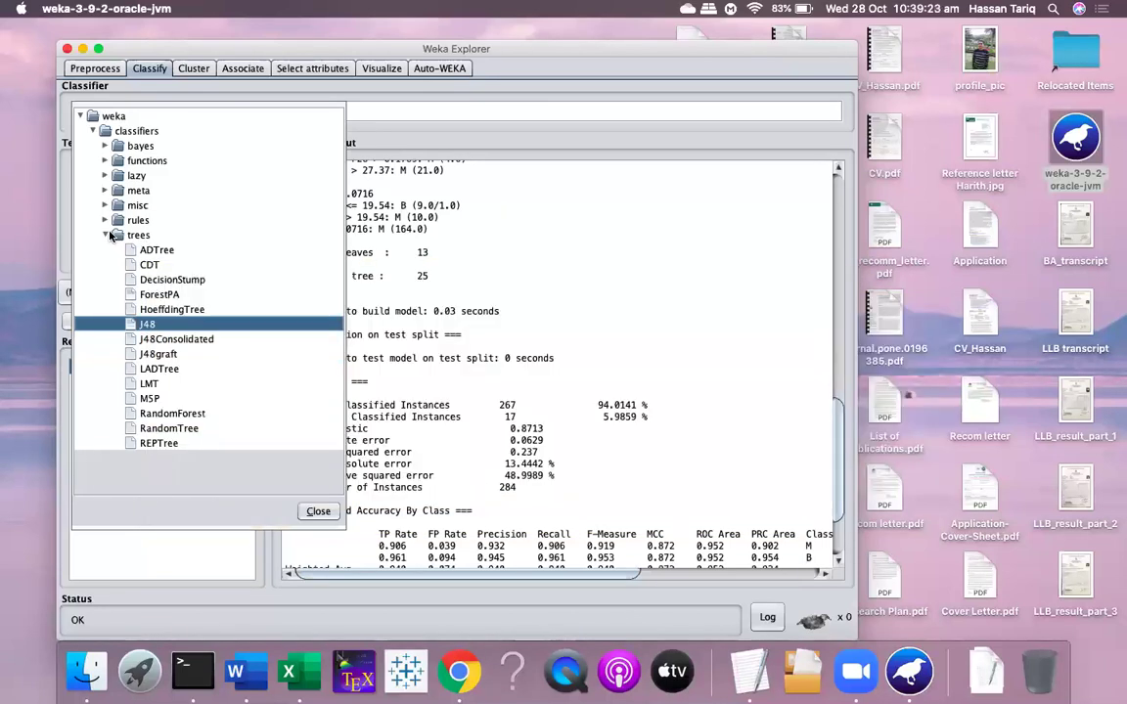
key("Escape")
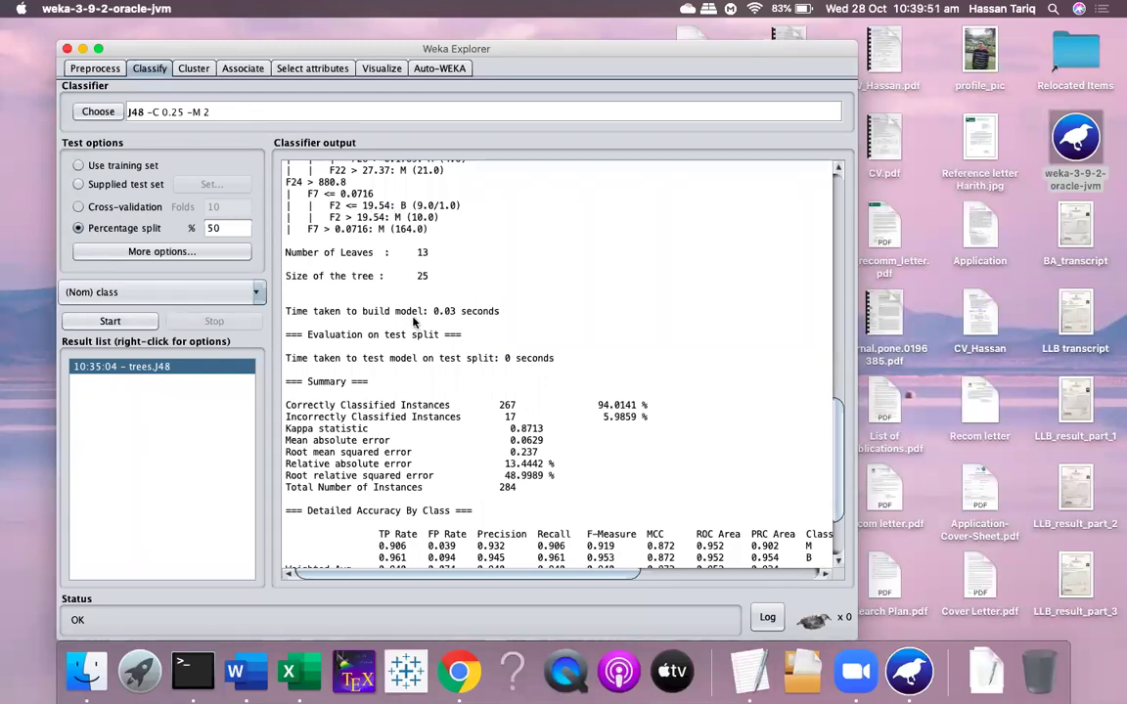
Examine the J48 pruned tree and the evaluation summary of the 50% split run in the classifier output
scroll(383, 292, "up", 8)
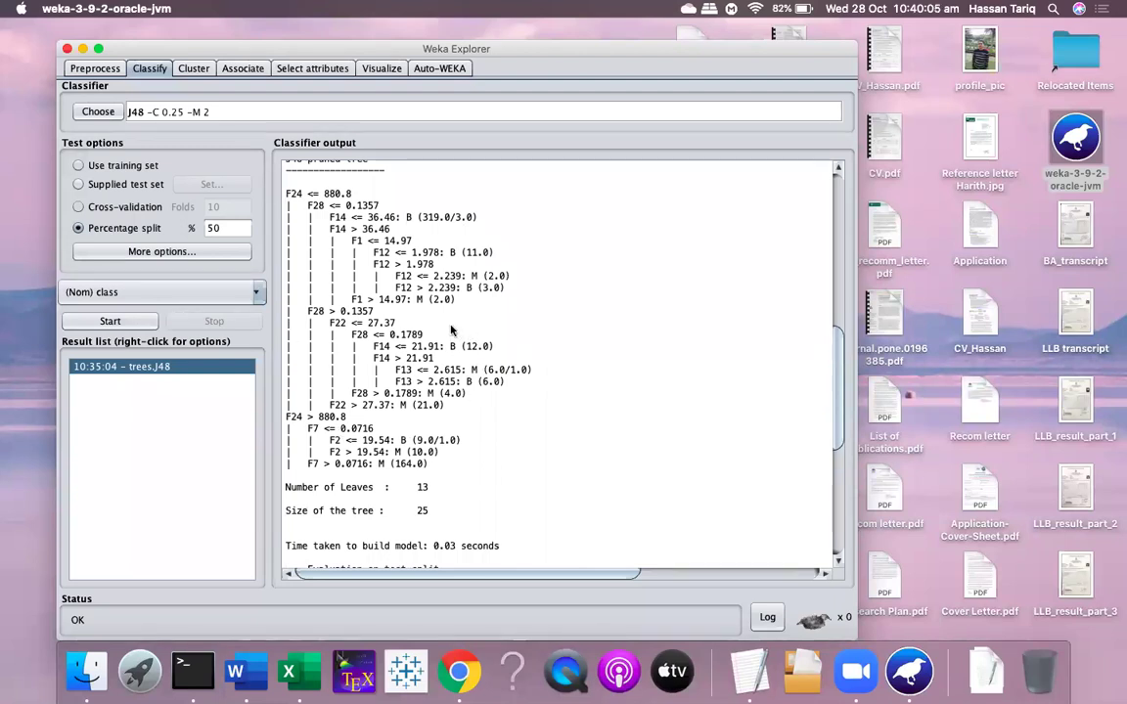
scroll(427, 317, "down", 4)
scroll(533, 440, "down", 3)
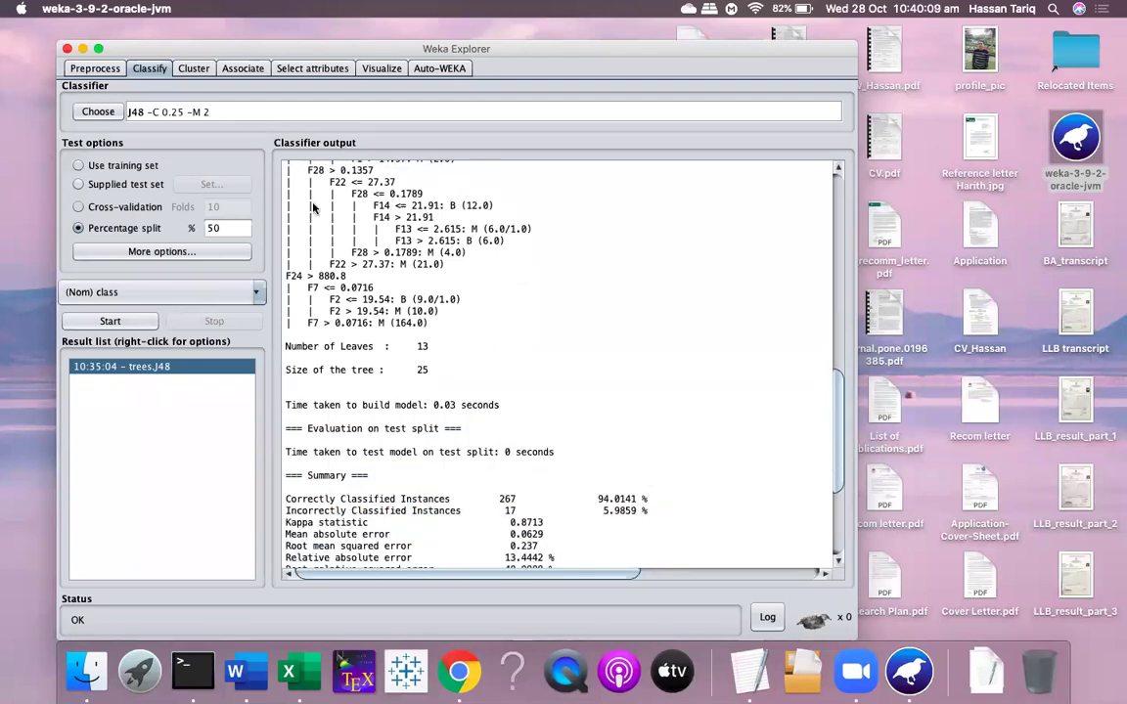
scroll(284, 191, "up", 1)
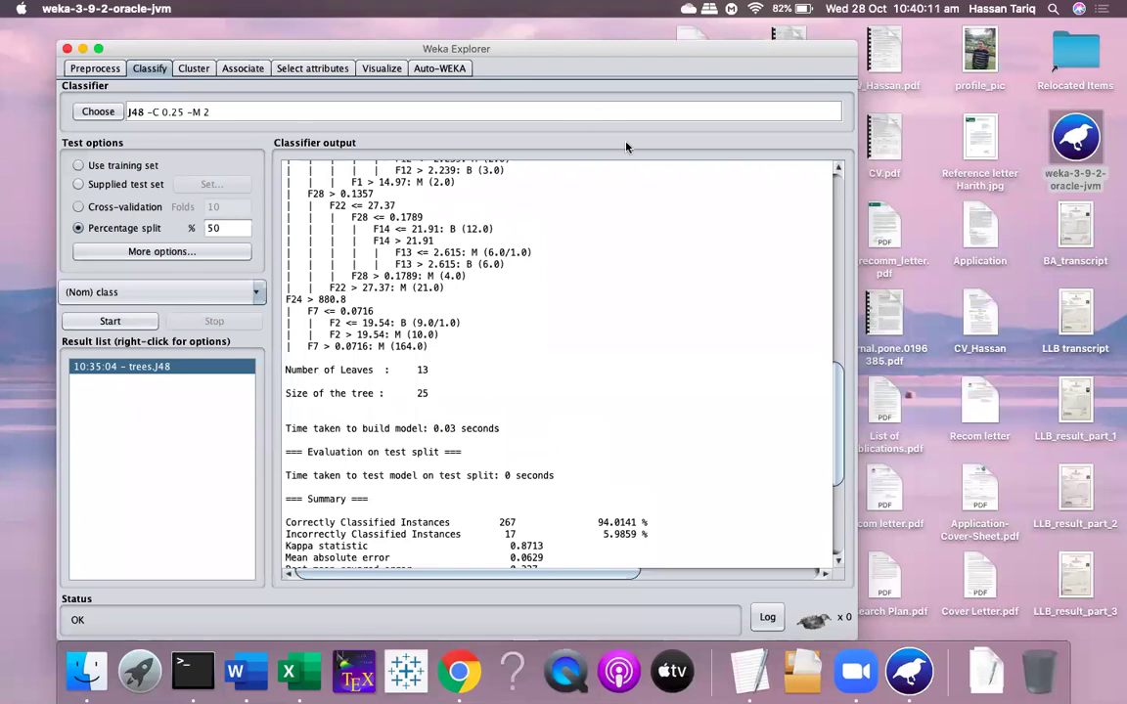